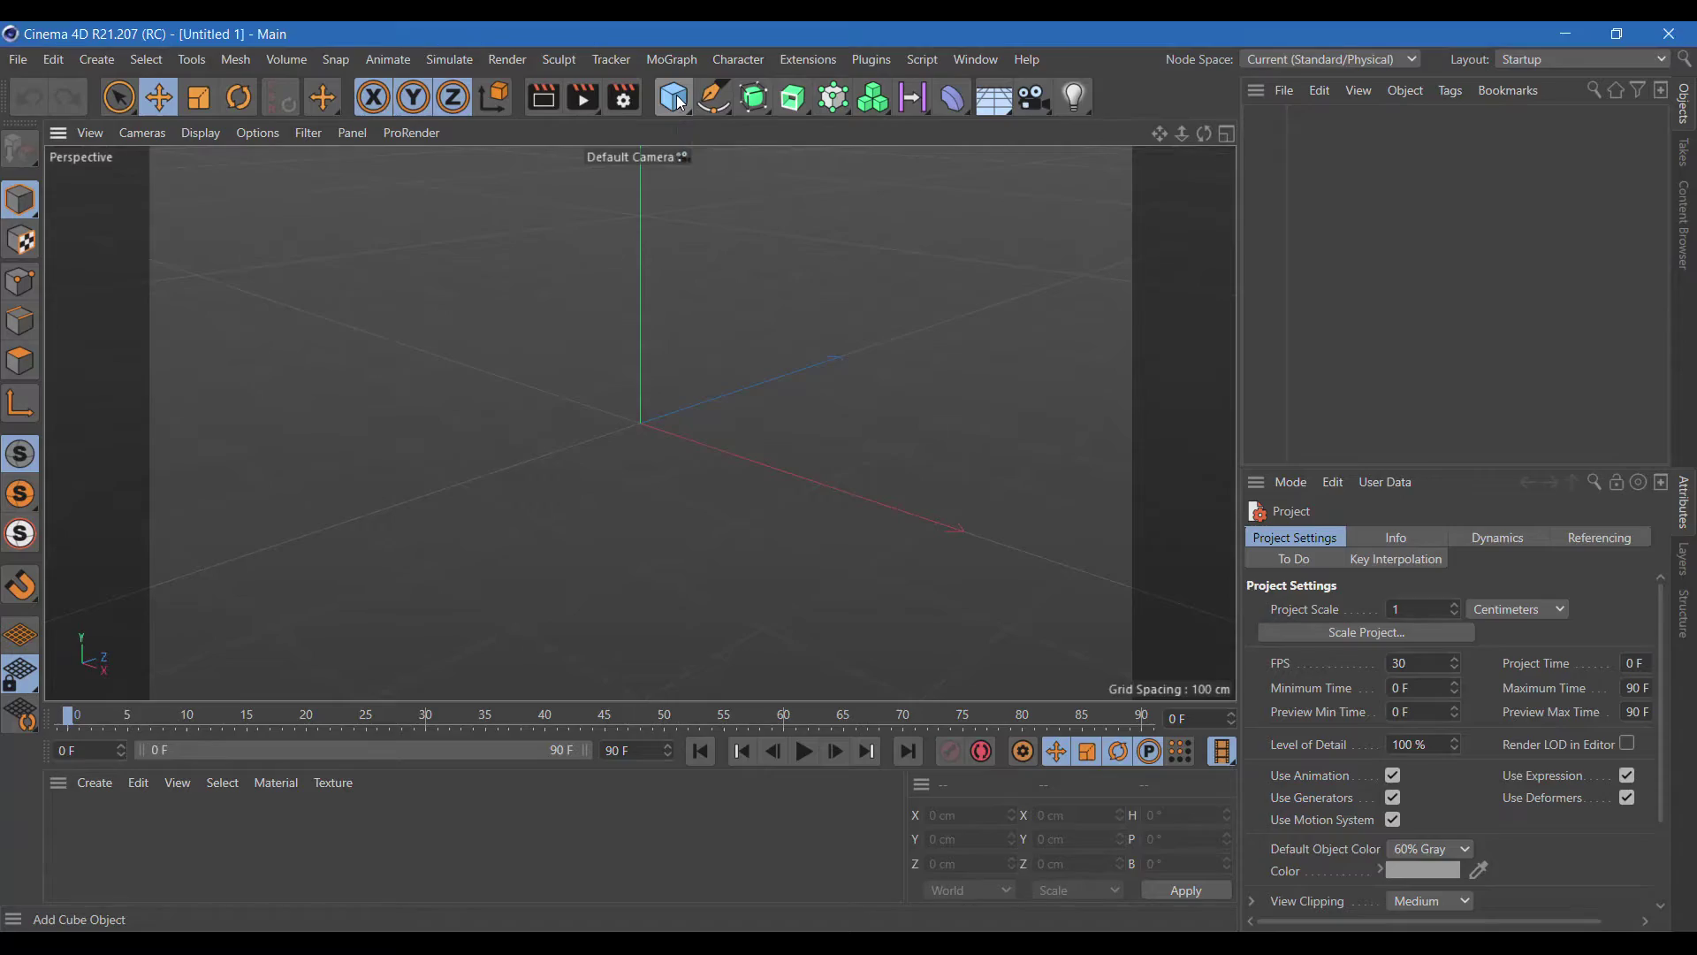
- Bring up the primitive objects palette from the Cube toolbar icon
{"action": "left_click", "coordinate": [673, 96]}
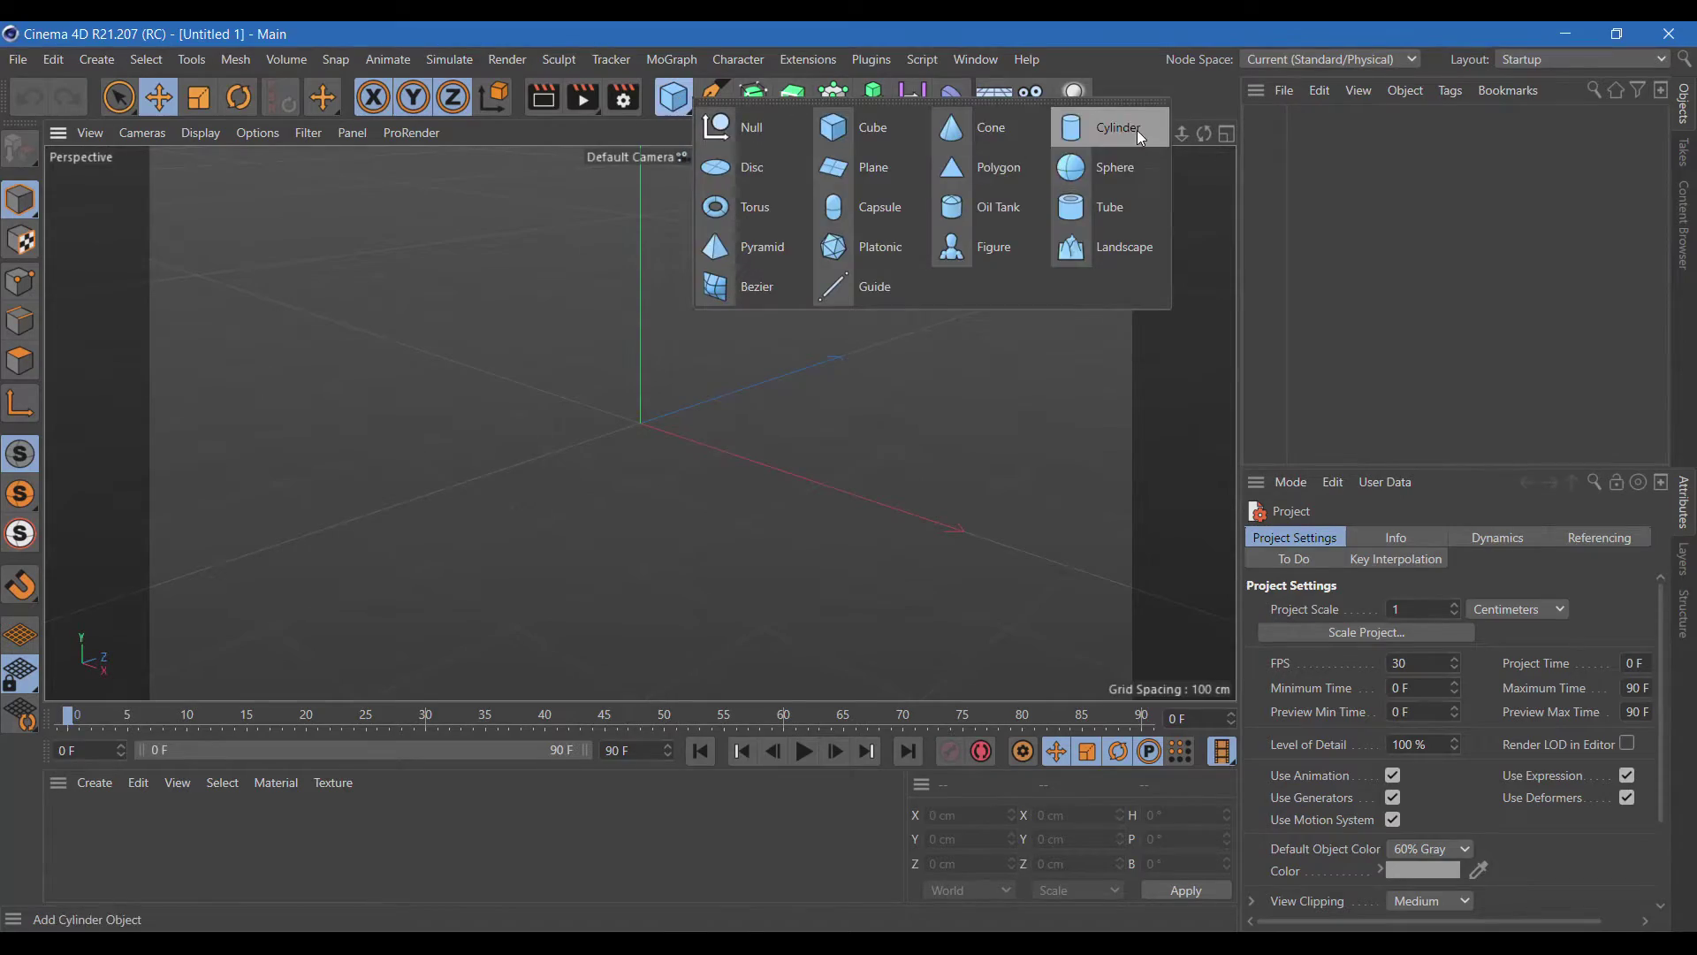
- Add a cylinder with 98 cm radius and 435 cm height, showing edge lines in the viewport
{"action": "left_click", "coordinate": [1115, 128]}
{"action": "left_click_drag", "start_coordinate": [1422, 591], "coordinate": [1337, 598]}
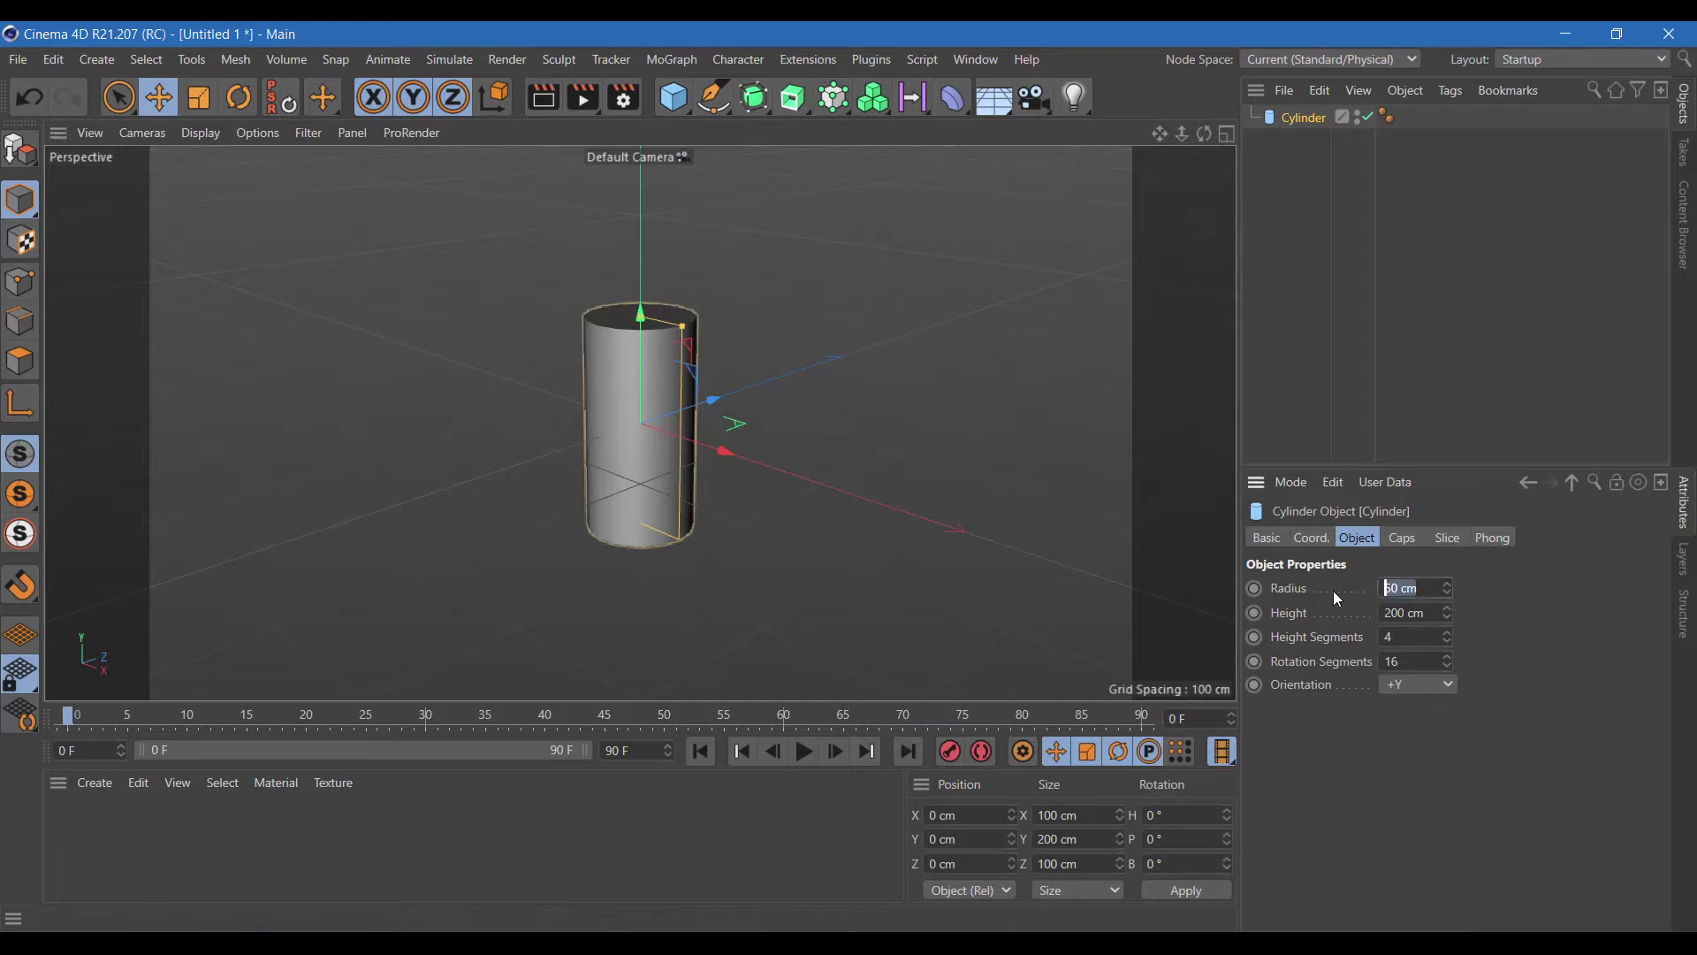
{"action": "type", "text": "98"}
{"action": "left_click_drag", "start_coordinate": [1430, 620], "coordinate": [1308, 618]}
{"action": "type", "text": "4"}
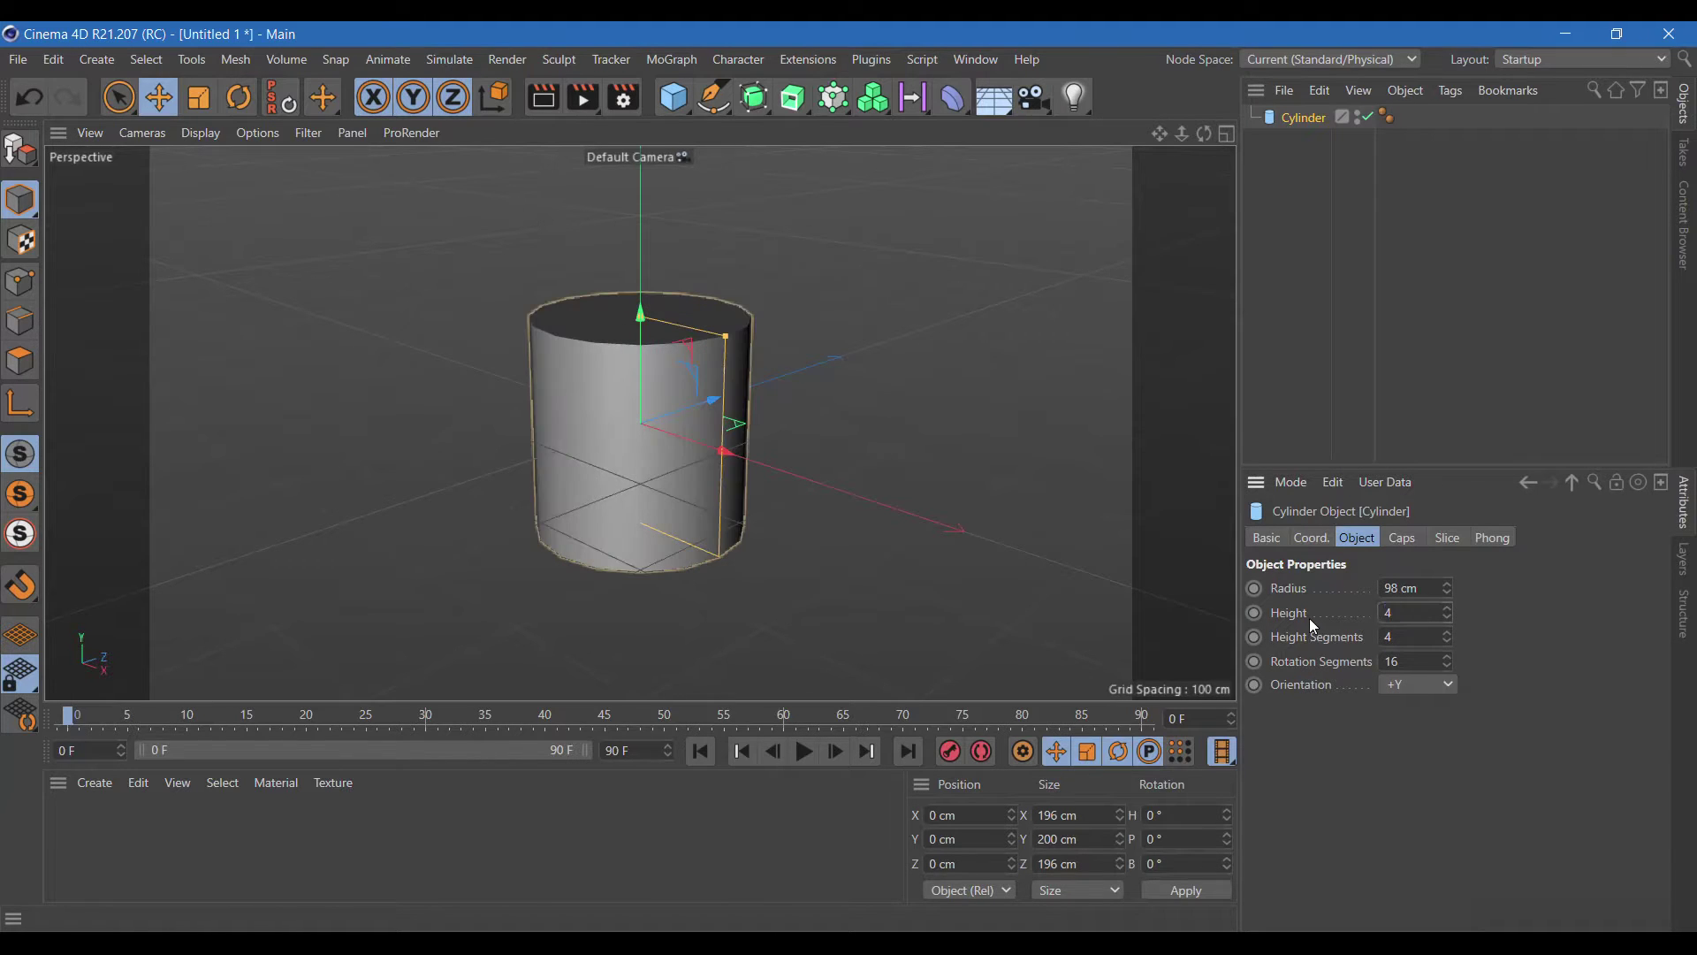
{"action": "type", "text": "35"}
{"action": "key", "text": "Return"}
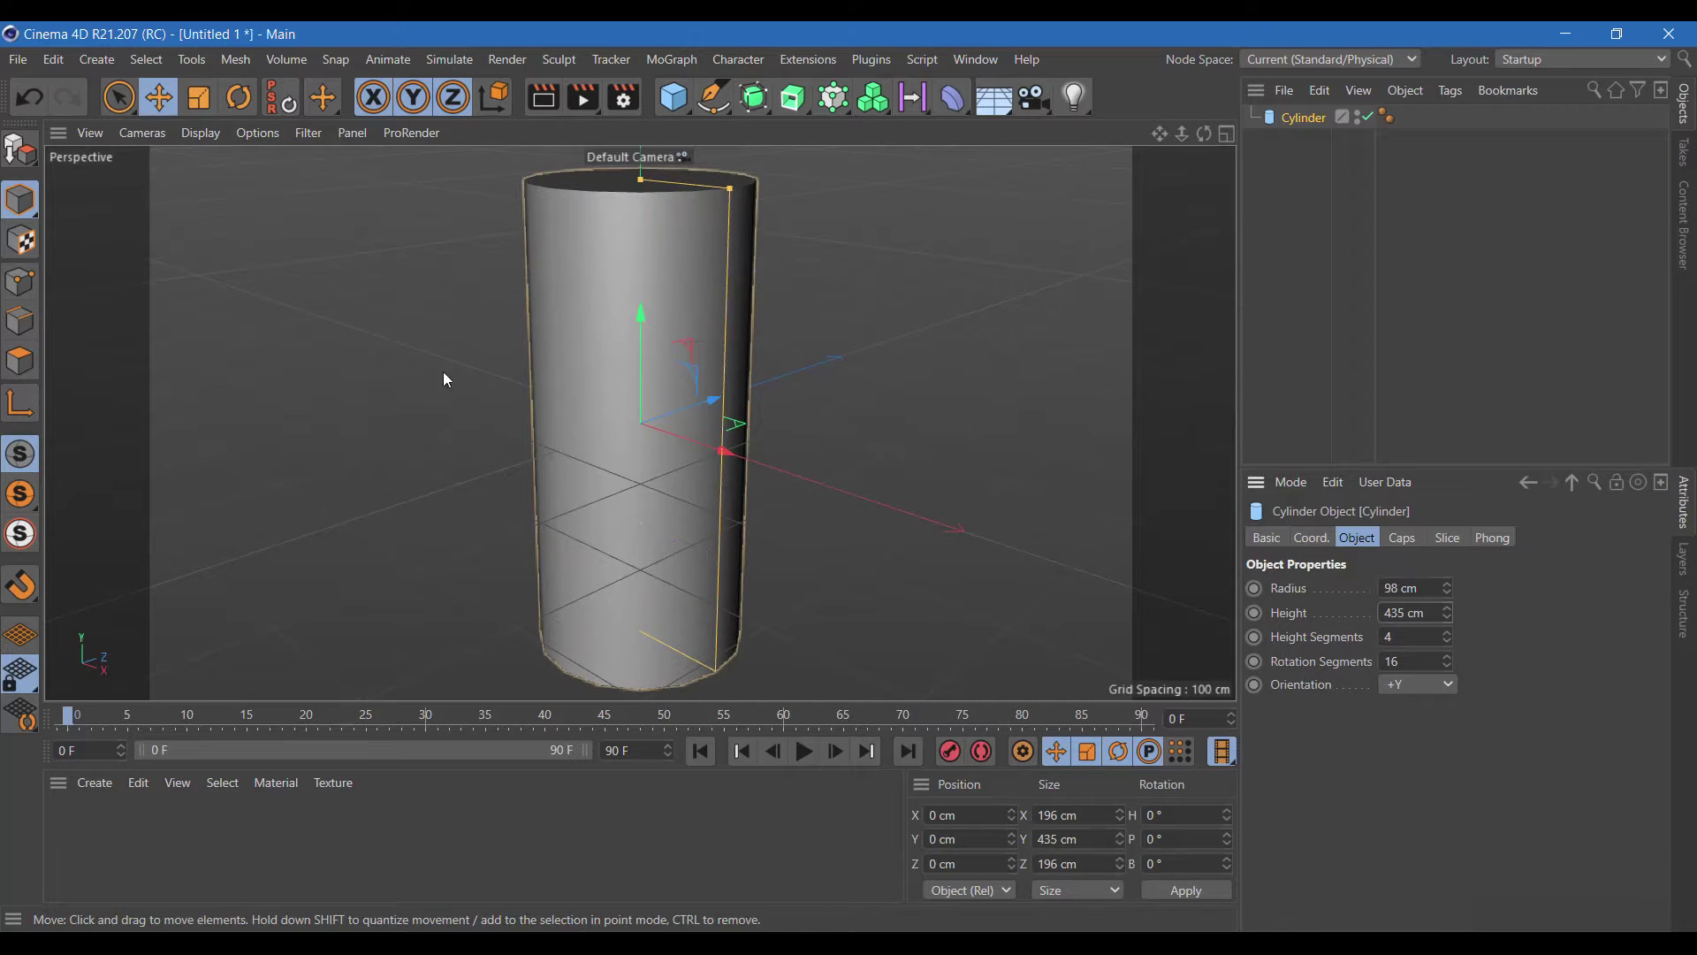
{"action": "left_click", "coordinate": [202, 134]}
{"action": "left_click", "coordinate": [238, 186]}
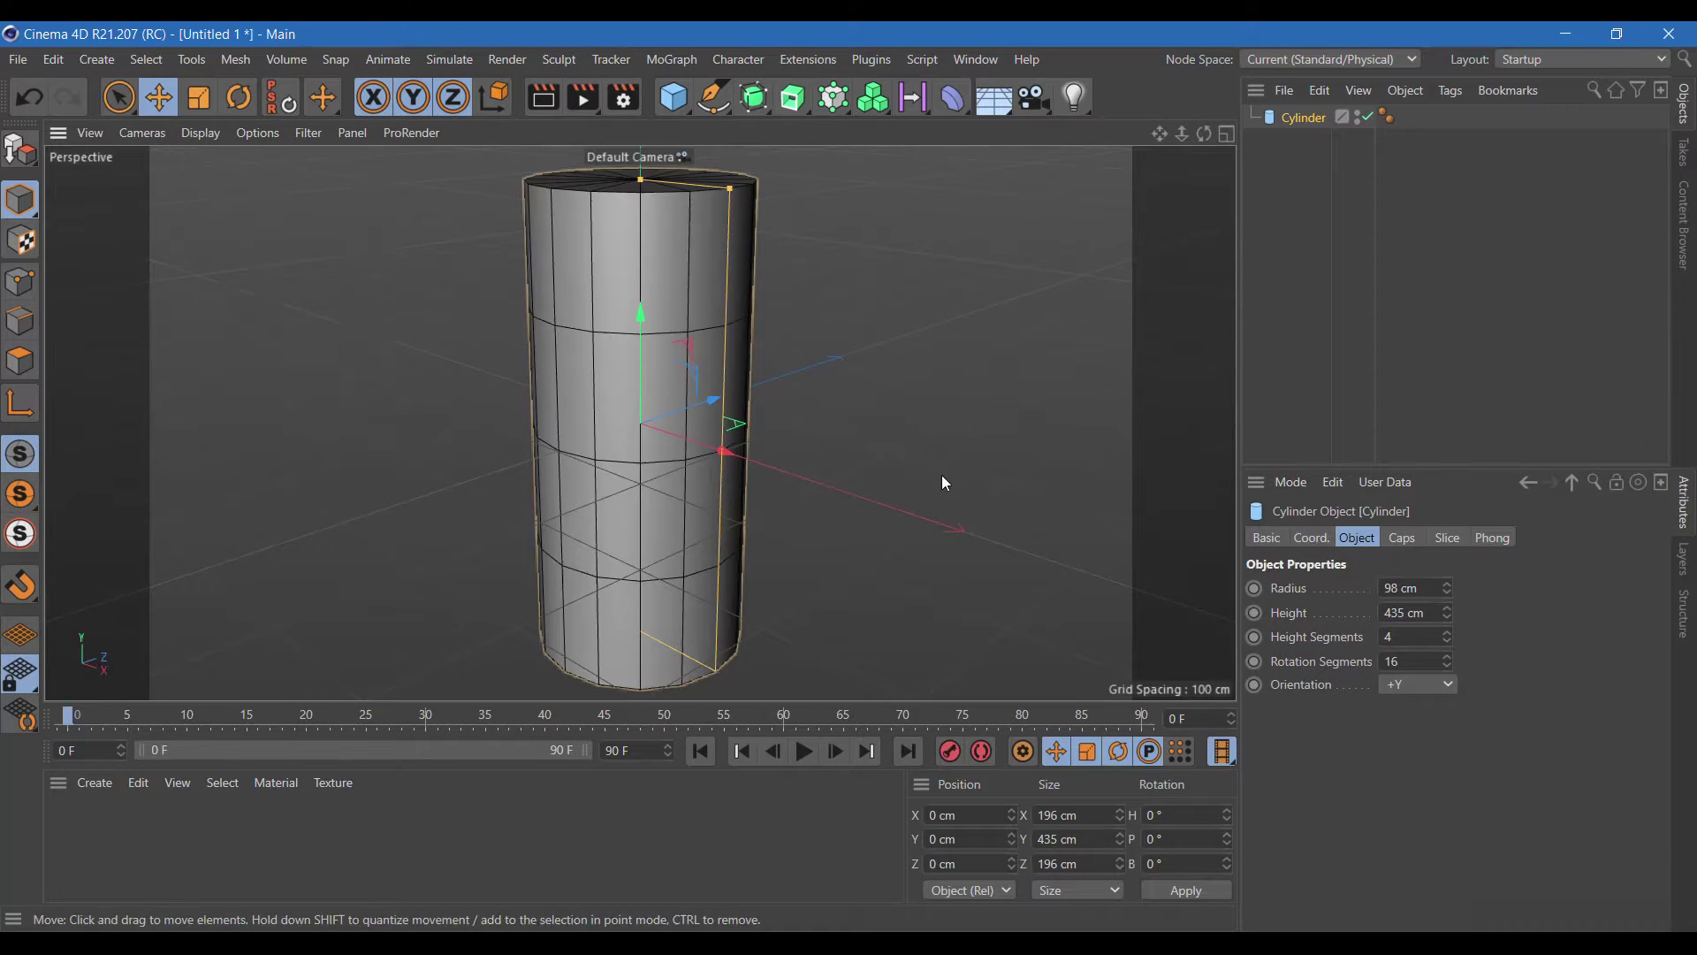
- Give the cylinder 8 height and 6 rotation segments, then duplicate it as Cylinder.1
{"action": "left_click_drag", "start_coordinate": [1419, 637], "coordinate": [1342, 646]}
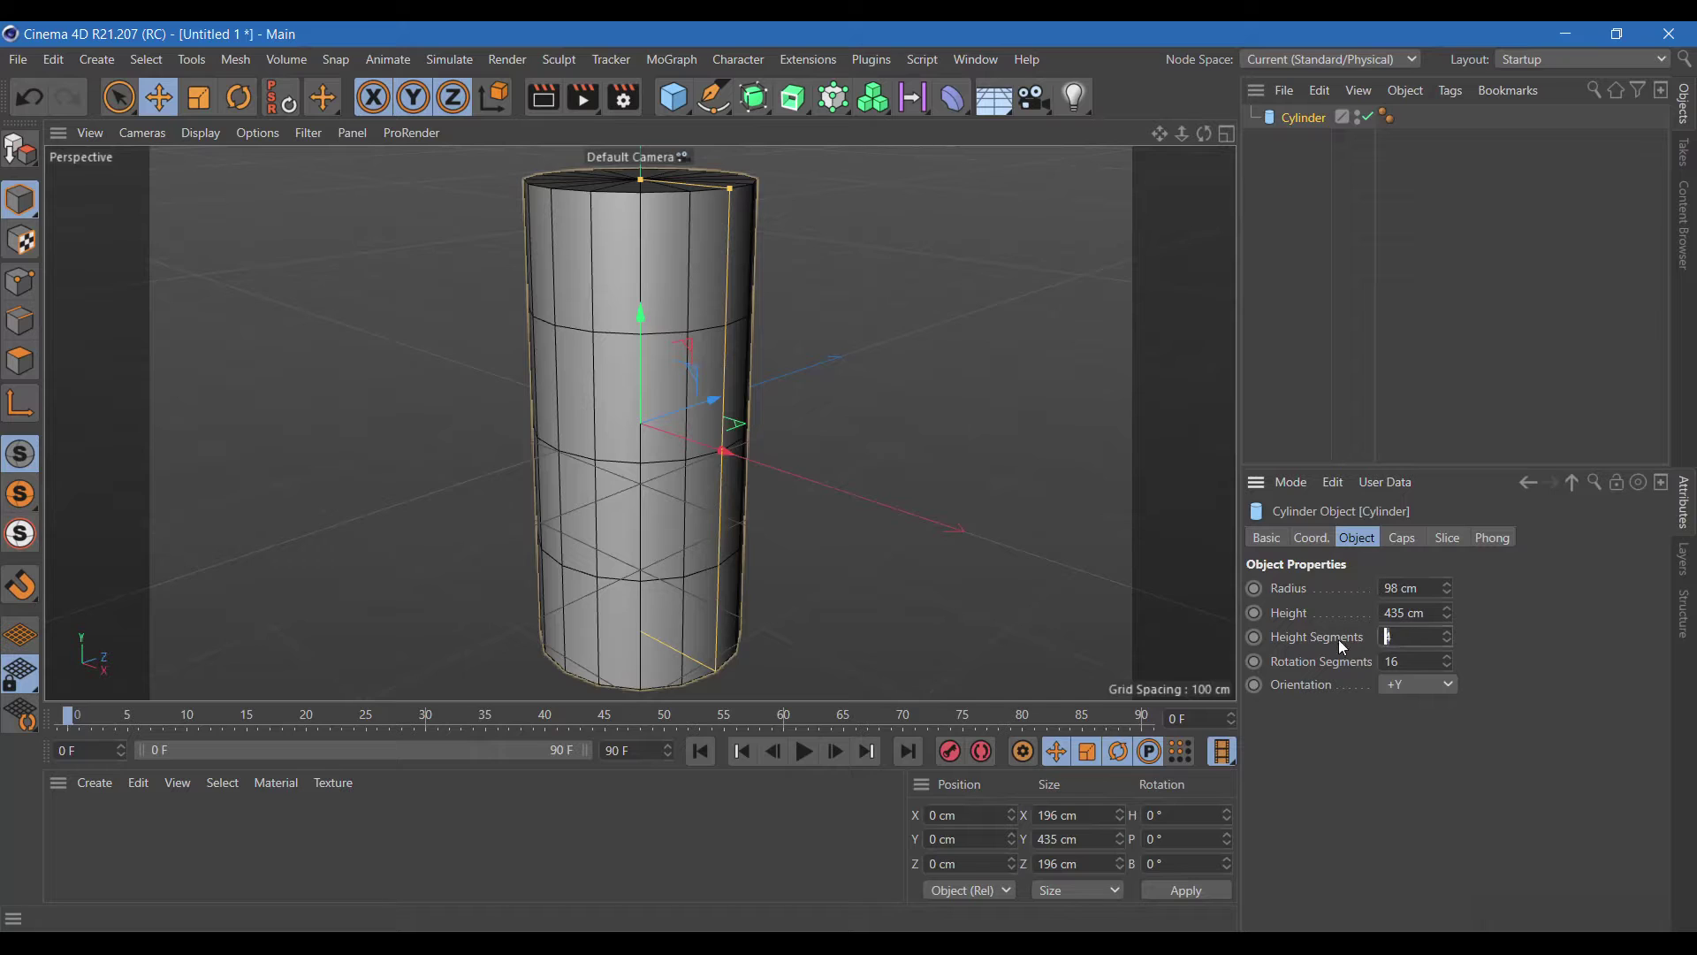
{"action": "type", "text": "8"}
{"action": "key", "text": "Tab"}
{"action": "type", "text": "6"}
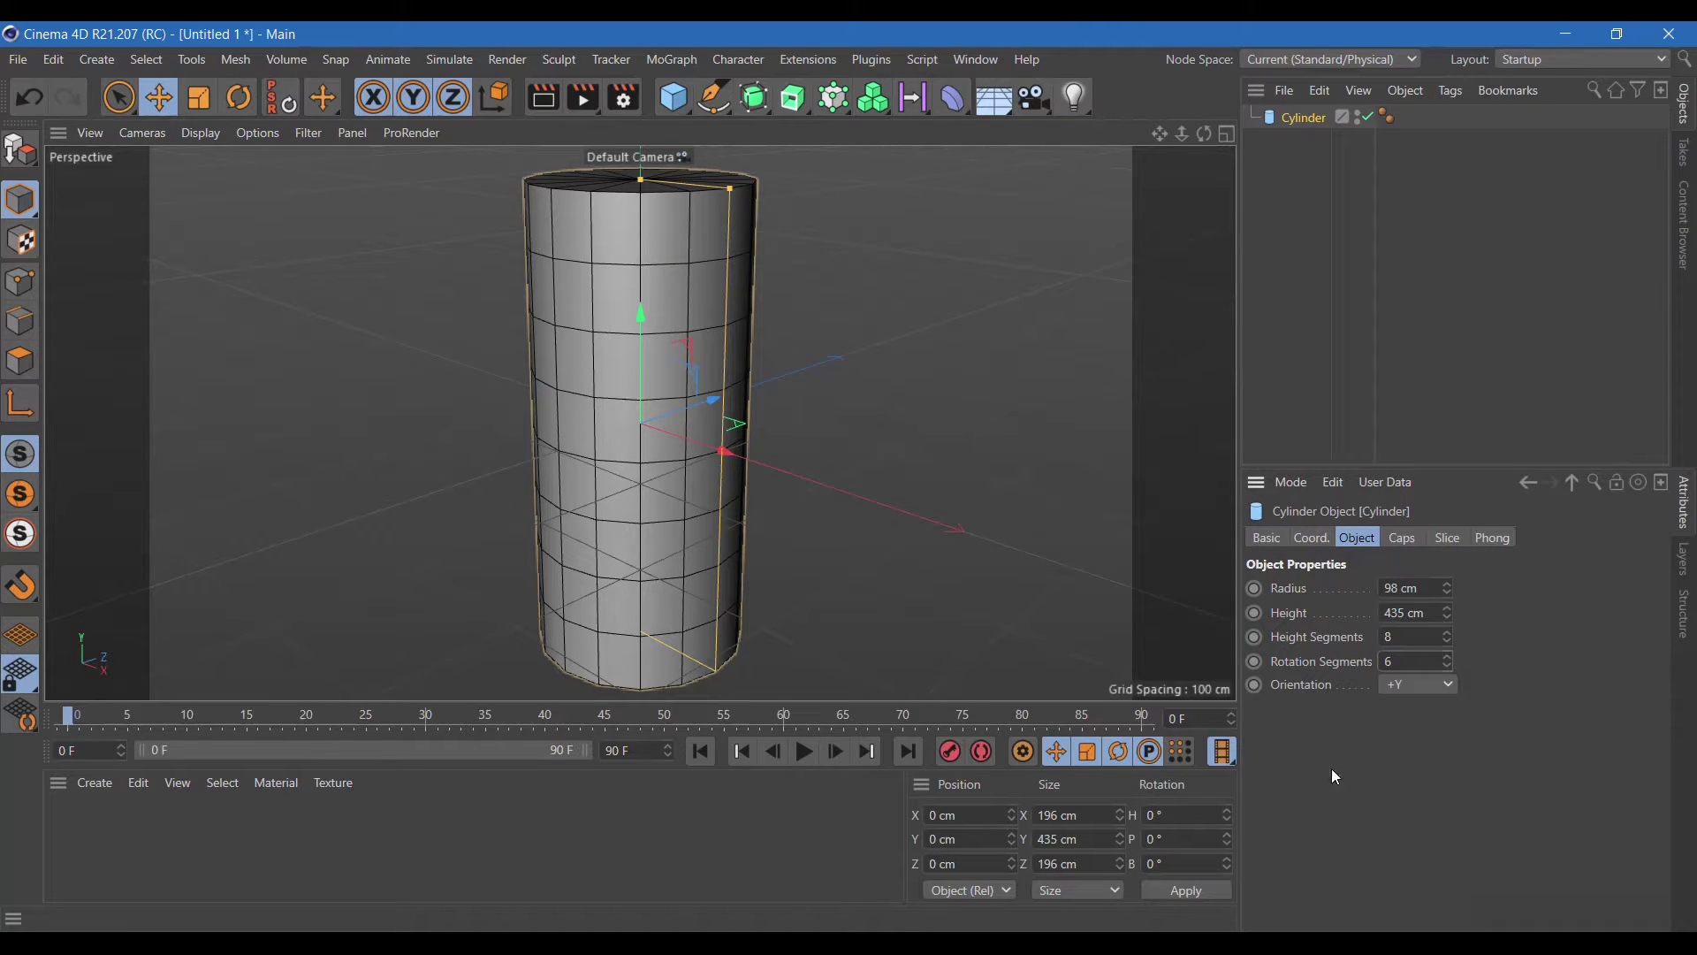
{"action": "key", "text": "Return"}
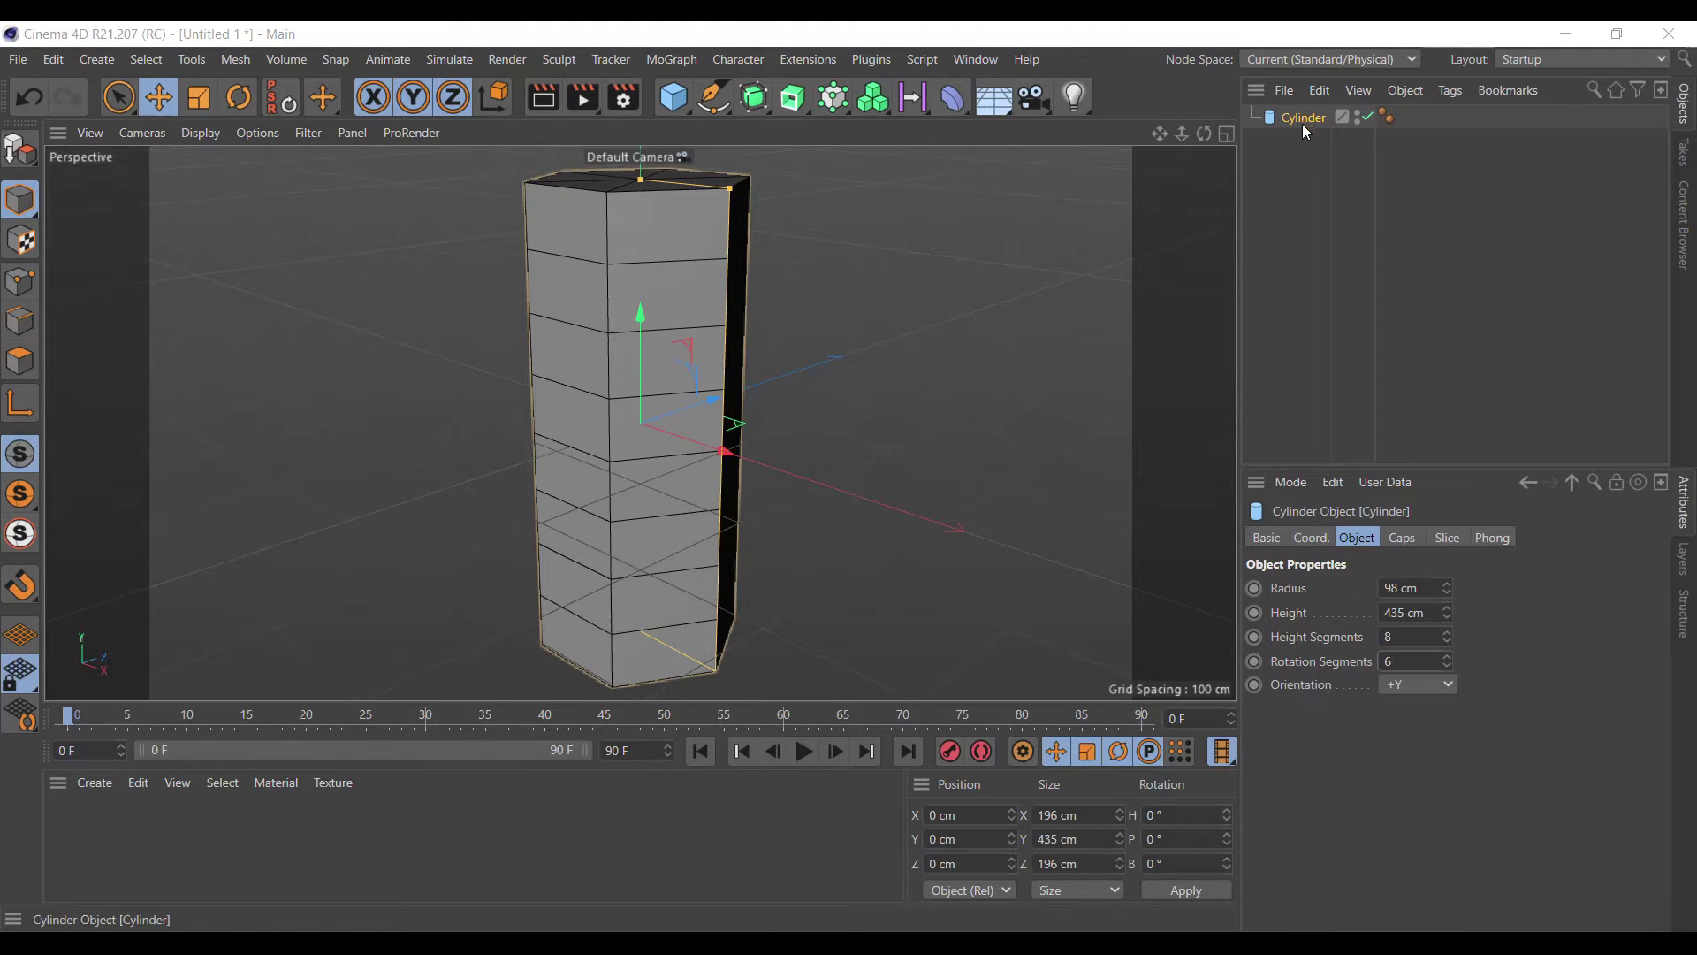
{"action": "left_click_drag", "start_coordinate": [1304, 120], "coordinate": [1304, 144], "text": "ctrl"}
- Set Cylinder.1 to 50 cm radius with Slice enabled, and place both cylinders in a new Cloner
{"action": "double_click", "coordinate": [1397, 589]}
{"action": "type", "text": "50"}
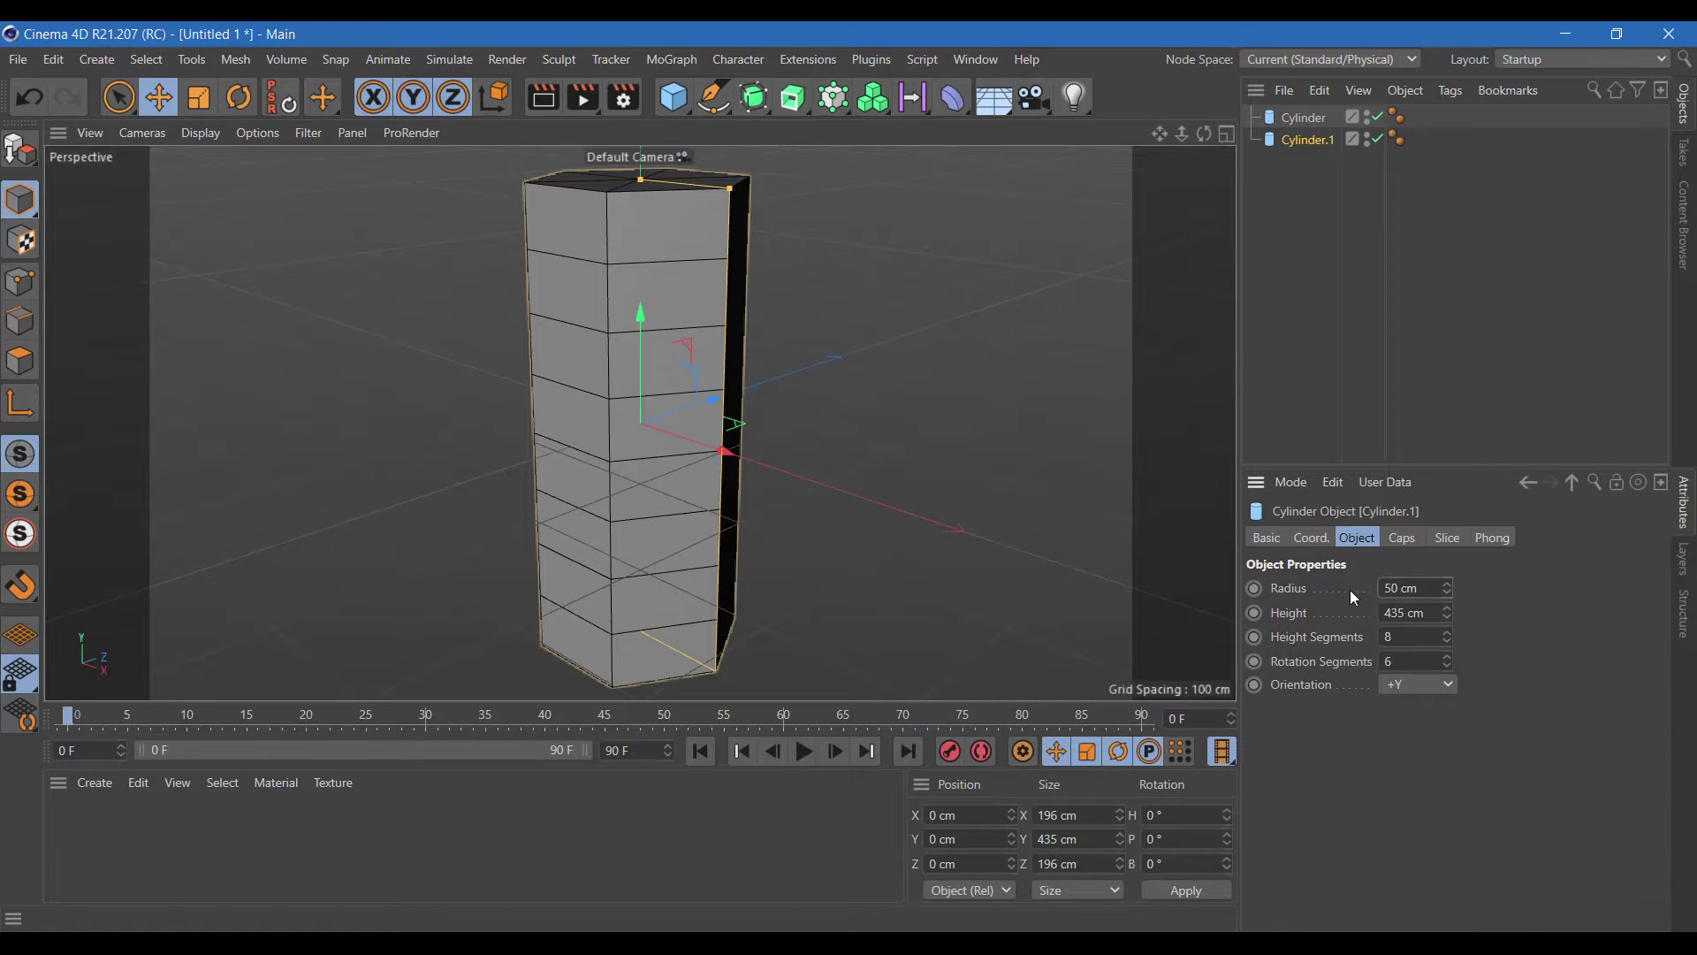
{"action": "key", "text": "Return"}
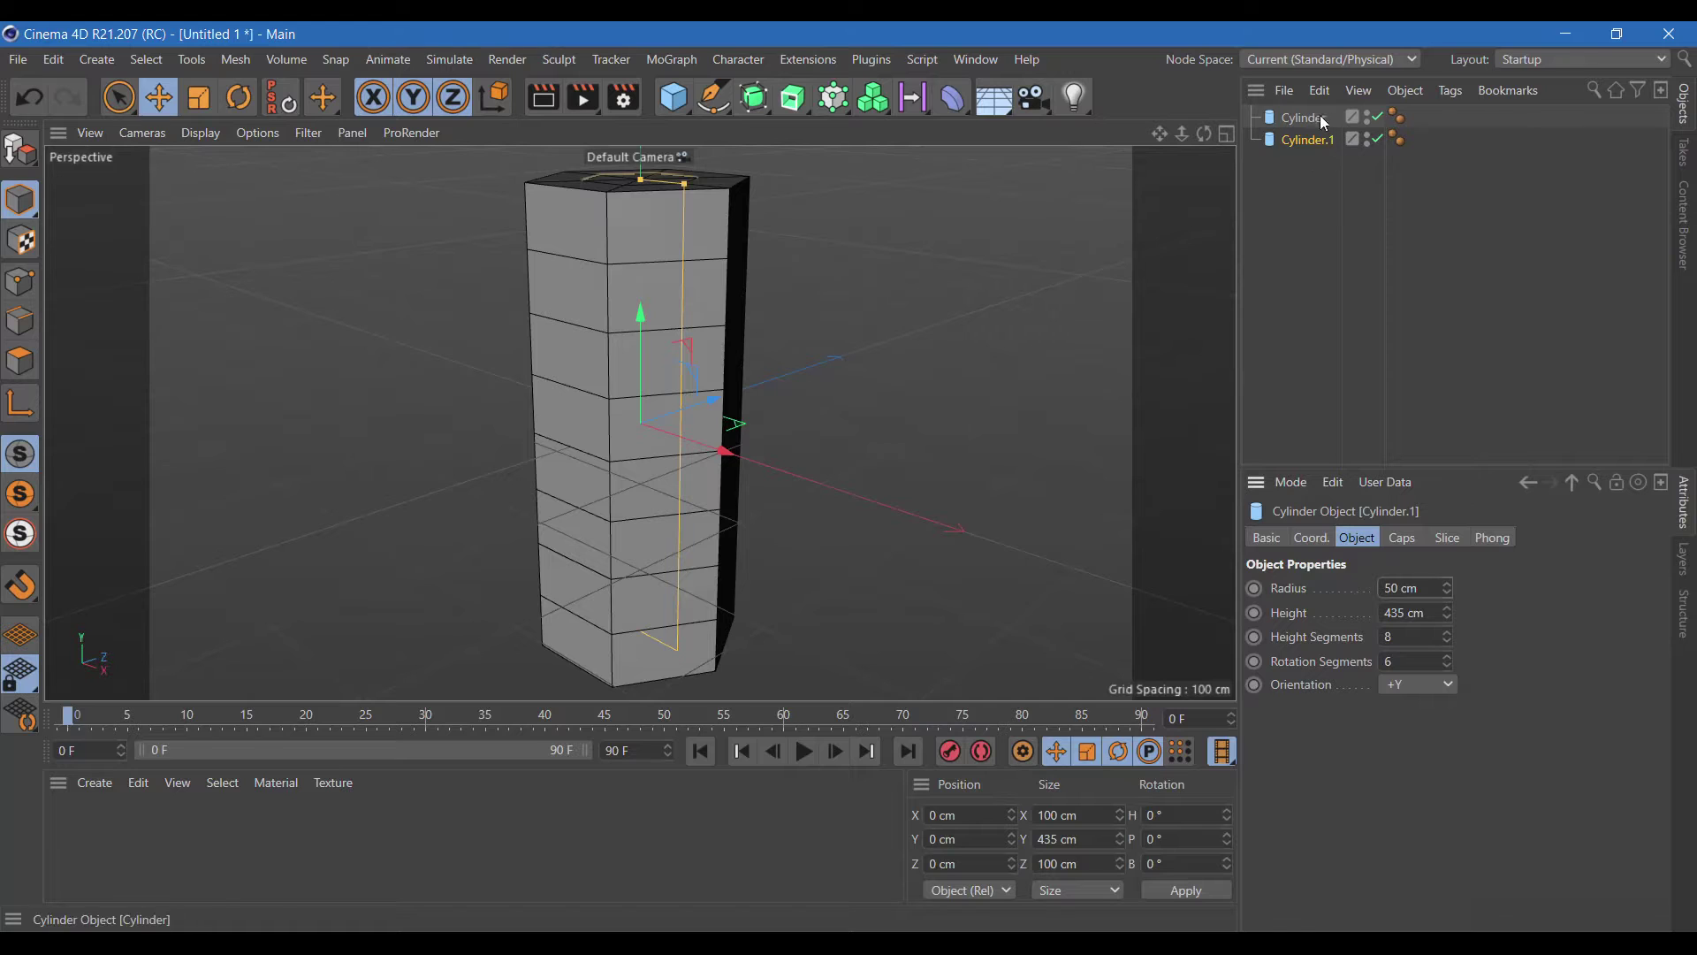
{"action": "left_click", "coordinate": [1448, 537]}
{"action": "left_click", "coordinate": [1350, 588]}
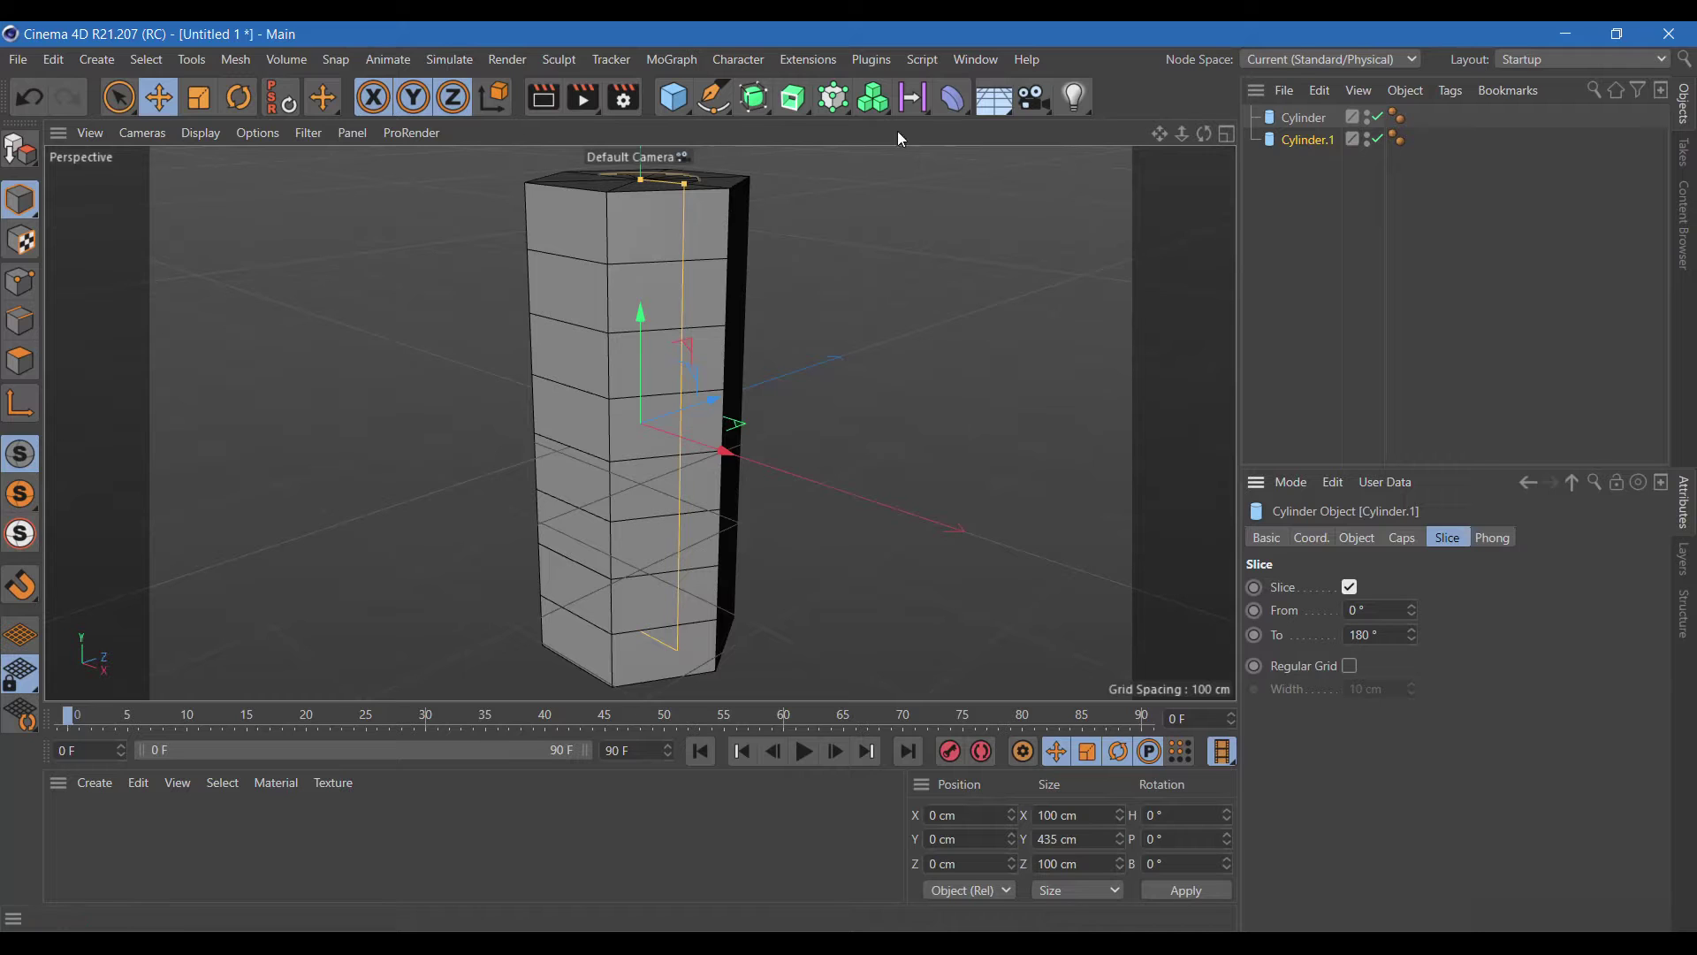
{"action": "left_click_drag", "start_coordinate": [833, 97], "coordinate": [895, 148]}
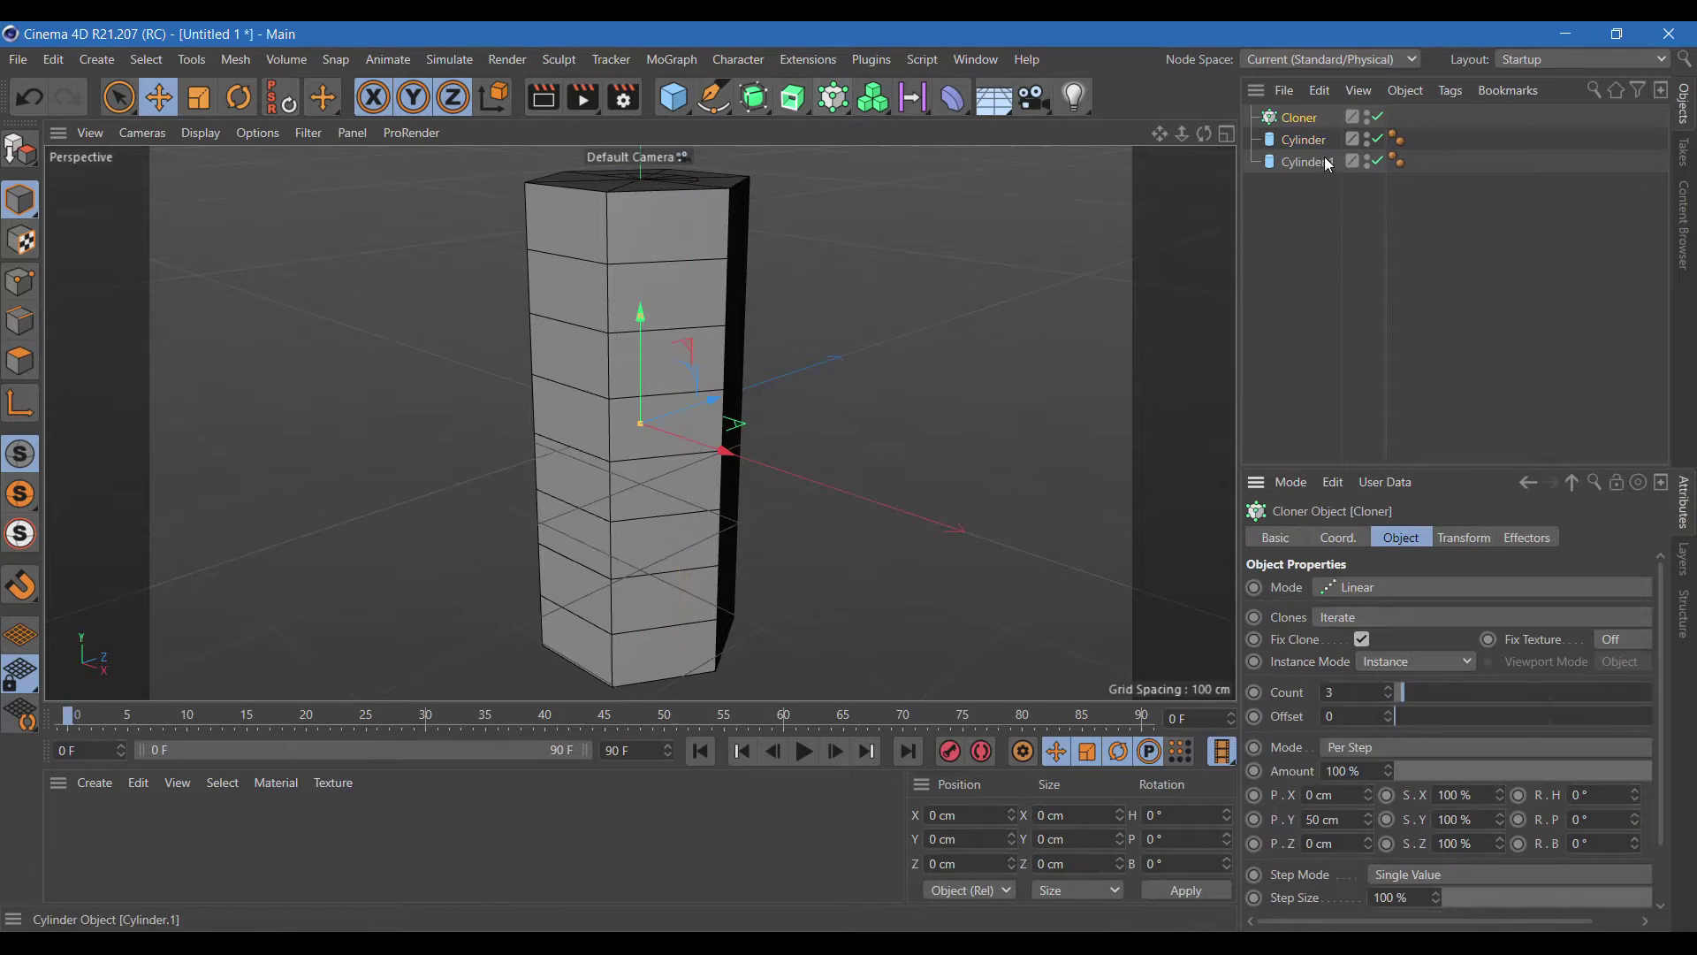
{"action": "left_click_drag", "start_coordinate": [1311, 120], "coordinate": [1305, 113]}
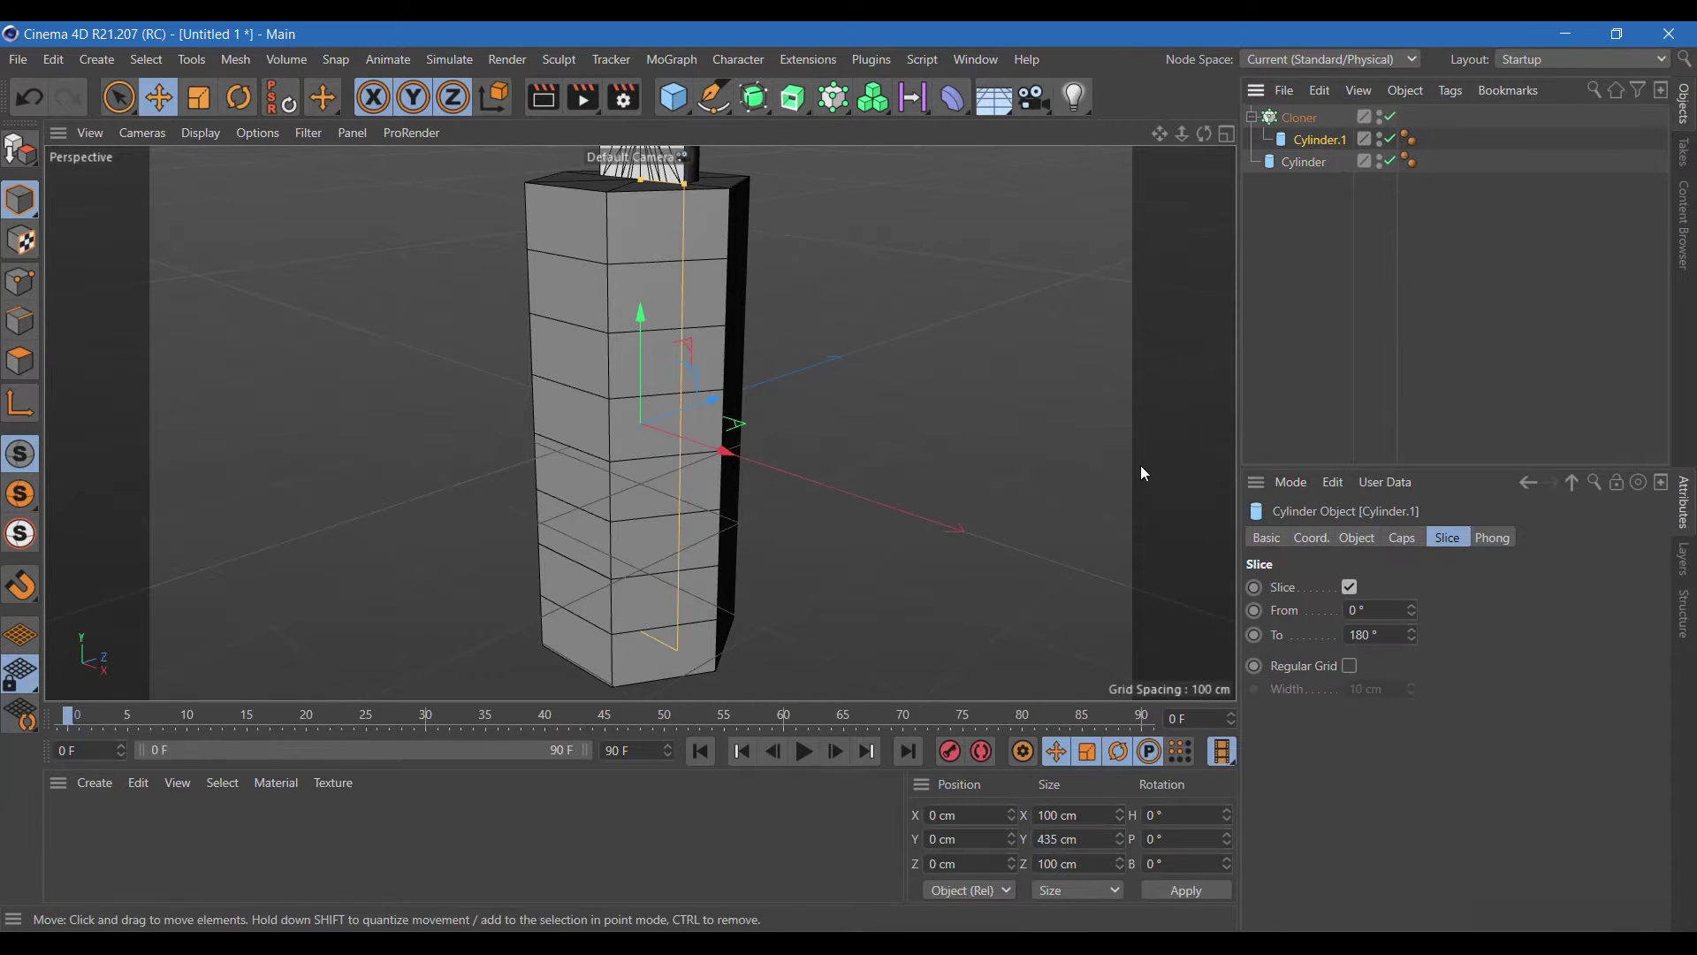
- Create material Mat with 23% colour value and a Beckmann reflection layer at 31% brightness
{"action": "left_click", "coordinate": [95, 783]}
{"action": "mouse_move", "coordinate": [127, 560]}
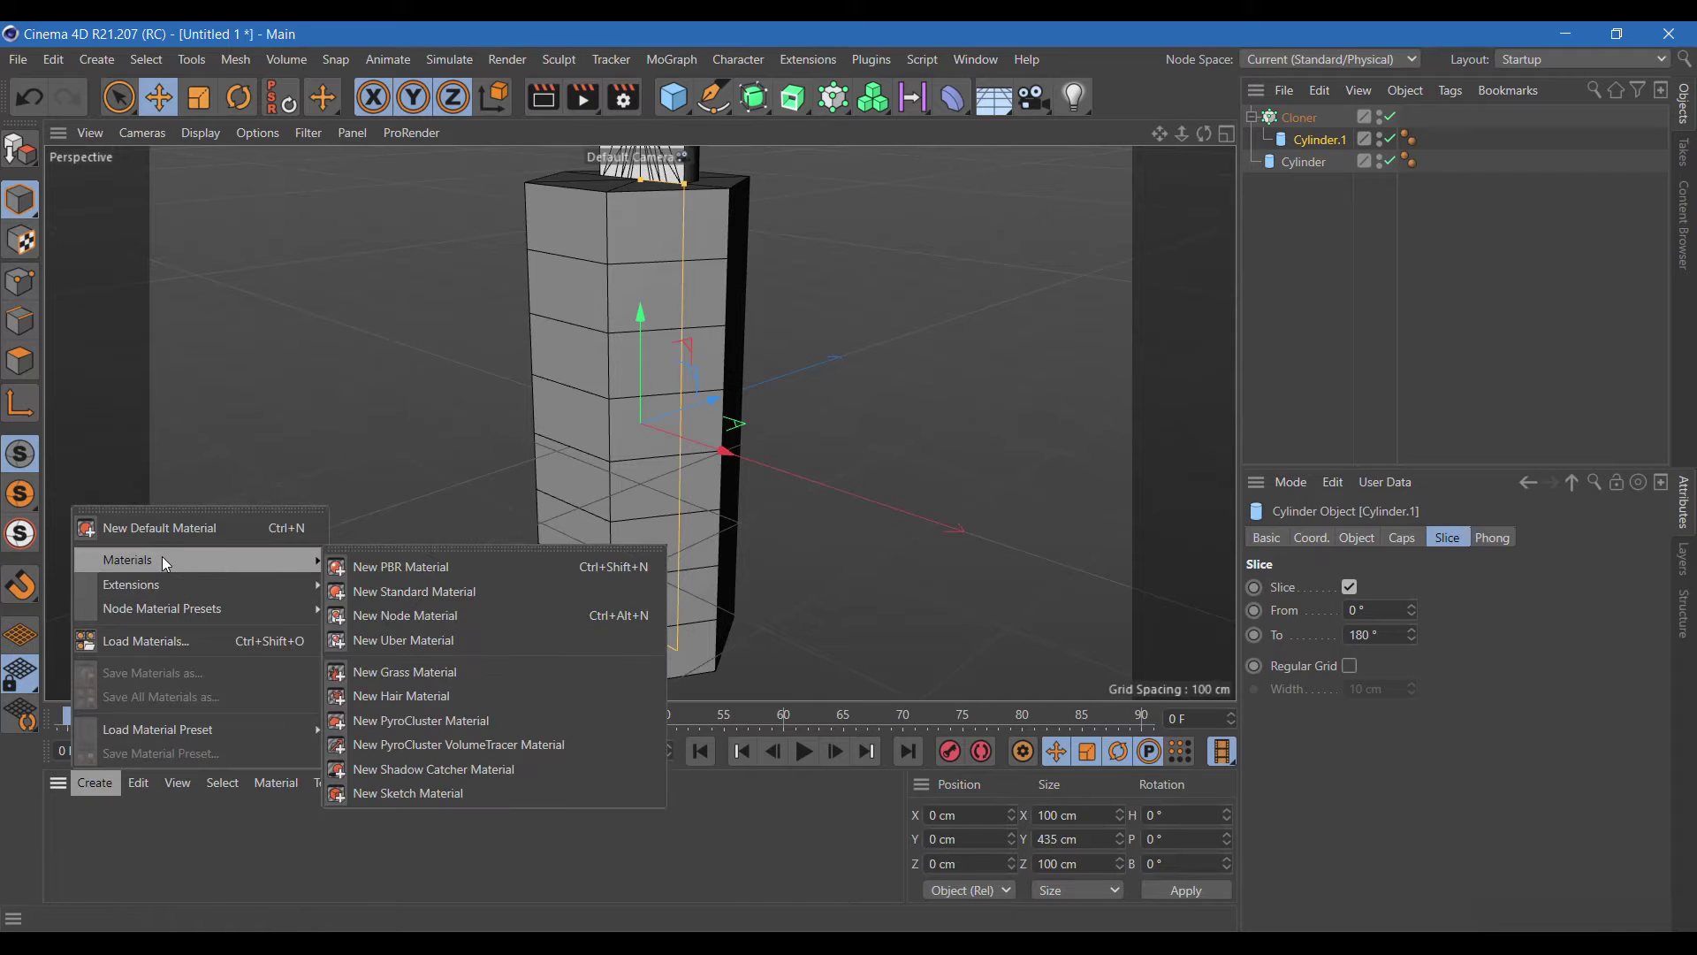
{"action": "left_click", "coordinate": [389, 591]}
{"action": "double_click", "coordinate": [193, 789]}
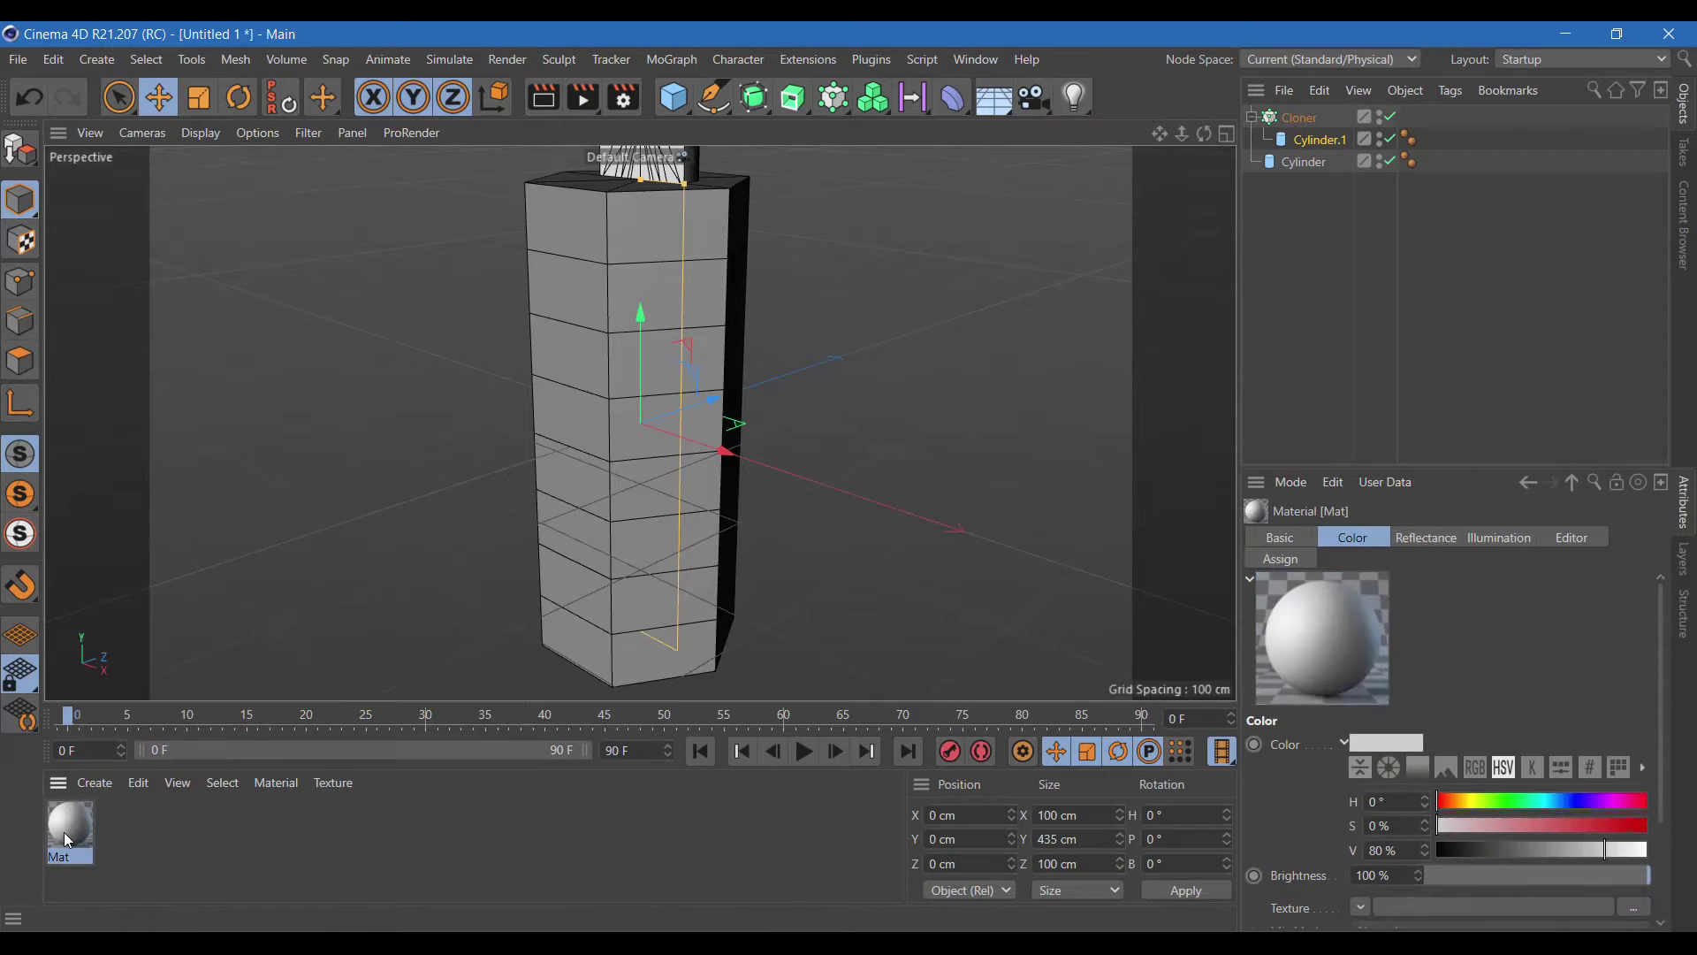
{"action": "double_click", "coordinate": [66, 831]}
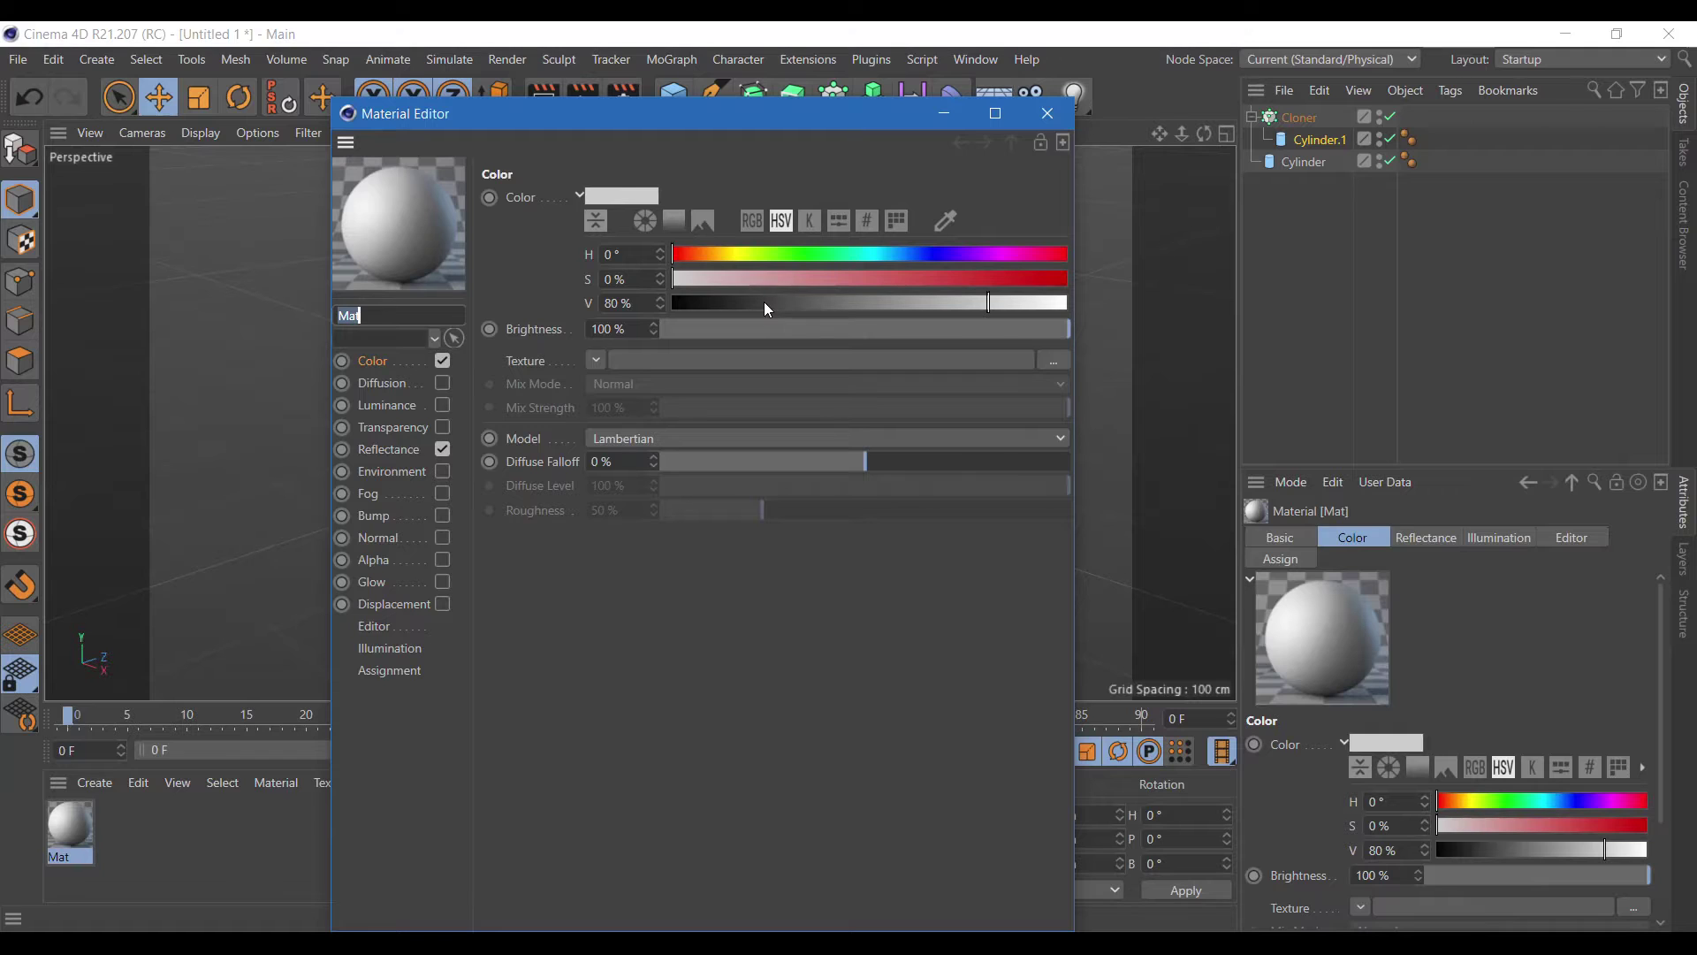
{"action": "left_click", "coordinate": [765, 303]}
{"action": "left_click", "coordinate": [389, 449]}
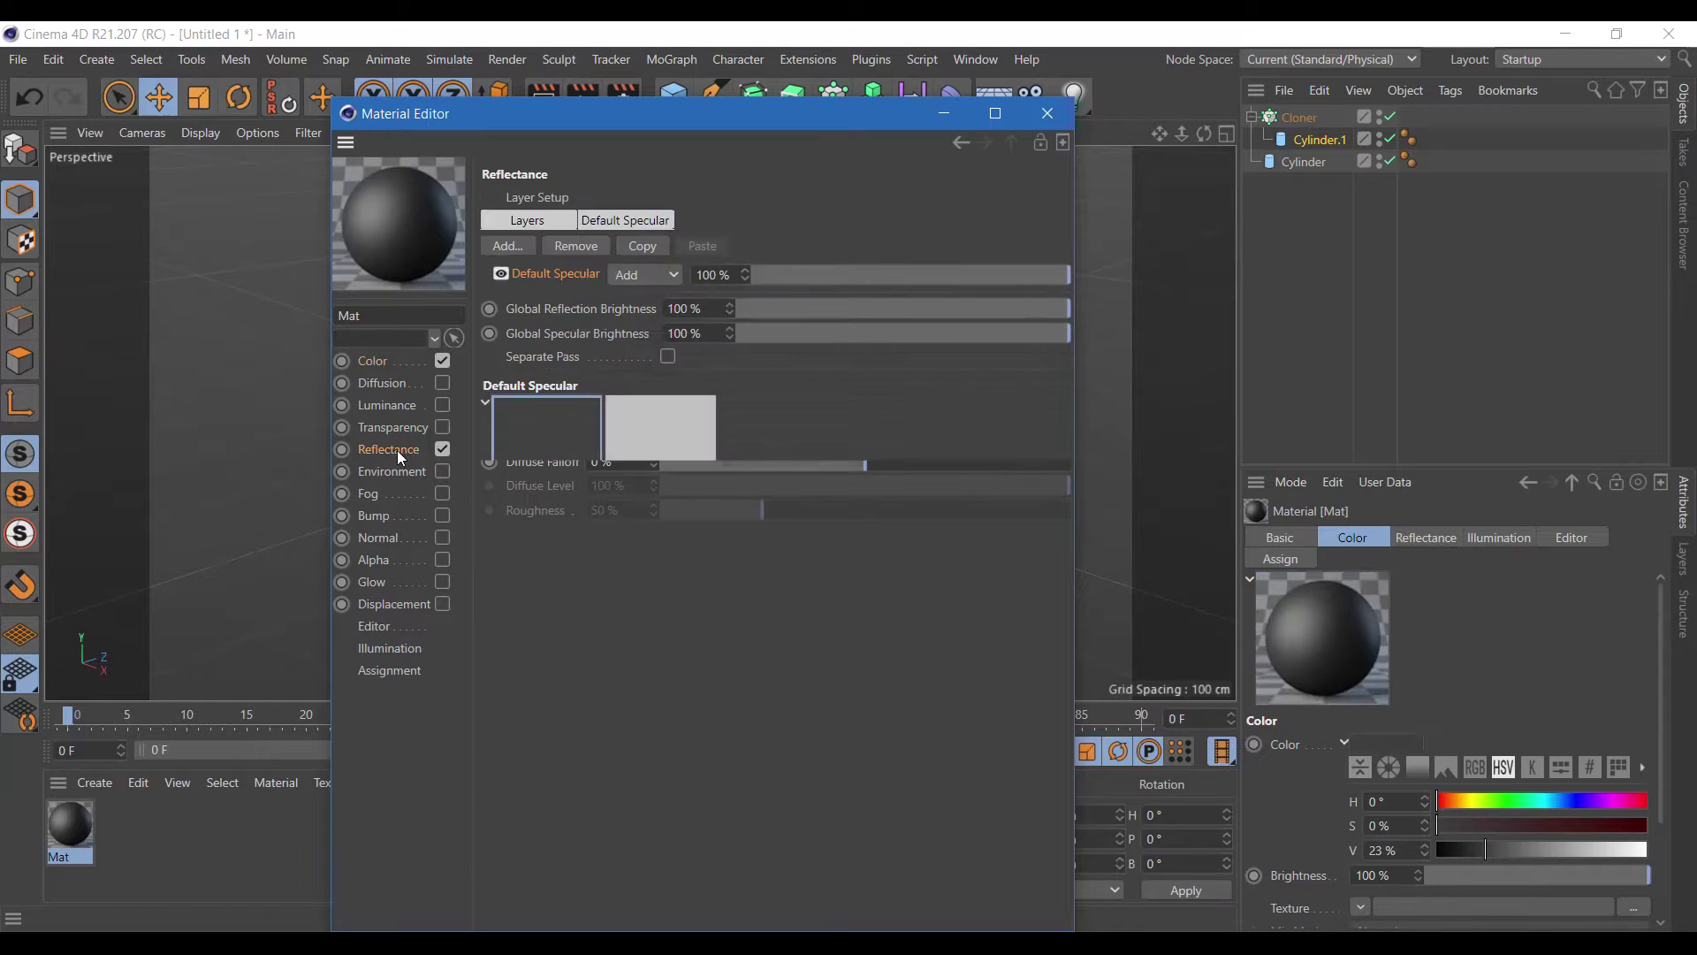
{"action": "left_click", "coordinate": [580, 248]}
{"action": "left_click", "coordinate": [506, 247]}
{"action": "left_click", "coordinate": [596, 246]}
{"action": "left_click", "coordinate": [788, 708]}
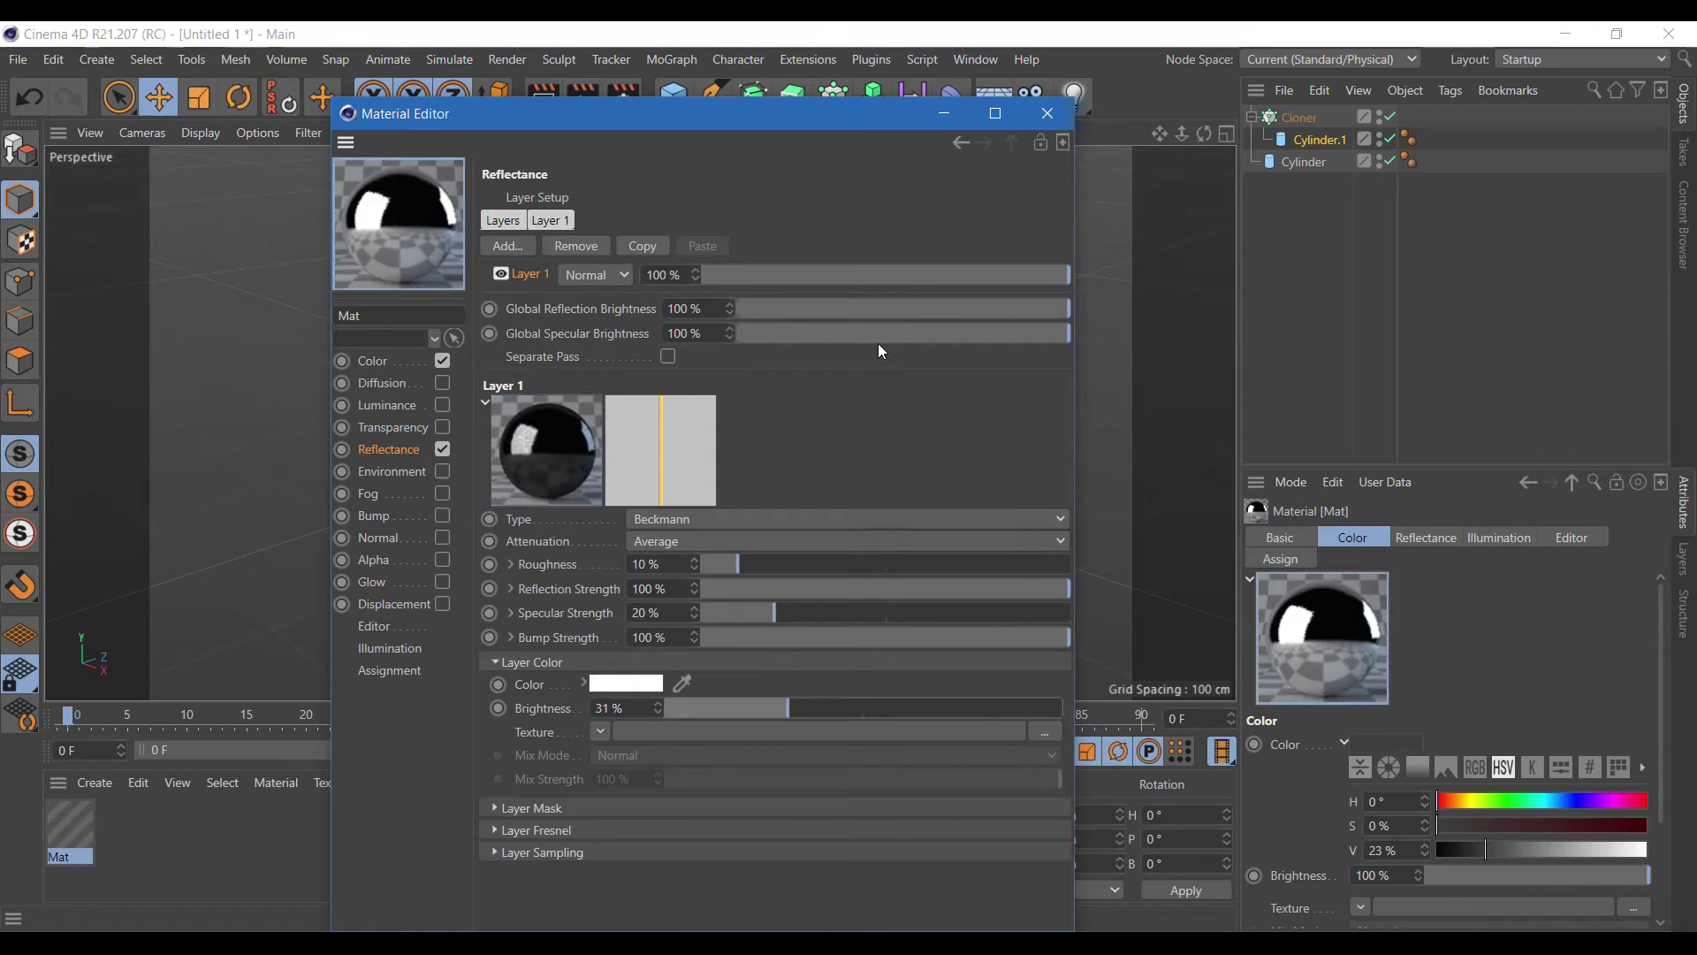
{"action": "left_click", "coordinate": [1046, 114]}
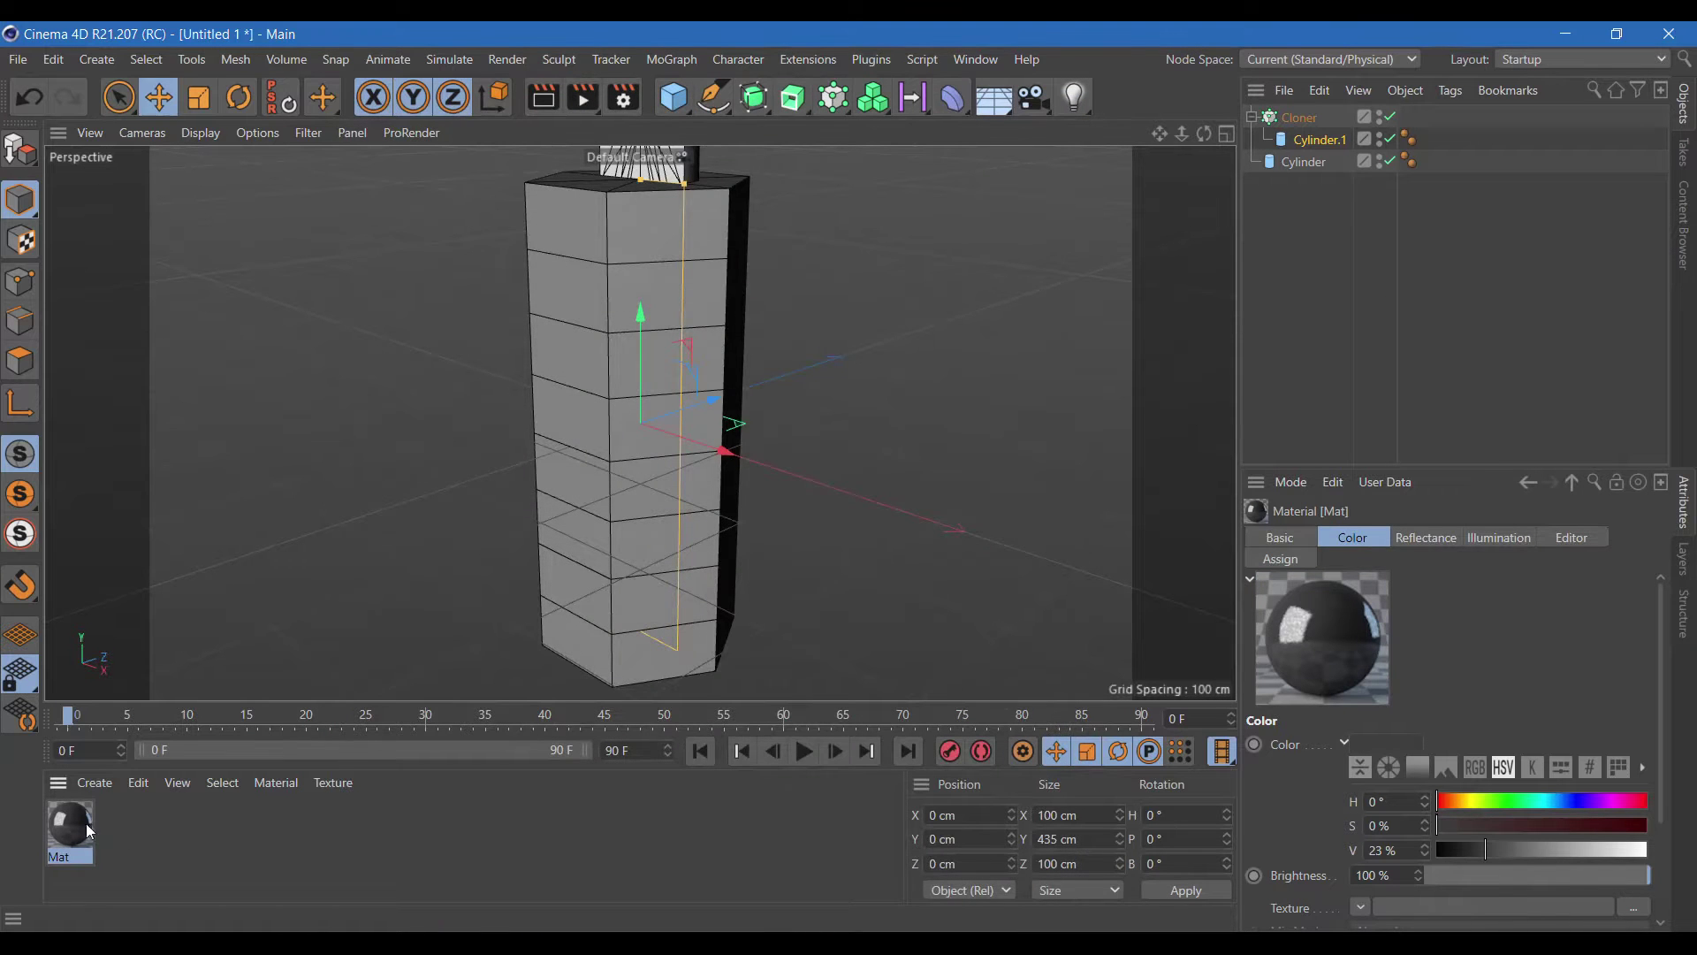
- Duplicate it as Mat.1, darken its colour to 3% value, and apply it to Cylinder
{"action": "double_click", "coordinate": [107, 833]}
{"action": "double_click", "coordinate": [105, 832]}
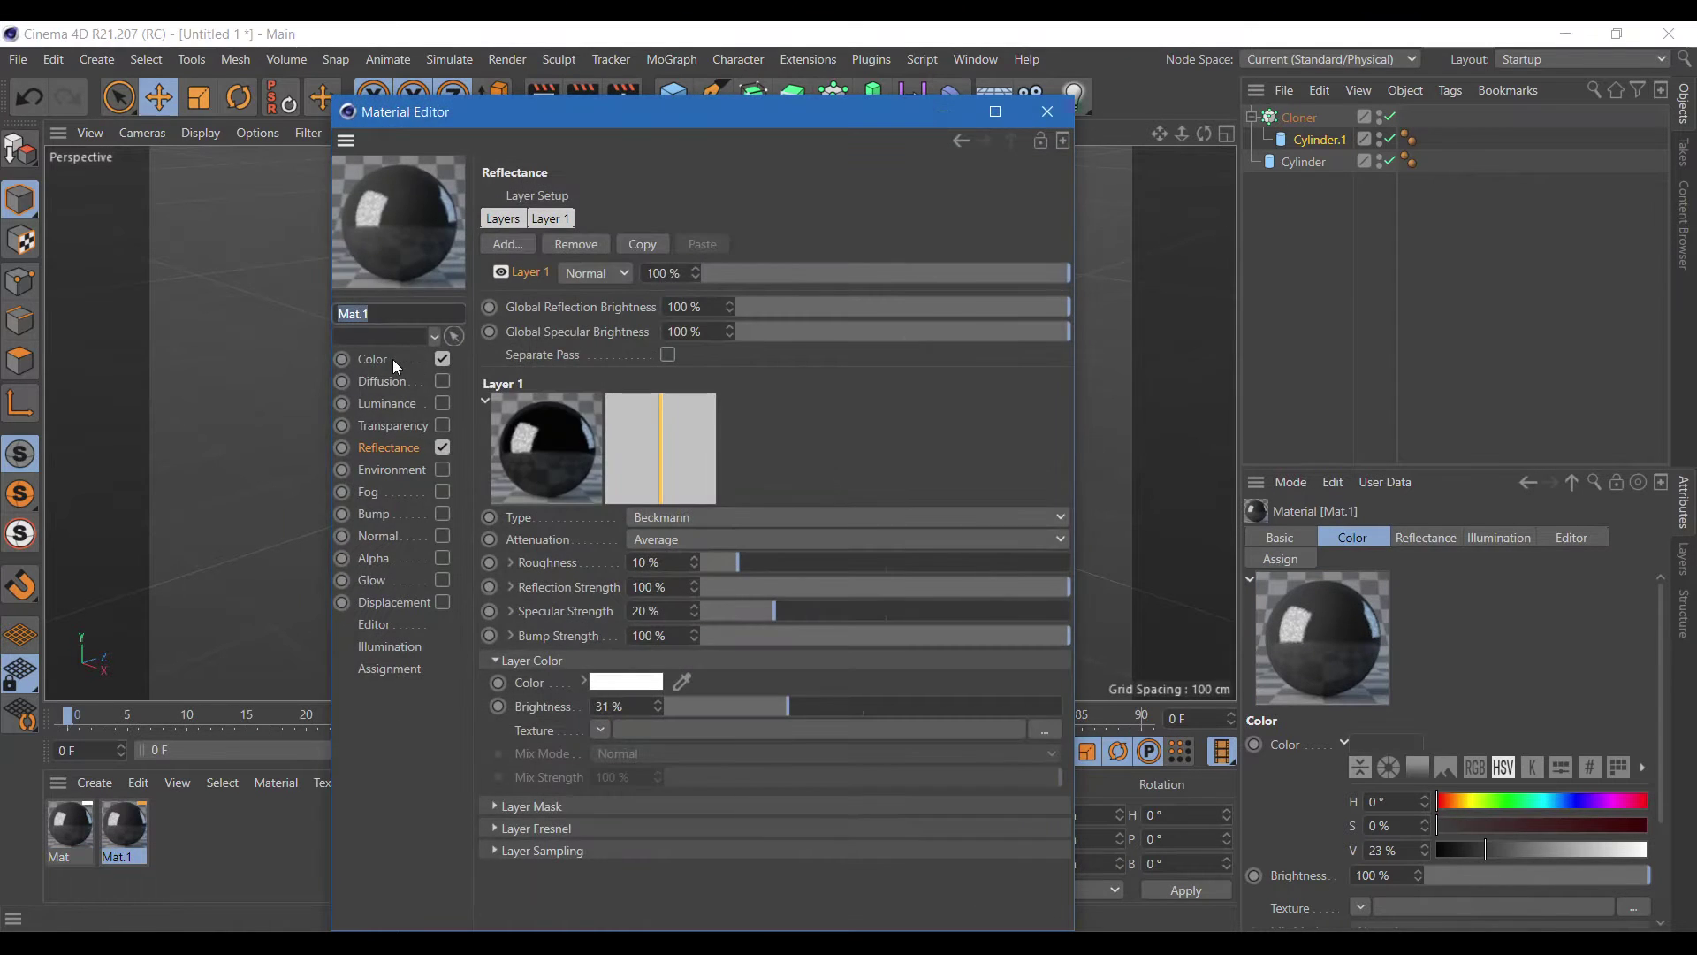
{"action": "left_click", "coordinate": [392, 359]}
{"action": "left_click_drag", "start_coordinate": [758, 295], "coordinate": [685, 306]}
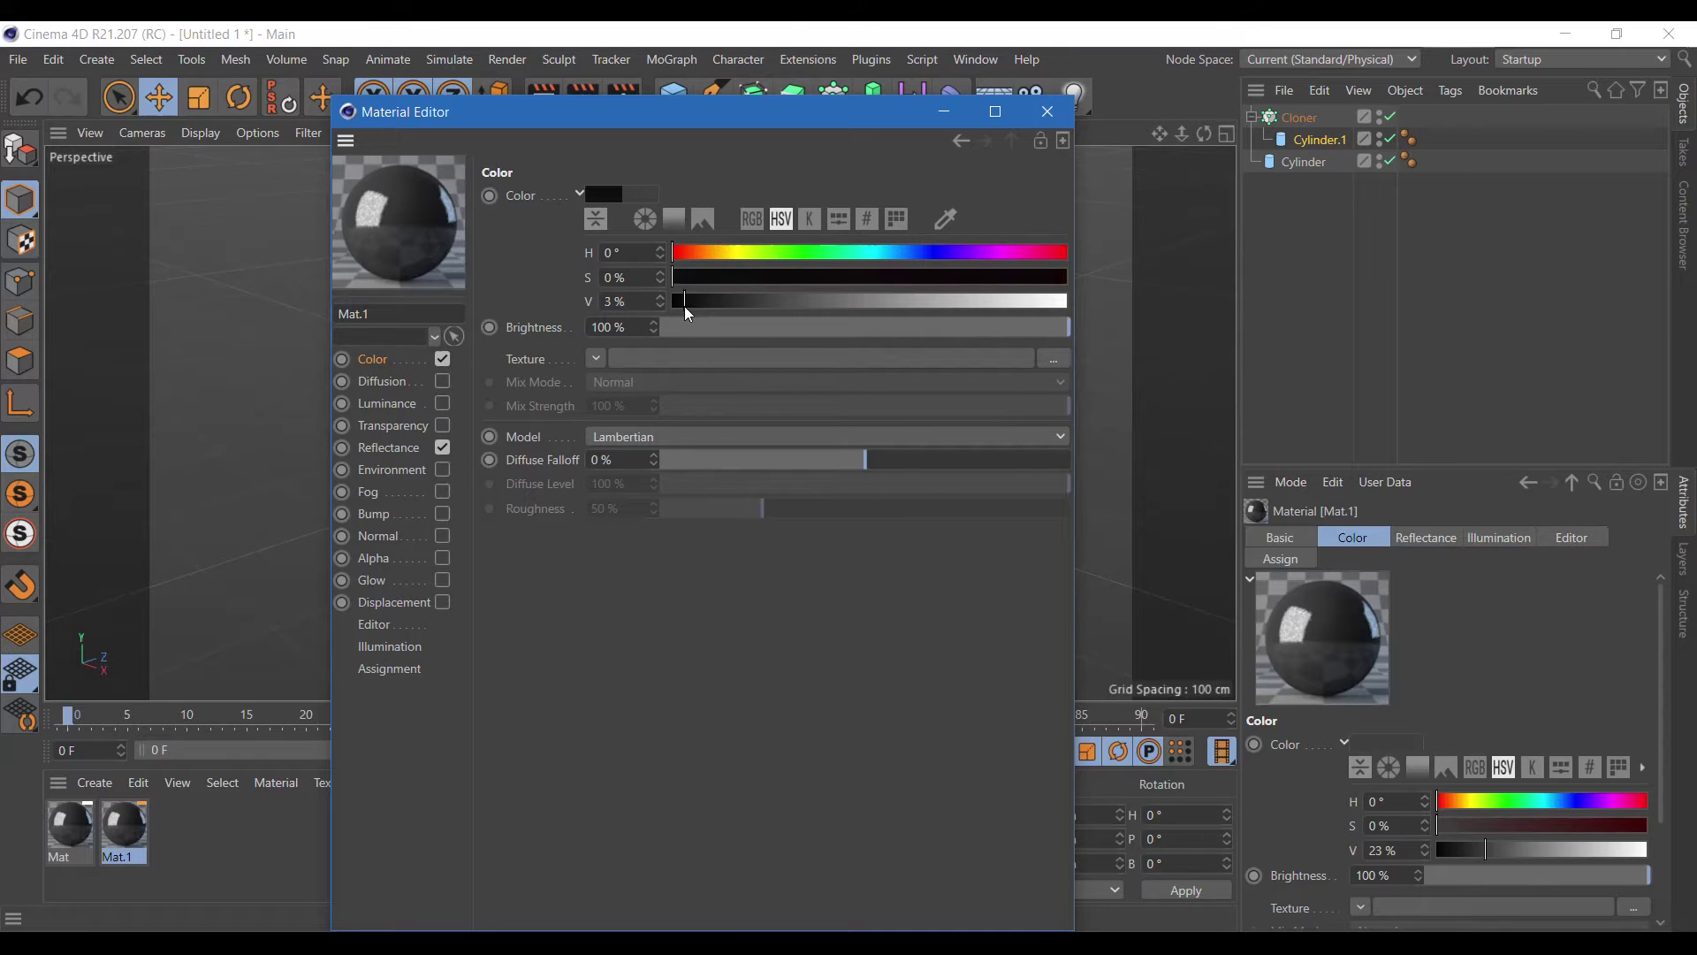
{"action": "left_click", "coordinate": [1047, 112]}
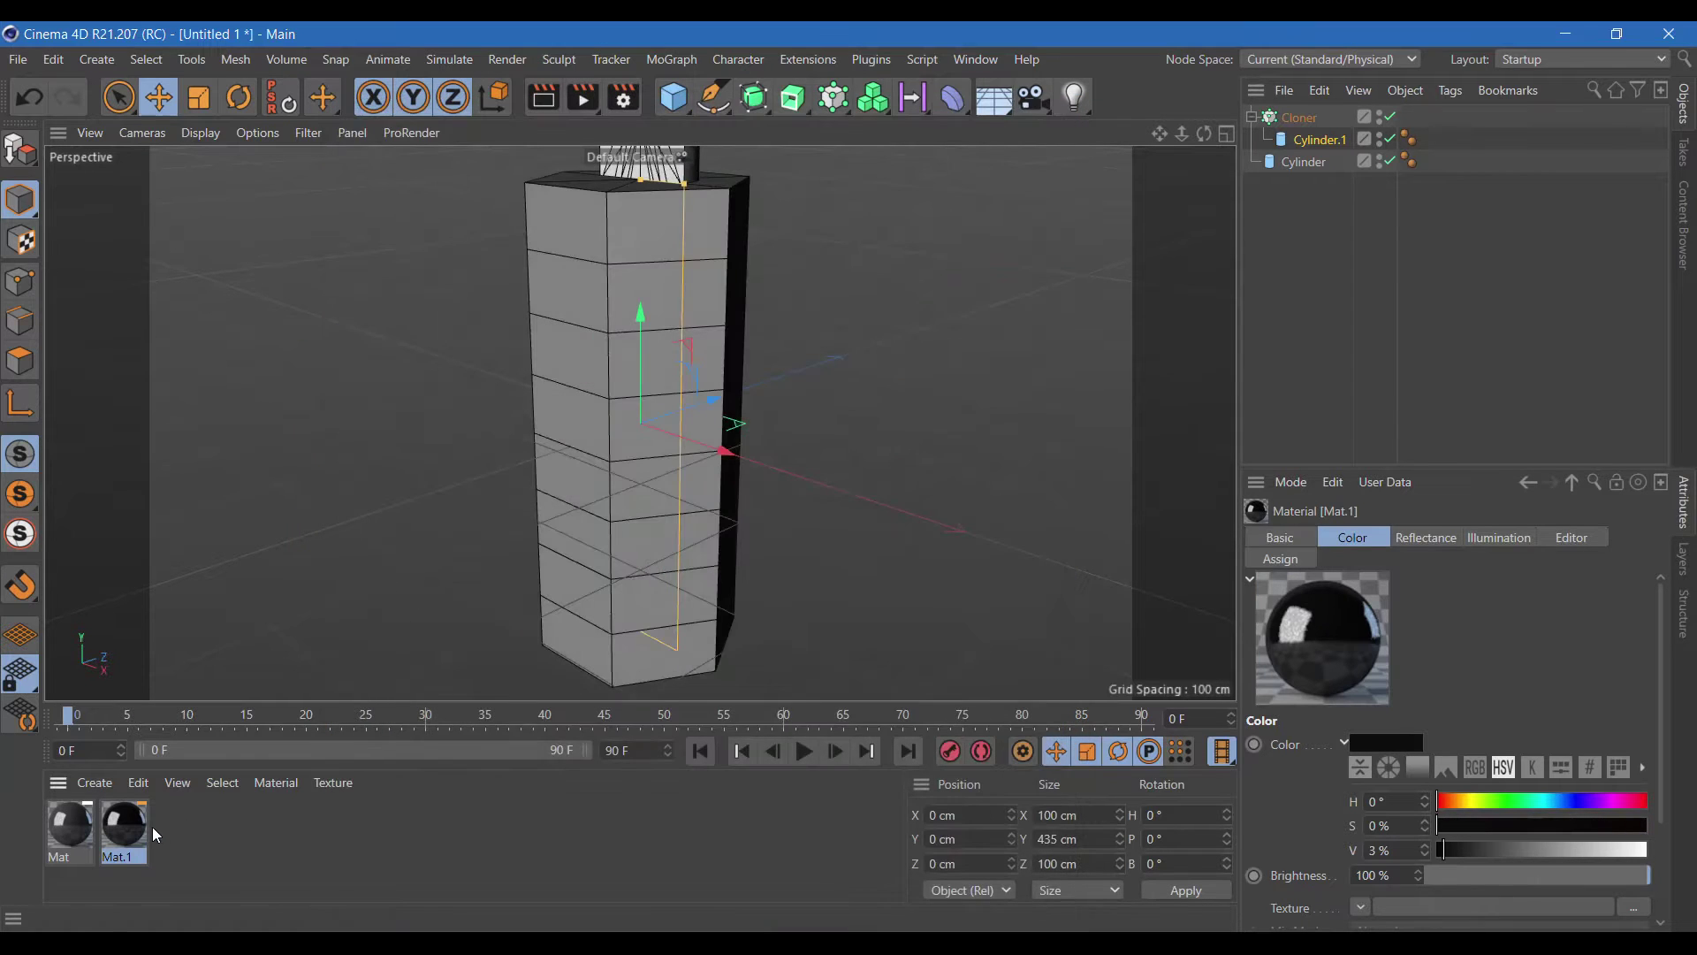
{"action": "mouse_move", "coordinate": [132, 831]}
{"action": "left_mouse_down"}
{"action": "mouse_move", "coordinate": [1167, 385]}
{"action": "mouse_move", "coordinate": [1329, 196]}
{"action": "mouse_move", "coordinate": [1322, 173]}
{"action": "left_mouse_up"}
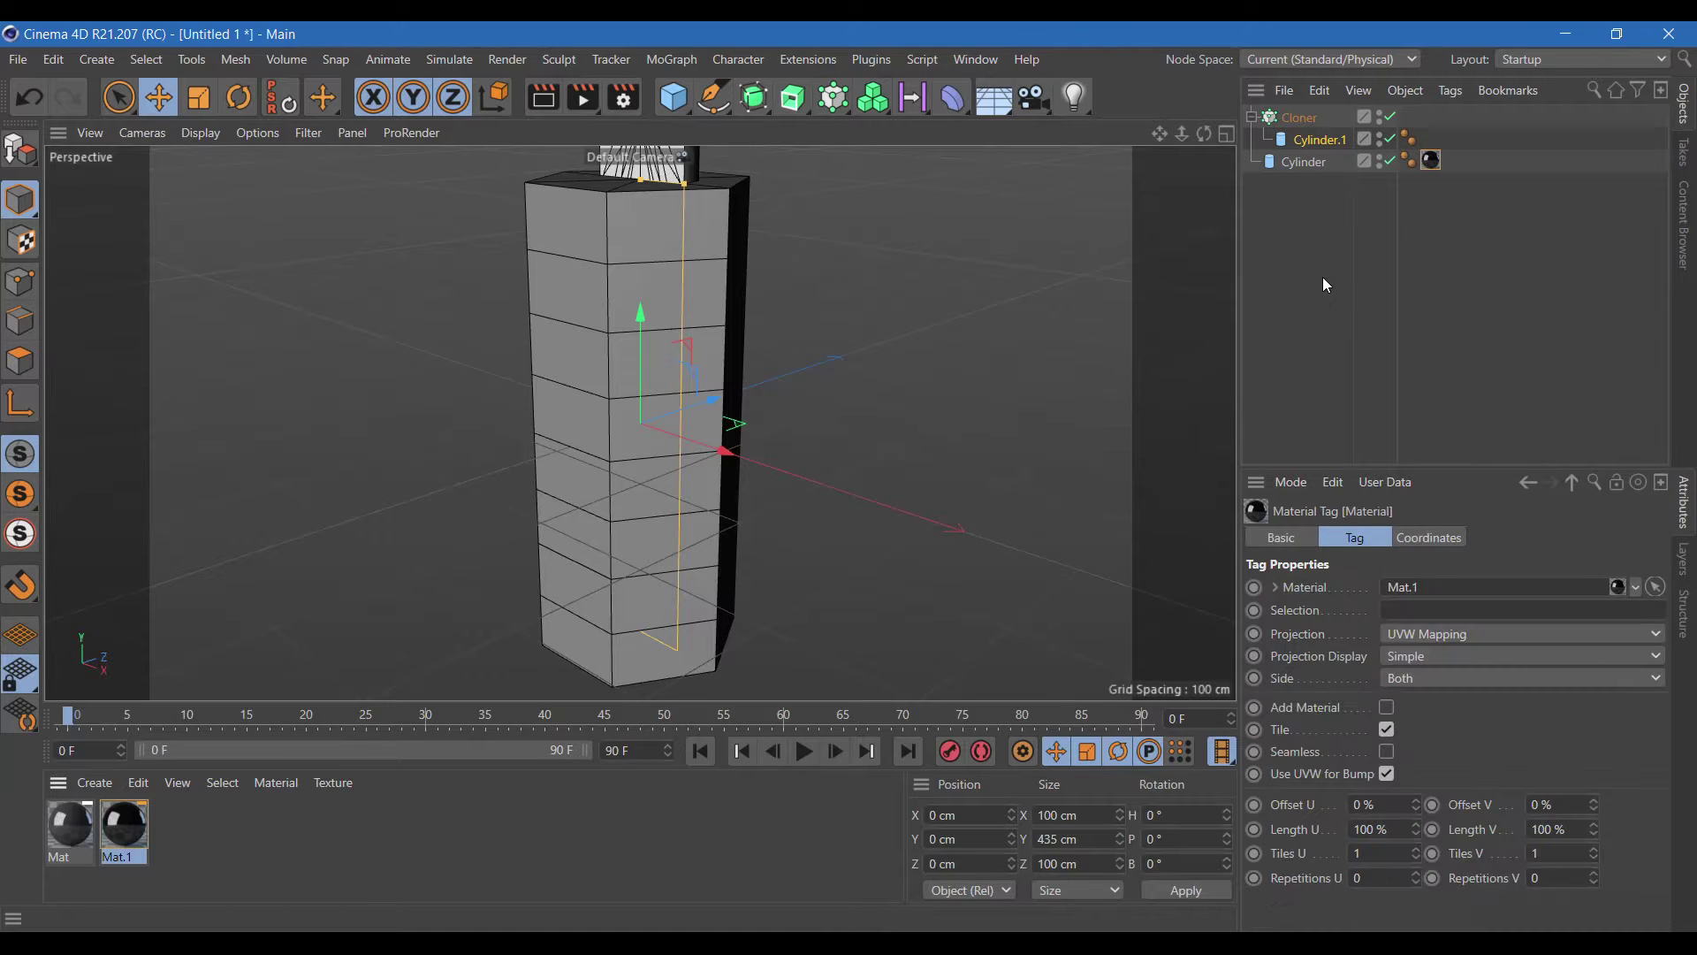
- Preview the render, switch the Cloner to Radial mode, and apply Mat to Cylinder.1
{"action": "left_click", "coordinate": [543, 97]}
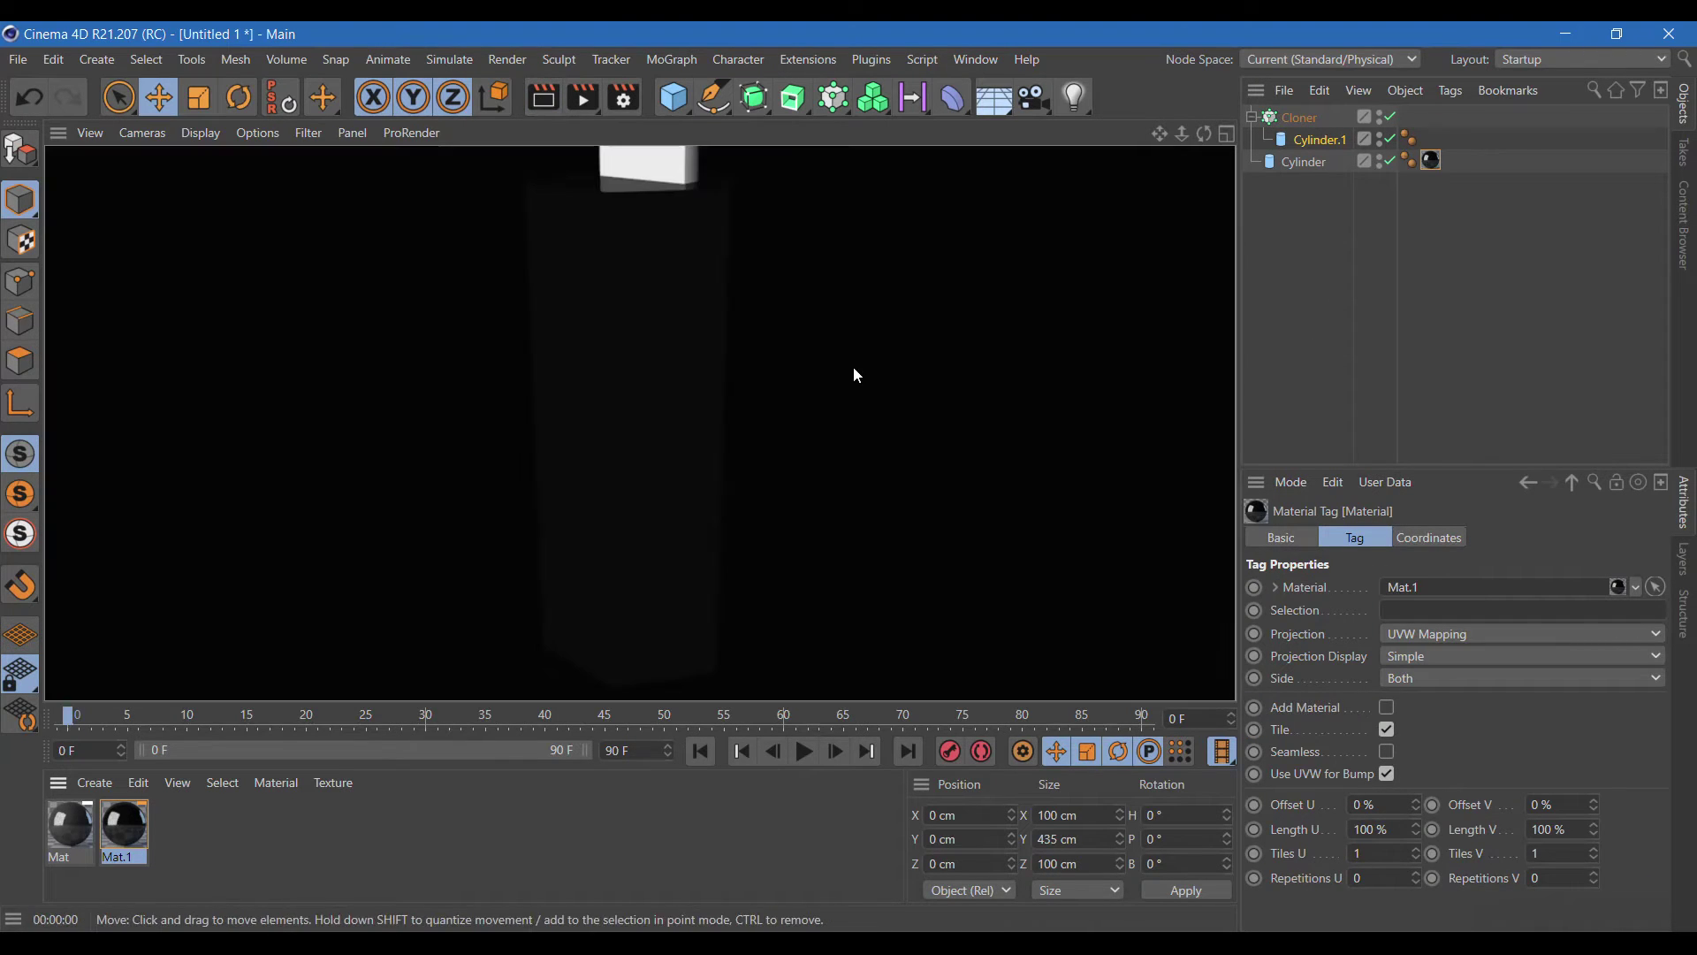
{"action": "left_click", "coordinate": [1038, 394]}
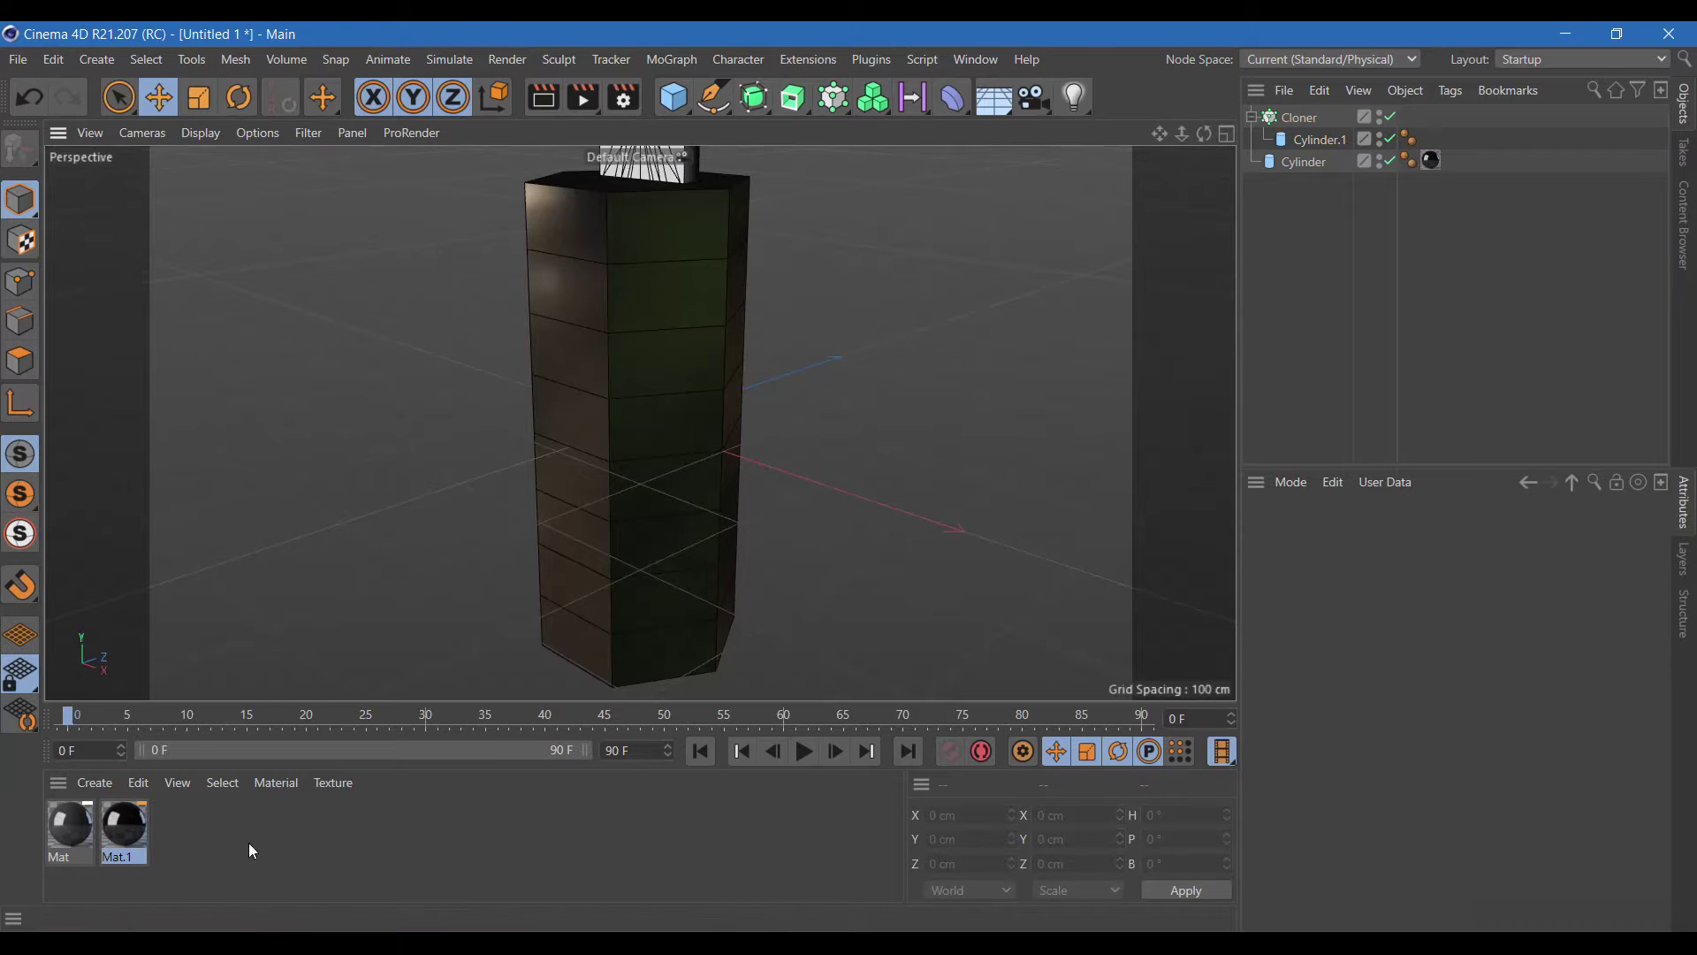
{"action": "left_click", "coordinate": [1311, 142]}
{"action": "left_click", "coordinate": [1283, 122]}
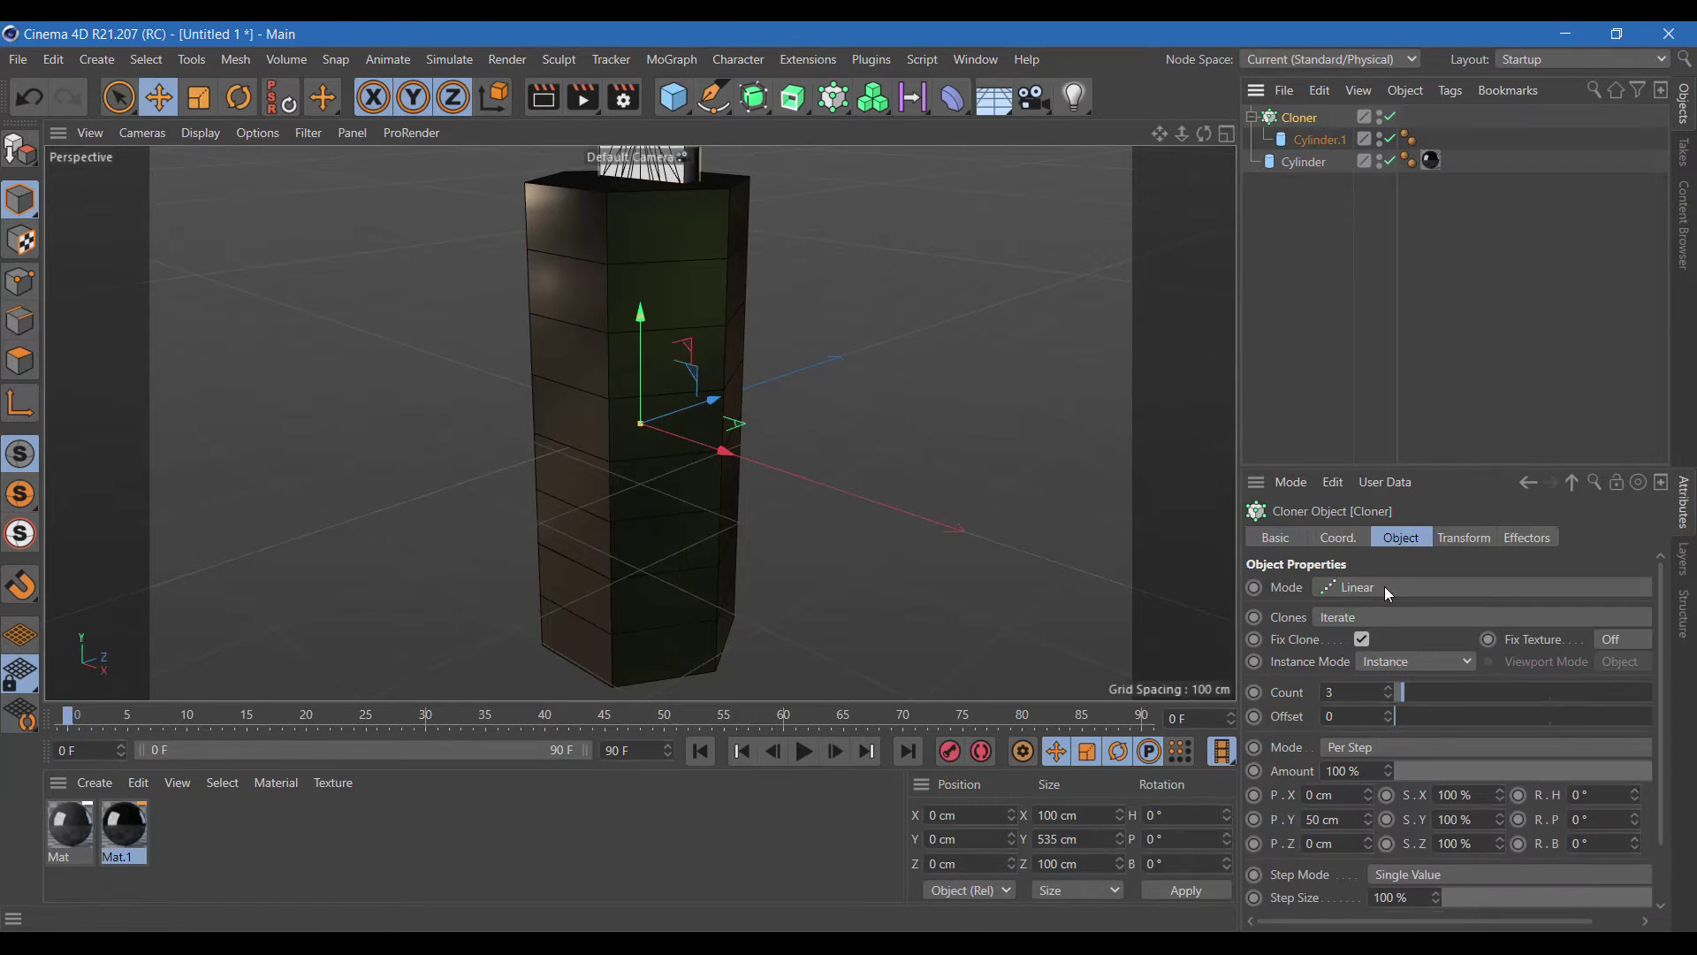
{"action": "left_click", "coordinate": [1384, 587]}
{"action": "left_click", "coordinate": [1355, 666]}
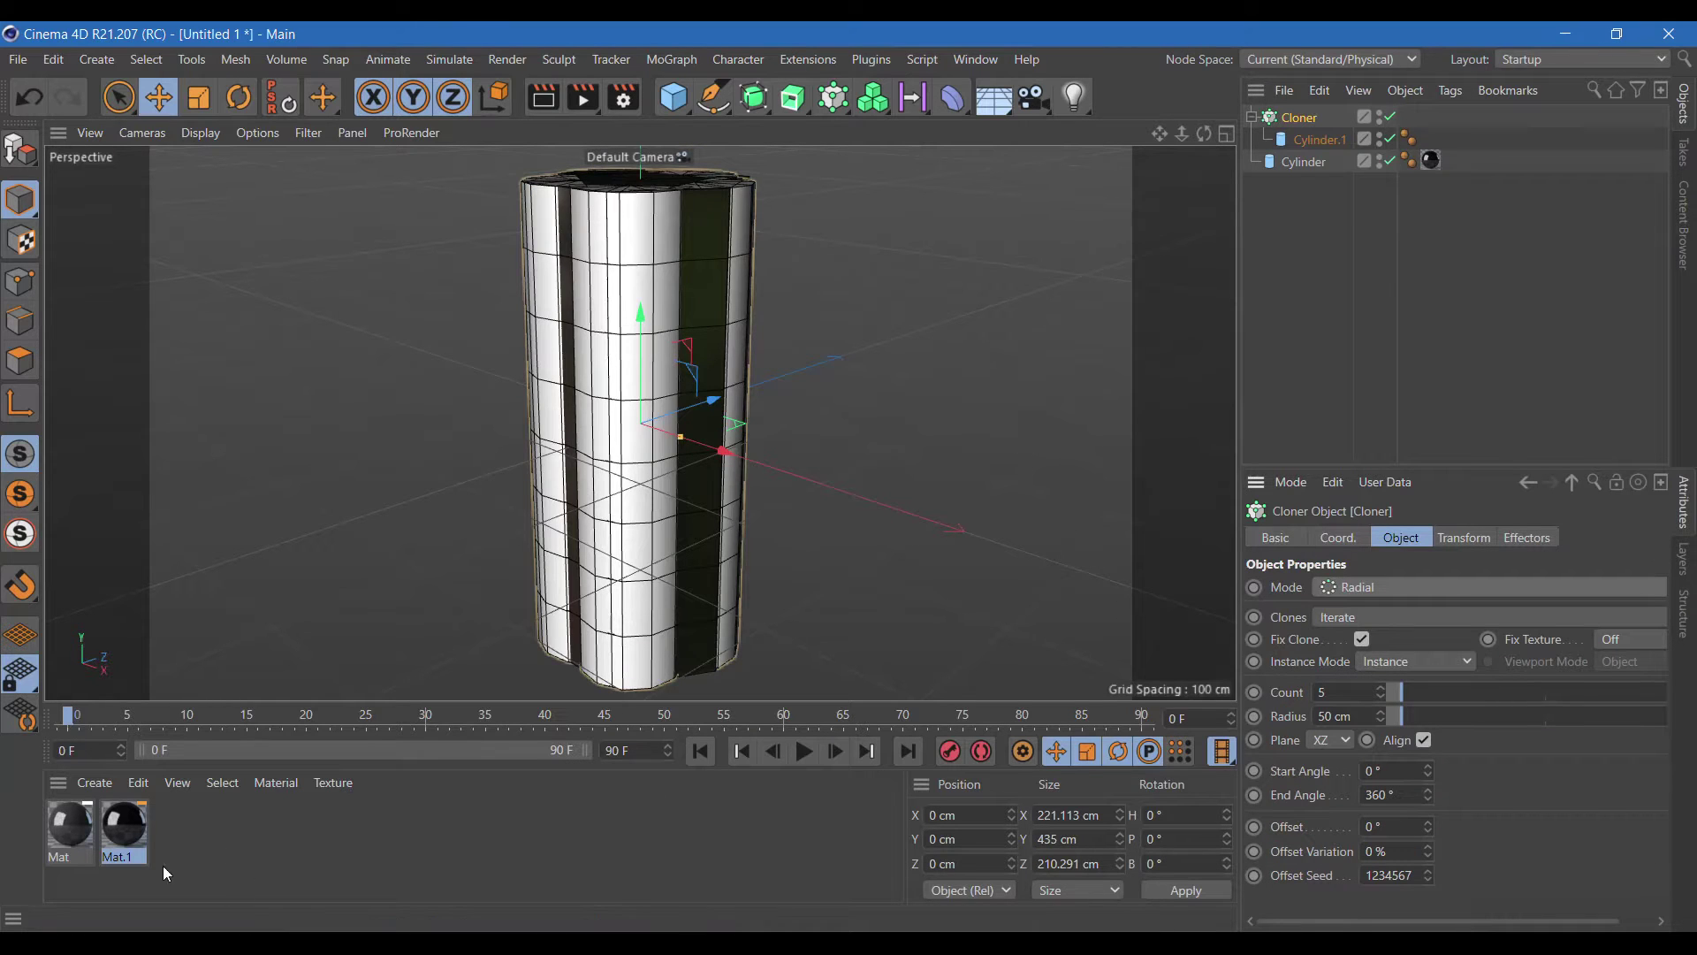
{"action": "left_click_drag", "start_coordinate": [124, 827], "coordinate": [1301, 139]}
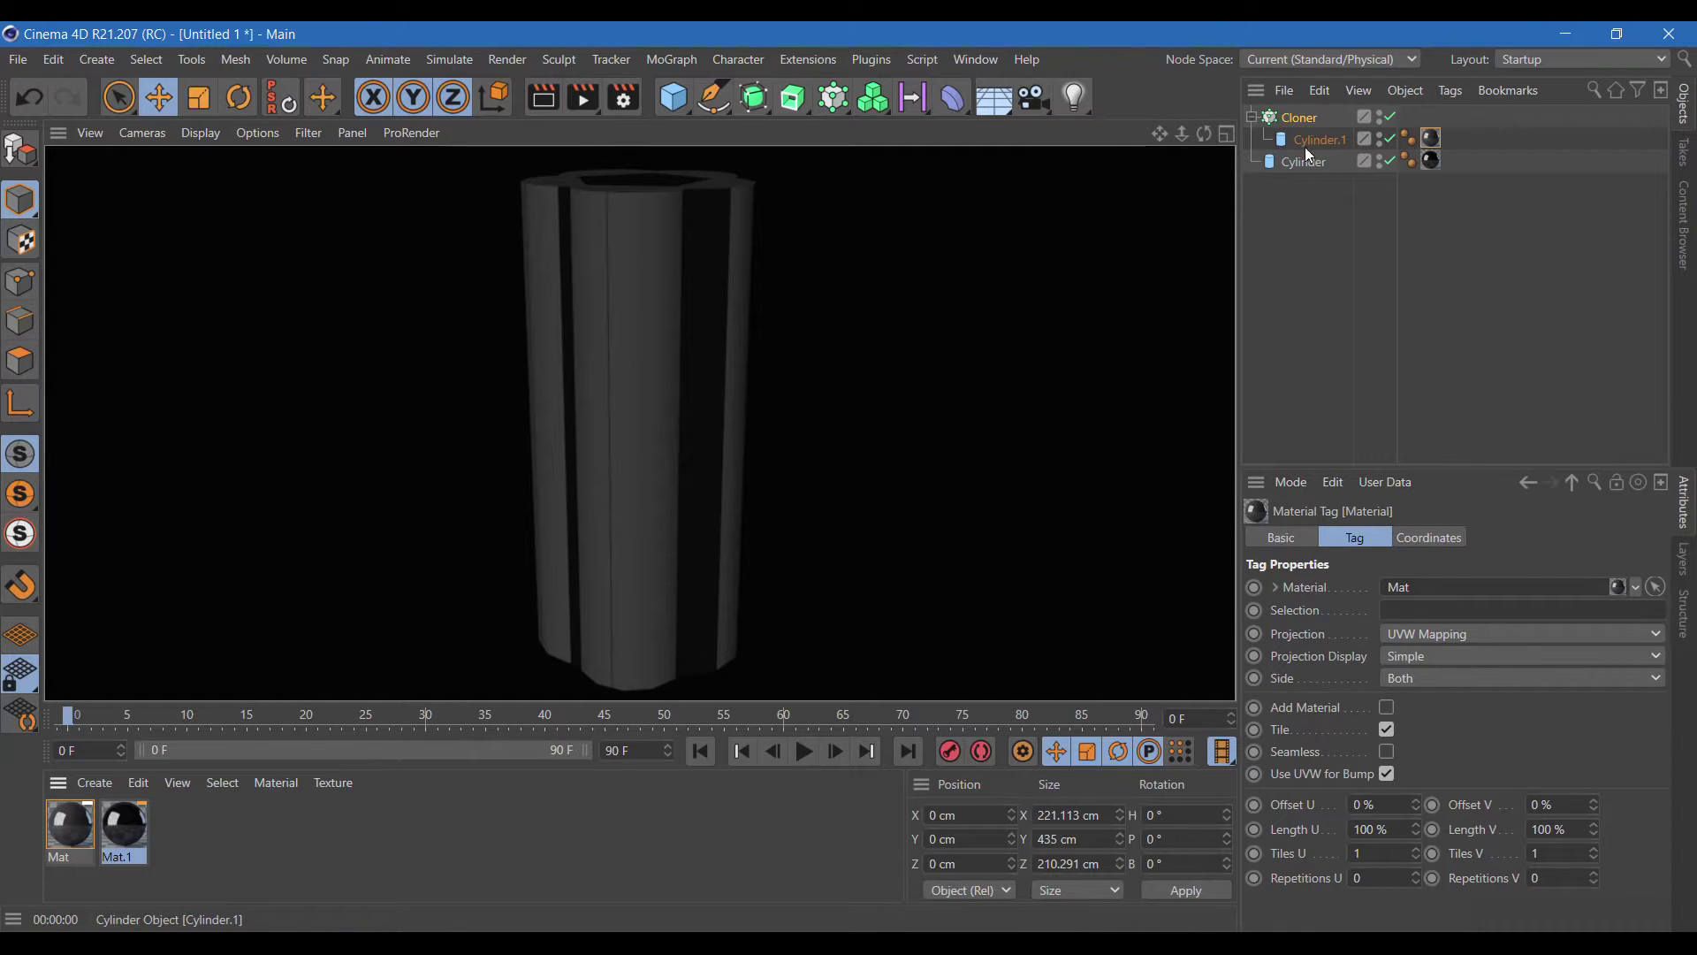
{"action": "left_click", "coordinate": [749, 105]}
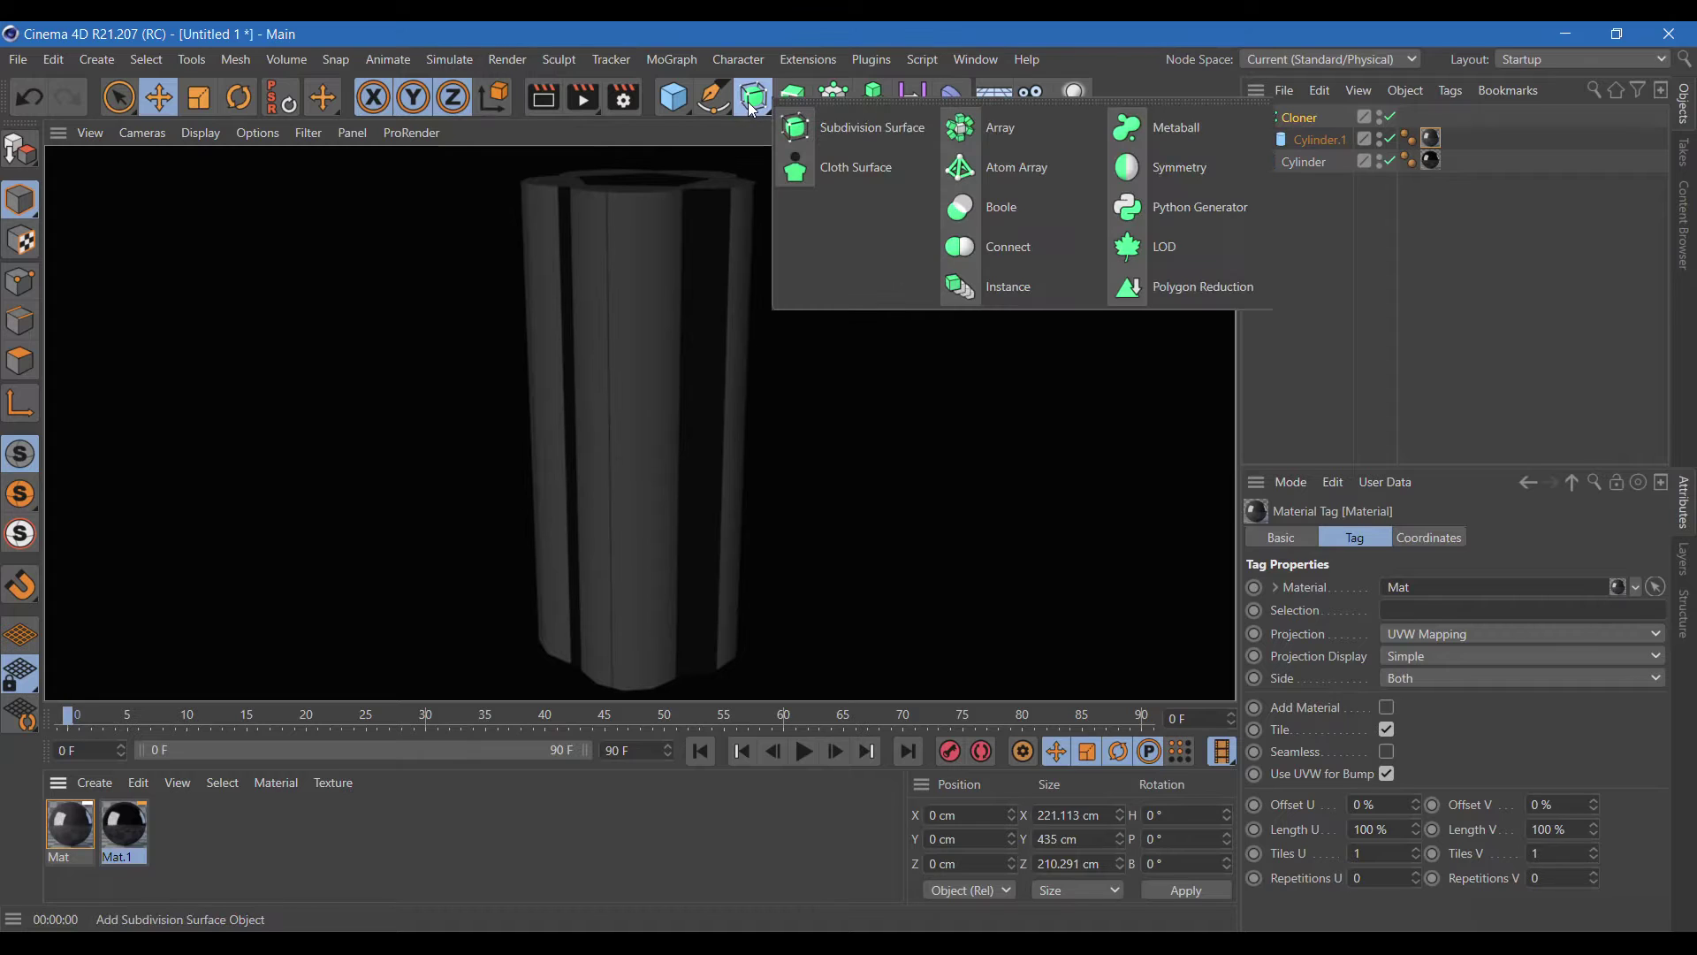
- Add a Boole containing the Cylinder and the Cloner, then preview the grooved column
{"action": "left_click", "coordinate": [989, 206]}
{"action": "left_click_drag", "start_coordinate": [1306, 186], "coordinate": [1297, 118]}
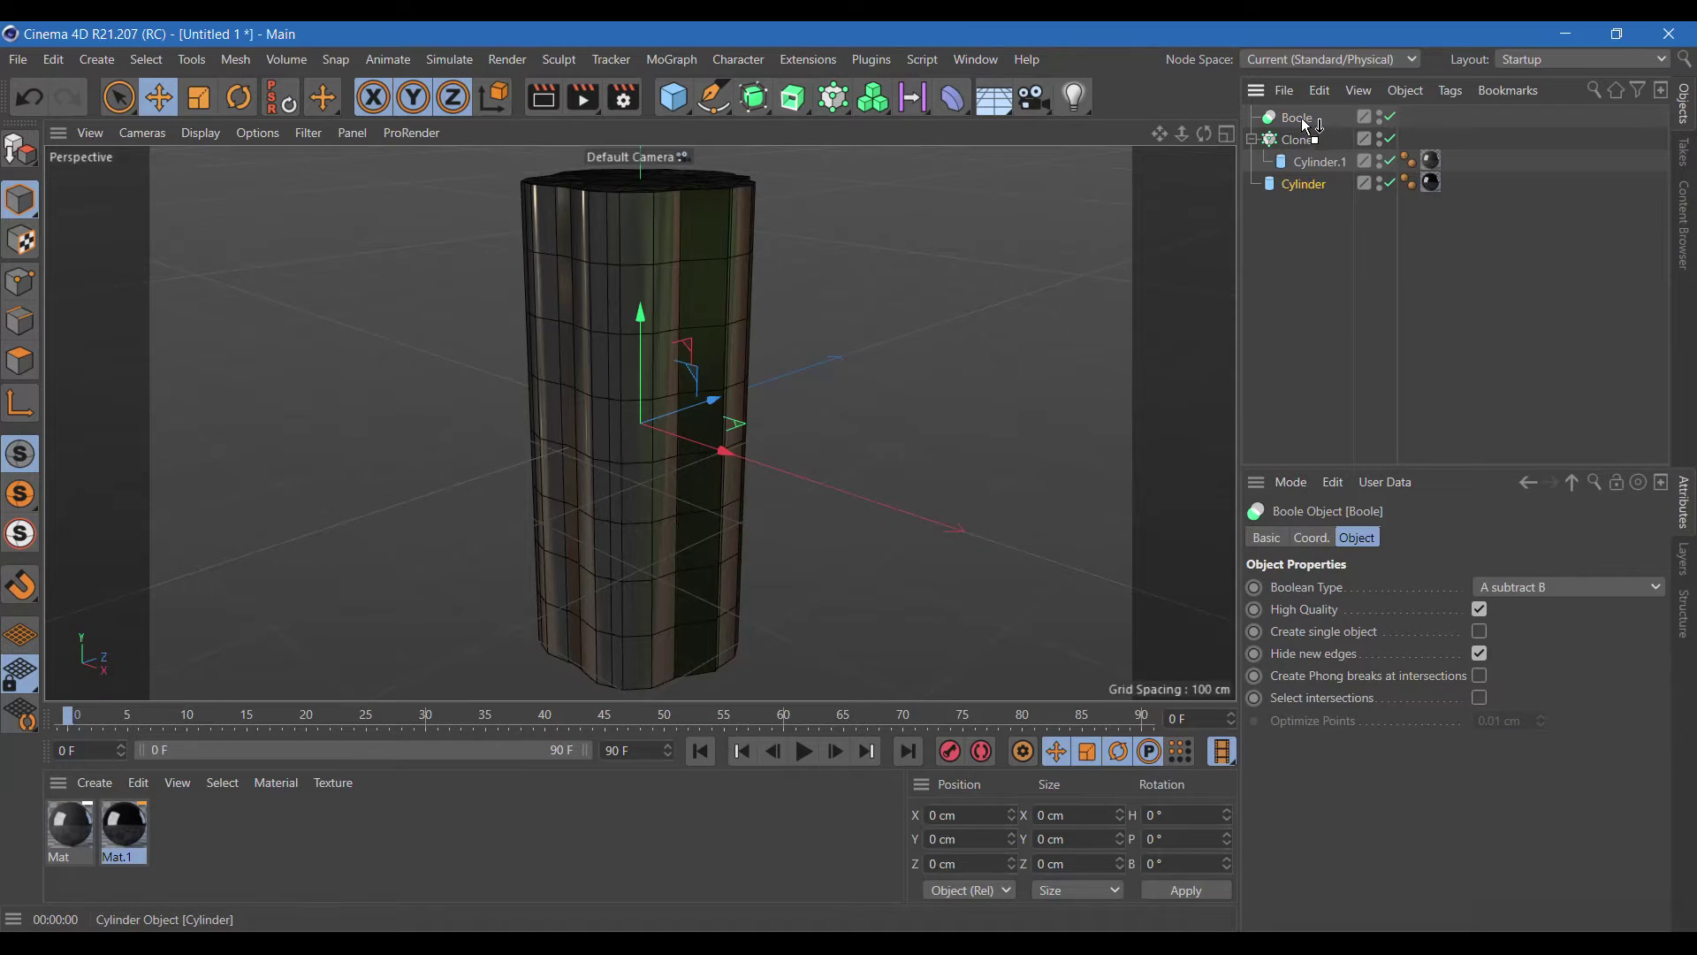
{"action": "left_click", "coordinate": [1252, 161]}
{"action": "left_click_drag", "start_coordinate": [1286, 163], "coordinate": [1295, 119]}
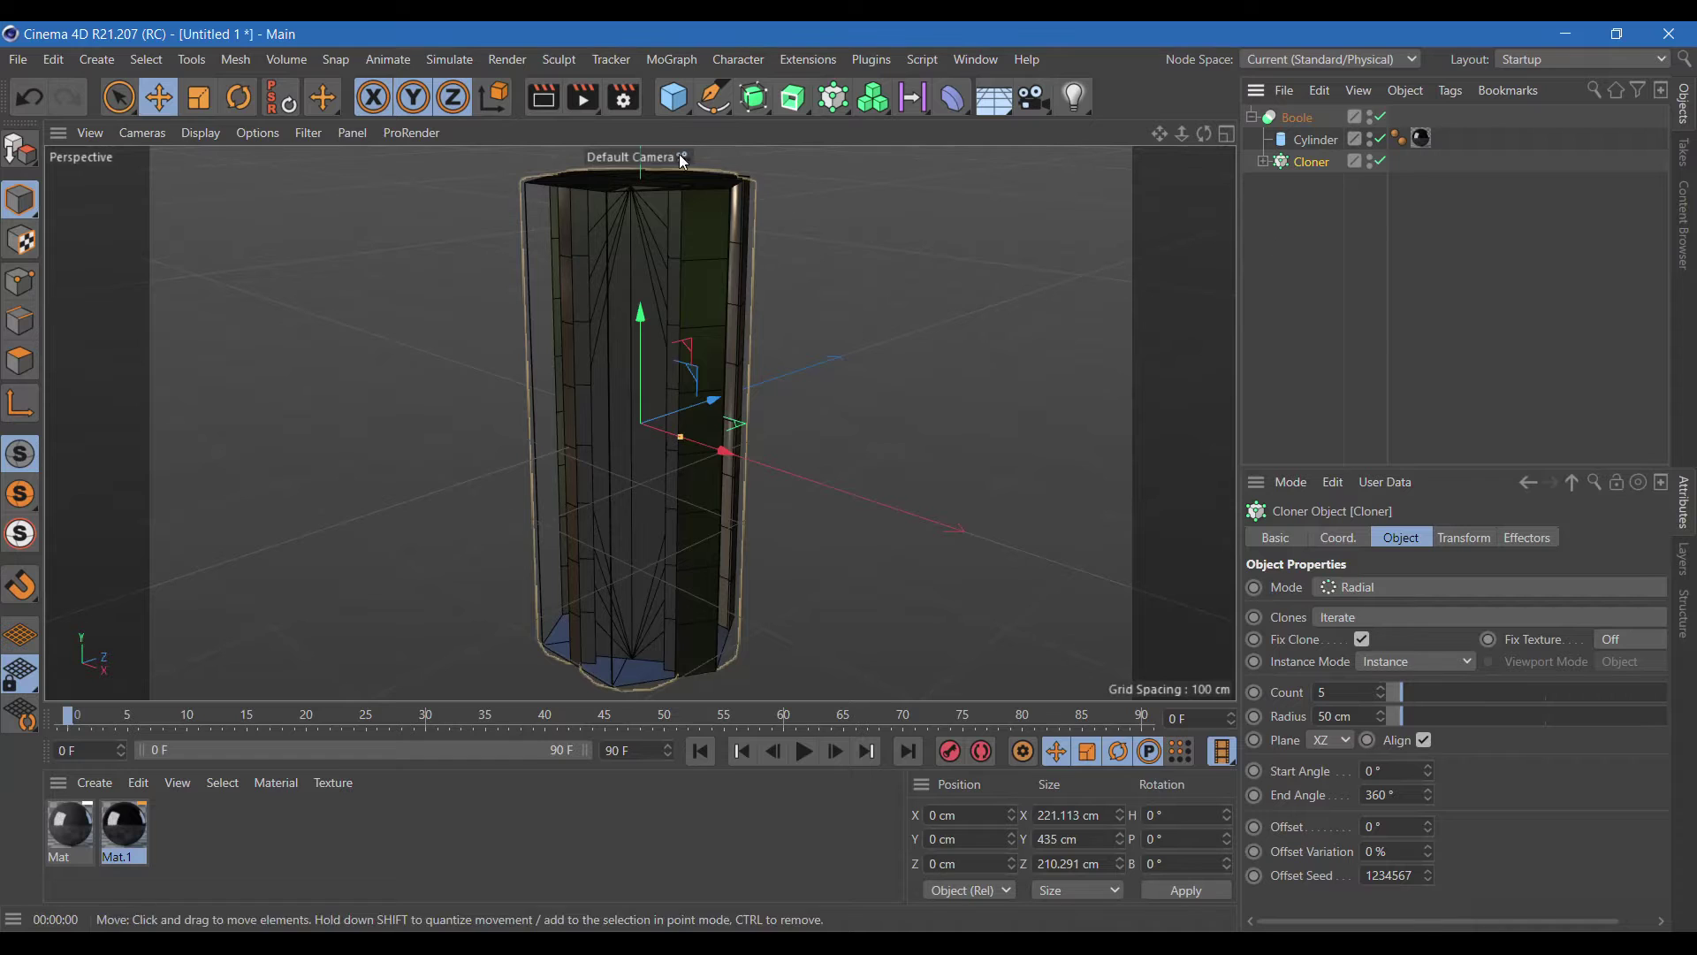
{"action": "left_click", "coordinate": [543, 97]}
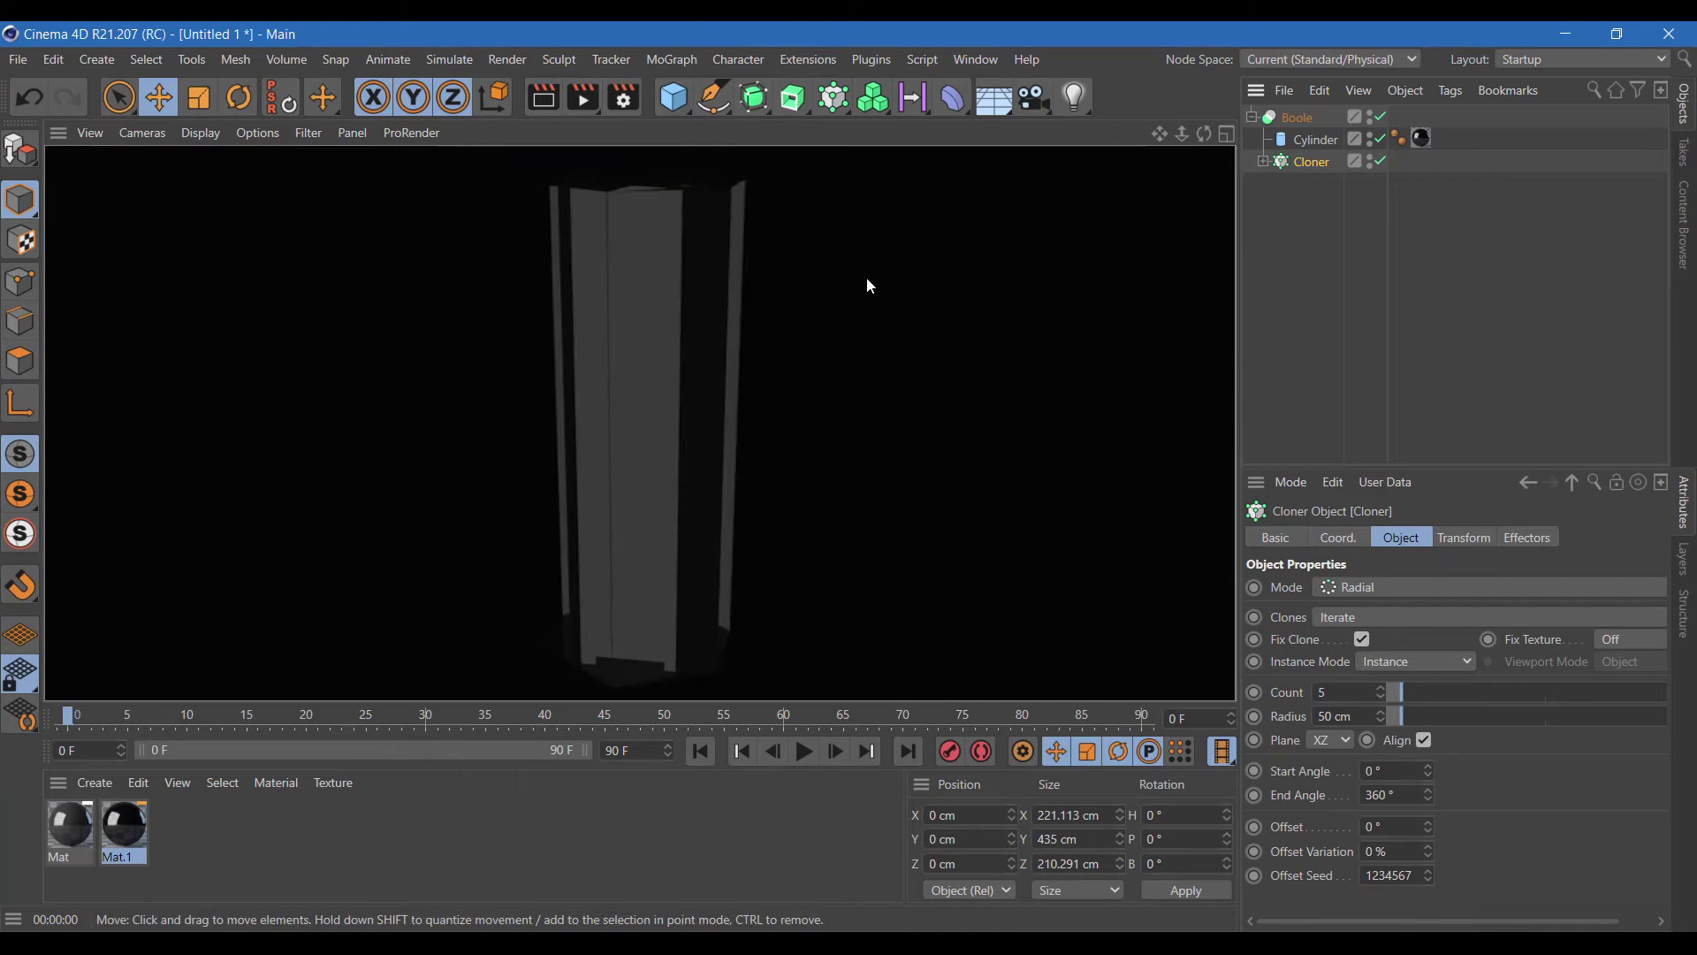
{"action": "left_click", "coordinate": [1196, 130]}
{"action": "mouse_move", "coordinate": [1204, 133]}
{"action": "left_mouse_down"}
{"action": "mouse_move", "coordinate": [1150, 134]}
{"action": "mouse_move", "coordinate": [1180, 135]}
{"action": "left_mouse_up"}
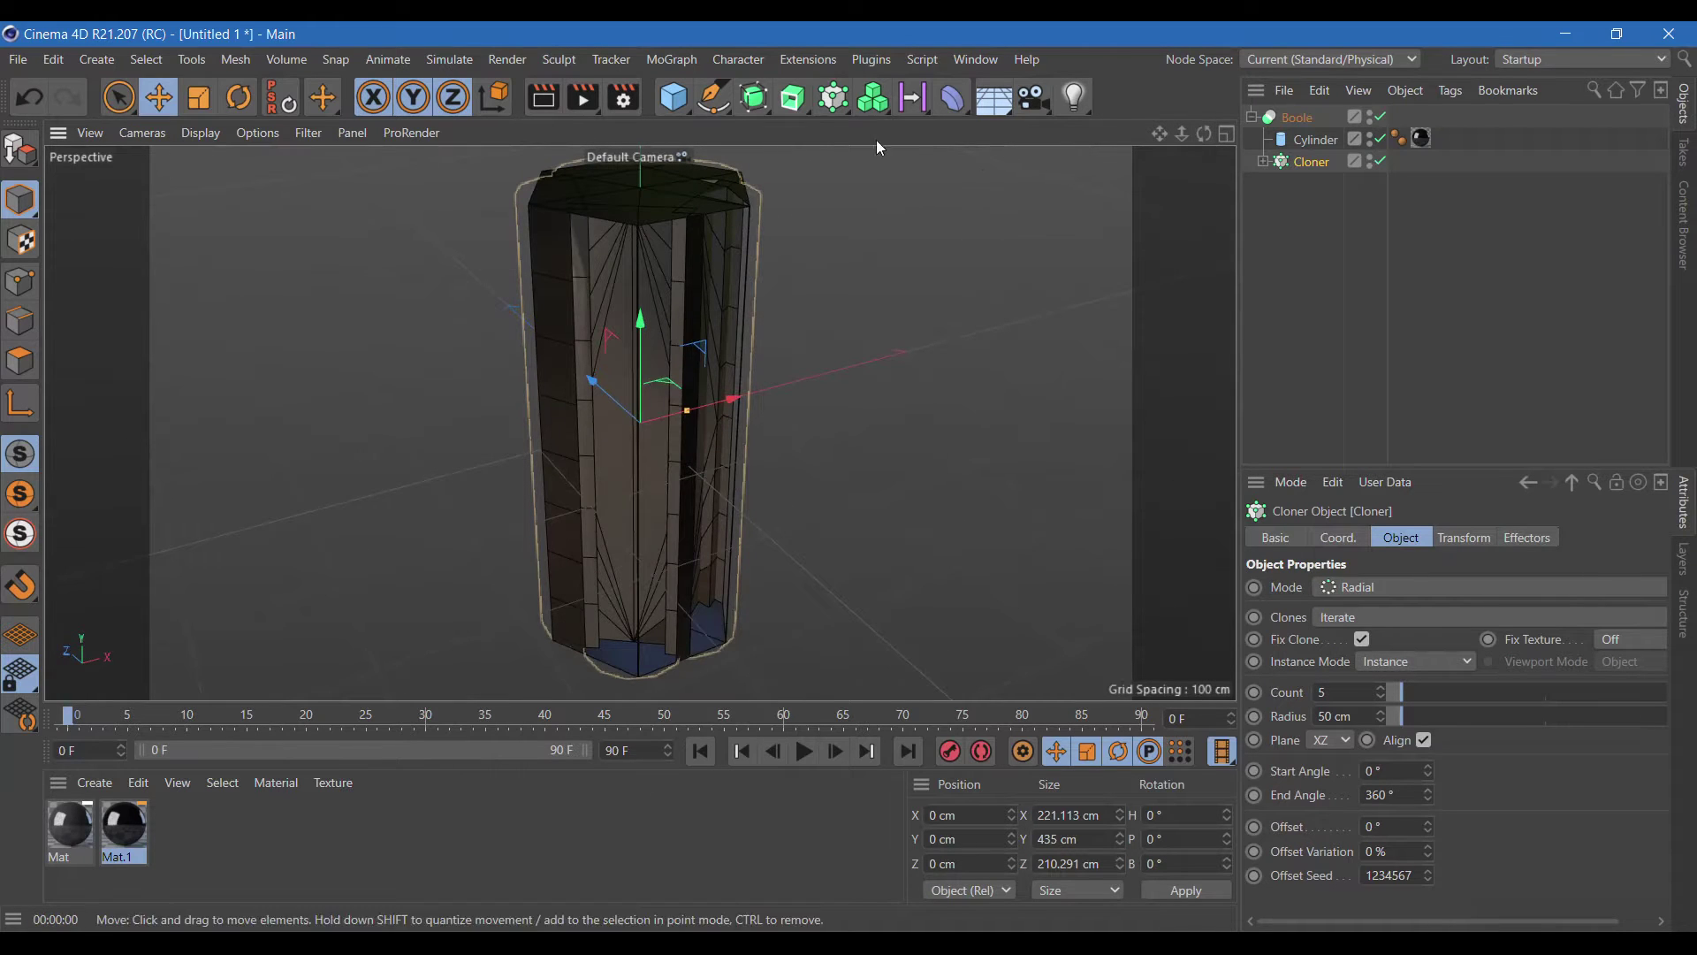
- Test a Subdivision Surface around the Boole with a render, then delete it
{"action": "left_click", "coordinate": [755, 98]}
{"action": "left_click", "coordinate": [874, 123]}
{"action": "left_click", "coordinate": [1301, 141]}
{"action": "left_click_drag", "start_coordinate": [1314, 122], "coordinate": [1316, 116]}
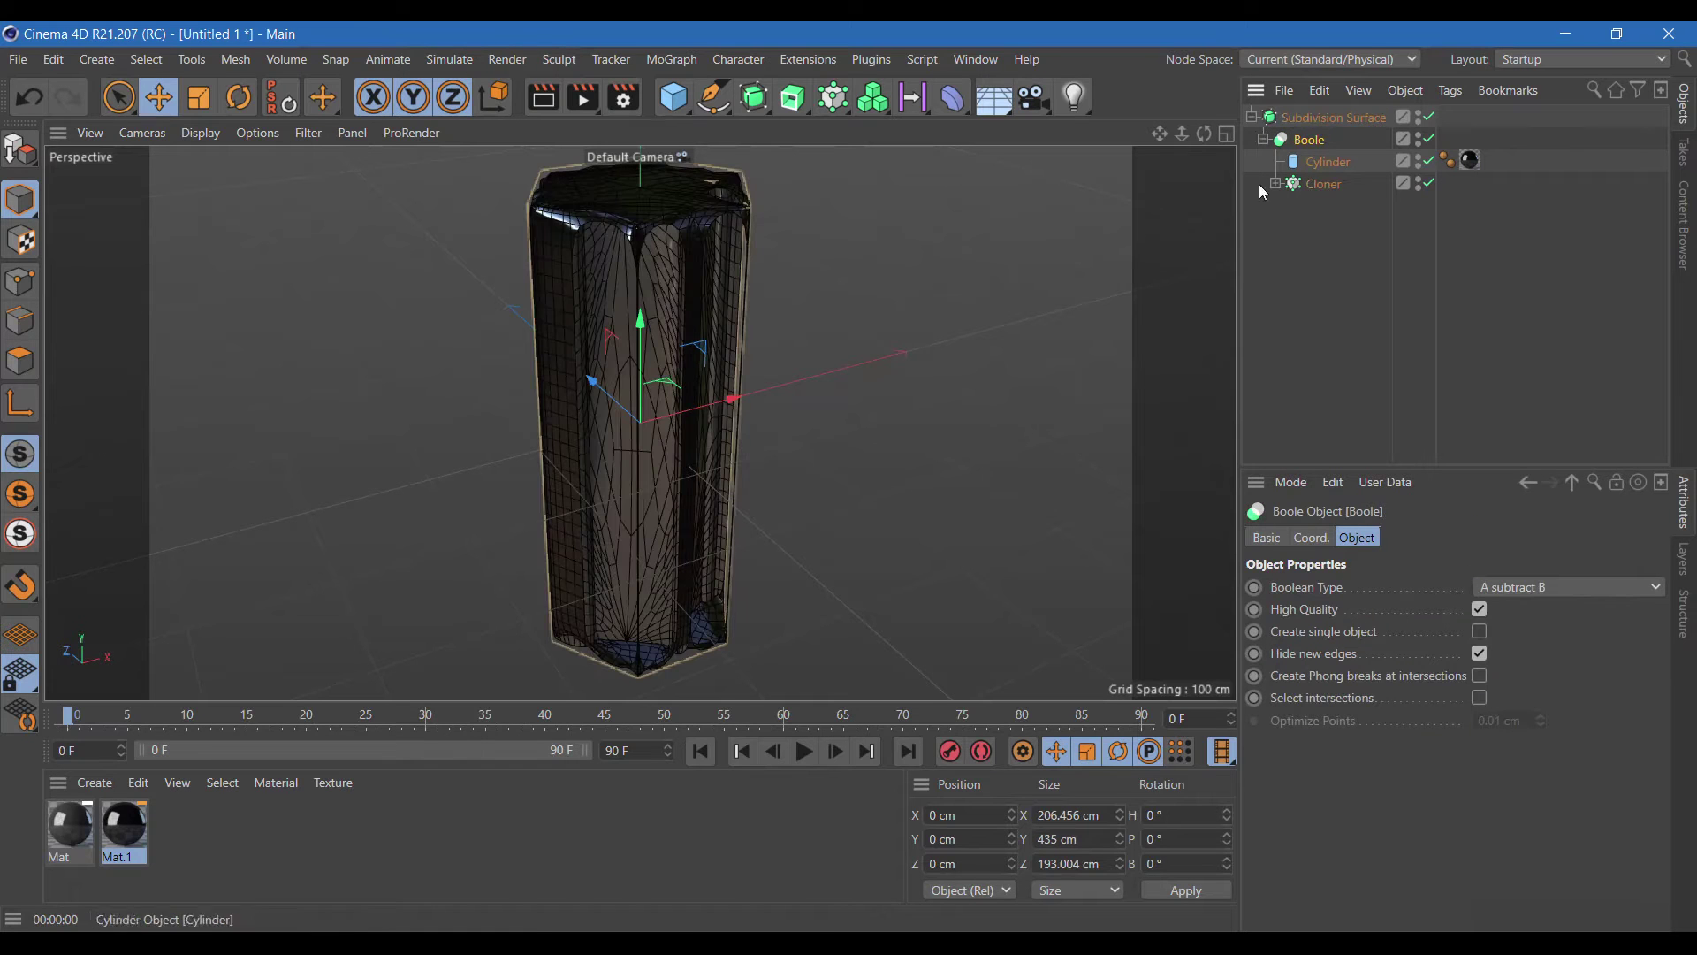
{"action": "left_click", "coordinate": [548, 104]}
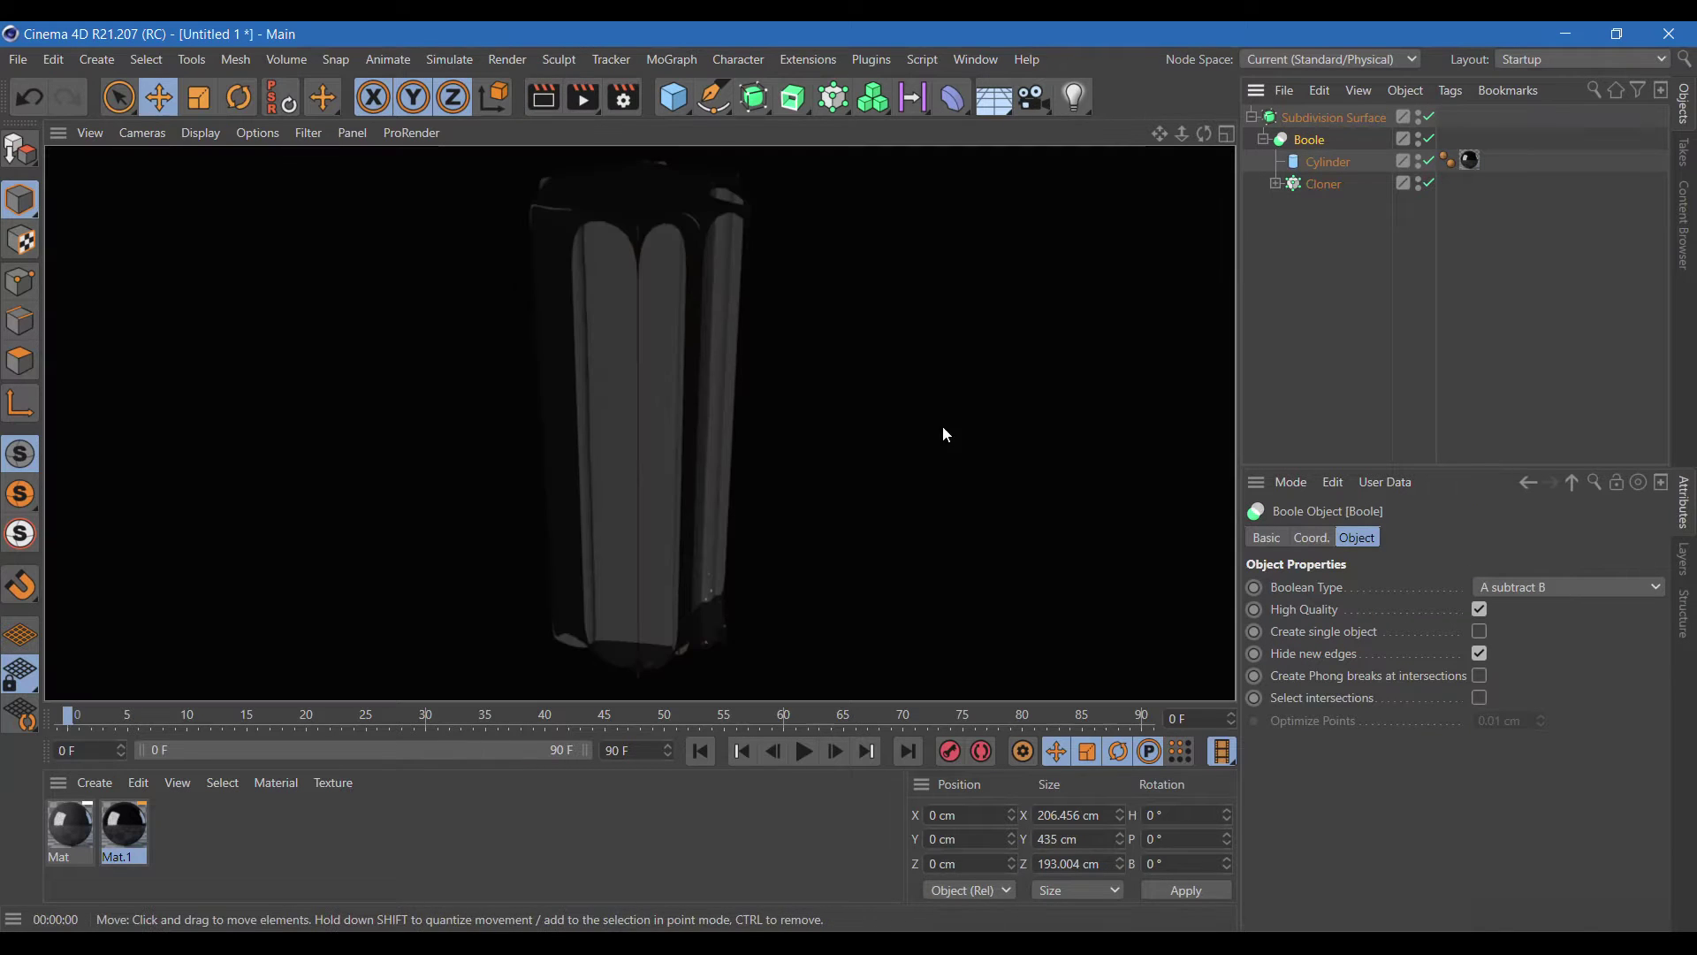
{"action": "left_click", "coordinate": [1264, 140]}
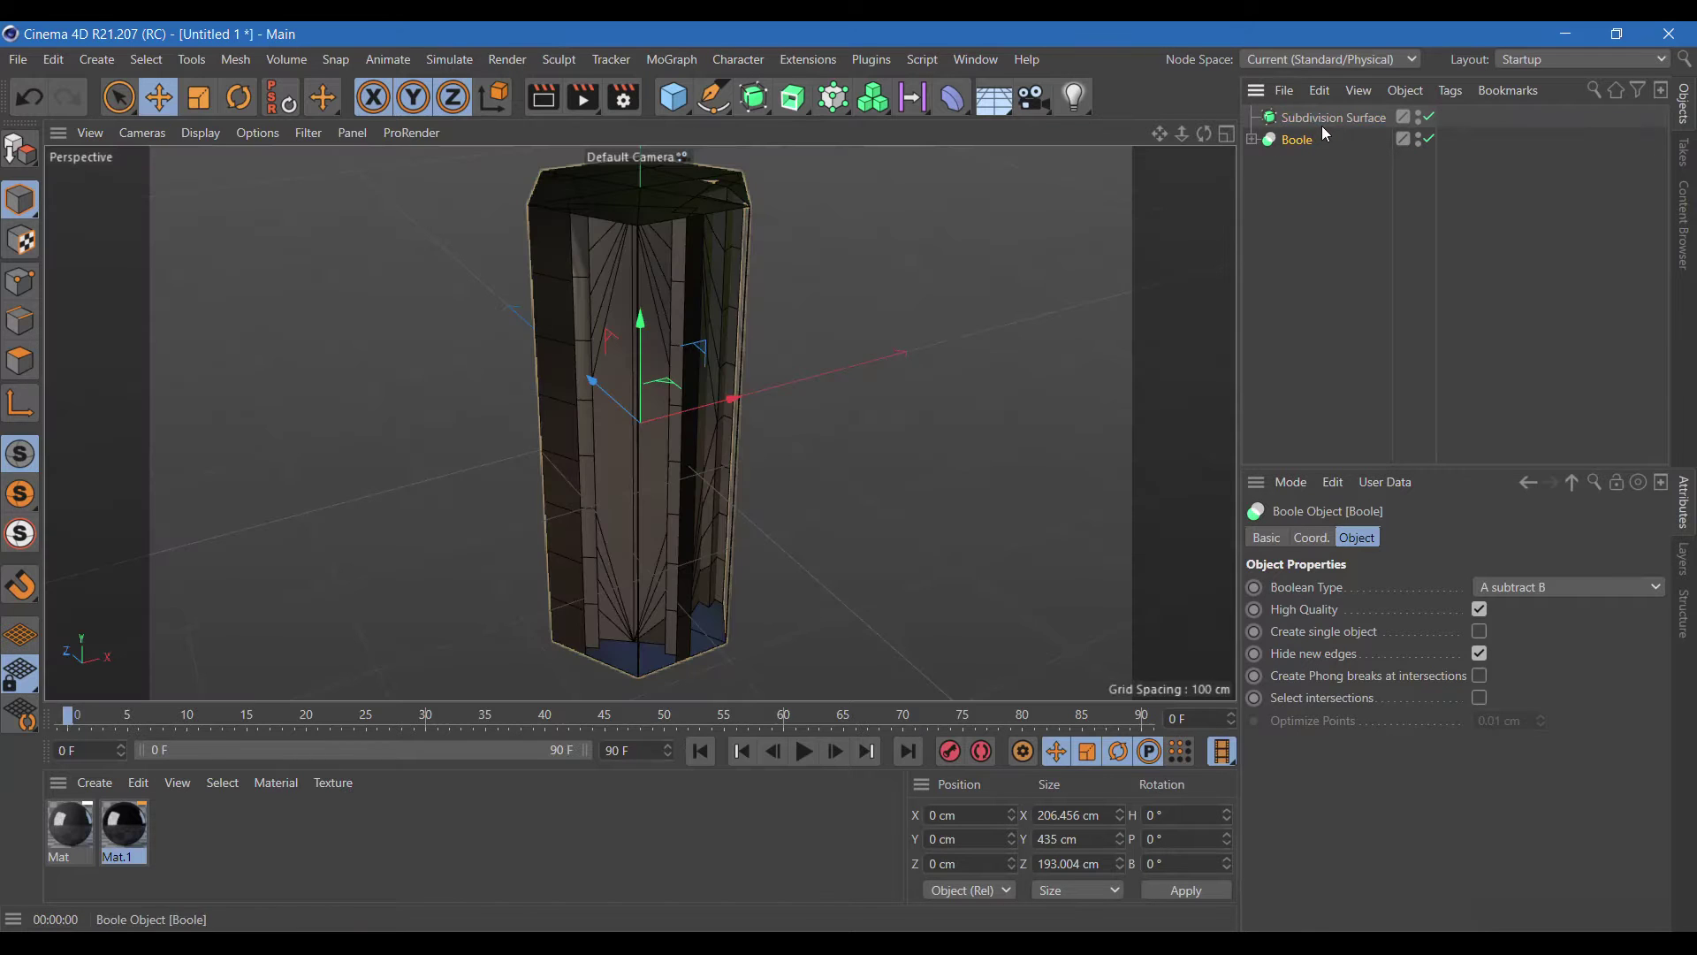
{"action": "left_click", "coordinate": [1322, 121]}
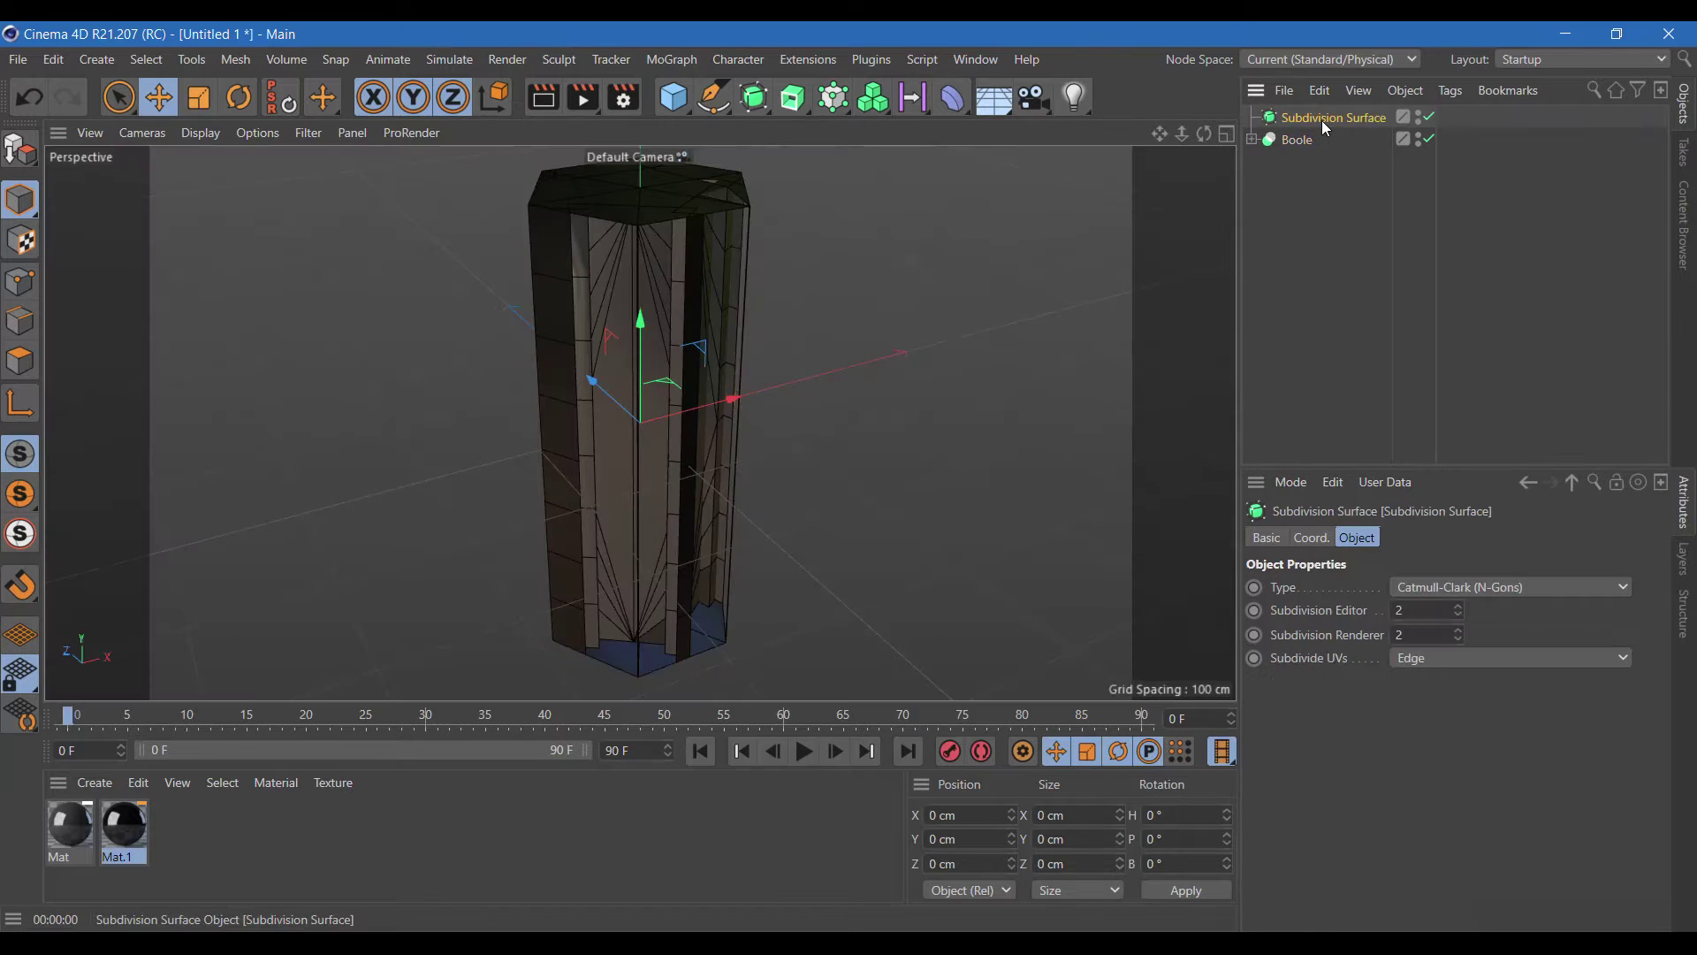
{"action": "key", "text": "Delete"}
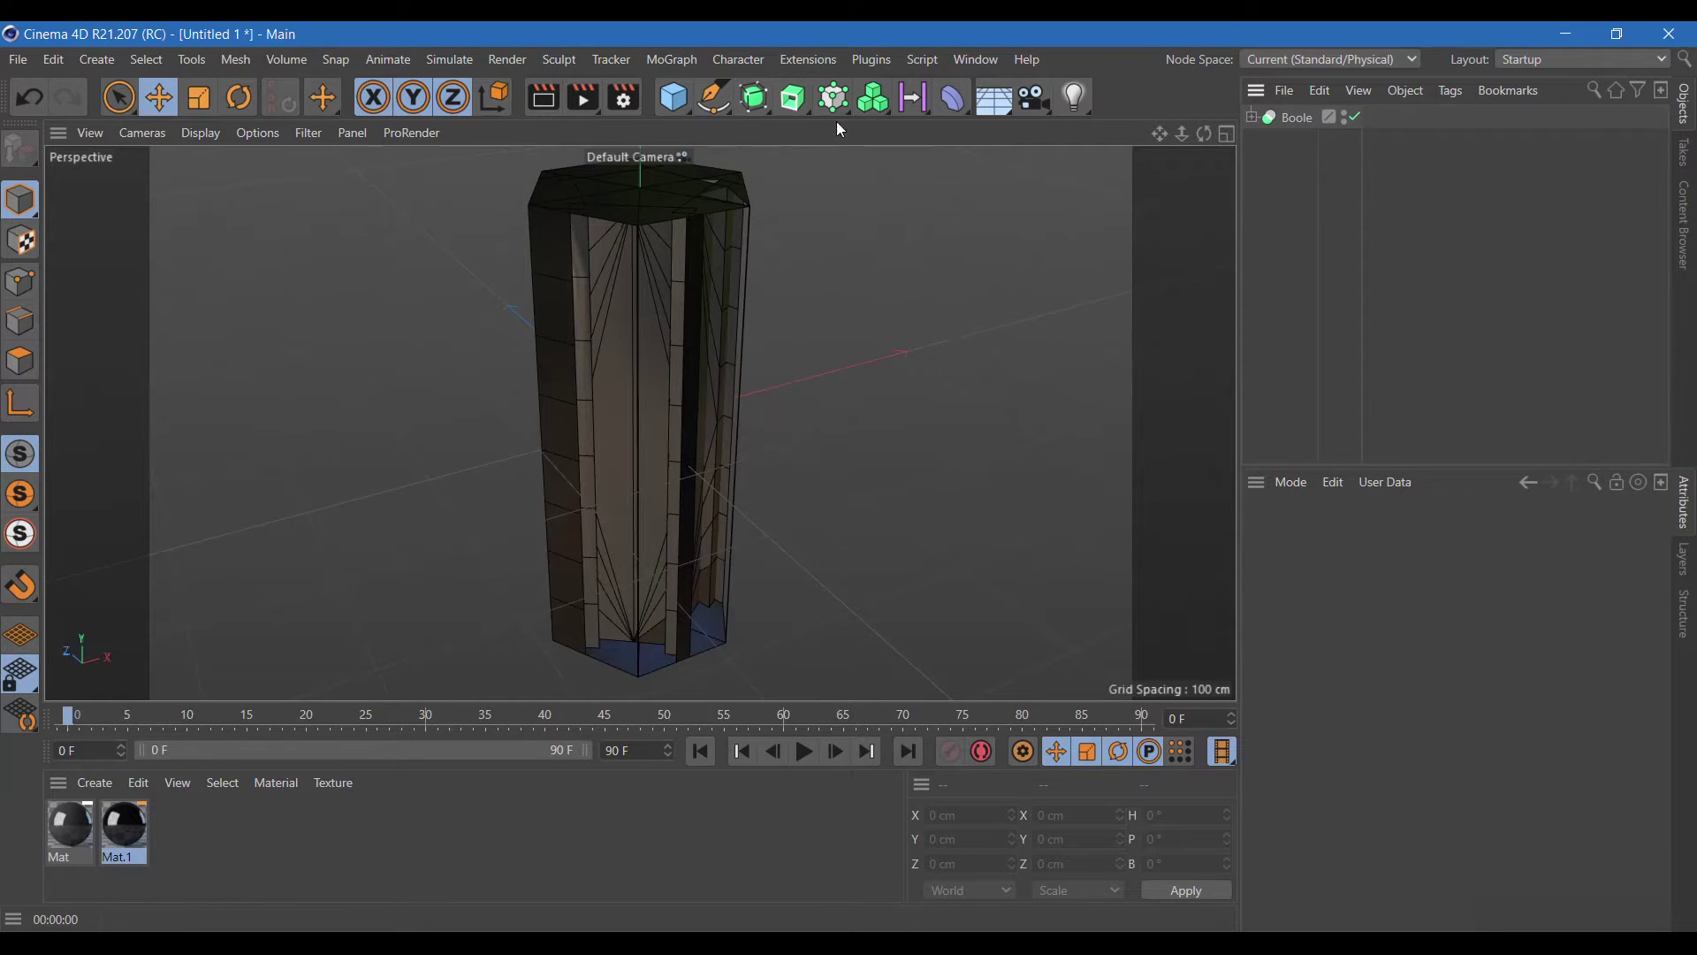
- Add a sphere with 24 cm radius and 24 segments
{"action": "left_click", "coordinate": [673, 98]}
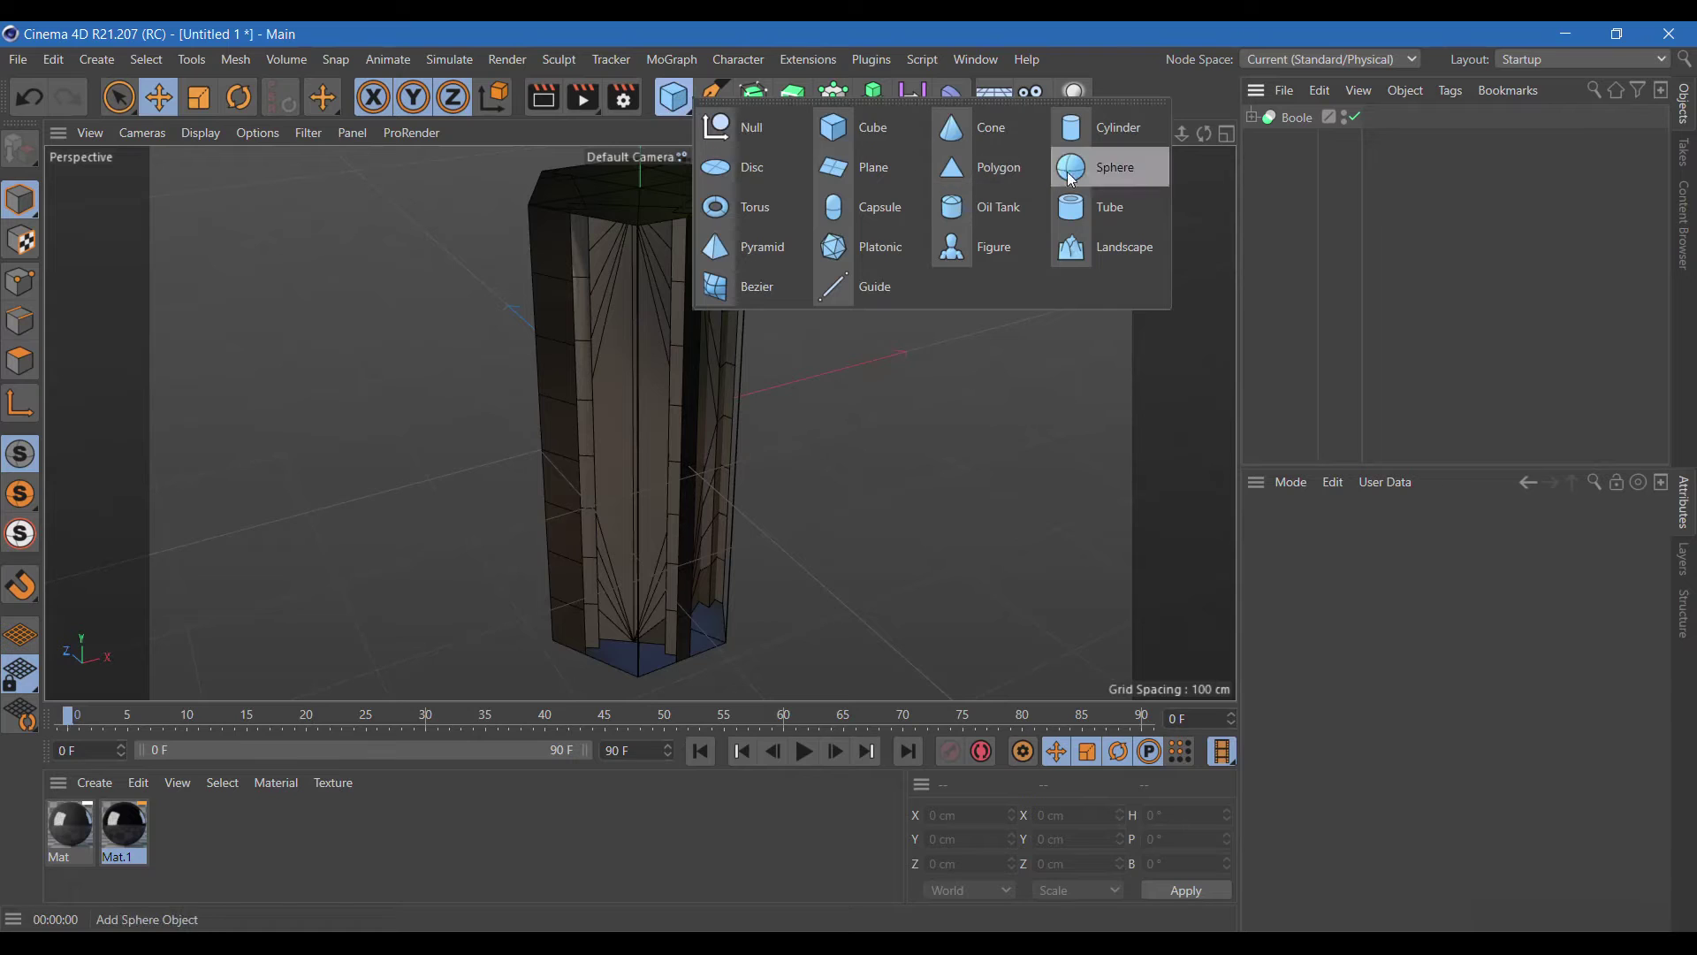
{"action": "left_click", "coordinate": [1096, 173]}
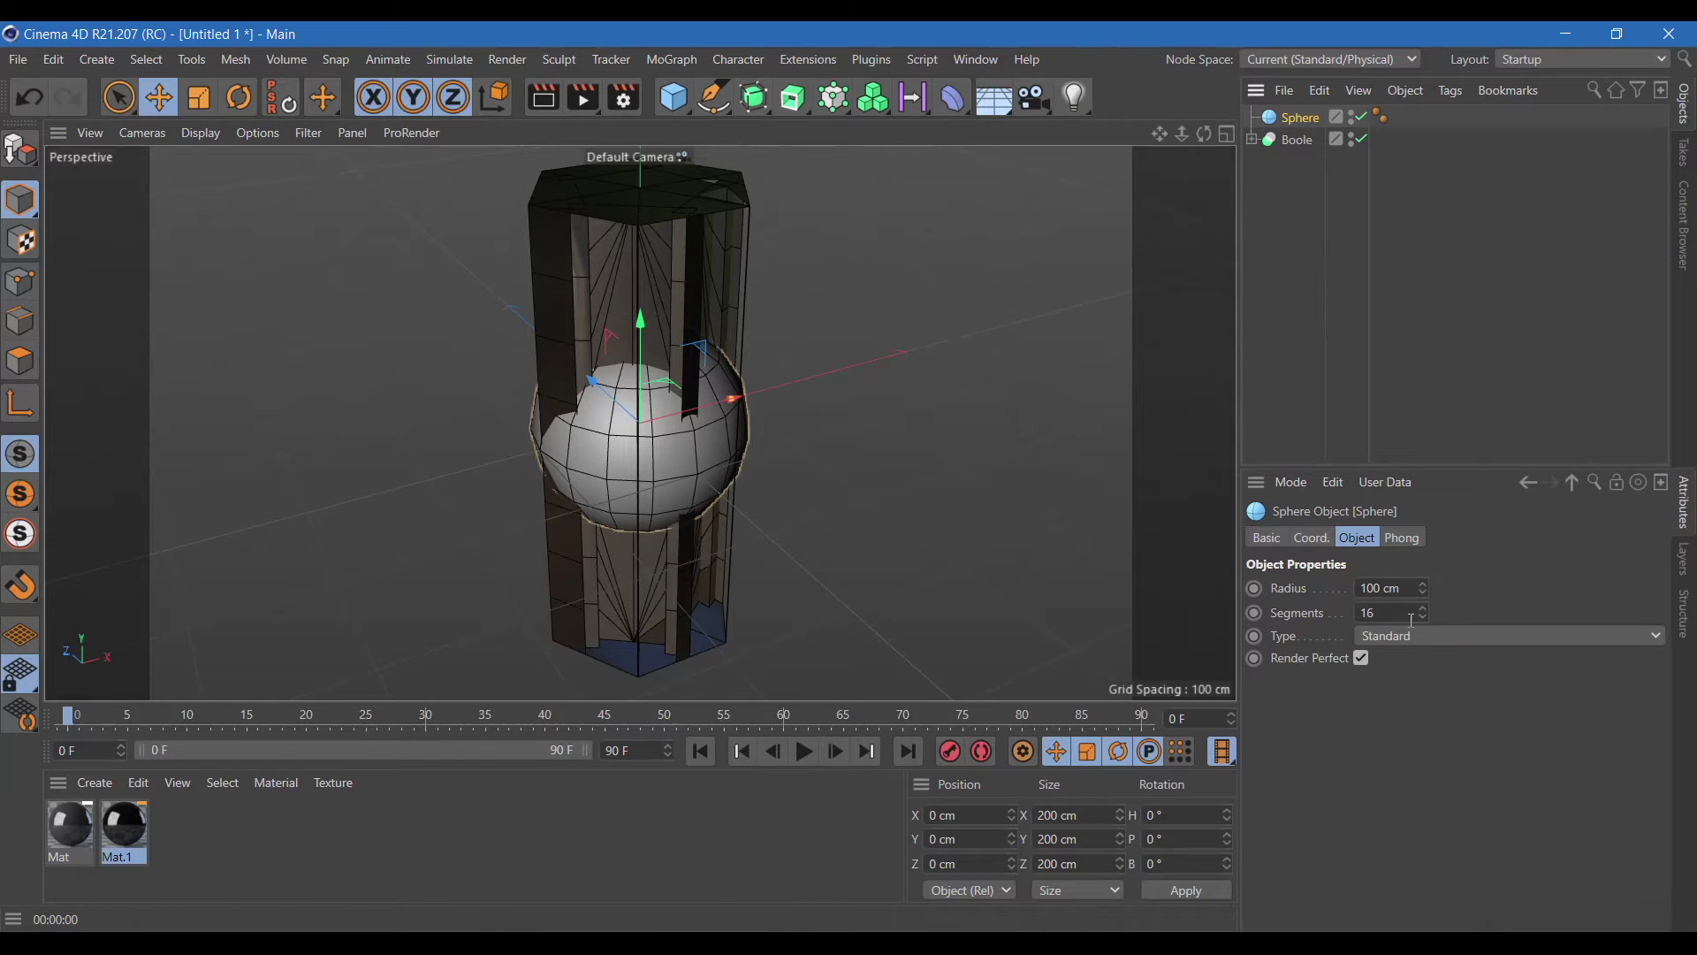
{"action": "double_click", "coordinate": [1384, 588]}
{"action": "type", "text": "24"}
{"action": "key", "text": "Return"}
{"action": "key", "text": "Tab"}
{"action": "type", "text": "24"}
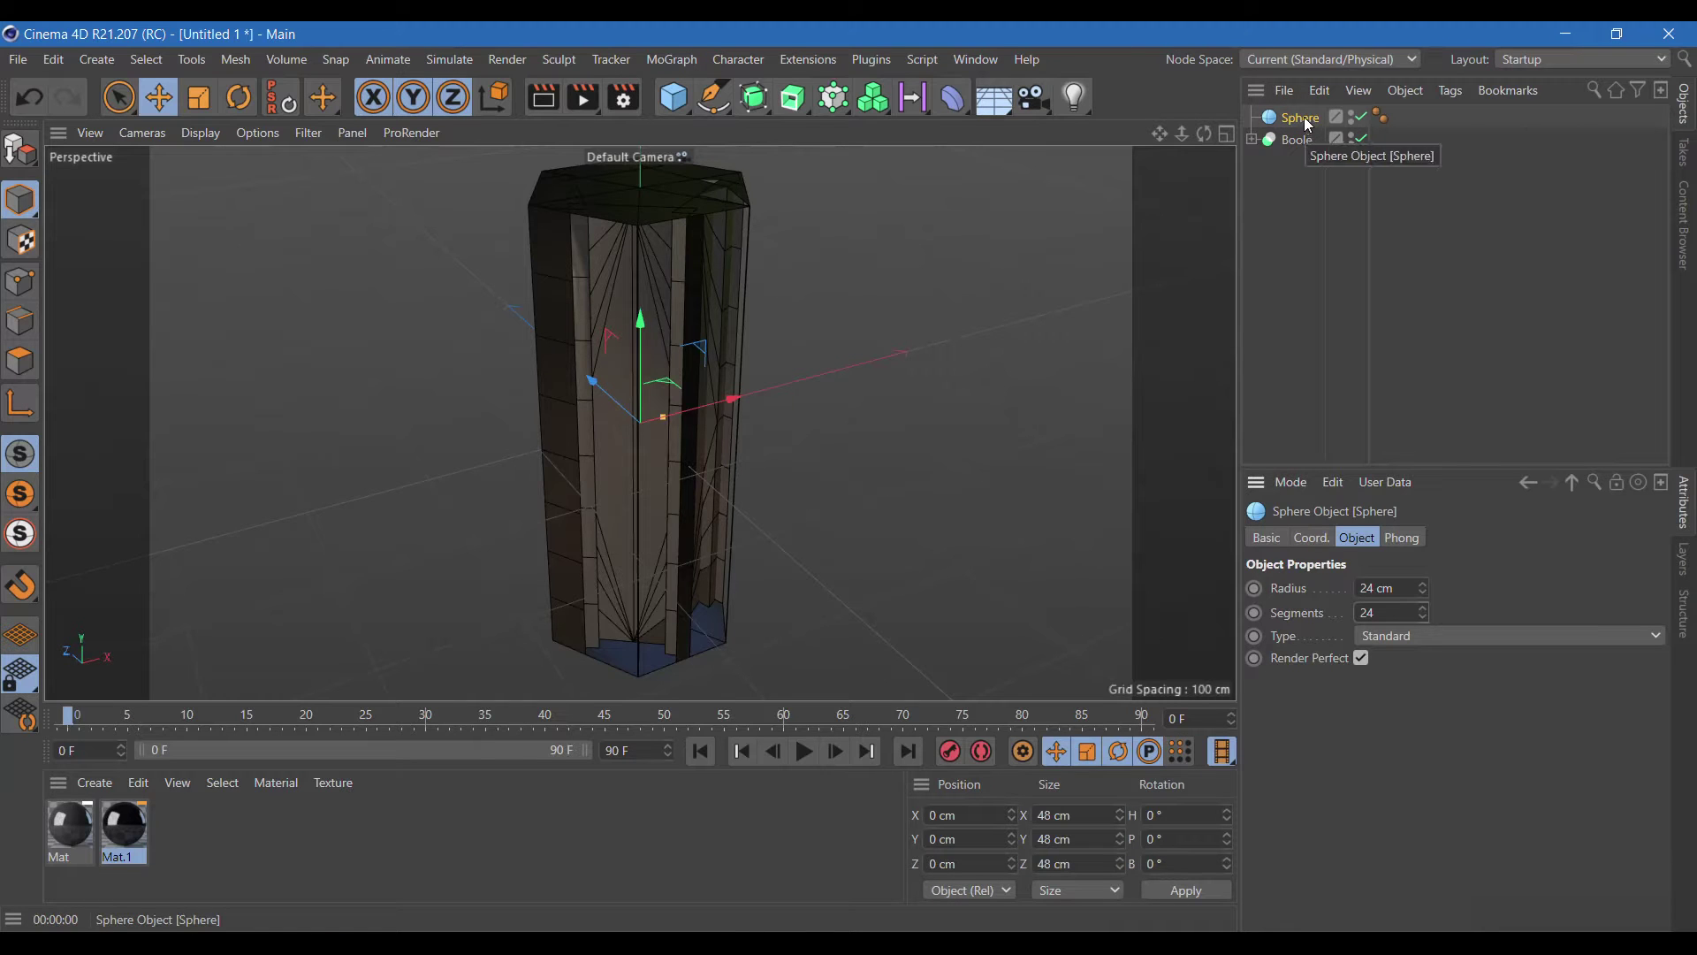
- Duplicate the sphere up to Sphere.6 and make a third copy of the black Mat.1 material
{"action": "left_click_drag", "start_coordinate": [1306, 126], "coordinate": [1306, 198], "text": "ctrl"}
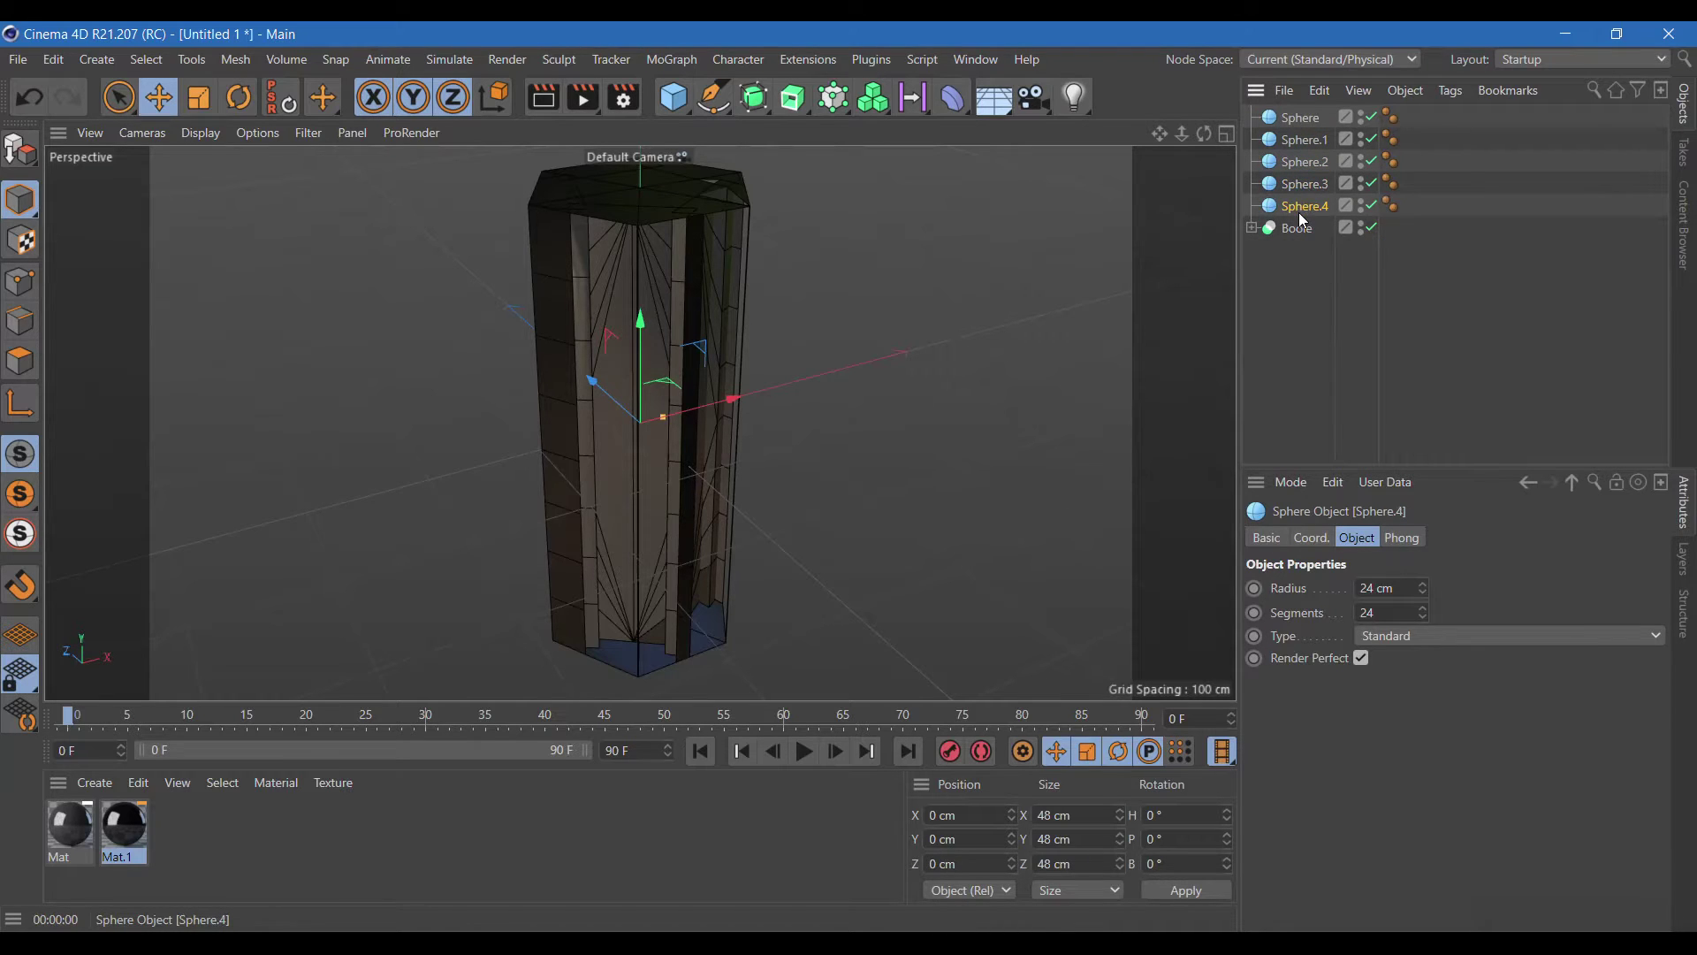
{"action": "left_click_drag", "start_coordinate": [1300, 214], "coordinate": [1303, 221], "text": "ctrl"}
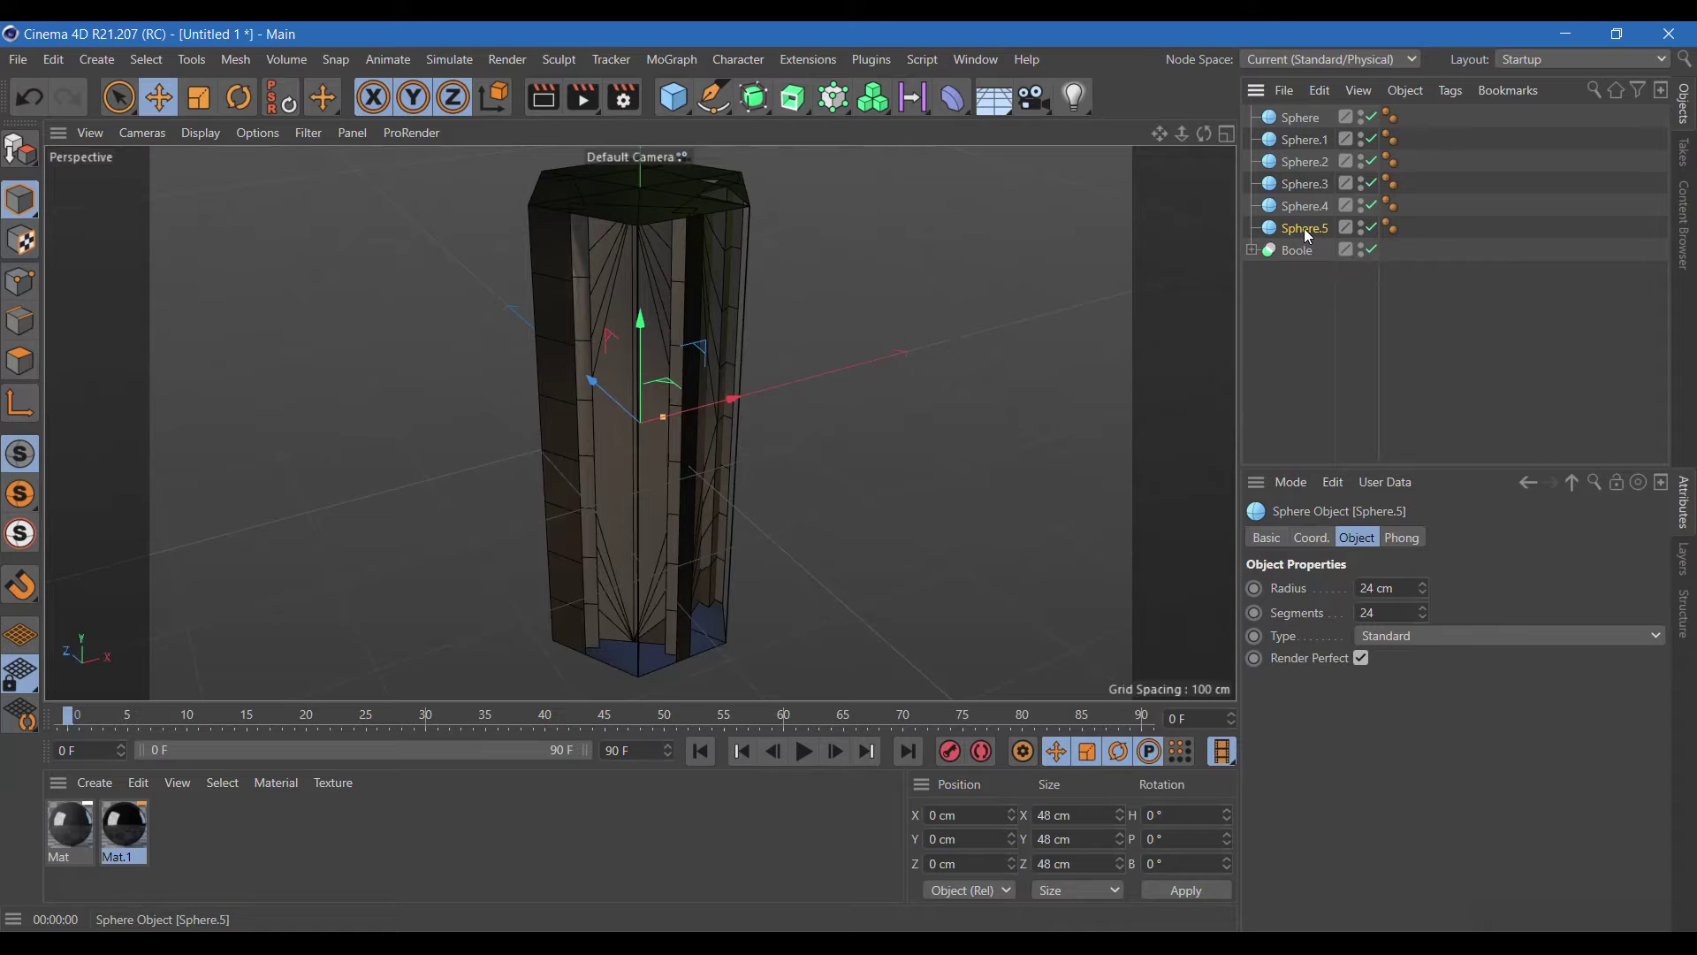
{"action": "key", "text": "ctrl+c"}
{"action": "key", "text": "ctrl+v"}
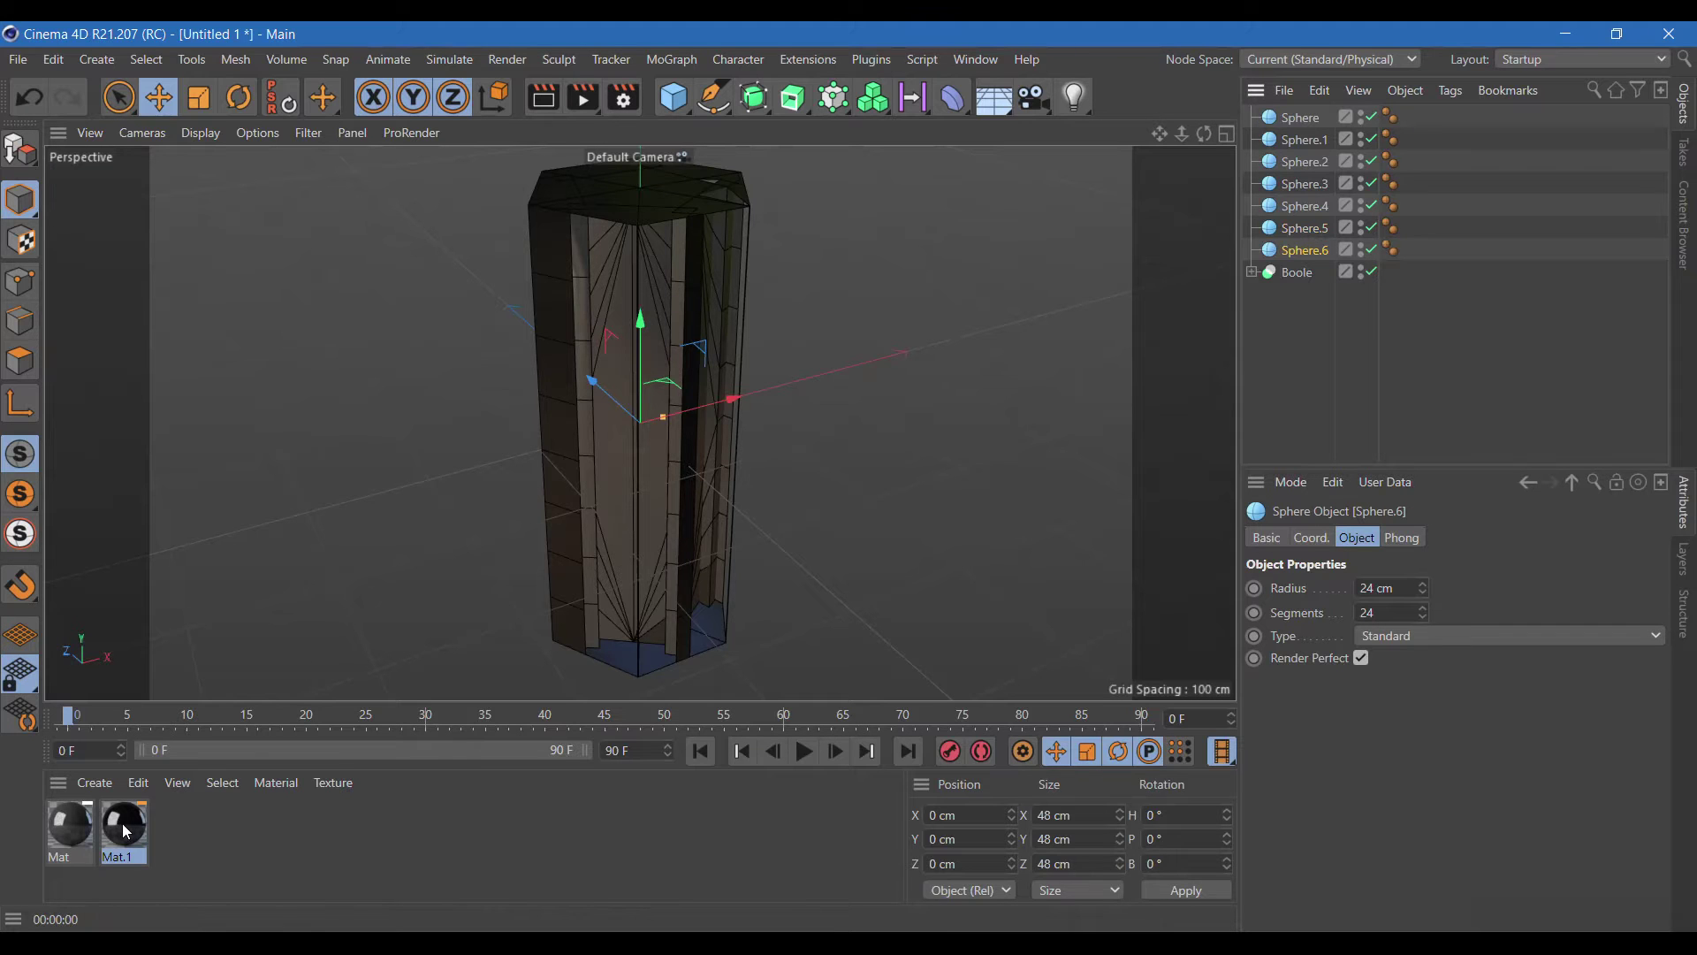
{"action": "left_click_drag", "start_coordinate": [126, 829], "coordinate": [176, 829], "text": "ctrl"}
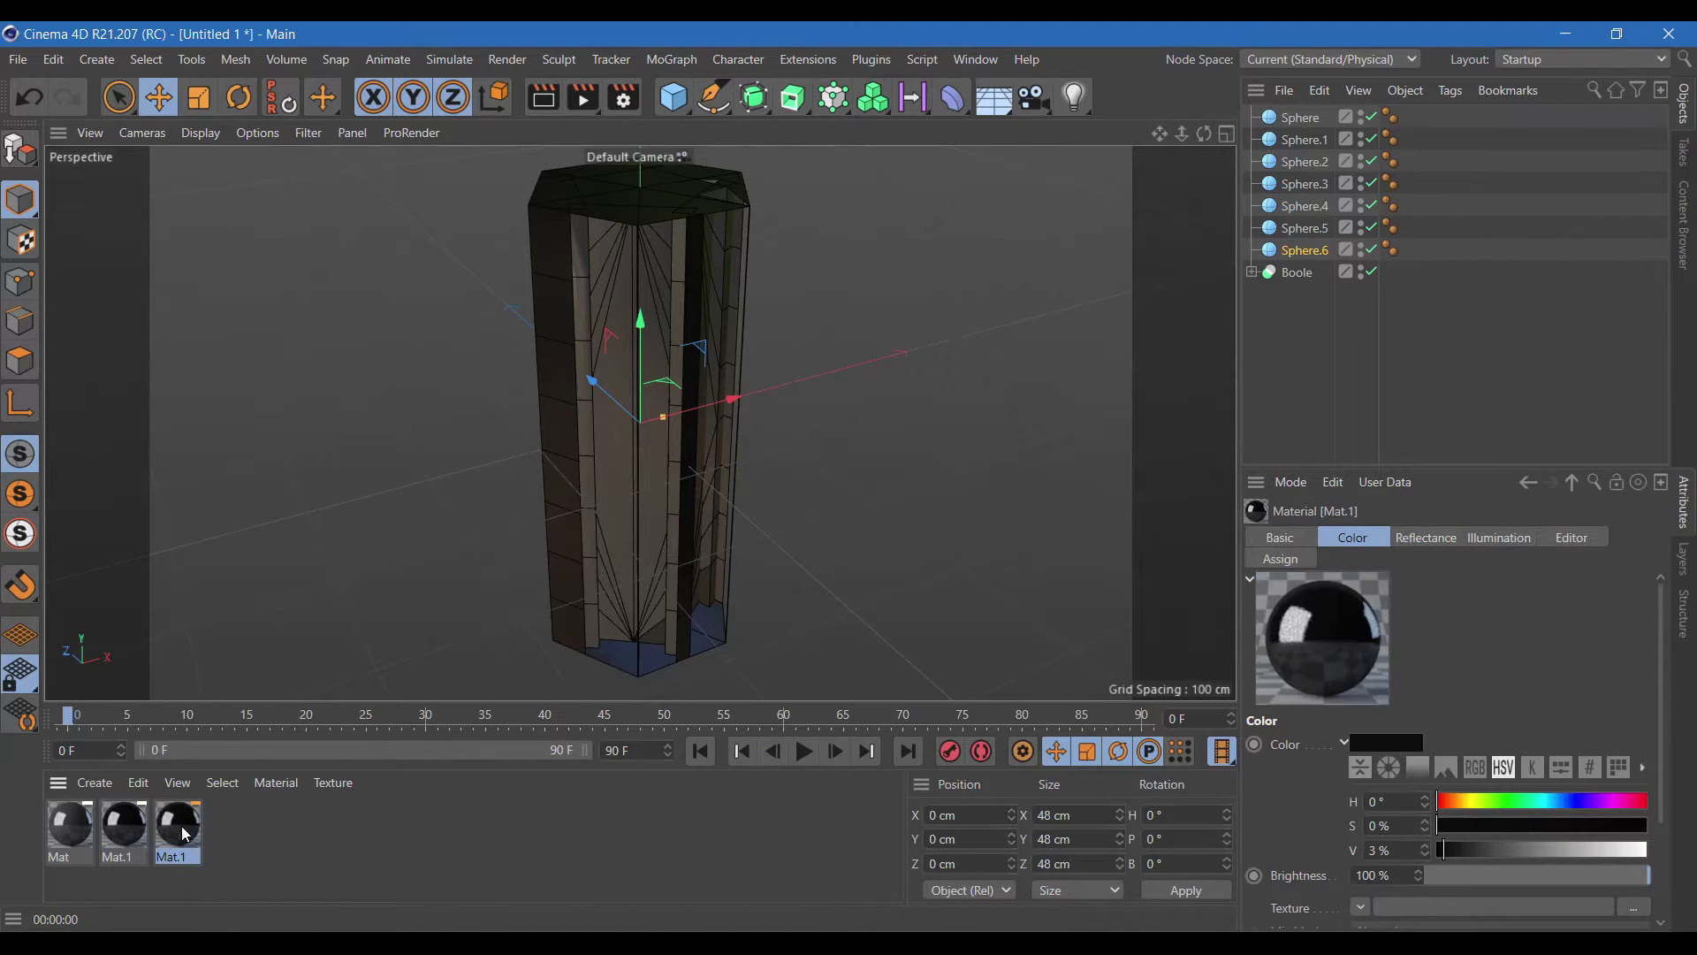
{"action": "double_click", "coordinate": [182, 826]}
- Colour the copied material vivid orange, then duplicate it into a magenta material
{"action": "left_click", "coordinate": [699, 252]}
{"action": "left_click", "coordinate": [1039, 276]}
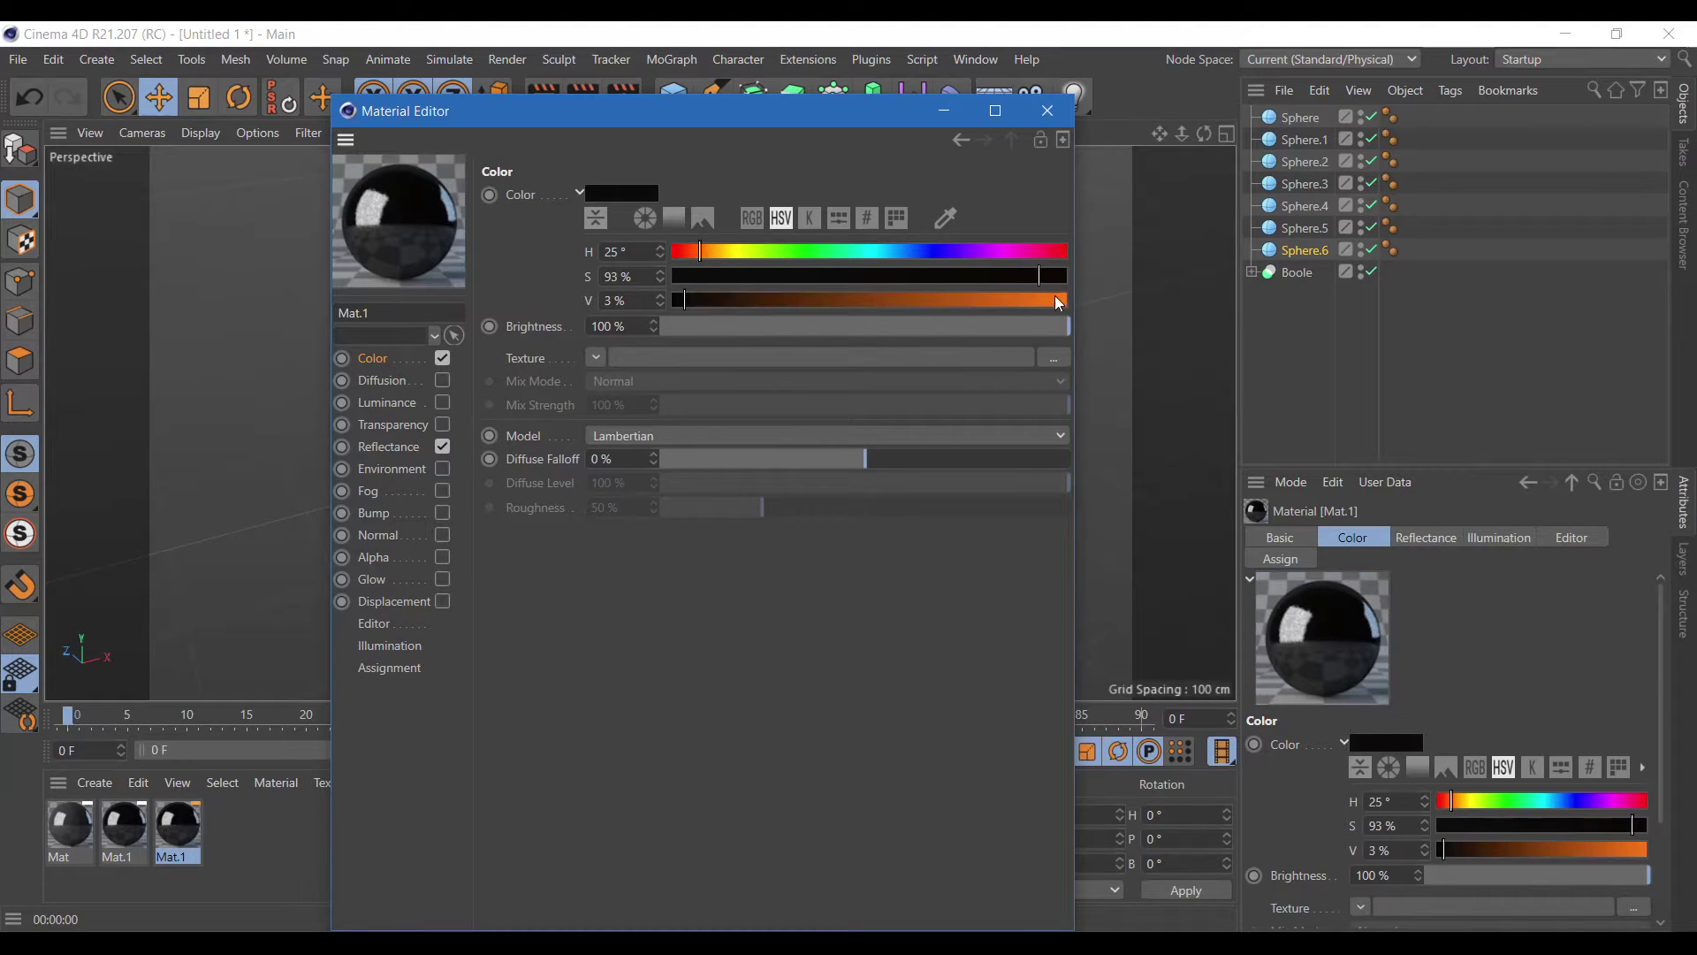
{"action": "left_click", "coordinate": [1048, 110]}
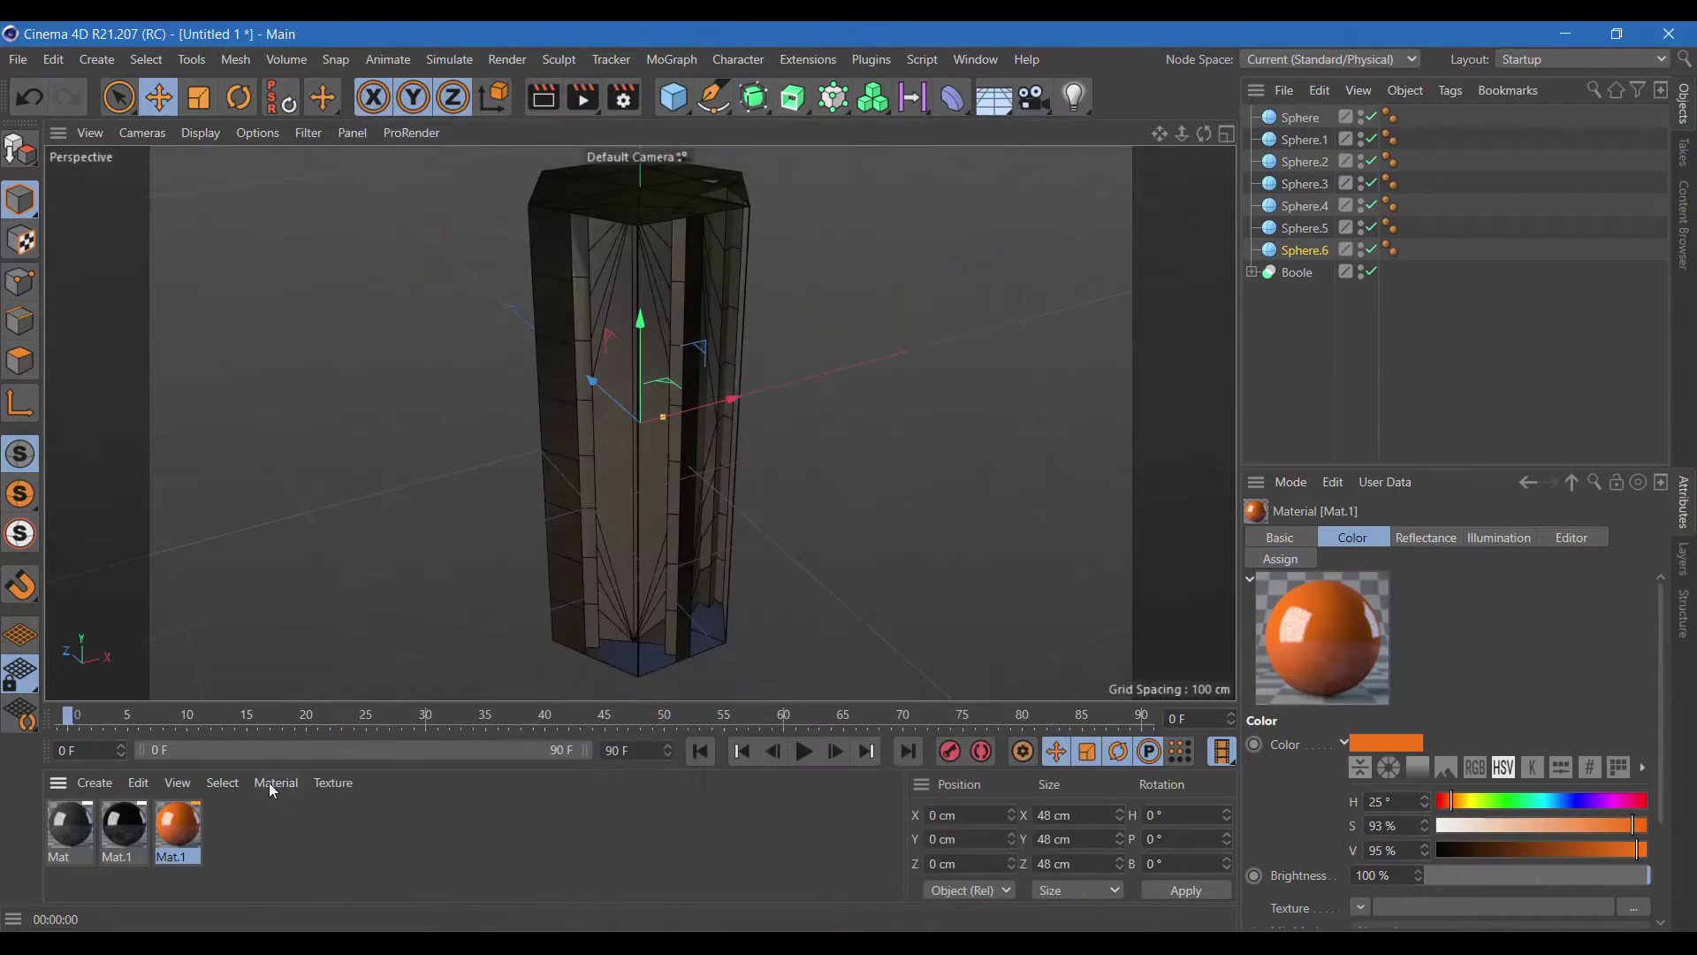
{"action": "left_click_drag", "start_coordinate": [184, 820], "coordinate": [232, 827], "text": "ctrl"}
{"action": "double_click", "coordinate": [231, 827]}
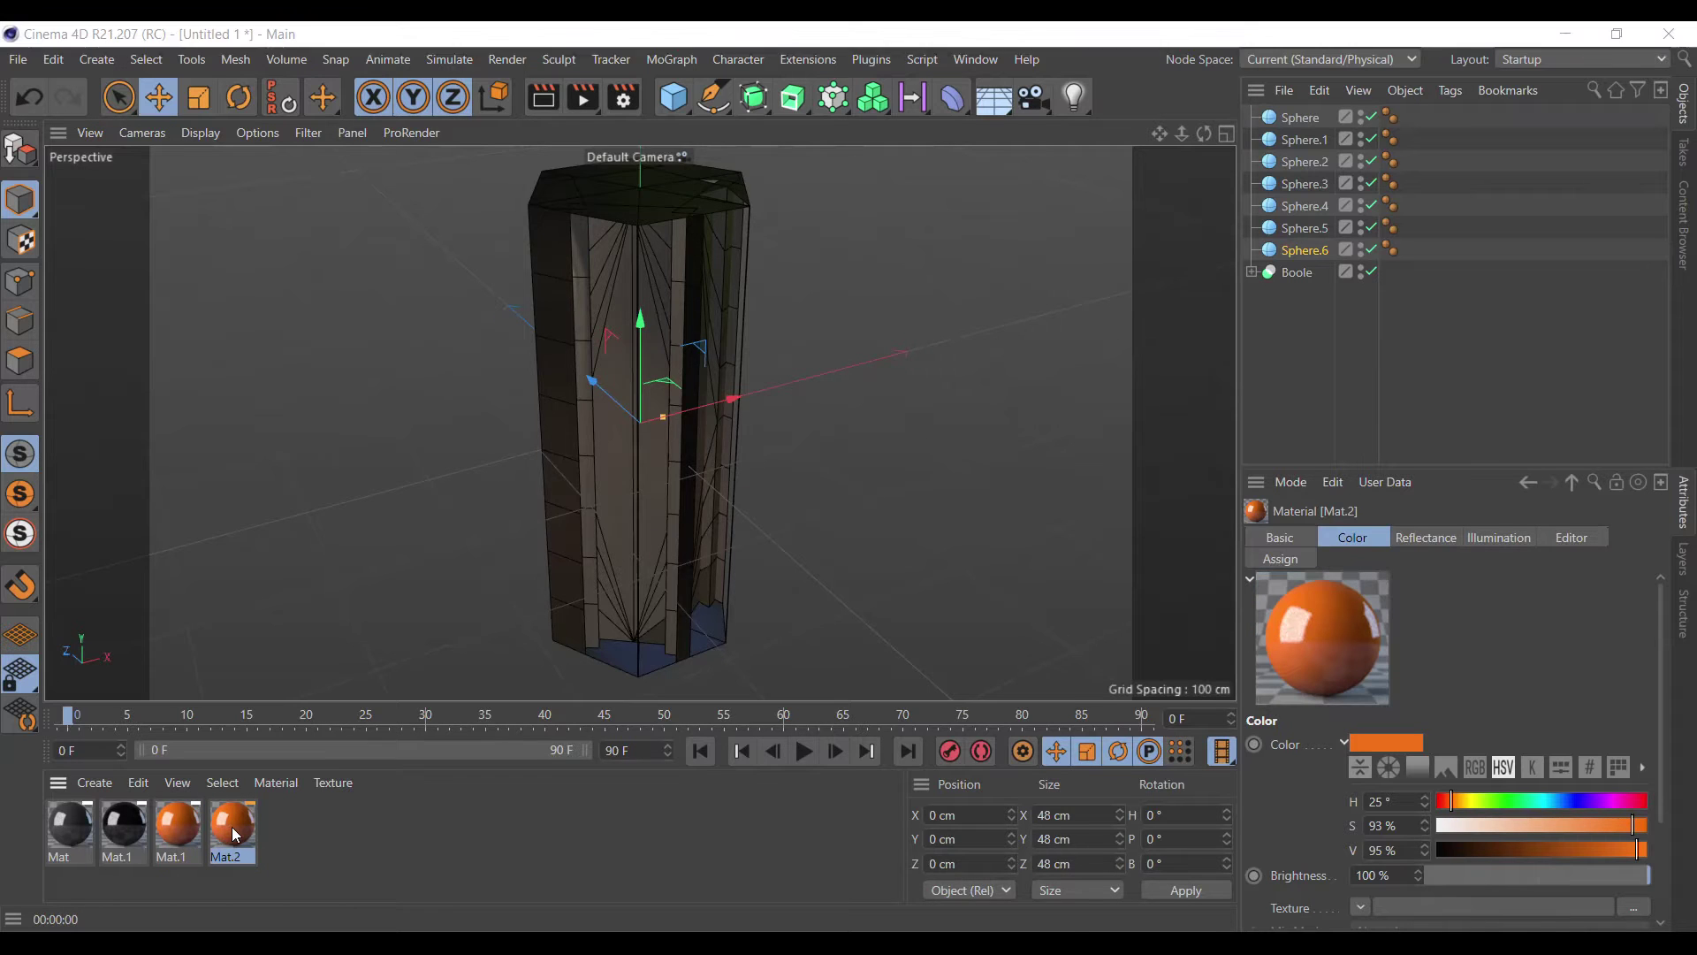
{"action": "left_click", "coordinate": [1025, 252]}
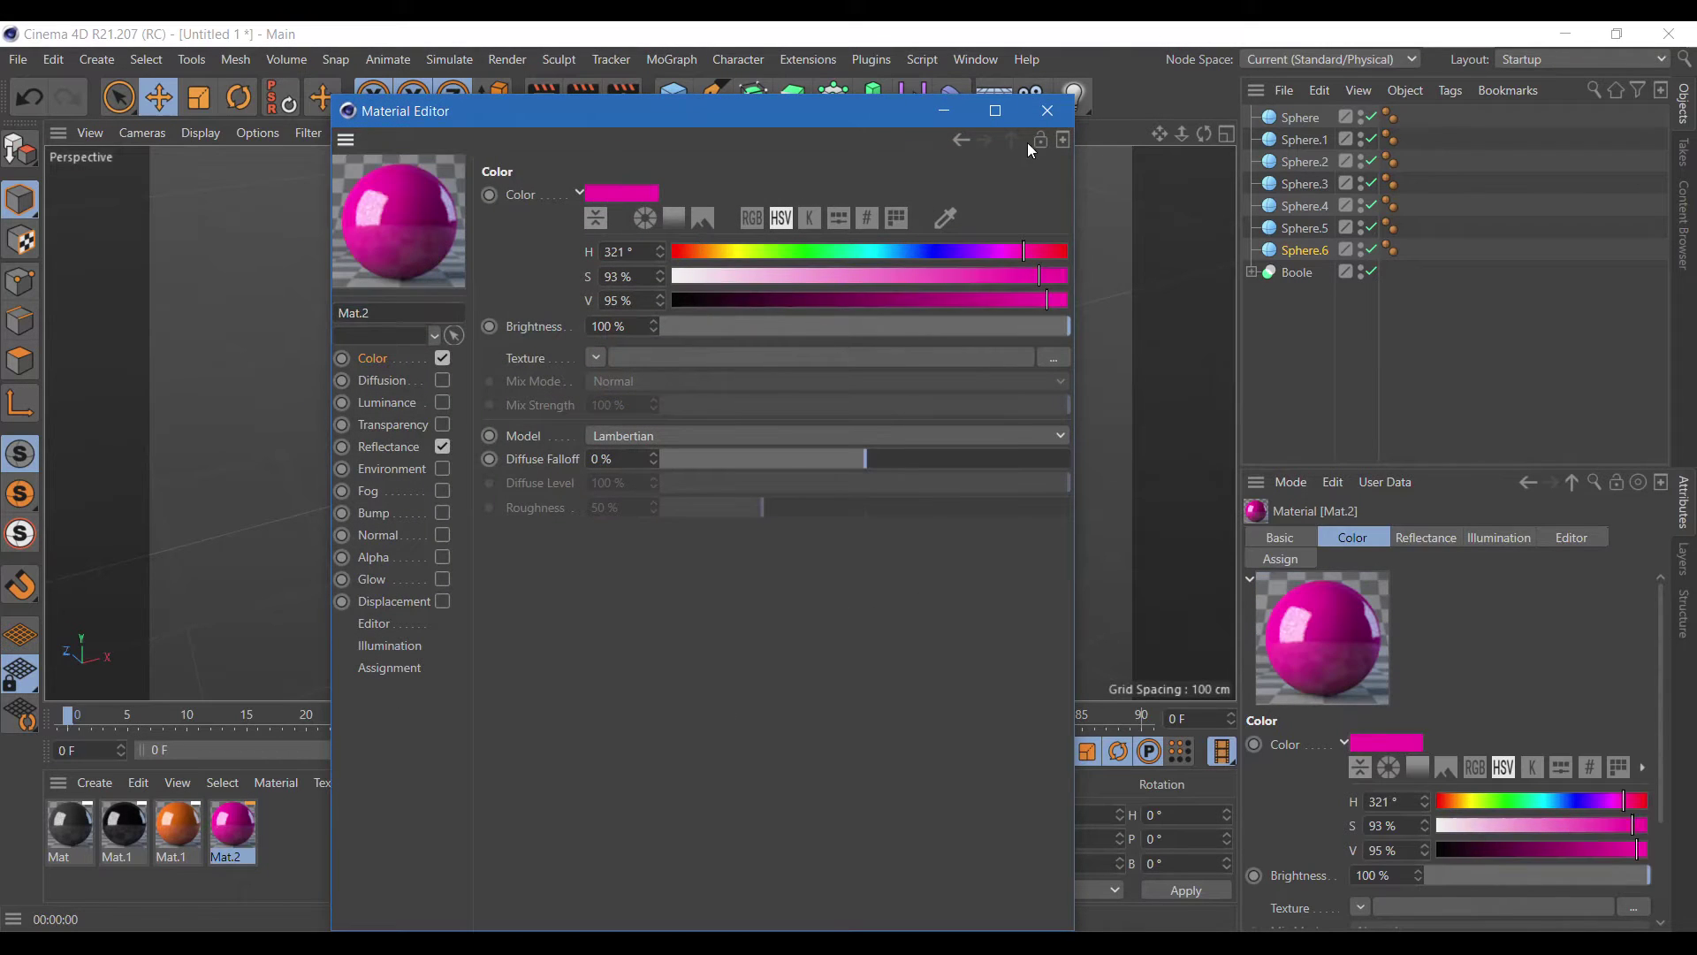
{"action": "left_click", "coordinate": [1048, 110]}
- Make a cyan copy and a blue copy at 46% value
{"action": "left_click_drag", "start_coordinate": [247, 811], "coordinate": [284, 820], "text": "ctrl"}
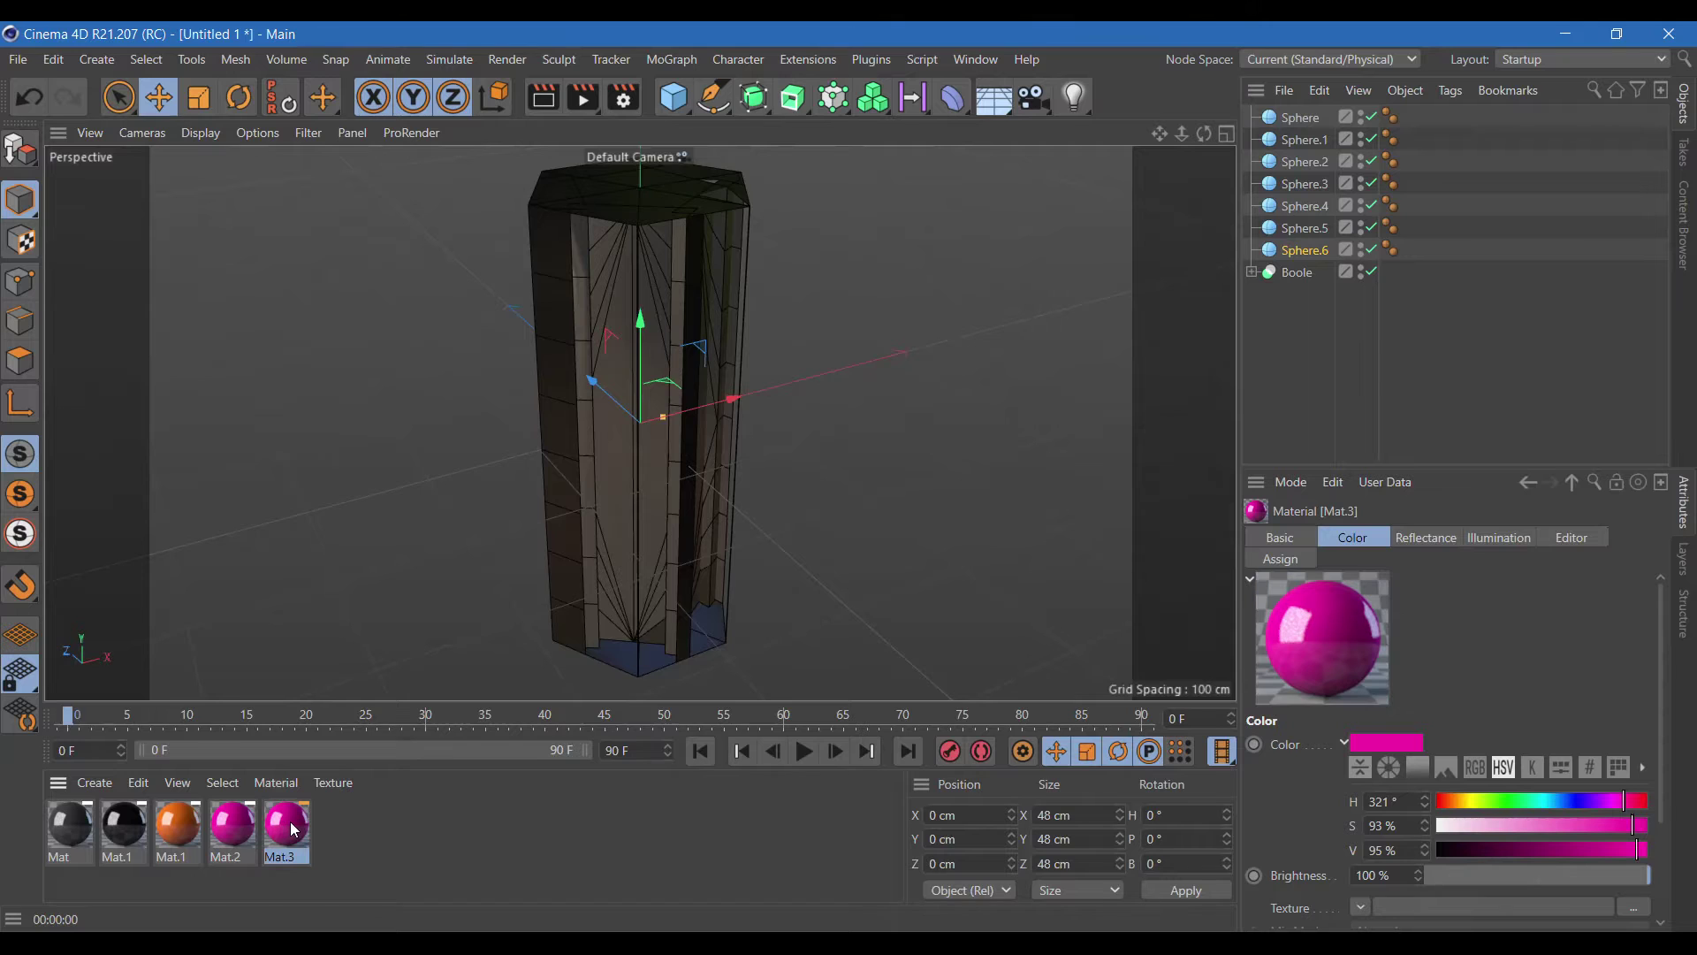
{"action": "double_click", "coordinate": [286, 827]}
{"action": "left_click", "coordinate": [883, 253]}
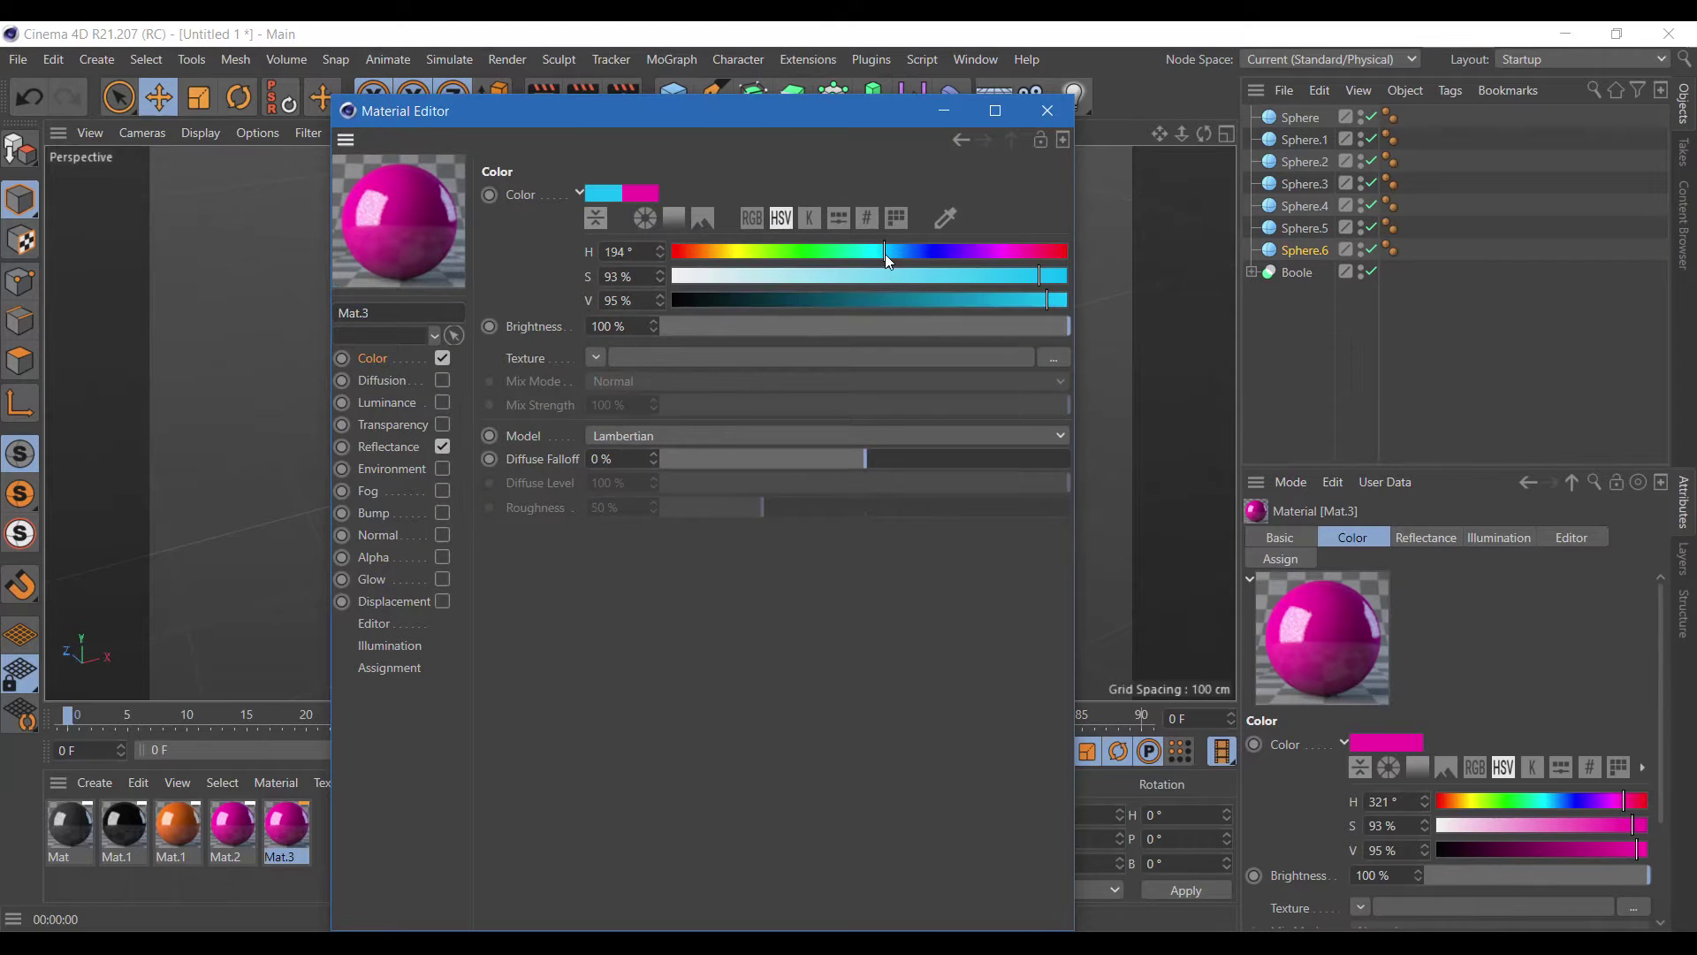
{"action": "left_click", "coordinate": [1048, 111]}
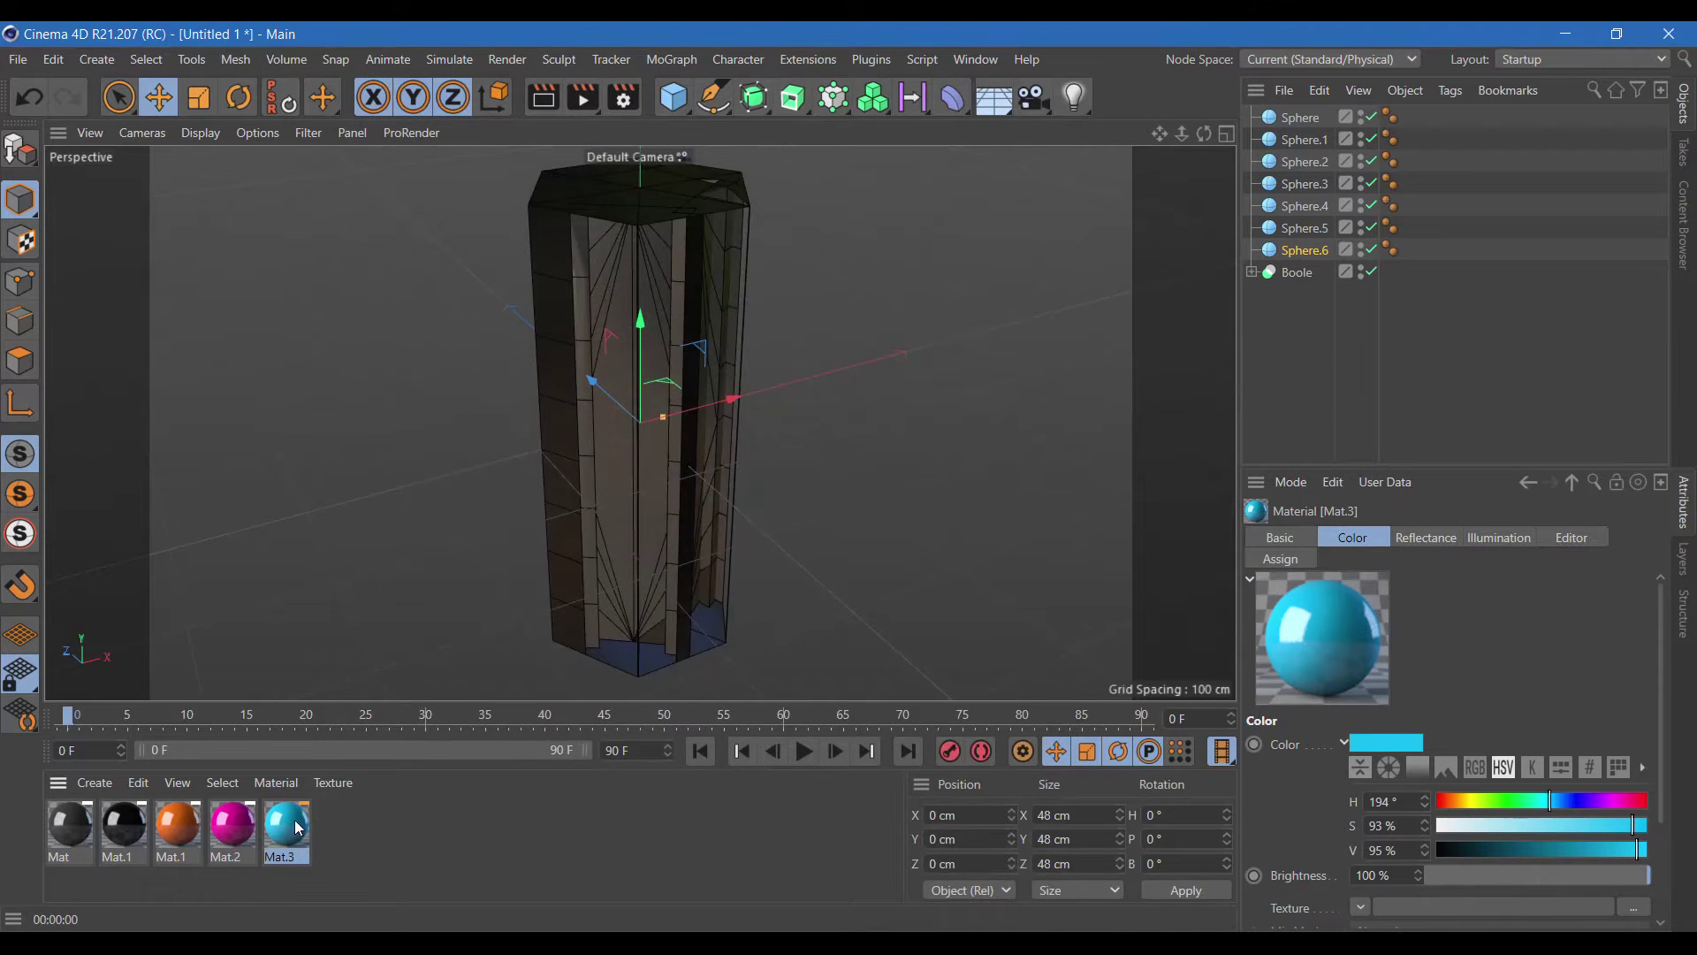
{"action": "left_click_drag", "start_coordinate": [286, 826], "coordinate": [343, 827], "text": "ctrl"}
{"action": "double_click", "coordinate": [343, 827]}
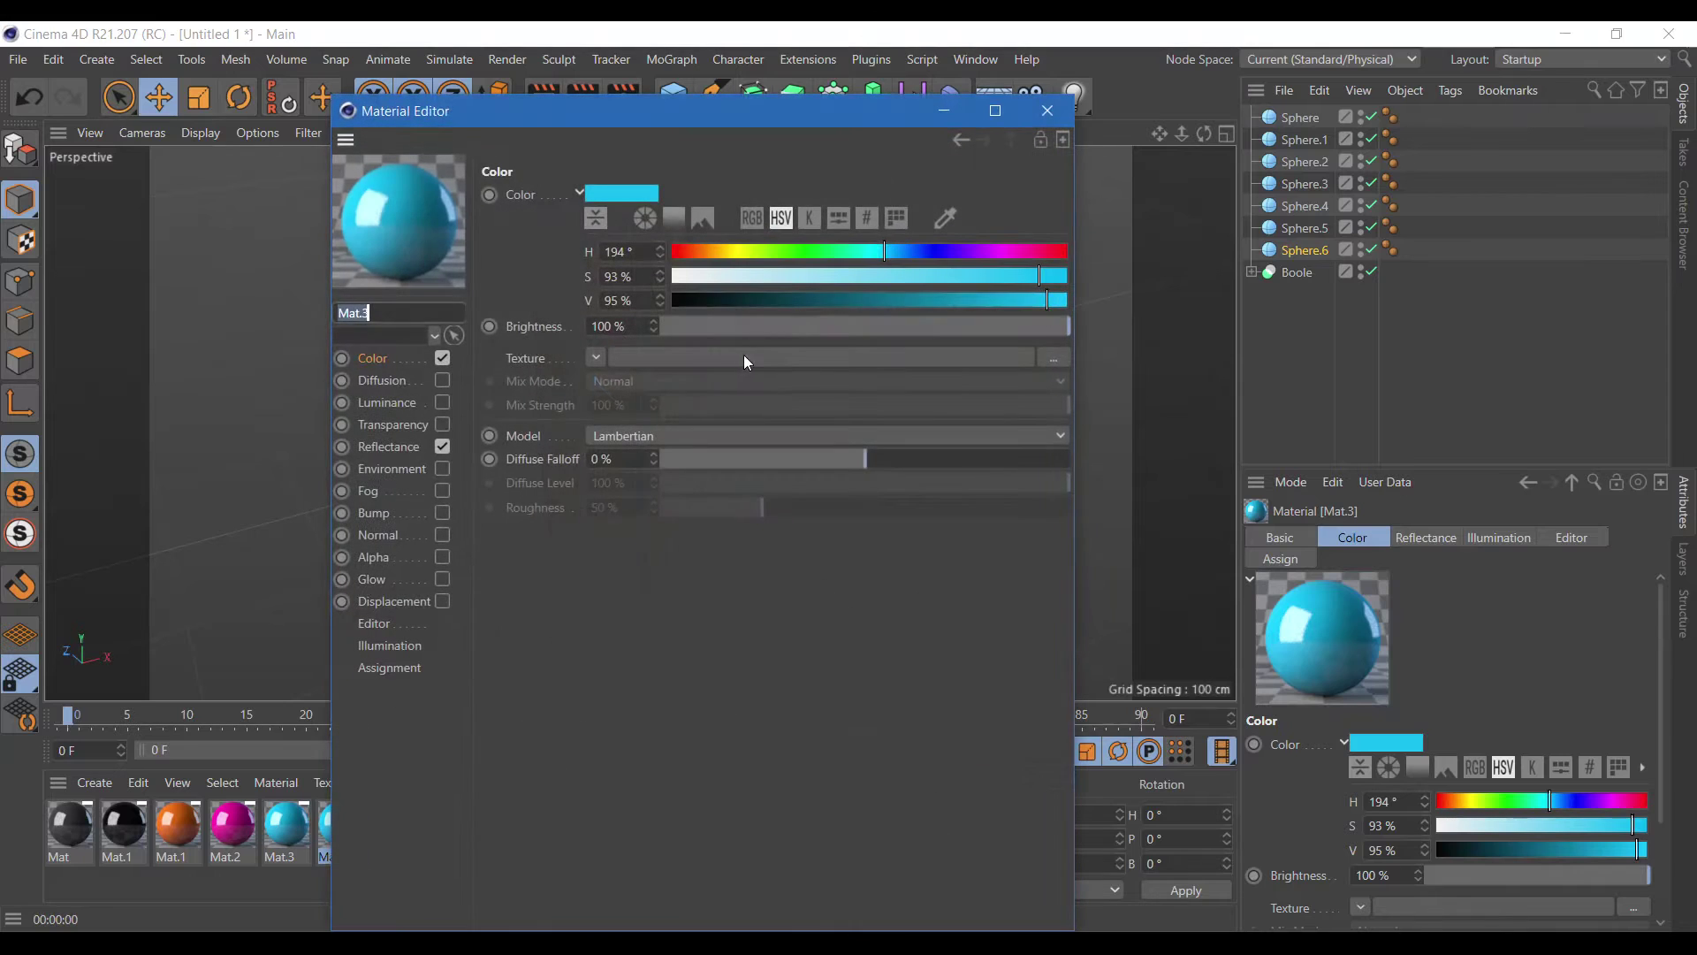
{"action": "left_click", "coordinate": [854, 301]}
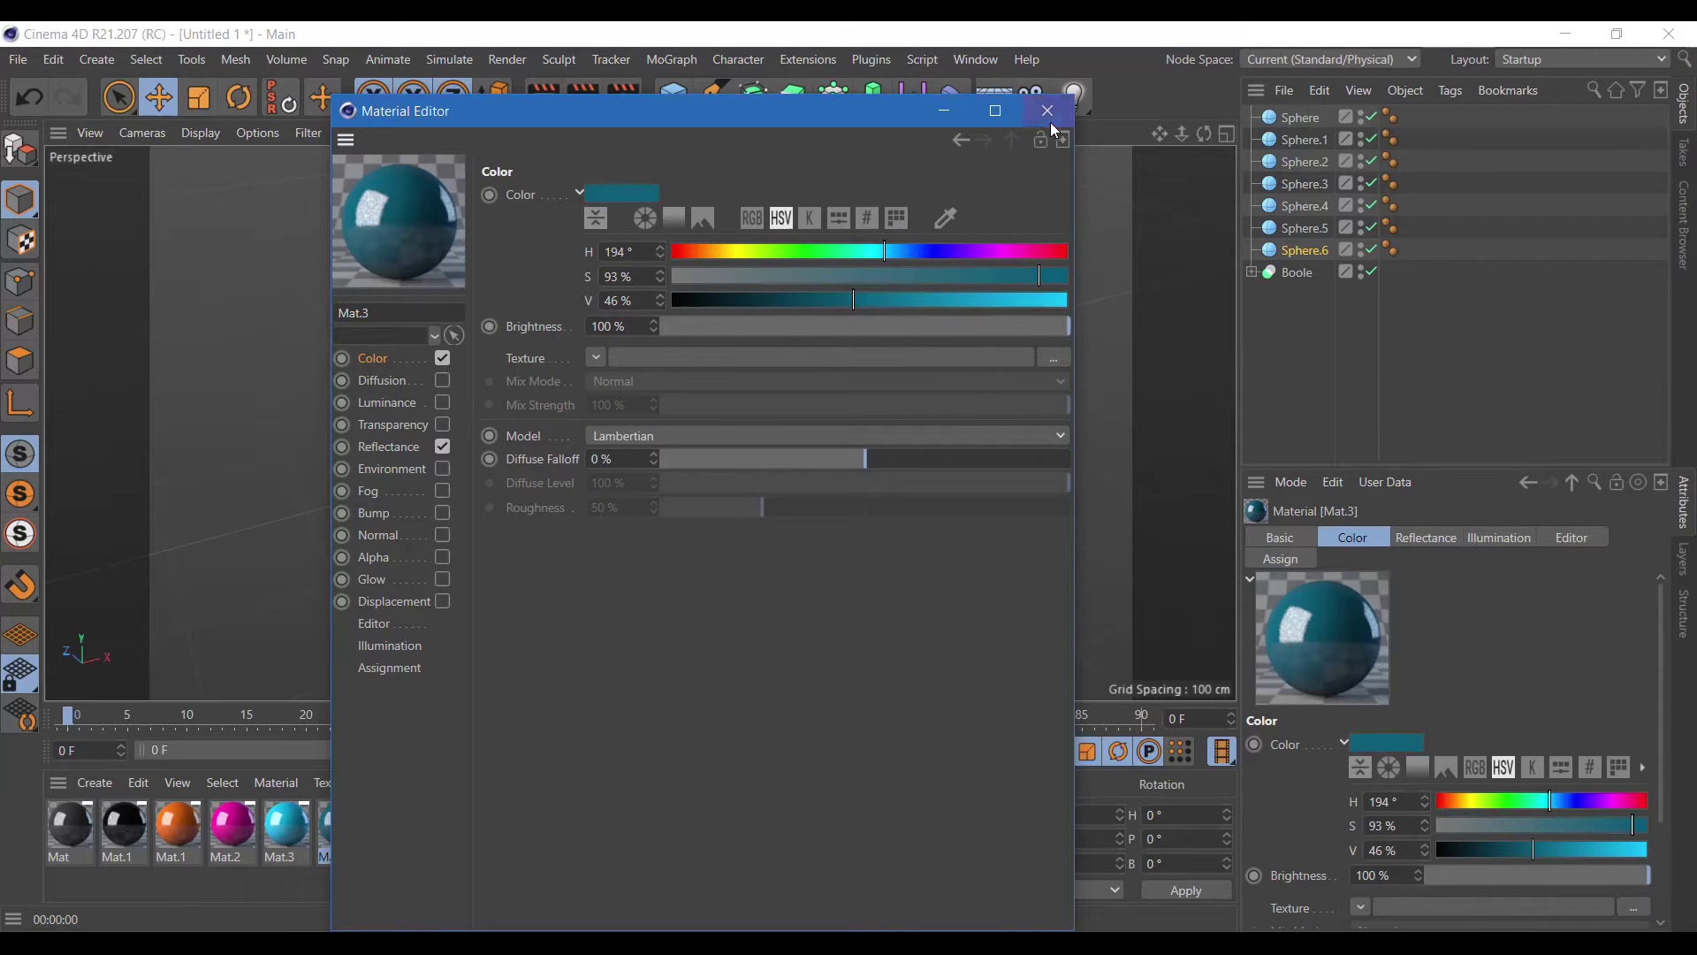
{"action": "left_click", "coordinate": [918, 252]}
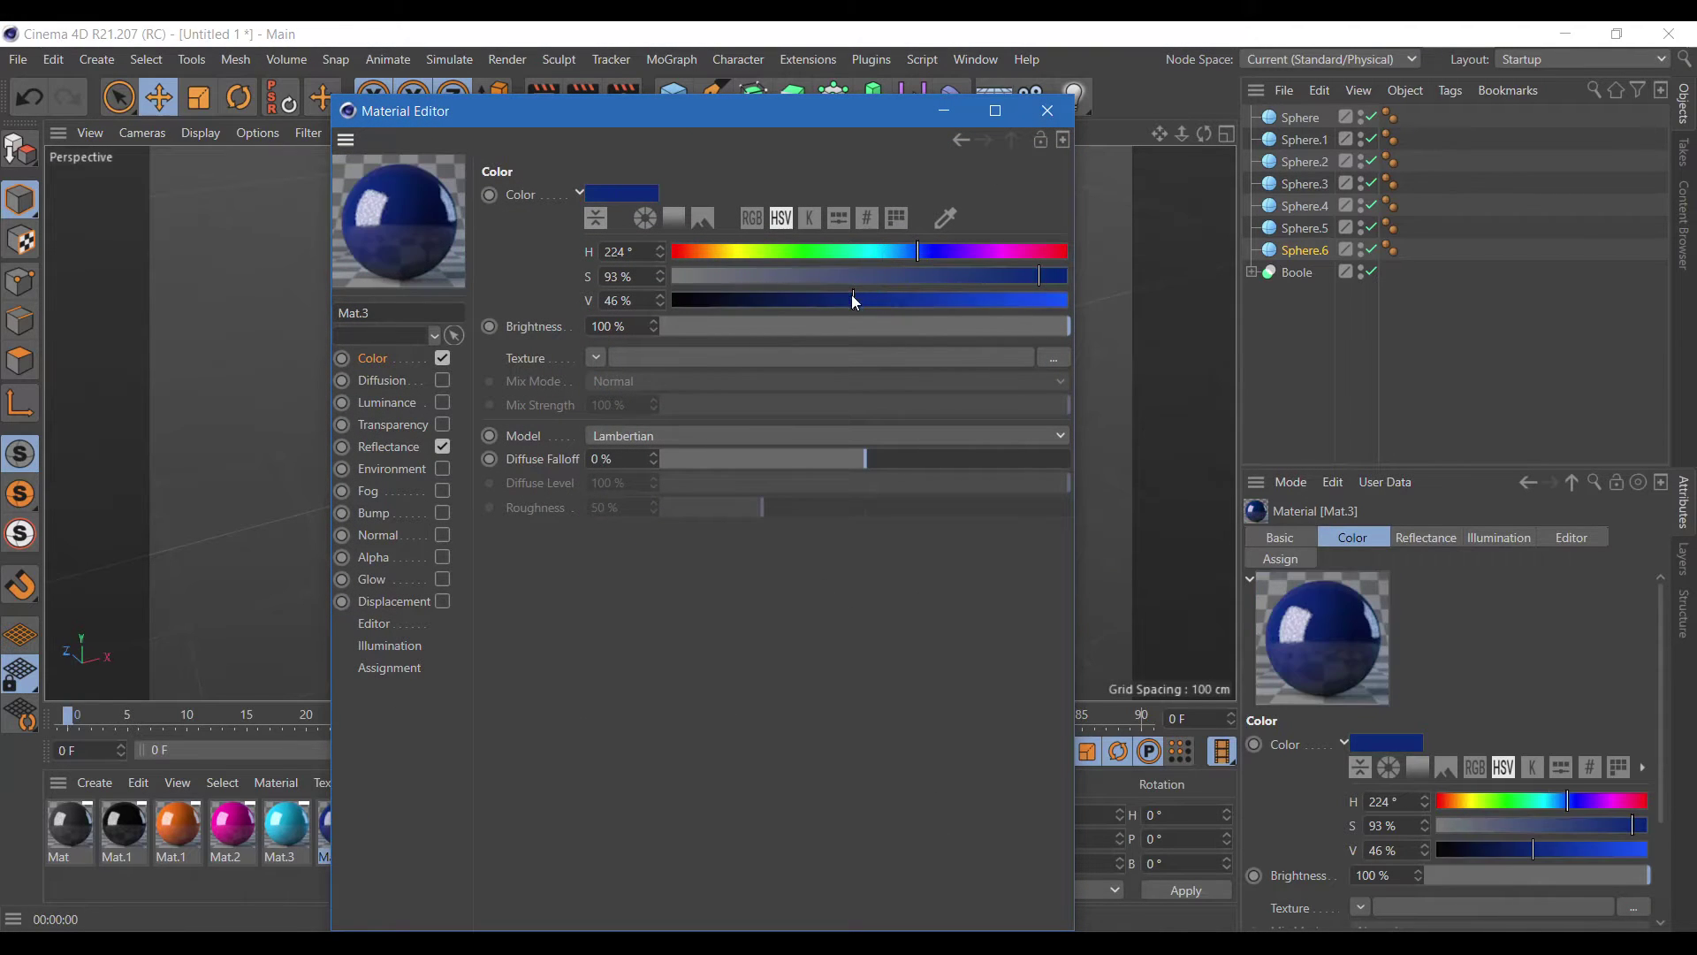
{"action": "left_click", "coordinate": [1047, 110]}
- Make green (70% value) and yellow (86% value) copies, then apply orange to Sphere
{"action": "left_click_drag", "start_coordinate": [340, 826], "coordinate": [401, 828], "text": "ctrl"}
{"action": "double_click", "coordinate": [400, 828]}
{"action": "left_click", "coordinate": [801, 252]}
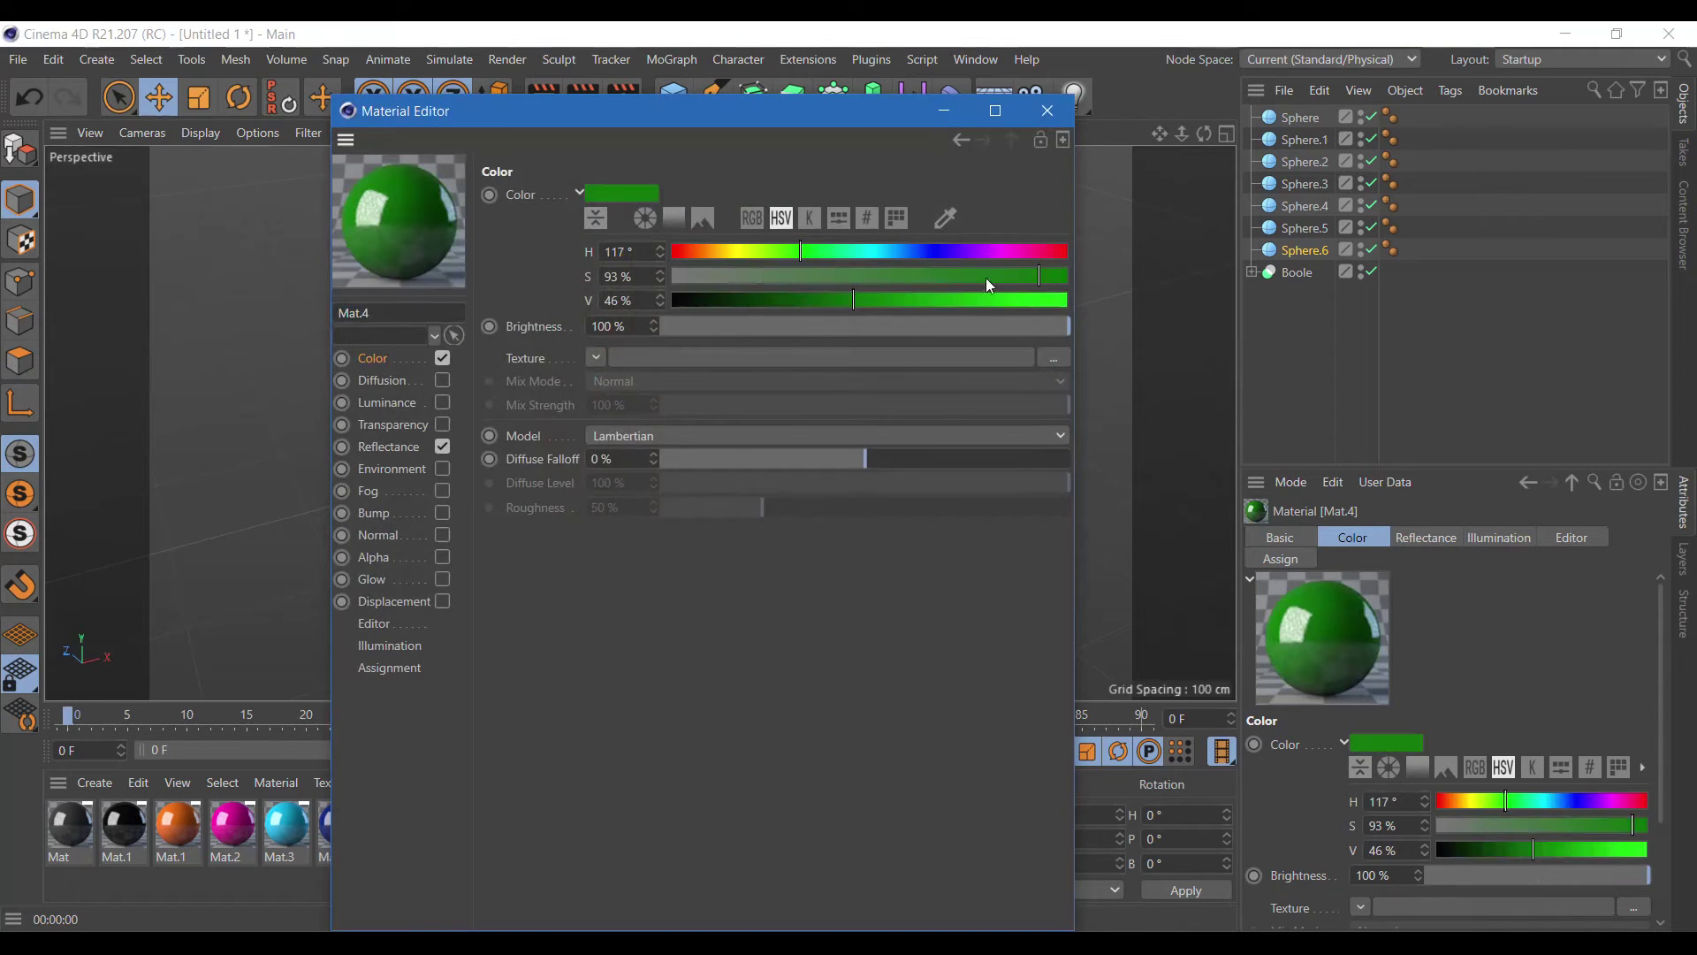
{"action": "left_click", "coordinate": [951, 301]}
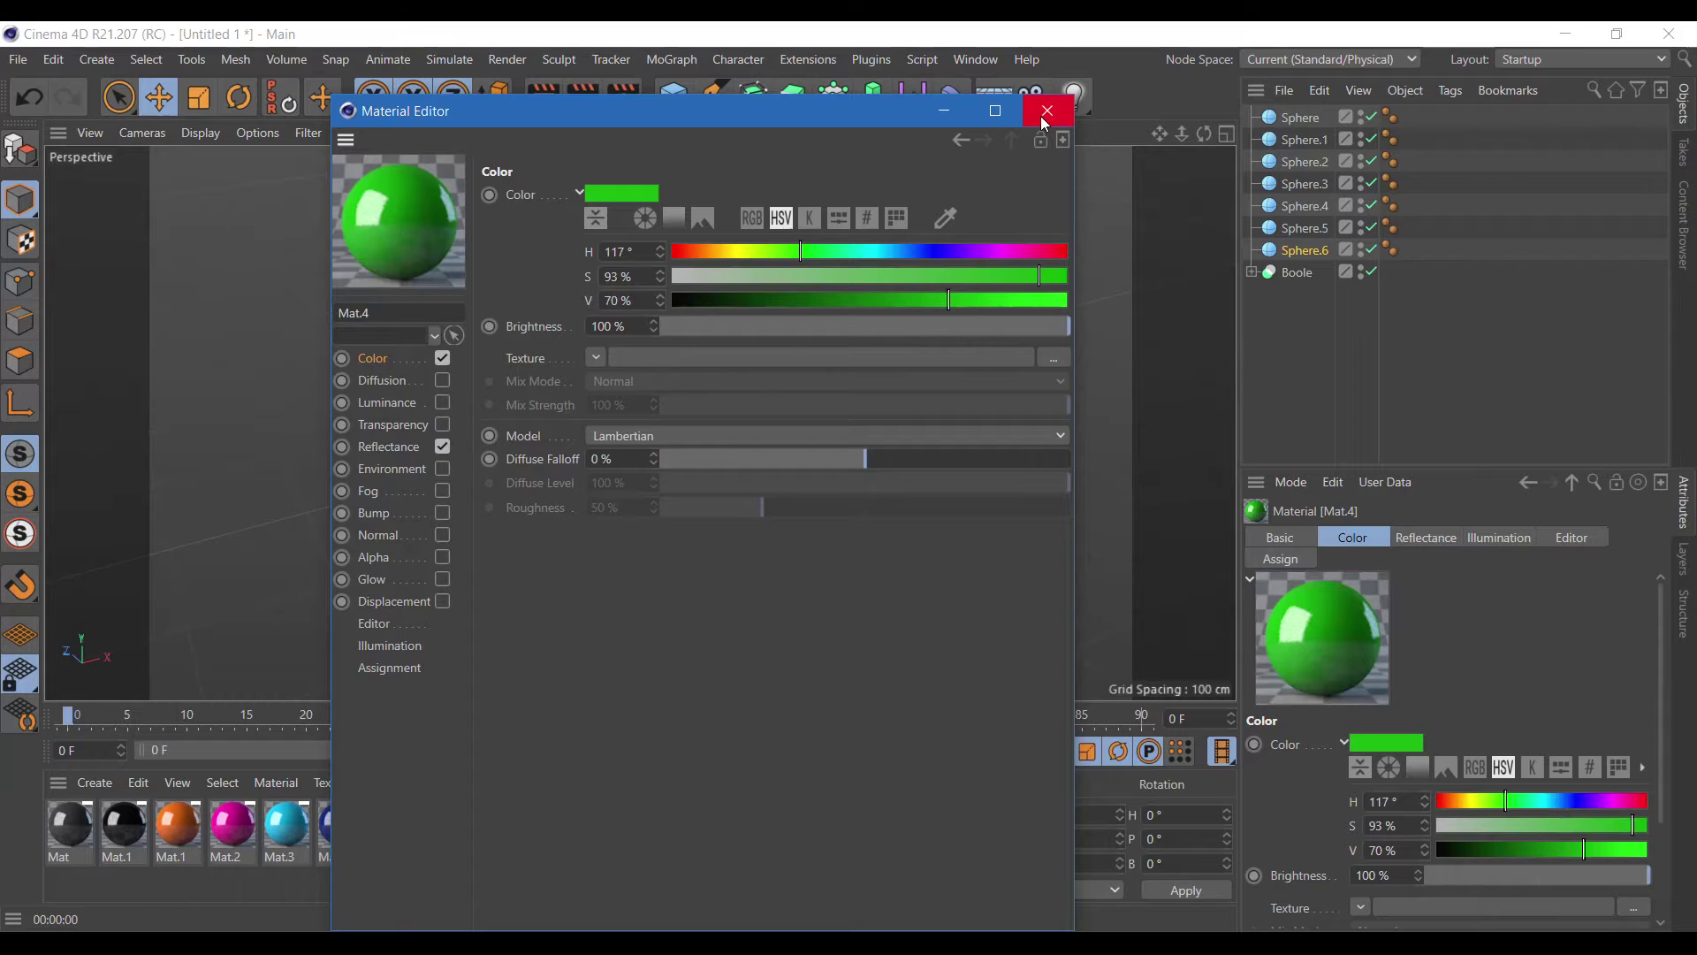
{"action": "left_click", "coordinate": [1047, 110]}
{"action": "left_click_drag", "start_coordinate": [401, 831], "coordinate": [451, 828], "text": "ctrl"}
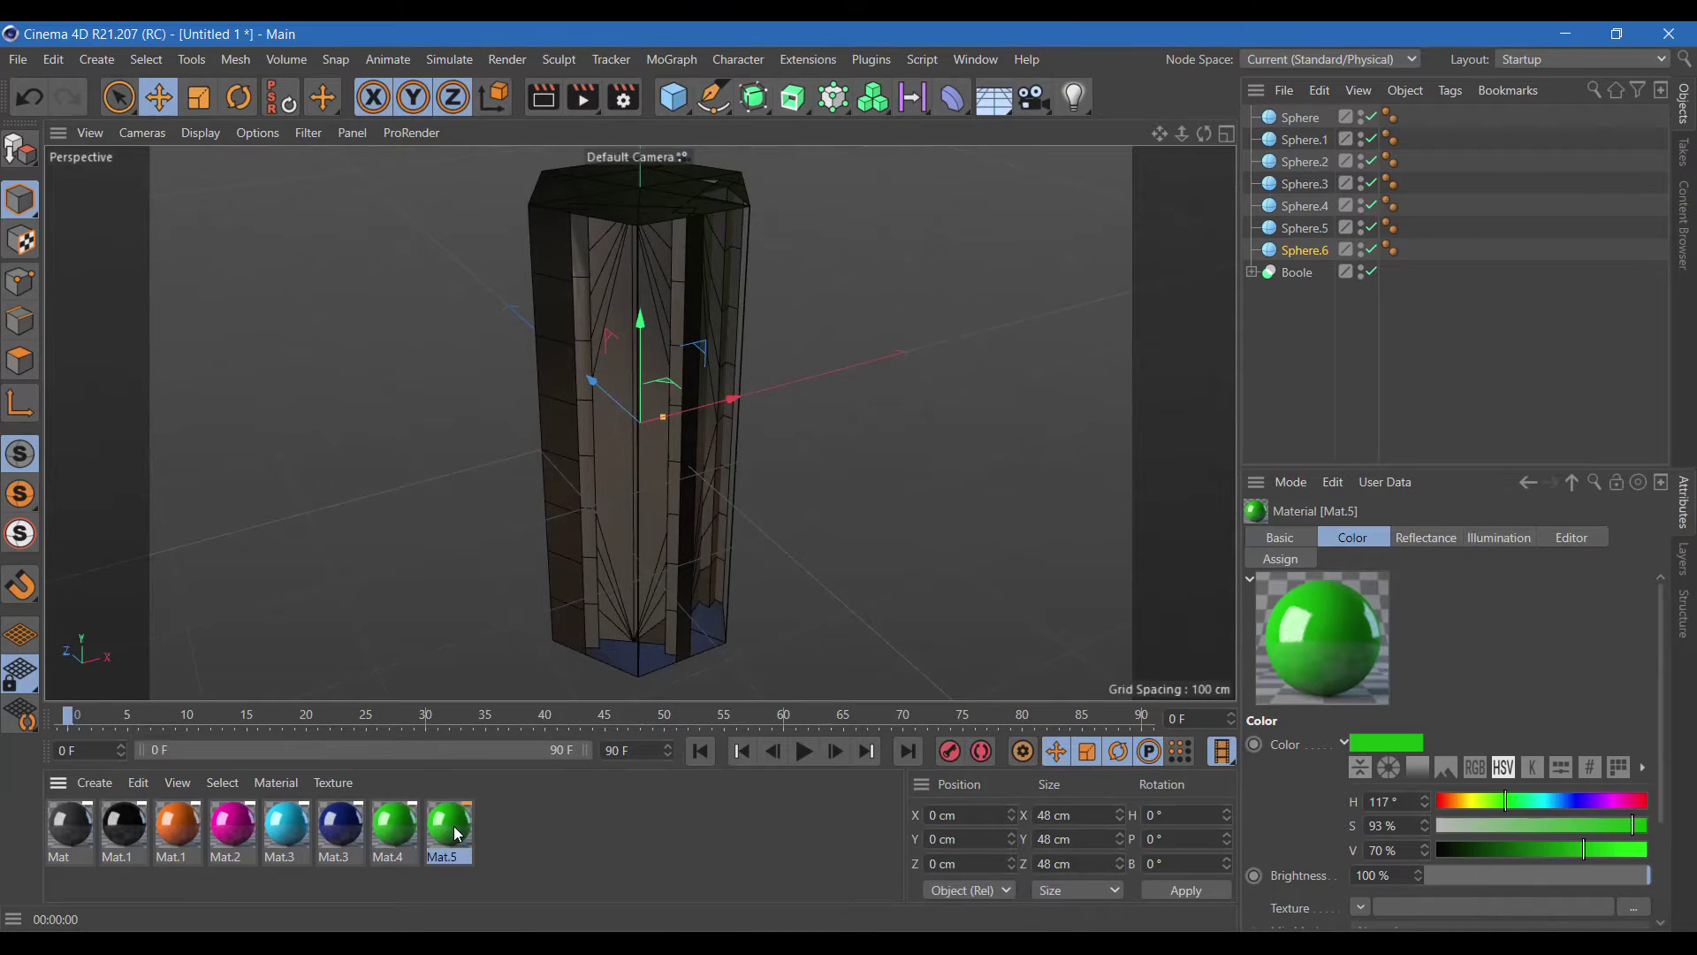
{"action": "double_click", "coordinate": [449, 825]}
{"action": "left_click", "coordinate": [739, 252]}
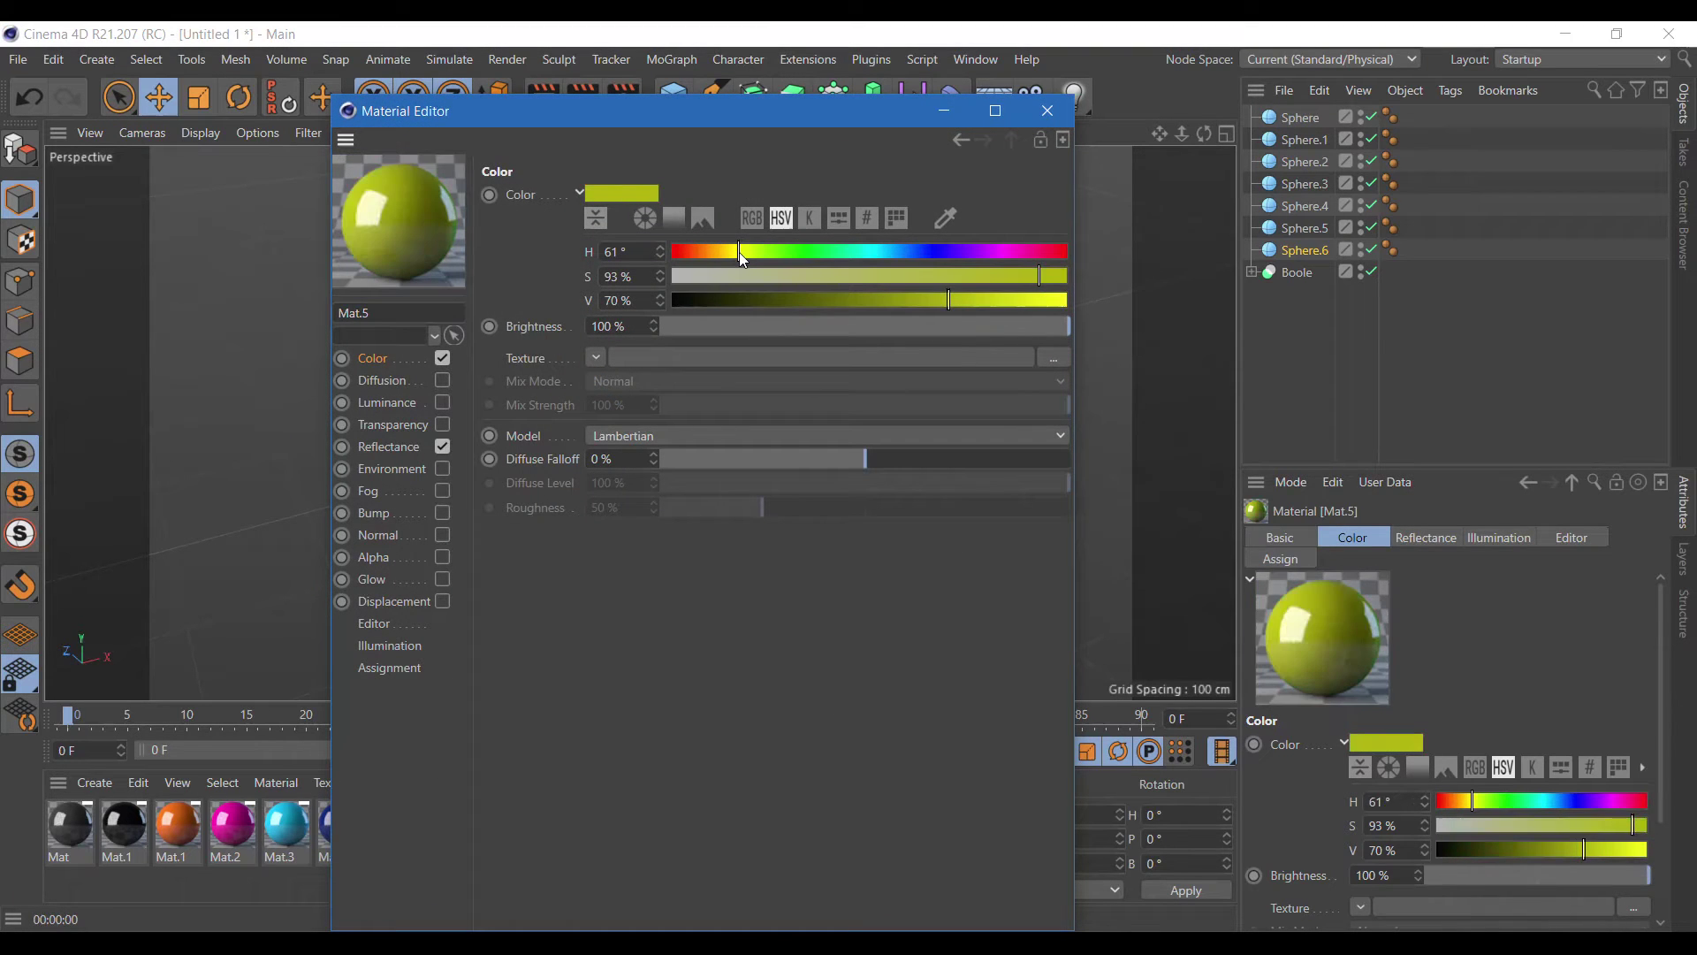
{"action": "left_click_drag", "start_coordinate": [990, 299], "coordinate": [1011, 299]}
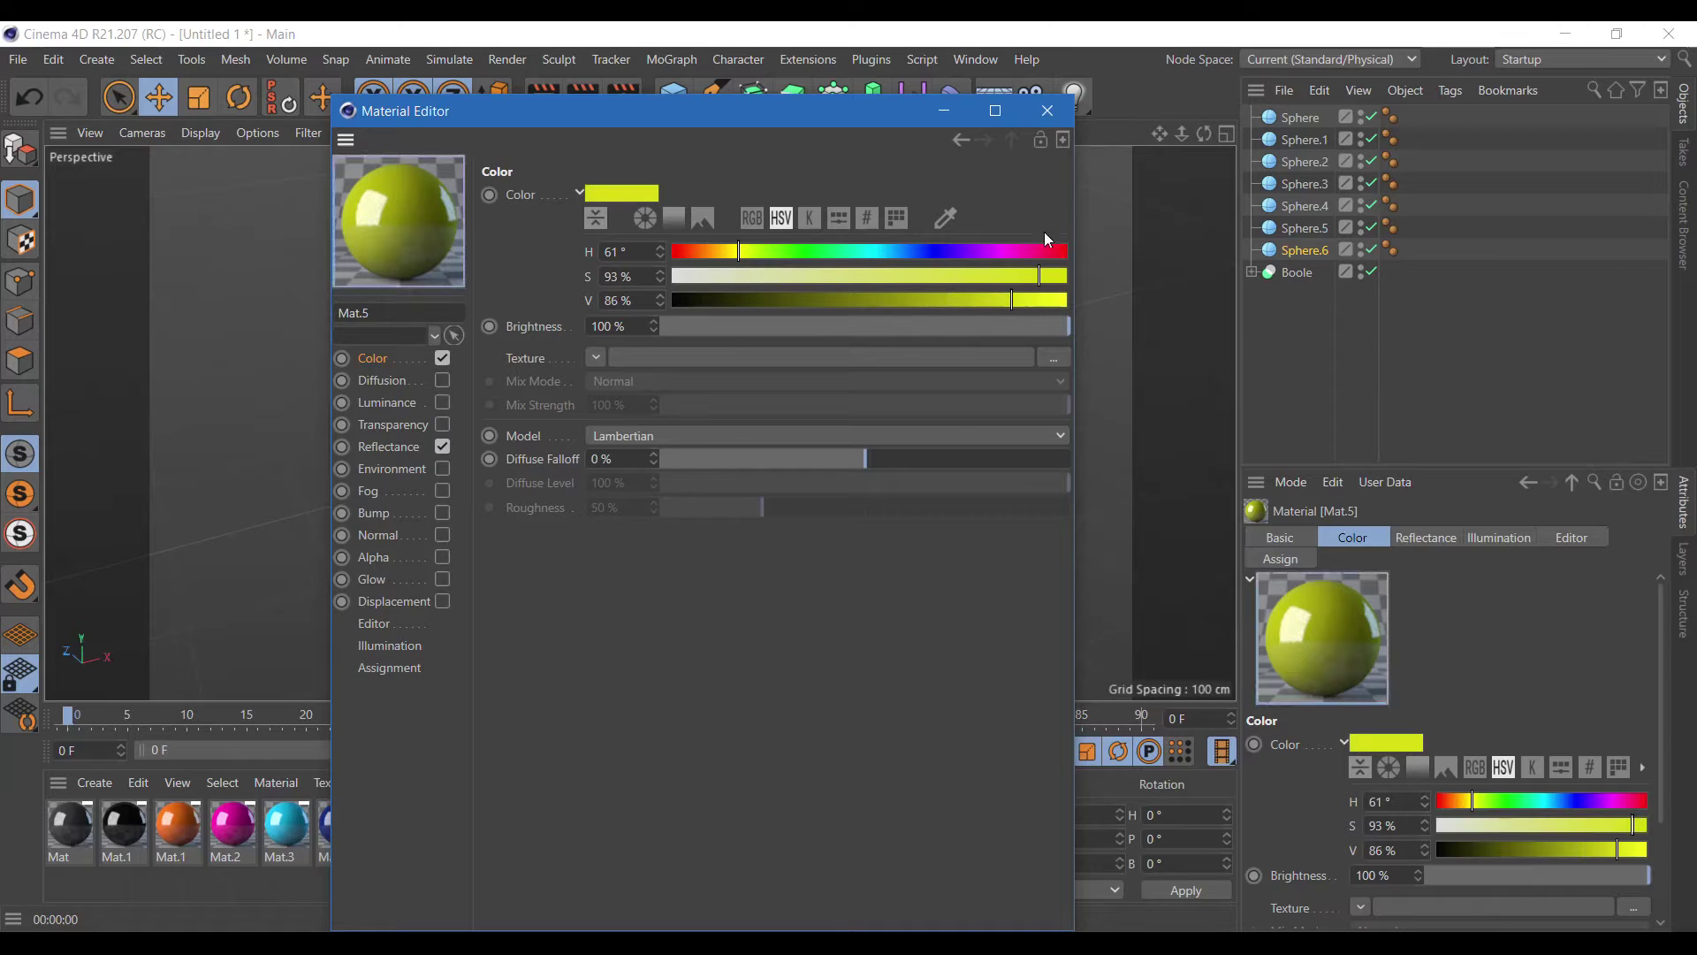
{"action": "left_click", "coordinate": [1046, 110]}
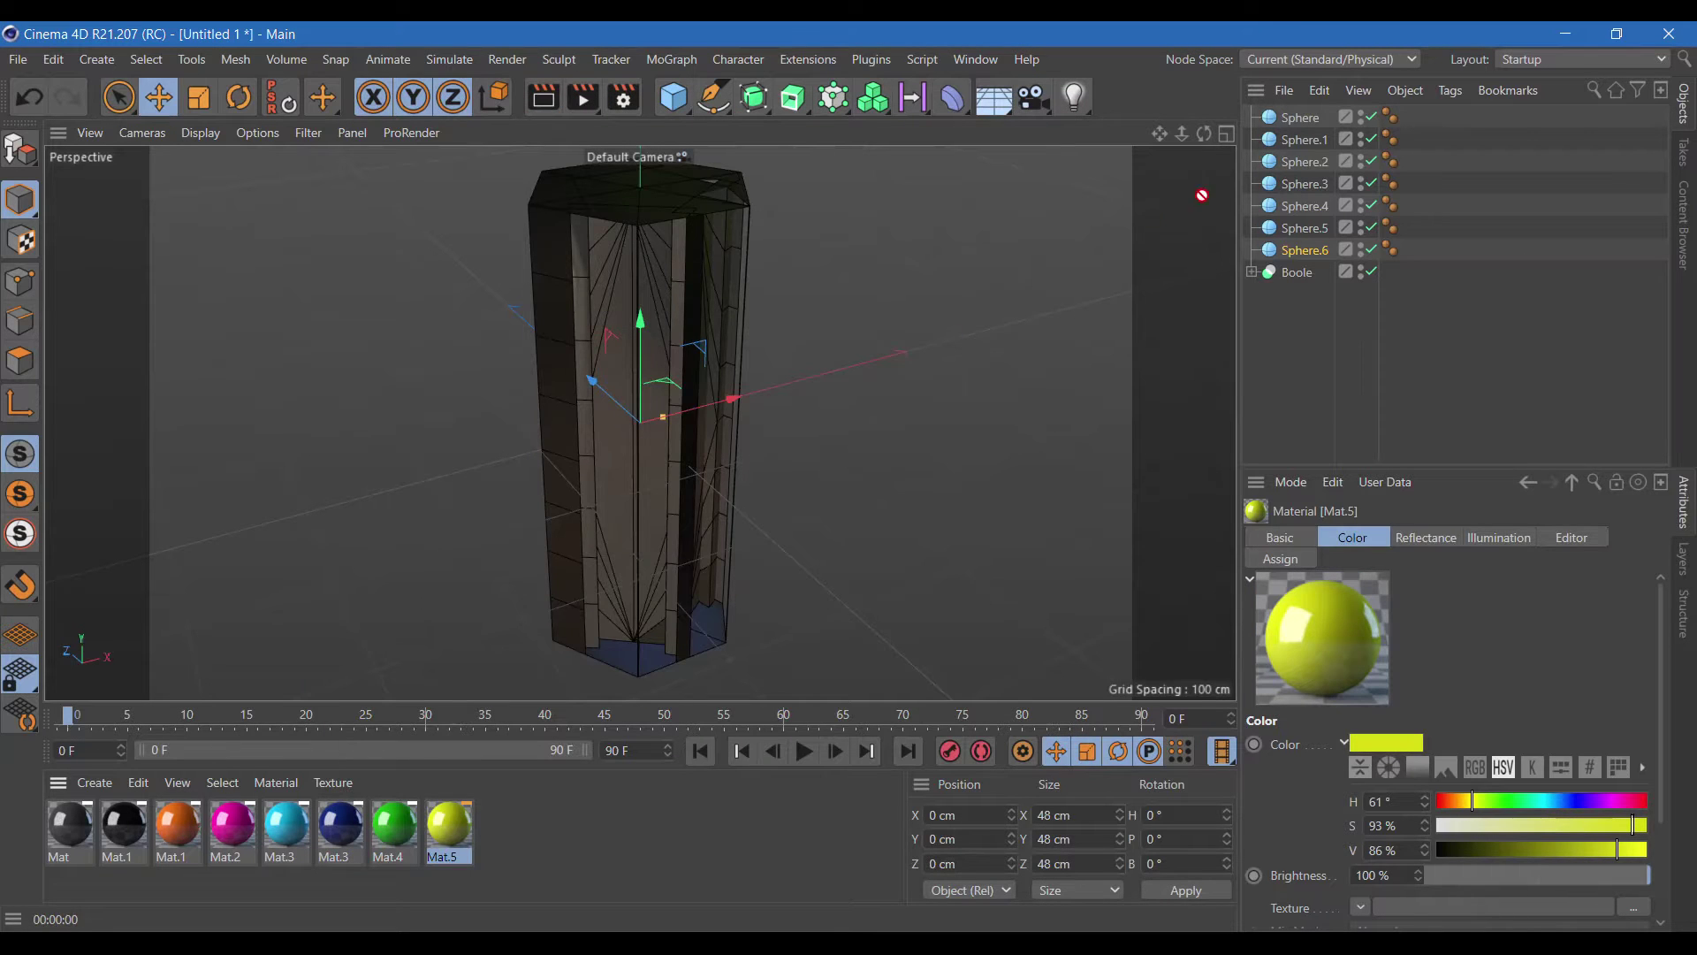
{"action": "left_click_drag", "start_coordinate": [179, 822], "coordinate": [1299, 118]}
- Apply magenta, cyan, blue, green and yellow materials to Sphere.1 through Sphere.5
{"action": "left_click_drag", "start_coordinate": [233, 827], "coordinate": [1306, 146]}
{"action": "left_click_drag", "start_coordinate": [280, 831], "coordinate": [1295, 168]}
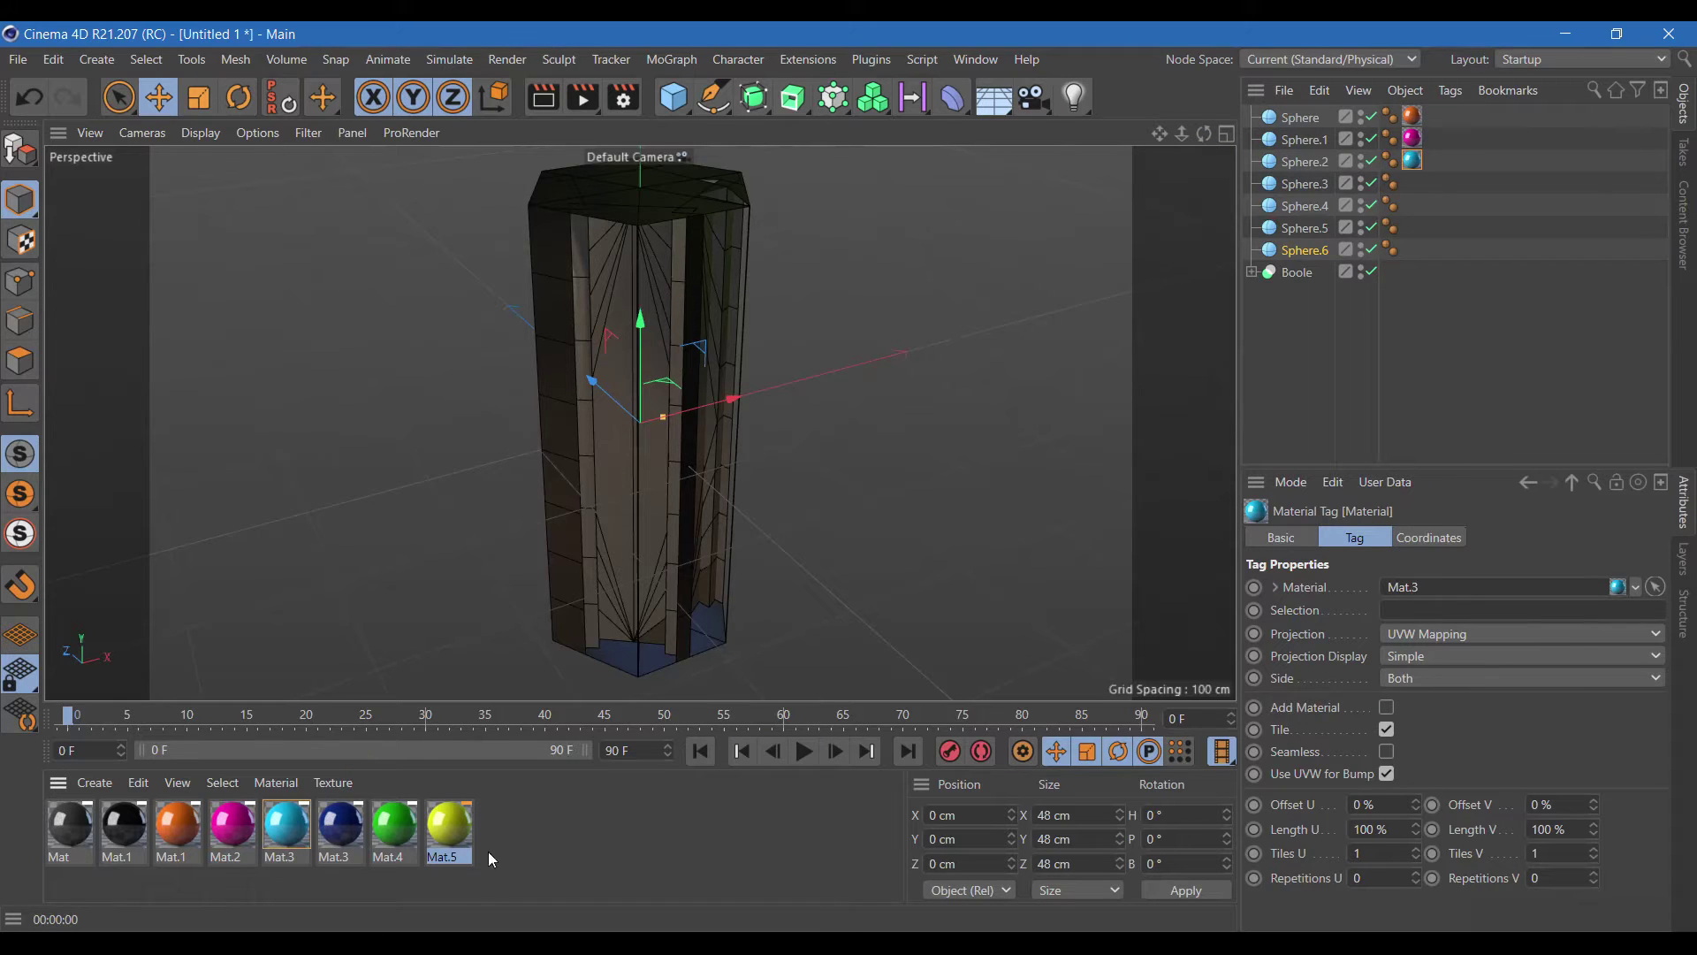
{"action": "mouse_move", "coordinate": [353, 833]}
{"action": "left_mouse_down"}
{"action": "mouse_move", "coordinate": [1295, 228]}
{"action": "mouse_move", "coordinate": [1308, 182]}
{"action": "left_mouse_up"}
{"action": "mouse_move", "coordinate": [395, 836]}
{"action": "left_mouse_down"}
{"action": "mouse_move", "coordinate": [1345, 261]}
{"action": "mouse_move", "coordinate": [1324, 203]}
{"action": "left_mouse_up"}
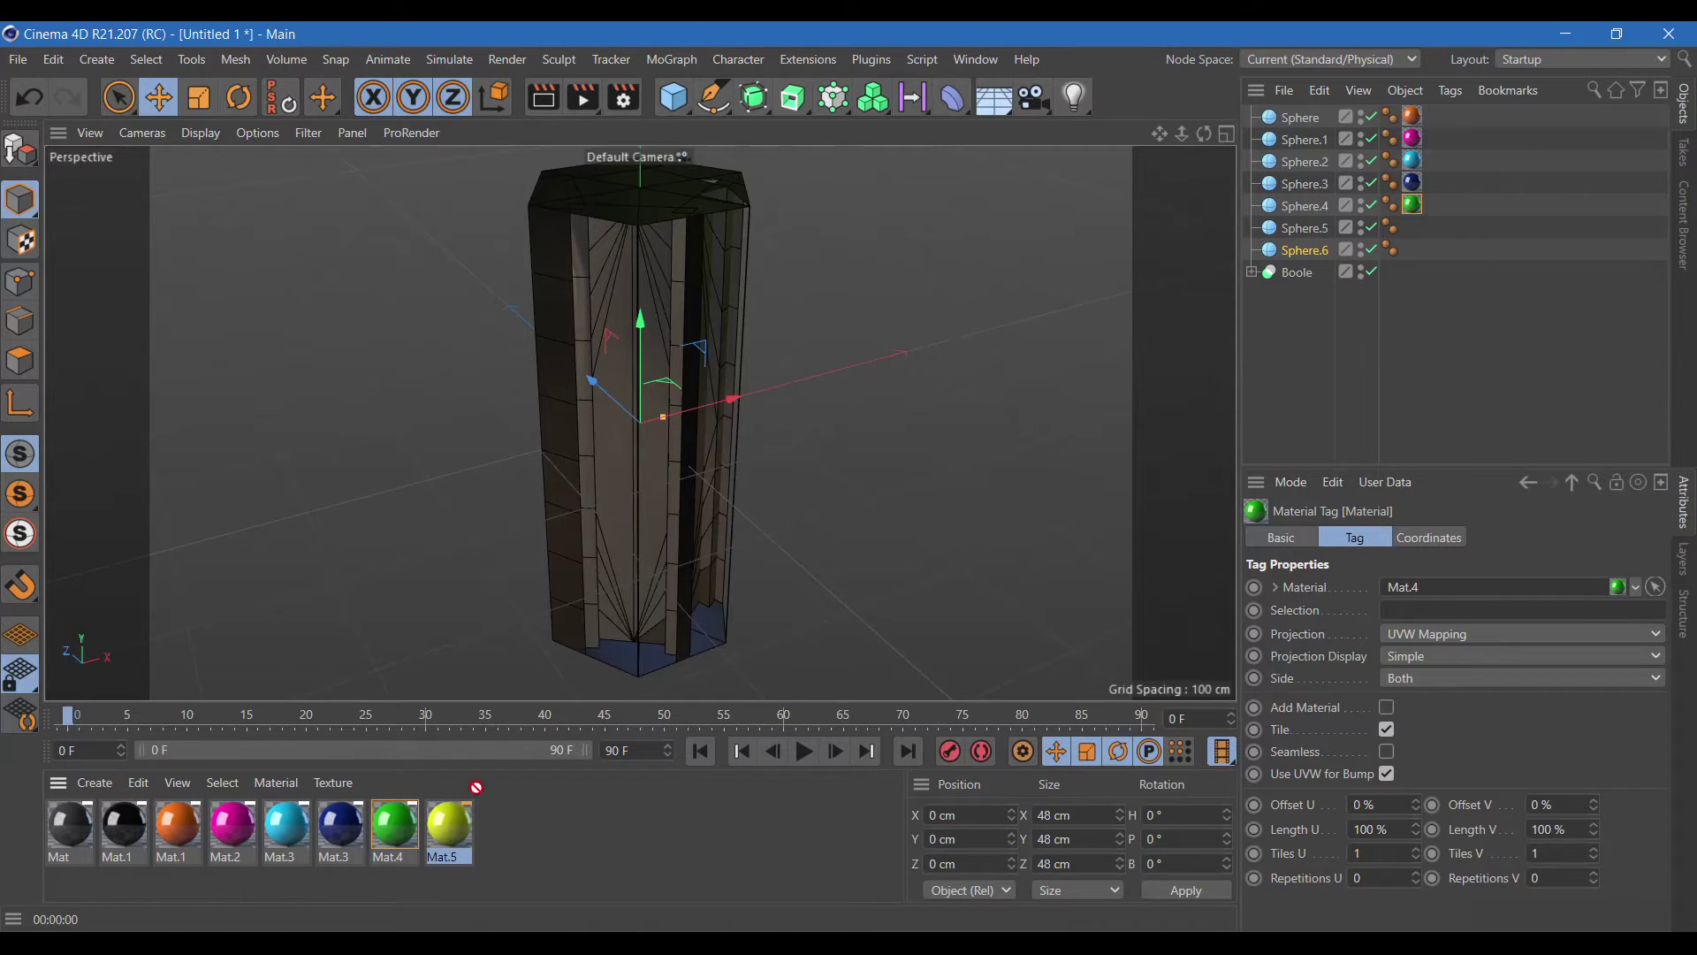
{"action": "left_click_drag", "start_coordinate": [451, 805], "coordinate": [1312, 227]}
- Create a red Mat.6 copy, apply it to Sphere.6, and add a Cloner
{"action": "left_click_drag", "start_coordinate": [448, 827], "coordinate": [502, 826], "text": "ctrl"}
{"action": "double_click", "coordinate": [506, 826]}
{"action": "left_click", "coordinate": [1057, 251]}
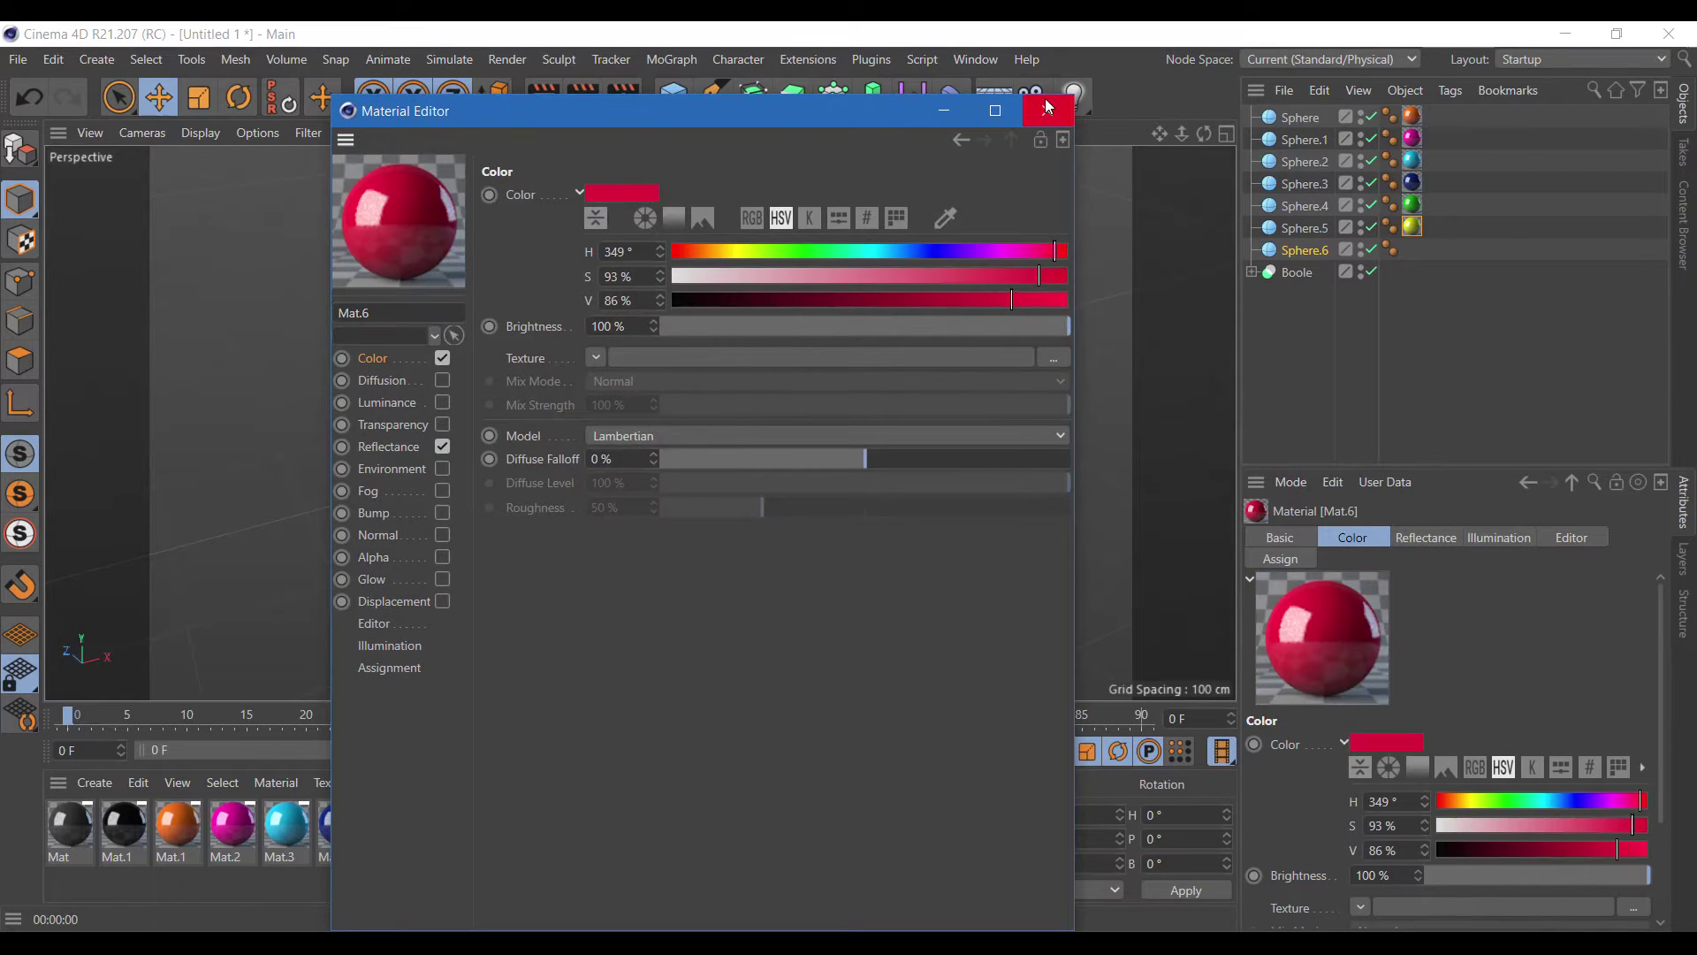
{"action": "left_click", "coordinate": [1048, 111]}
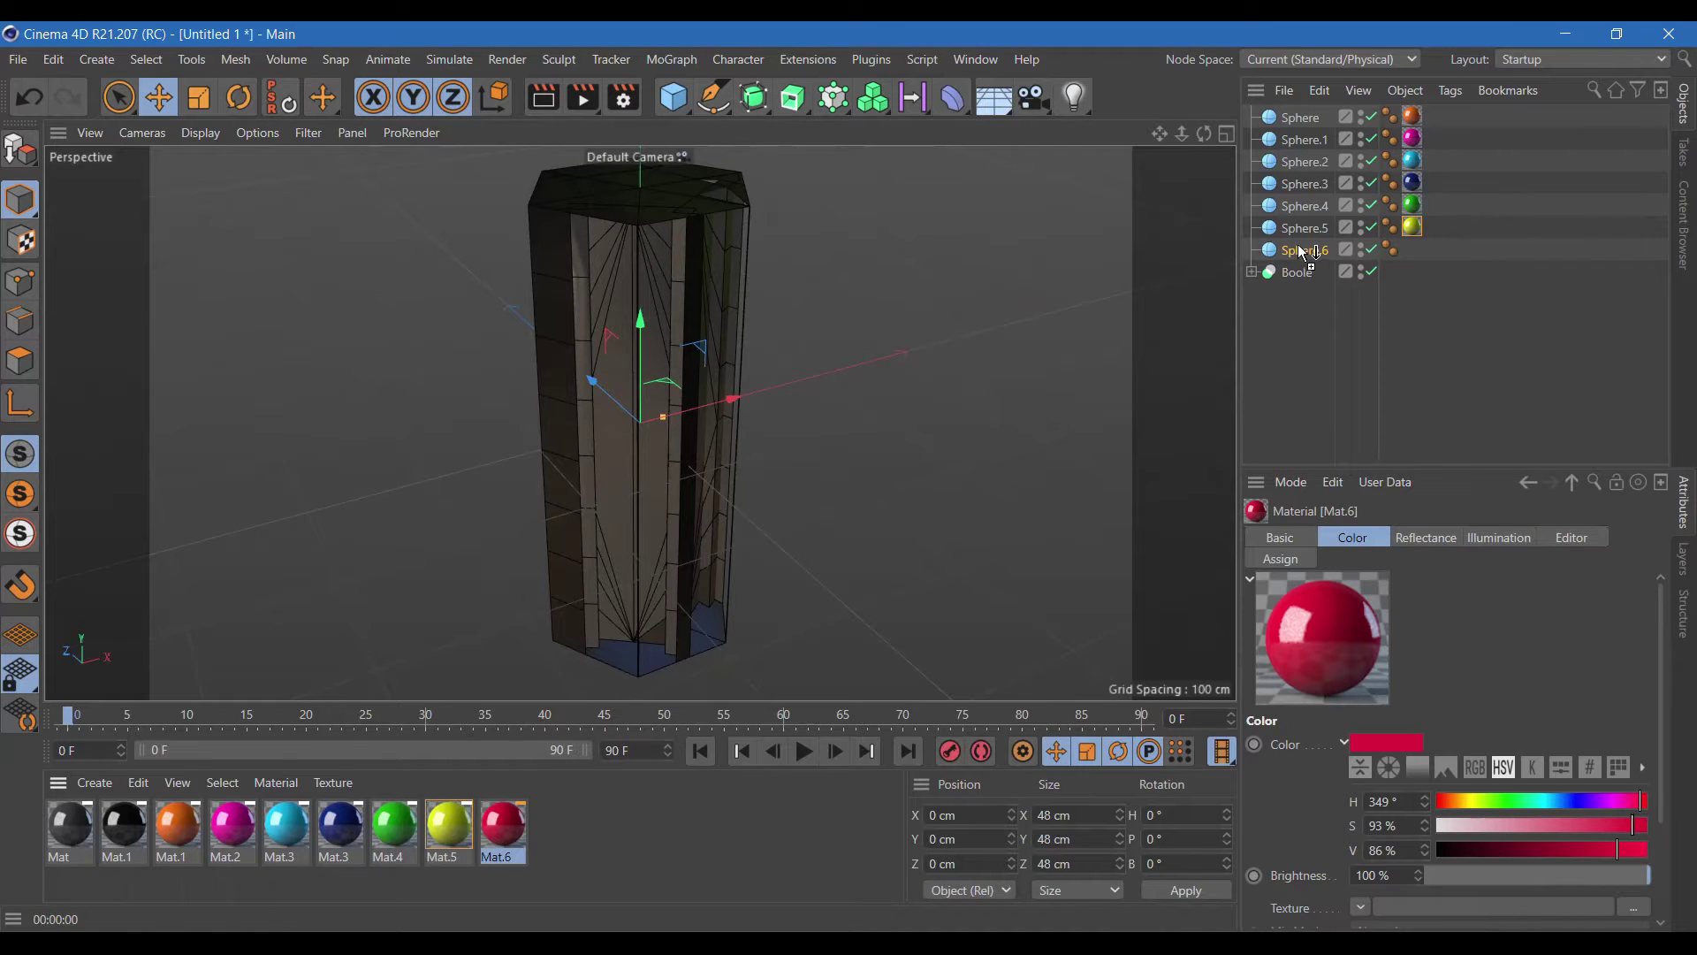
{"action": "left_click_drag", "start_coordinate": [1301, 248], "coordinate": [1297, 247]}
{"action": "left_click", "coordinate": [831, 99]}
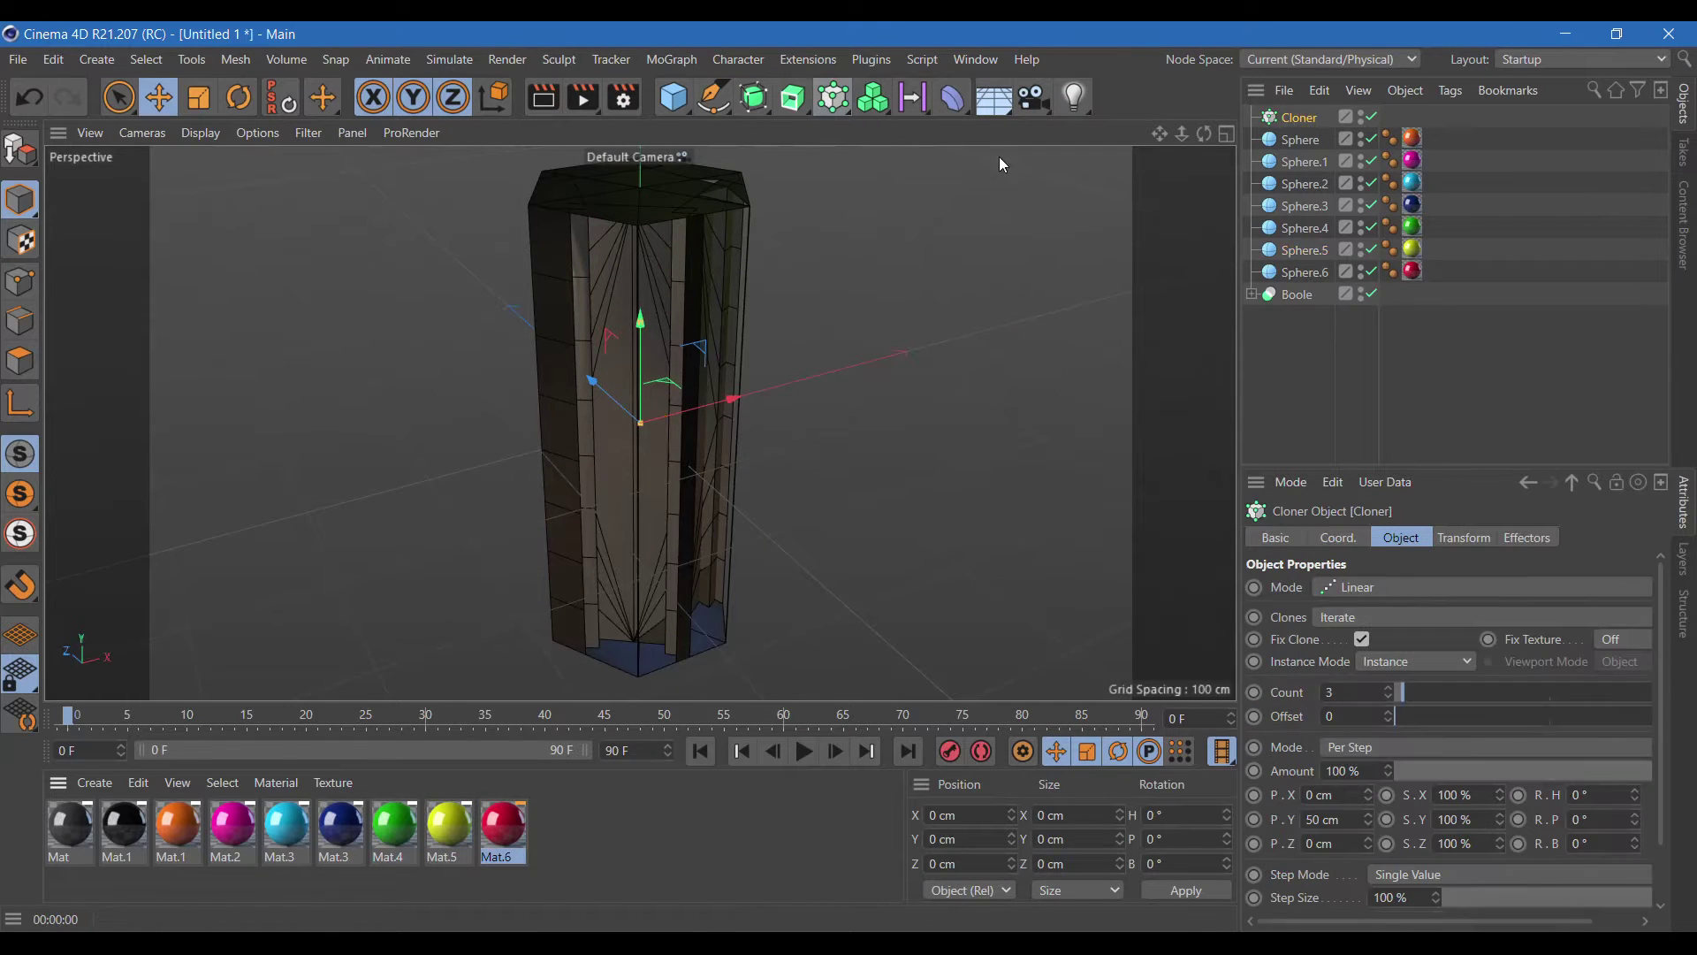
- Place all seven spheres inside the Cloner and raise its count to 6
{"action": "left_click", "coordinate": [1291, 141]}
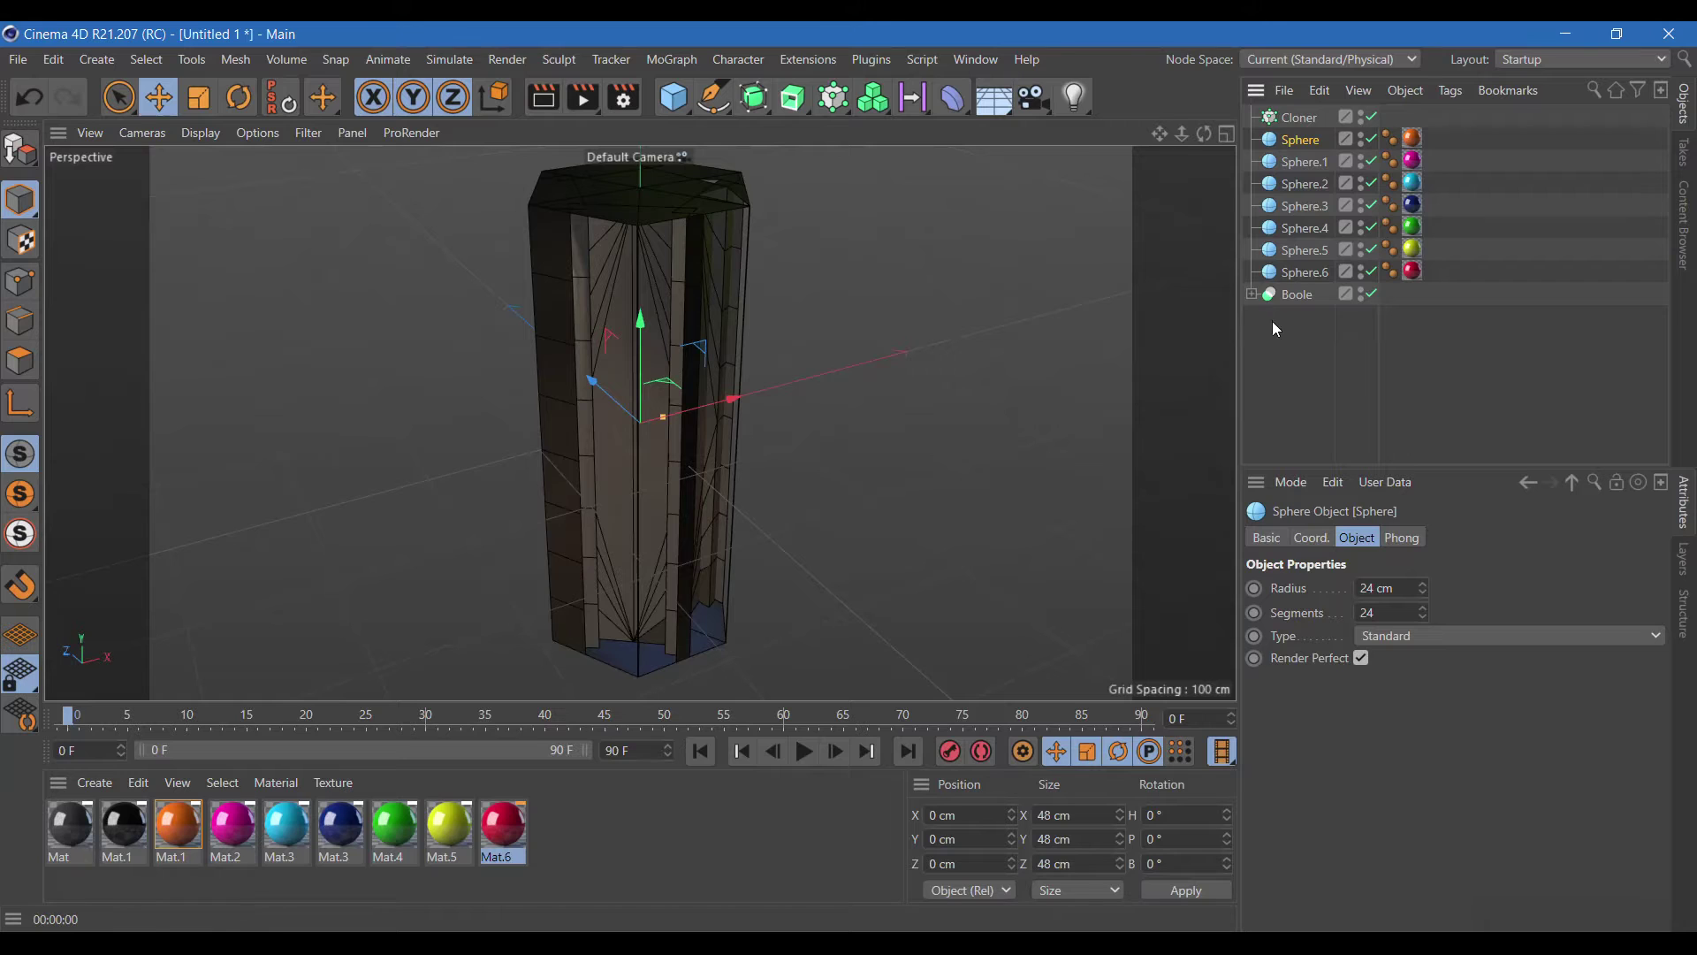
{"action": "left_click", "coordinate": [1296, 278], "text": "shift"}
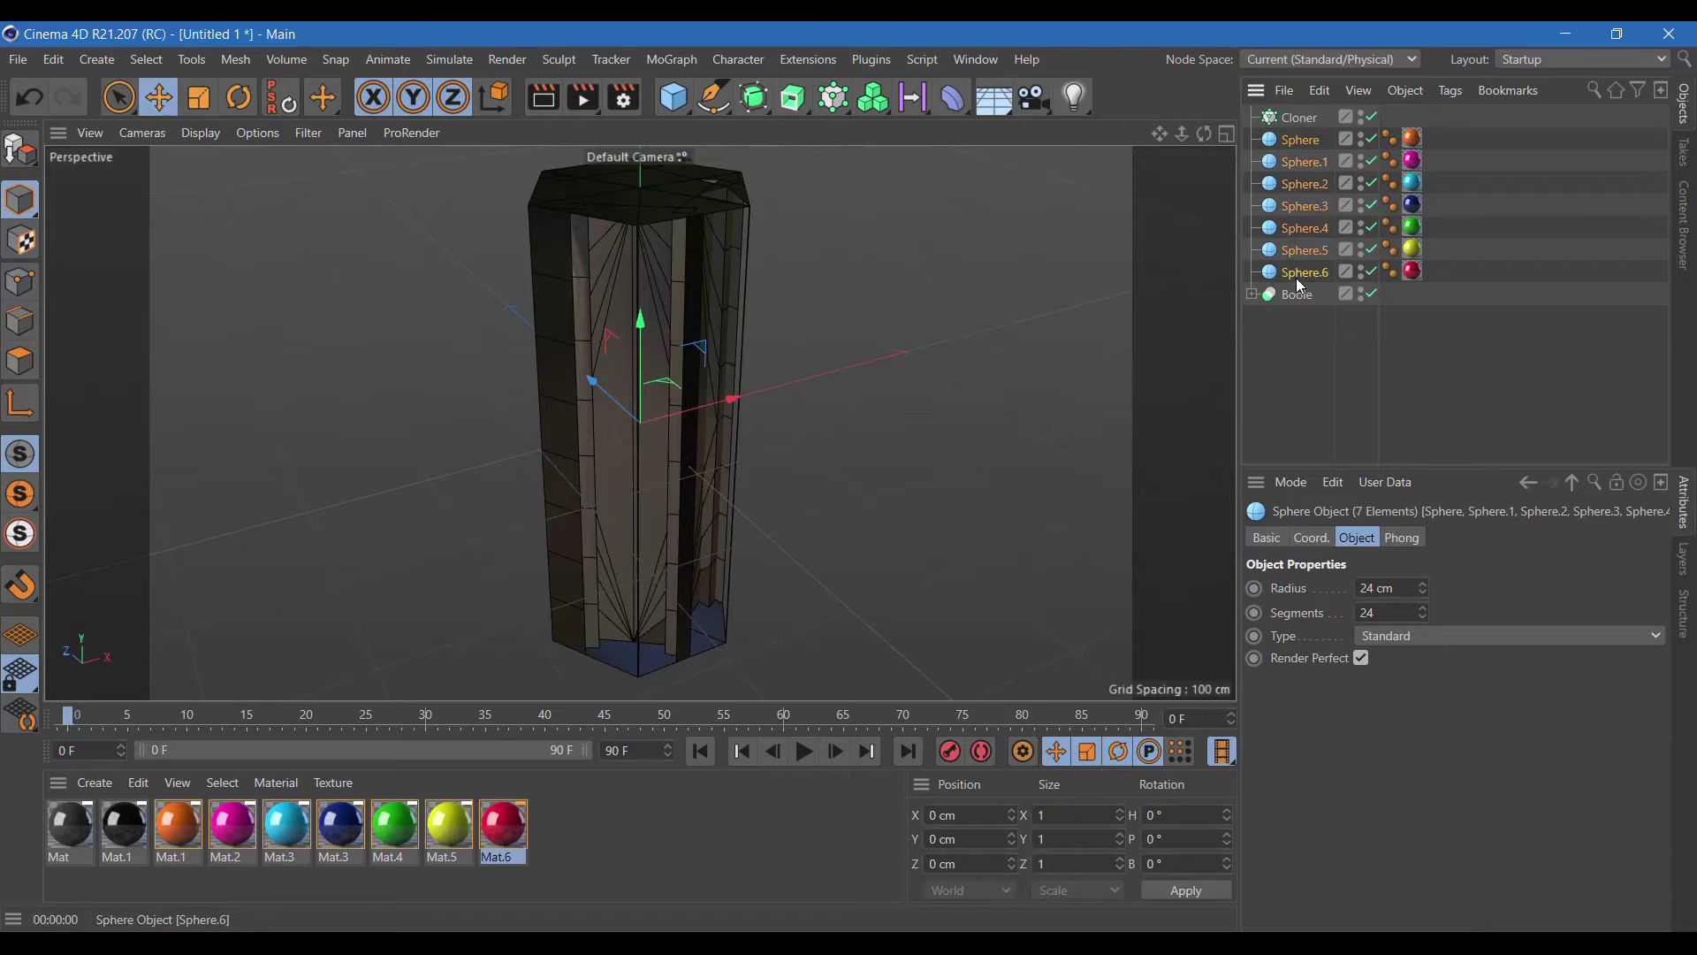
{"action": "left_click_drag", "start_coordinate": [1309, 124], "coordinate": [1307, 120]}
{"action": "left_click", "coordinate": [1299, 117]}
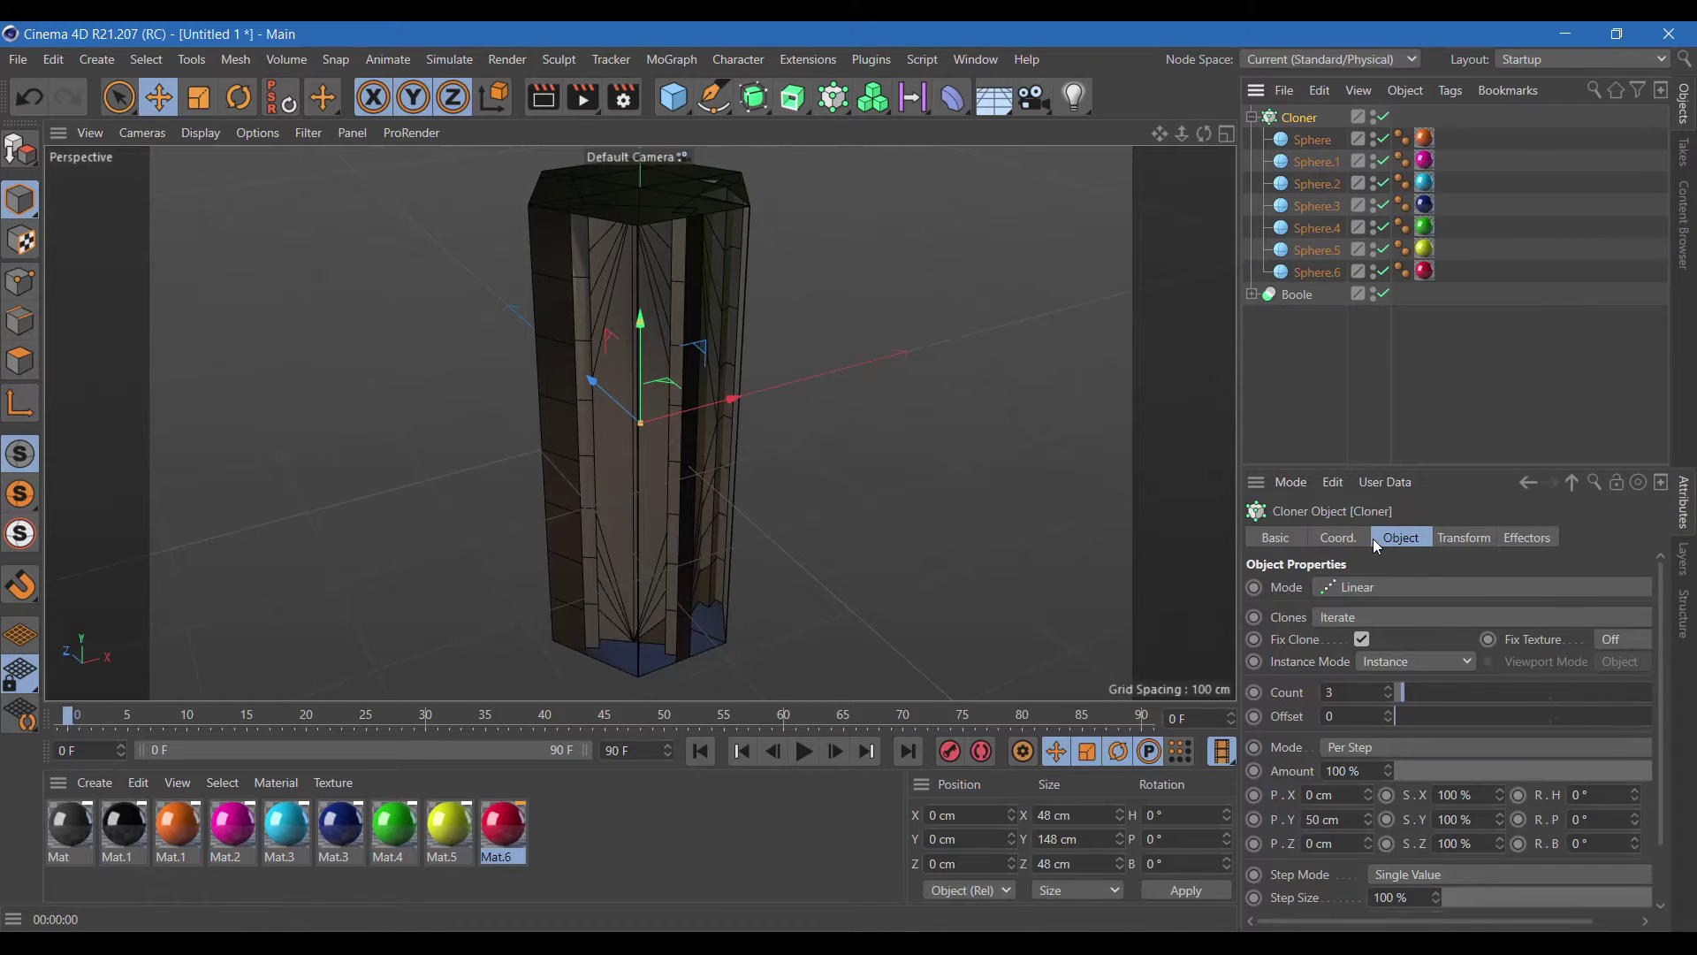
{"action": "left_click", "coordinate": [1393, 689]}
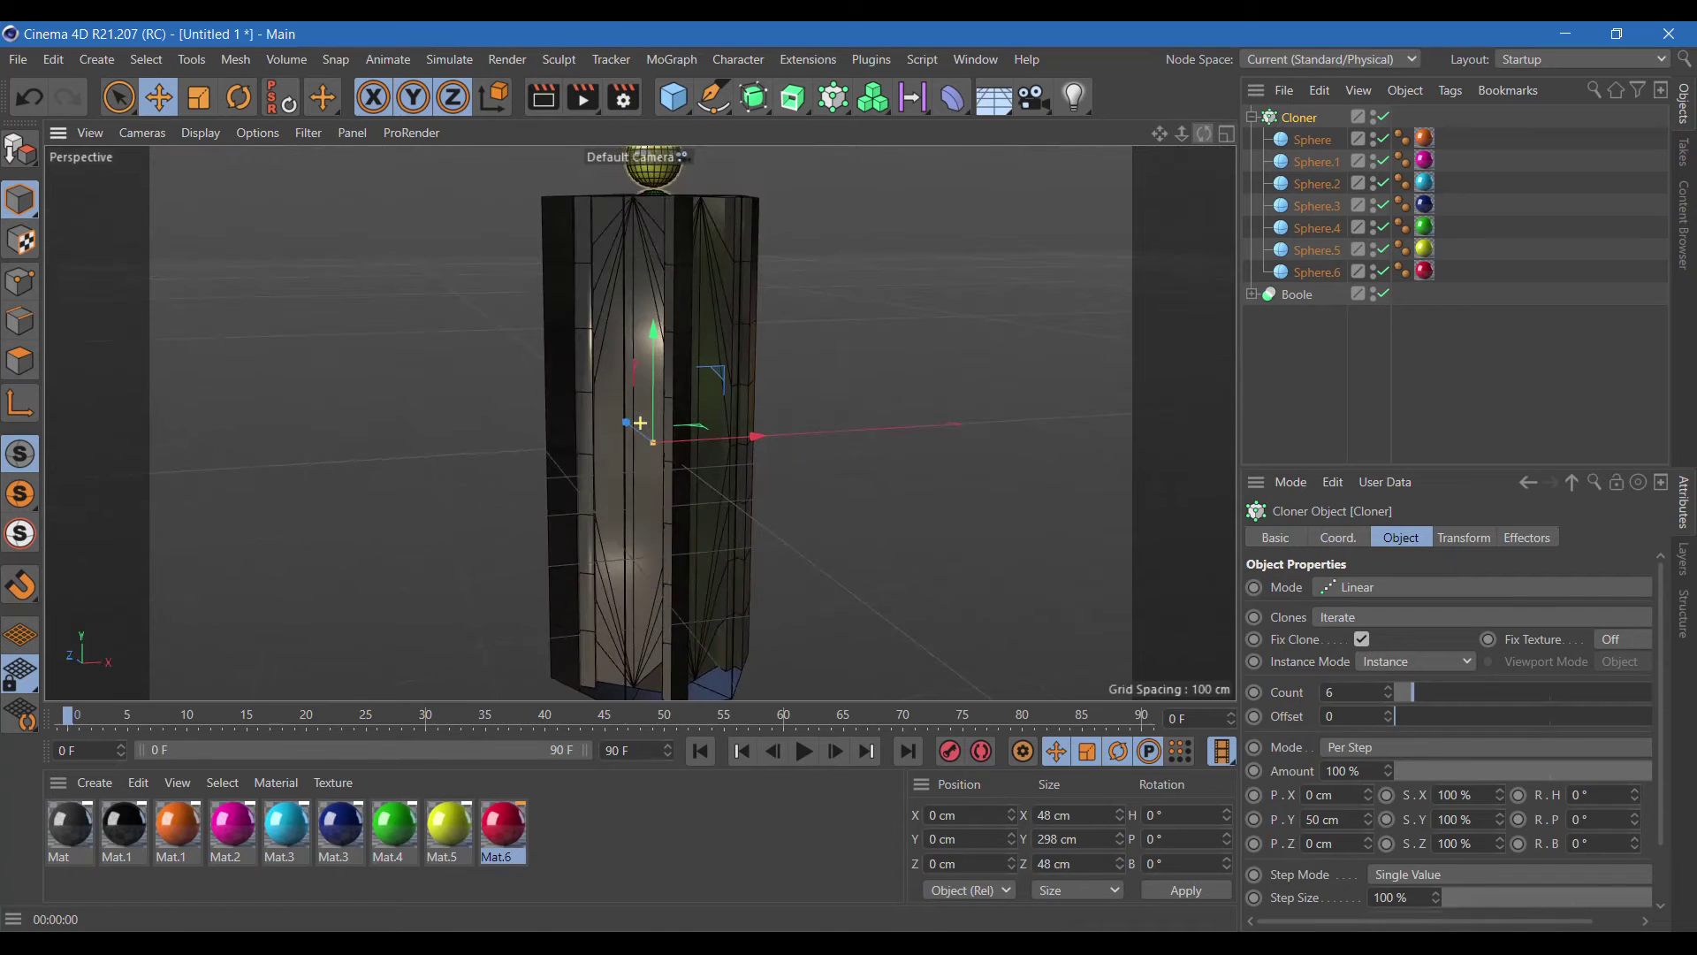
- Position the sphere stack inside the column, set the count to 8, and render a preview
{"action": "left_click_drag", "start_coordinate": [656, 343], "coordinate": [628, 610]}
{"action": "left_click_drag", "start_coordinate": [1201, 142], "coordinate": [1229, 150]}
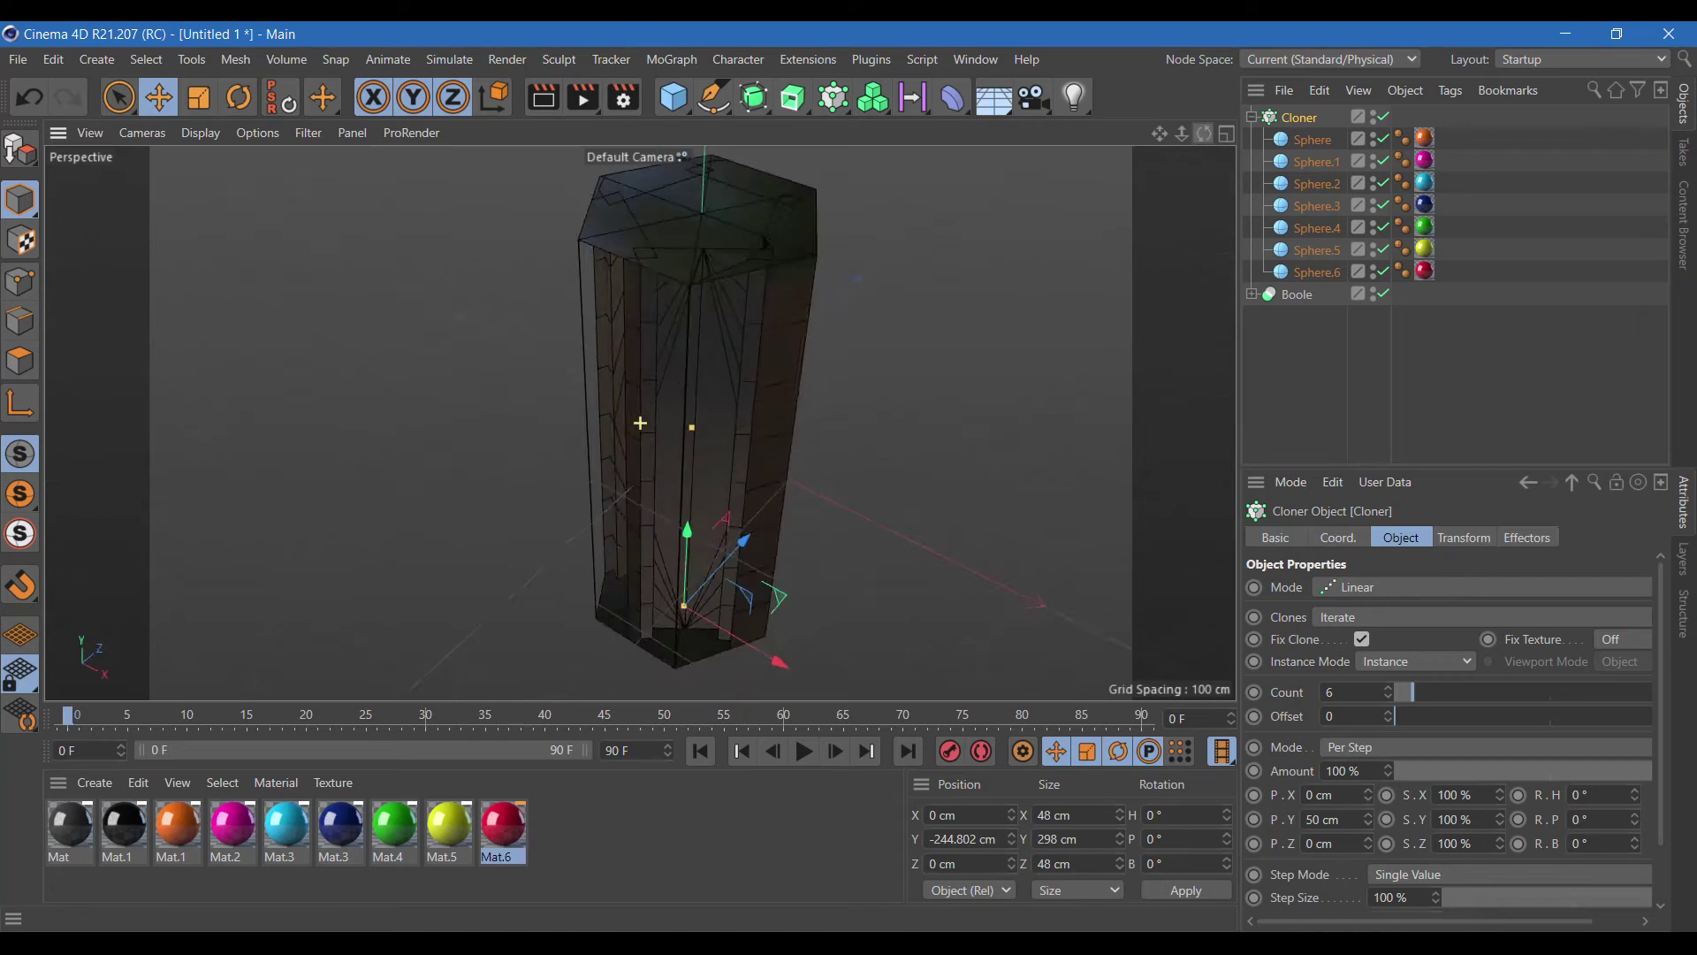
{"action": "mouse_move", "coordinate": [736, 597]}
{"action": "left_mouse_down"}
{"action": "mouse_move", "coordinate": [720, 575]}
{"action": "mouse_move", "coordinate": [725, 617]}
{"action": "left_mouse_up"}
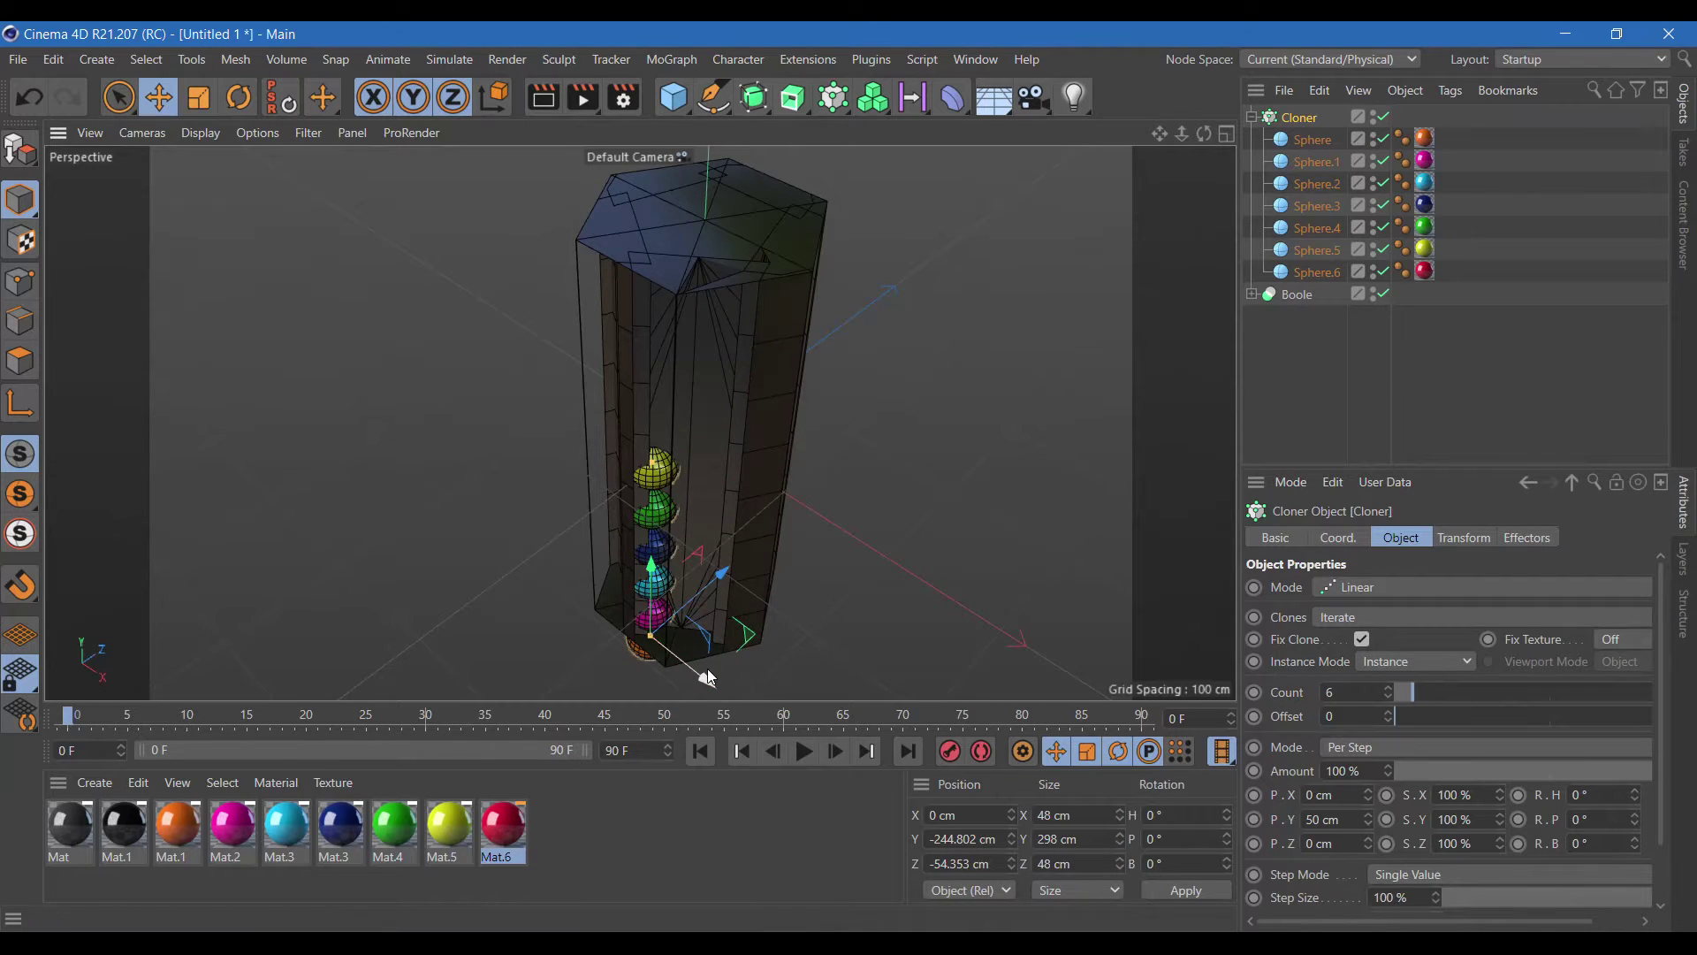
{"action": "left_click_drag", "start_coordinate": [707, 677], "coordinate": [732, 682]}
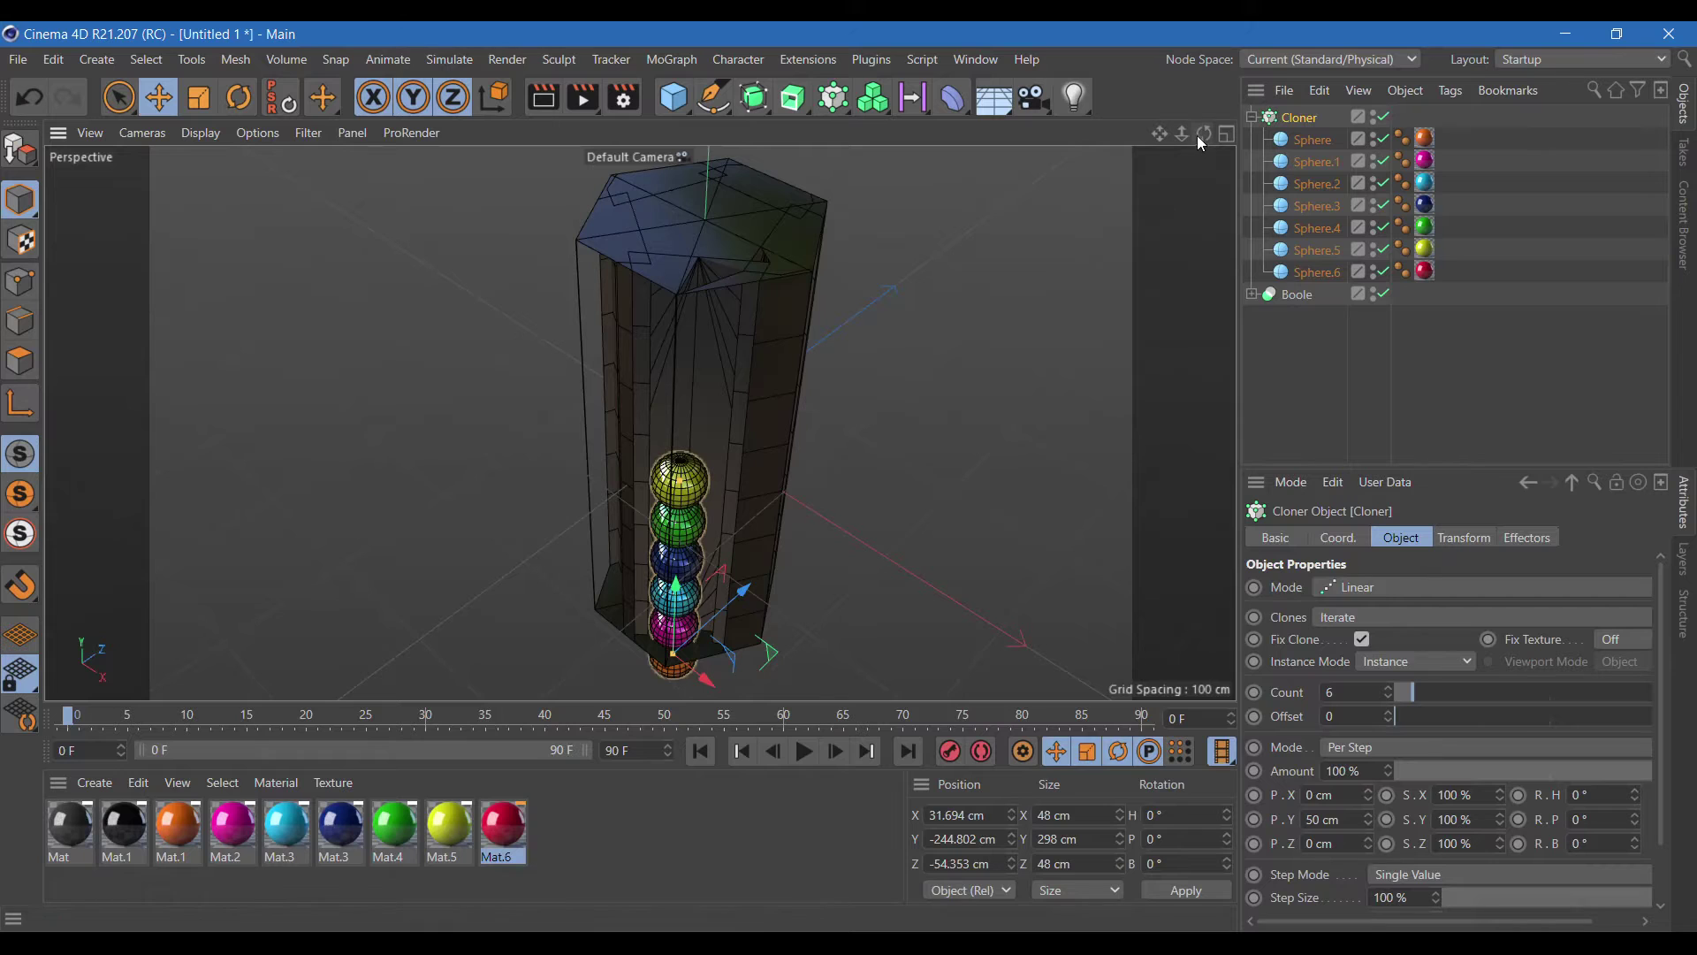
{"action": "left_click_drag", "start_coordinate": [1202, 135], "coordinate": [1015, 364]}
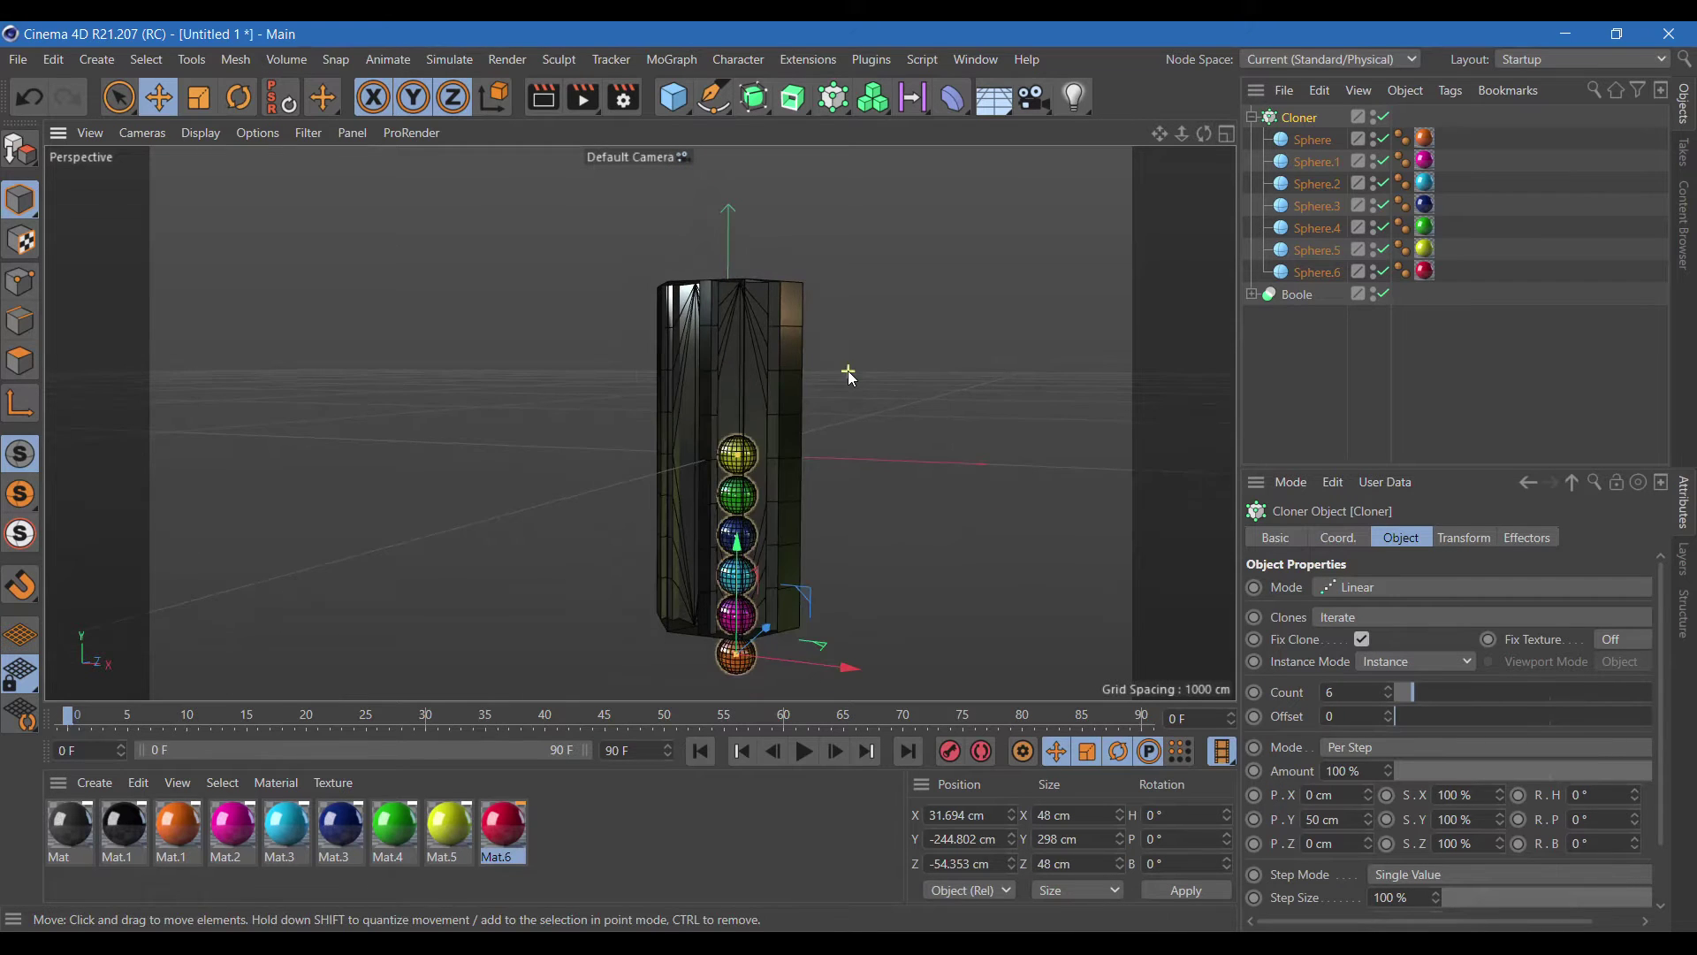
{"action": "left_click_drag", "start_coordinate": [747, 580], "coordinate": [747, 524]}
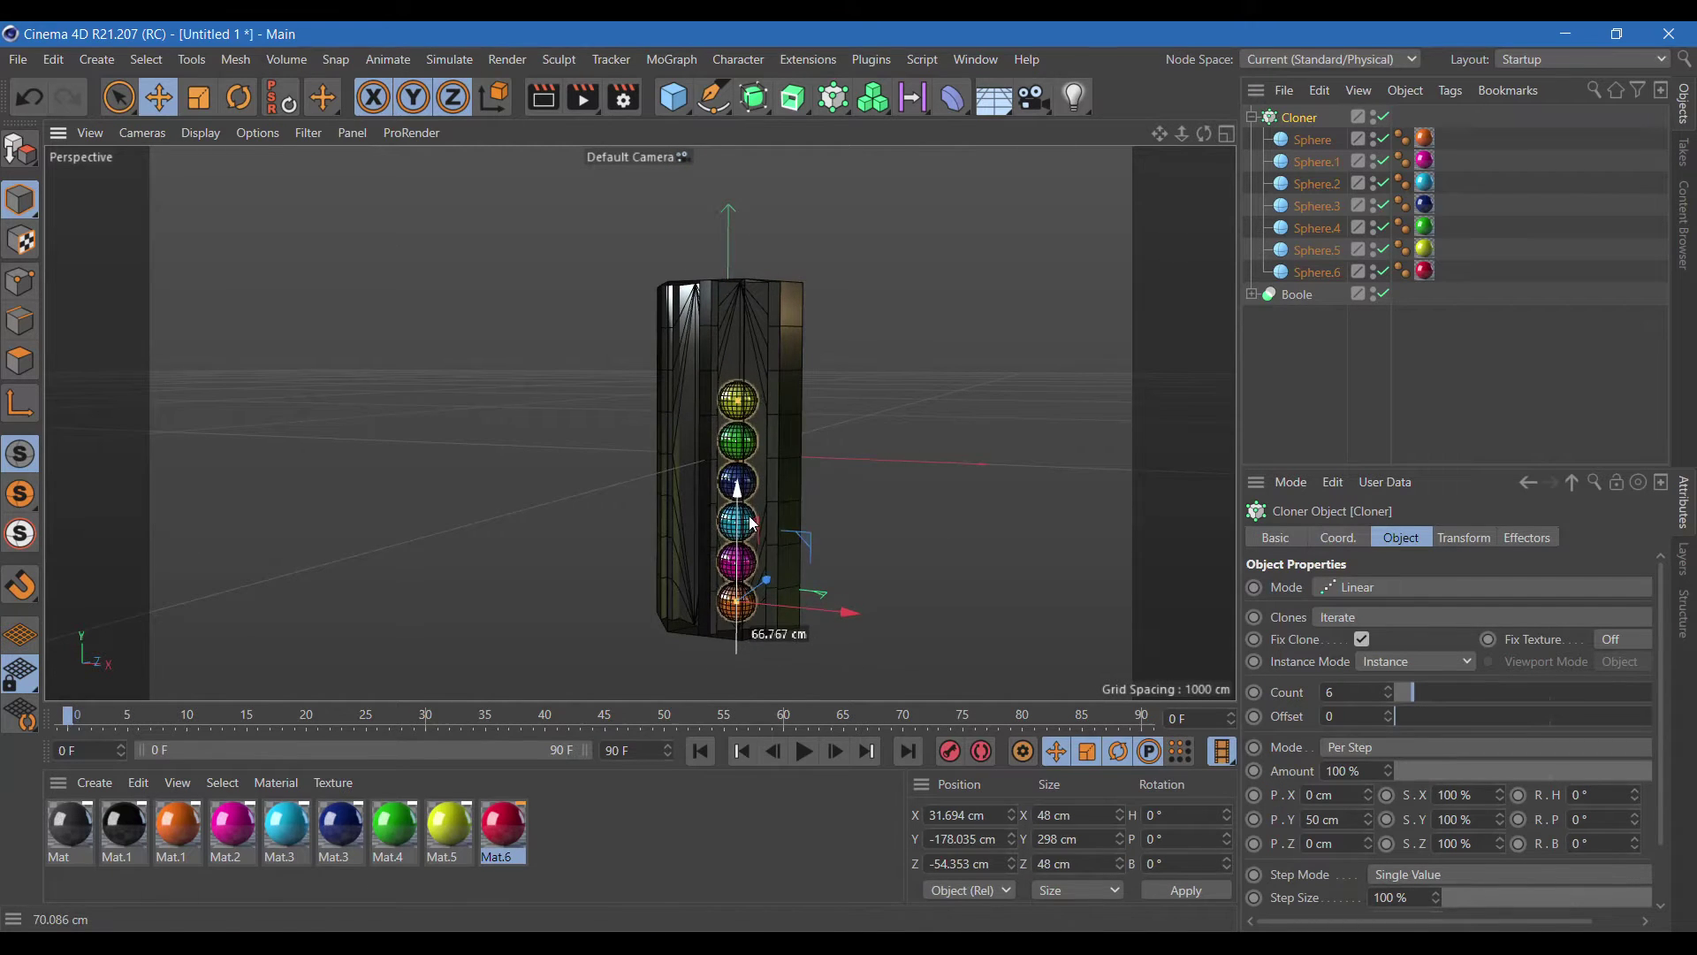
{"action": "left_click", "coordinate": [1387, 688]}
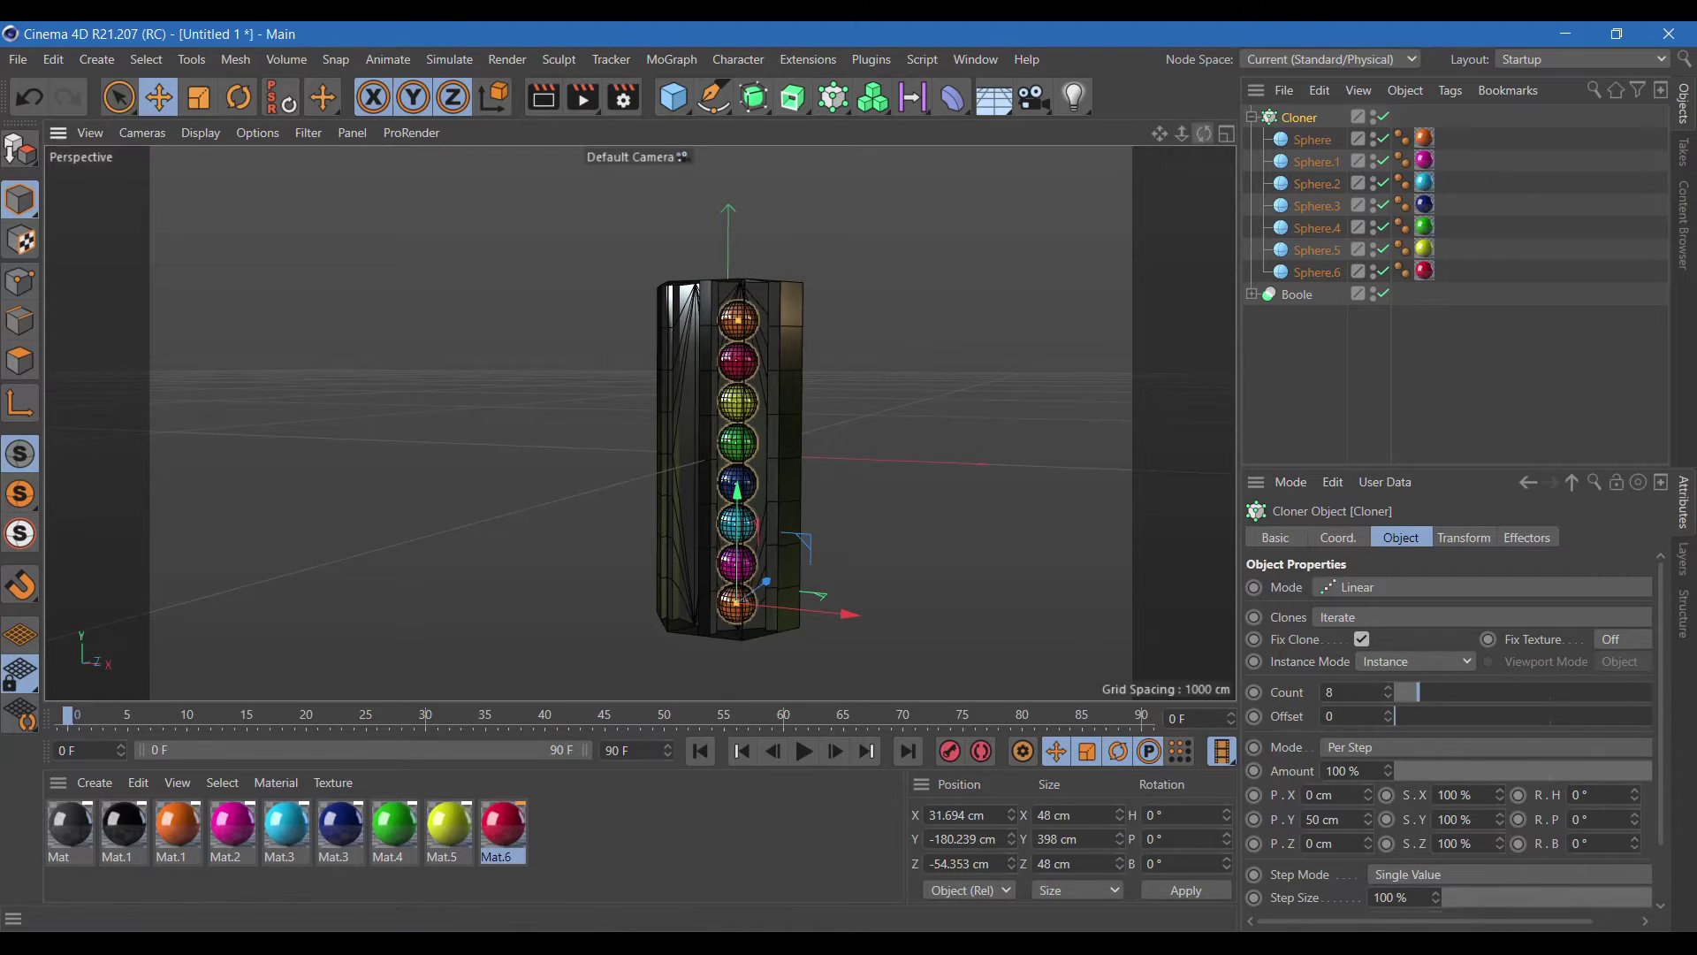
{"action": "left_click_drag", "start_coordinate": [1204, 133], "coordinate": [1238, 177]}
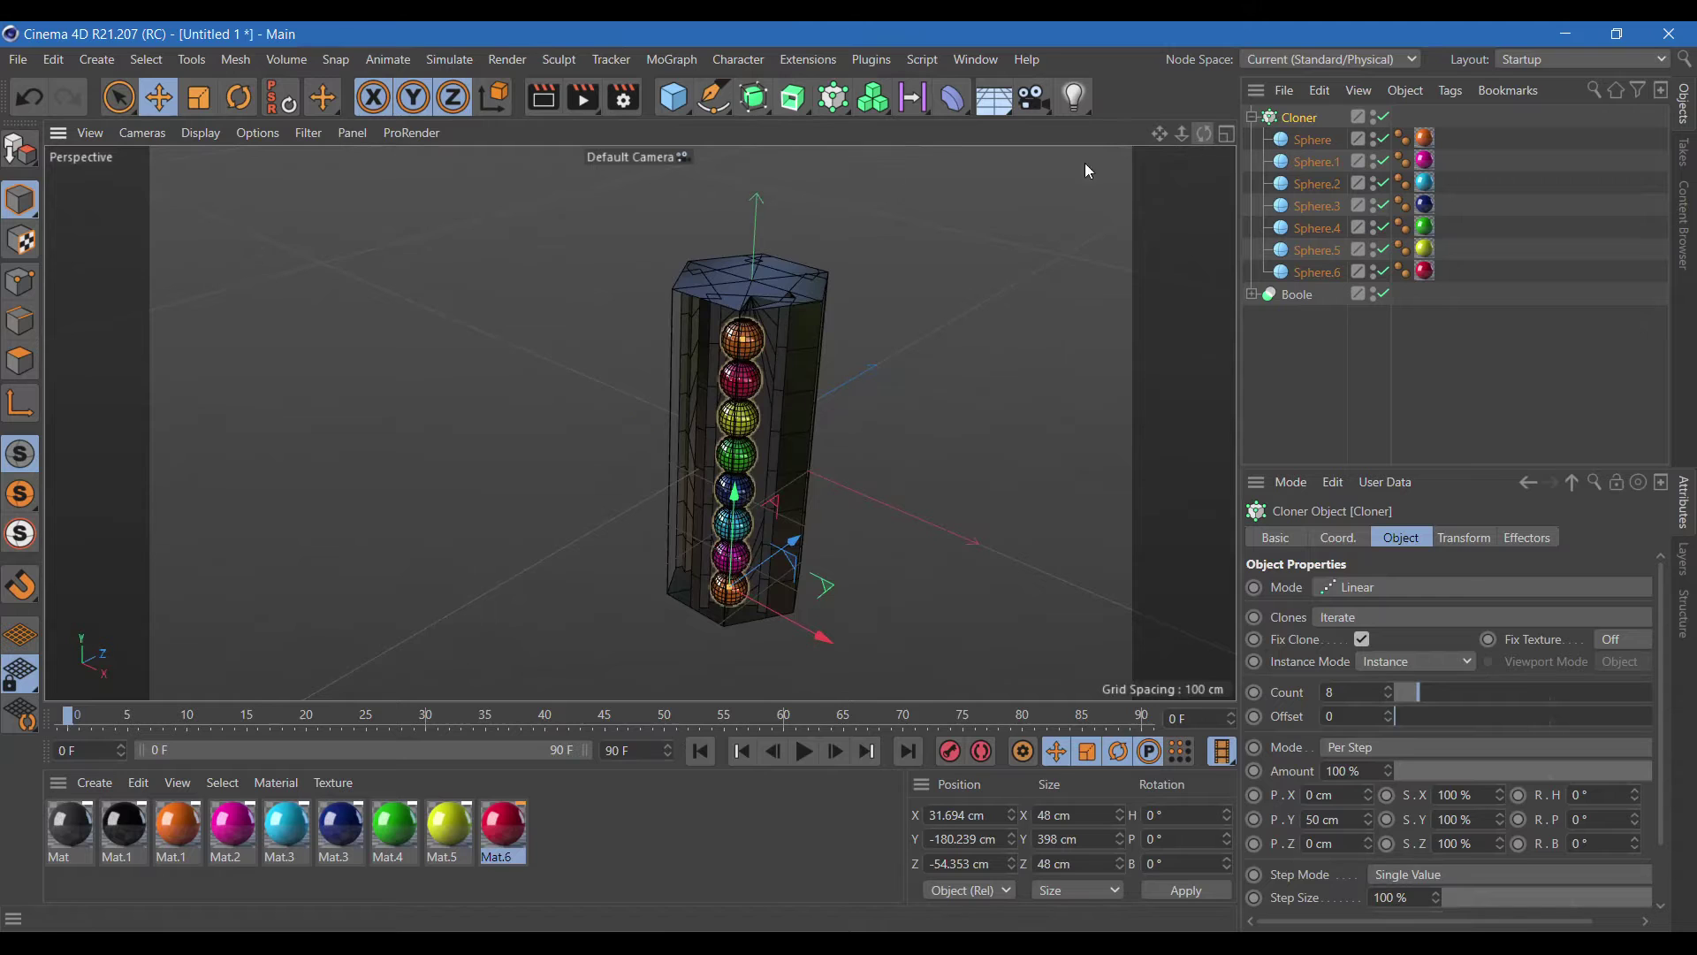
{"action": "left_click", "coordinate": [542, 97]}
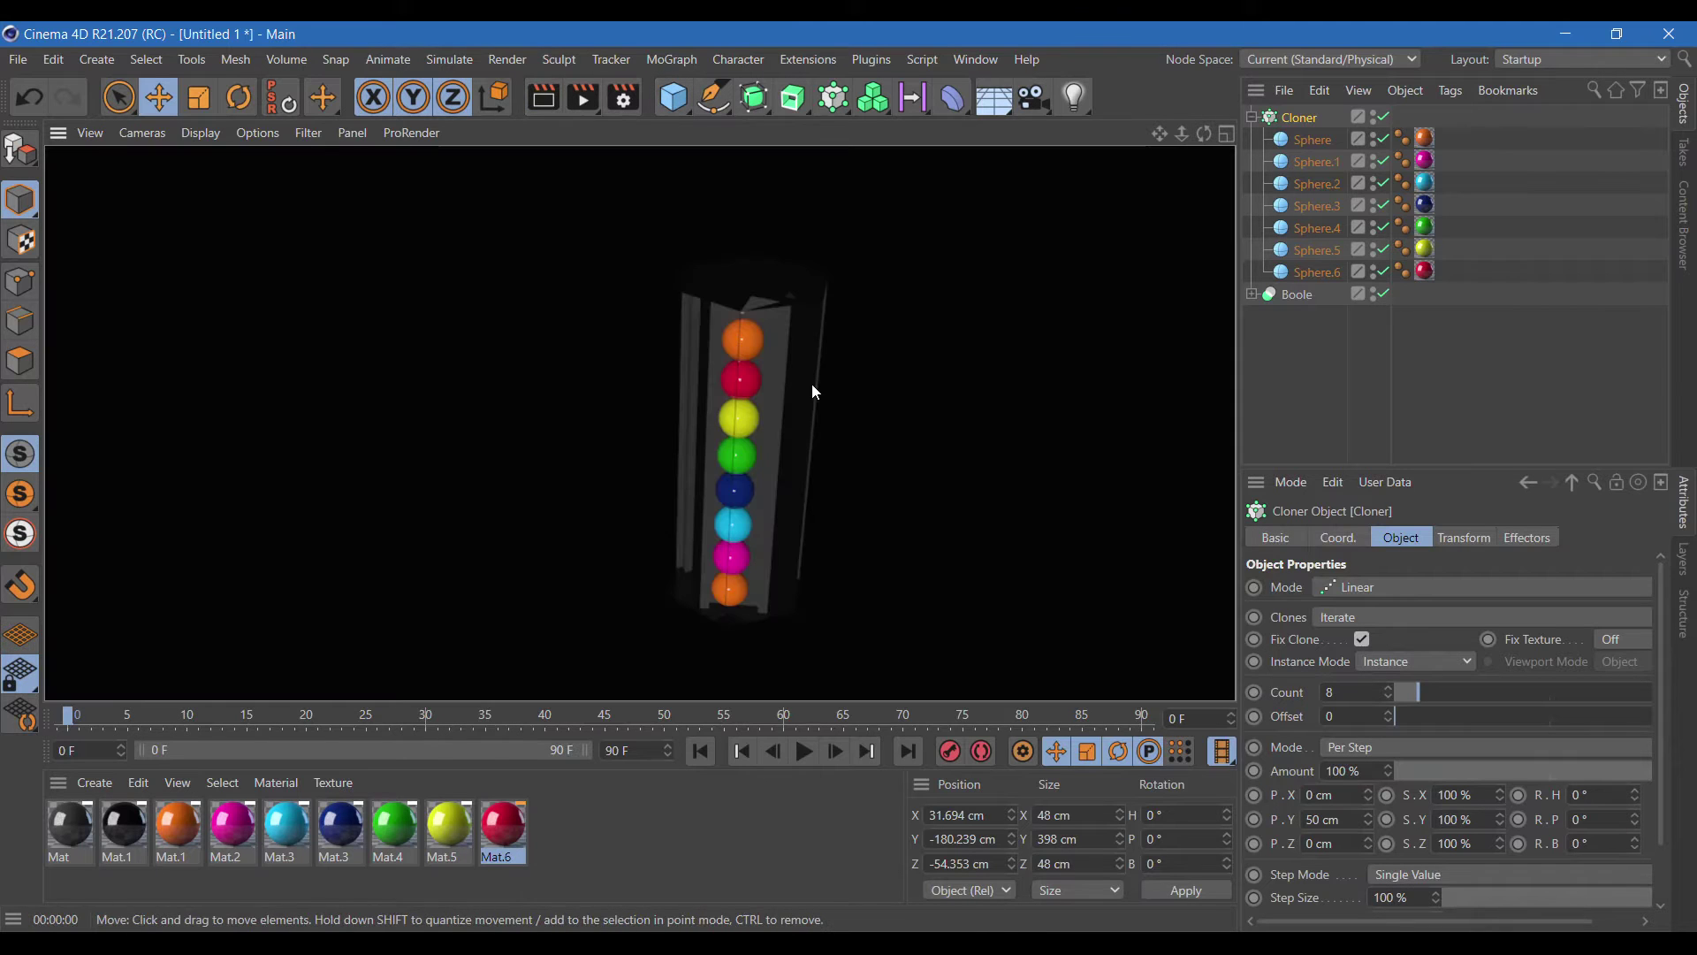
- Set Mat.1's value to 95% so the material turns white
{"action": "double_click", "coordinate": [121, 836]}
{"action": "left_click", "coordinate": [1048, 301]}
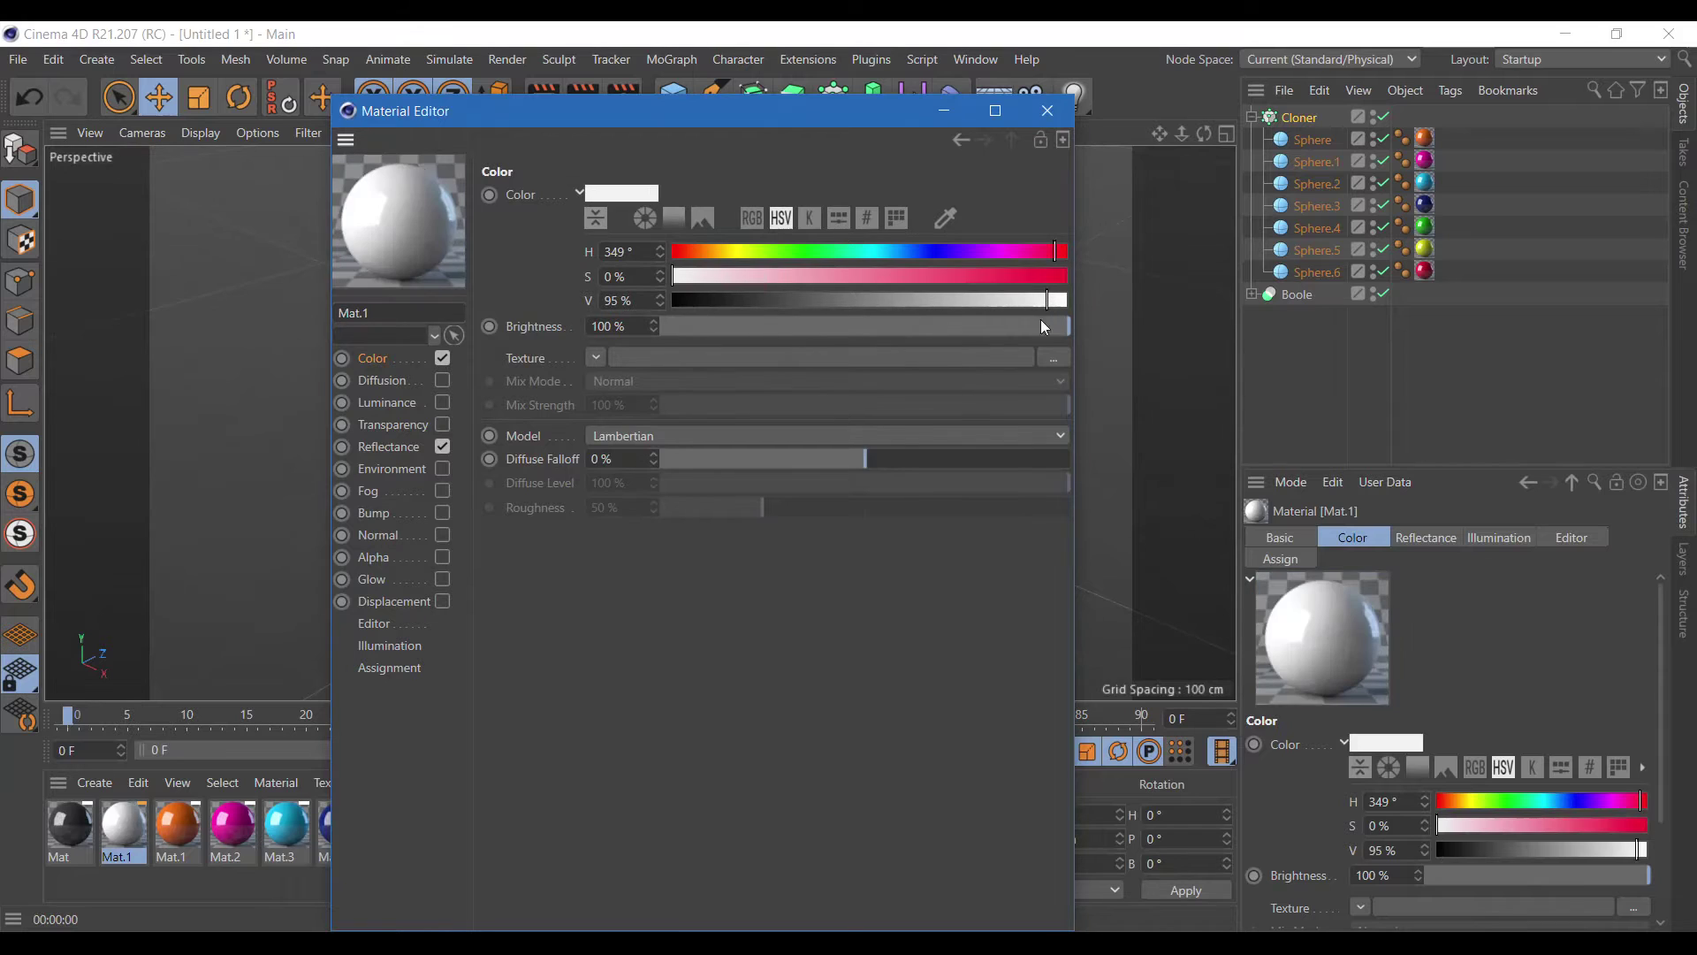
{"action": "left_click", "coordinate": [1048, 111]}
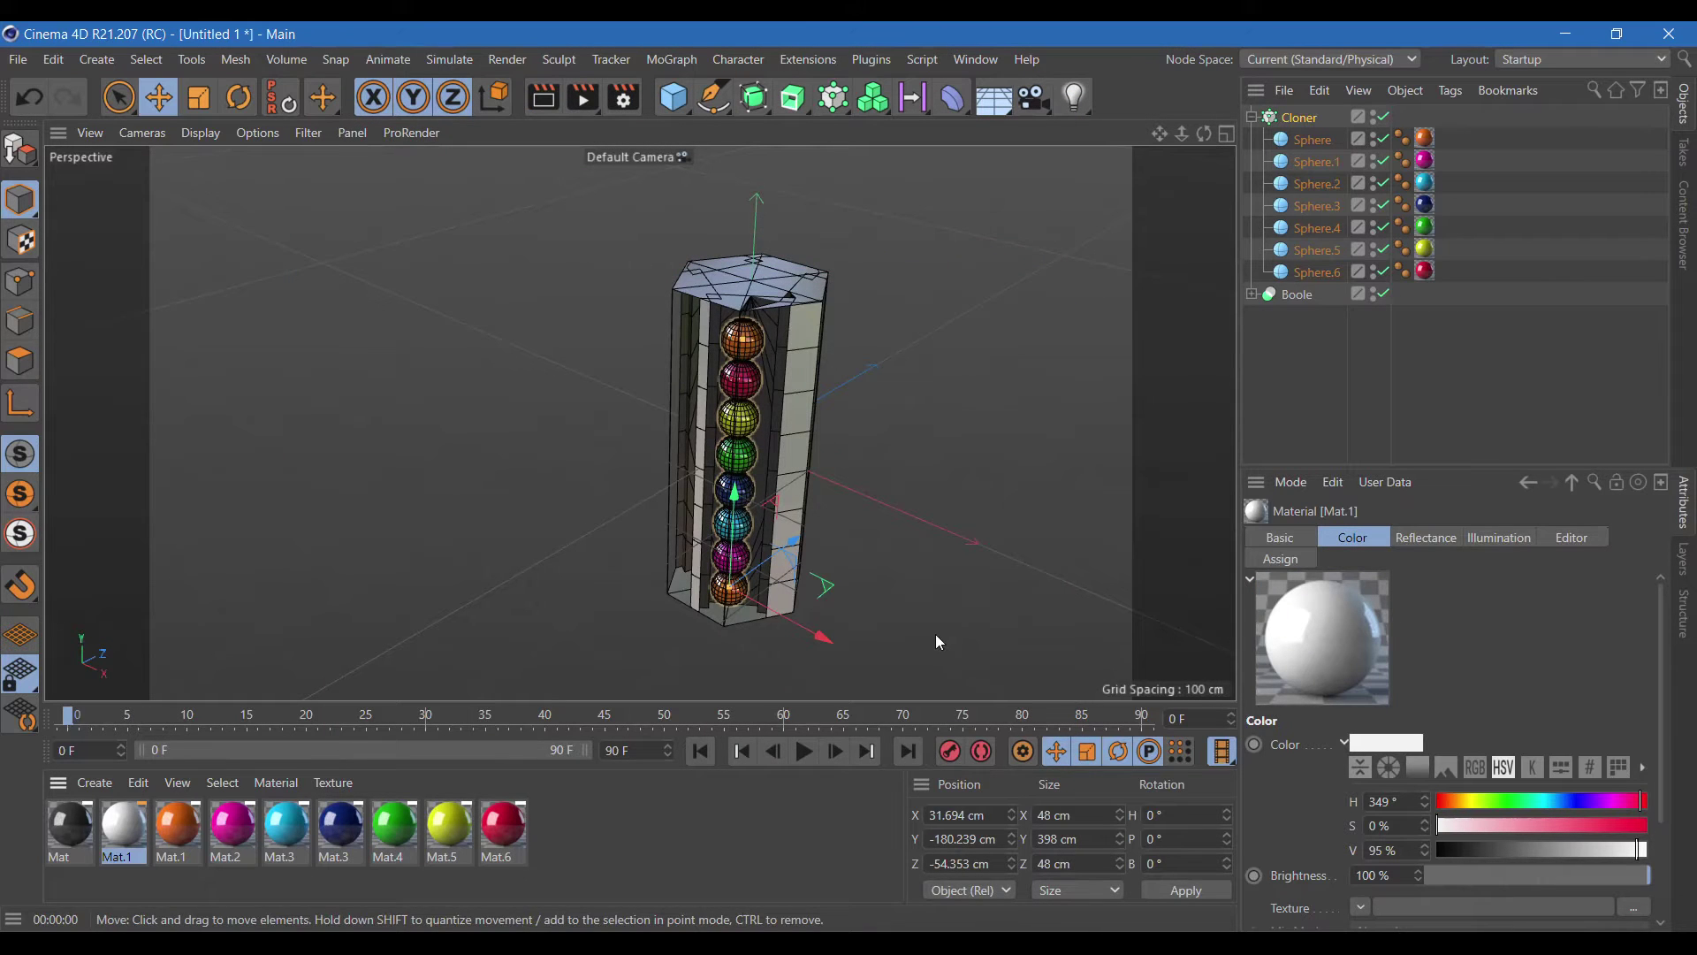
- Lighten Mat to 64% grey and add a second Cloner
{"action": "double_click", "coordinate": [70, 827]}
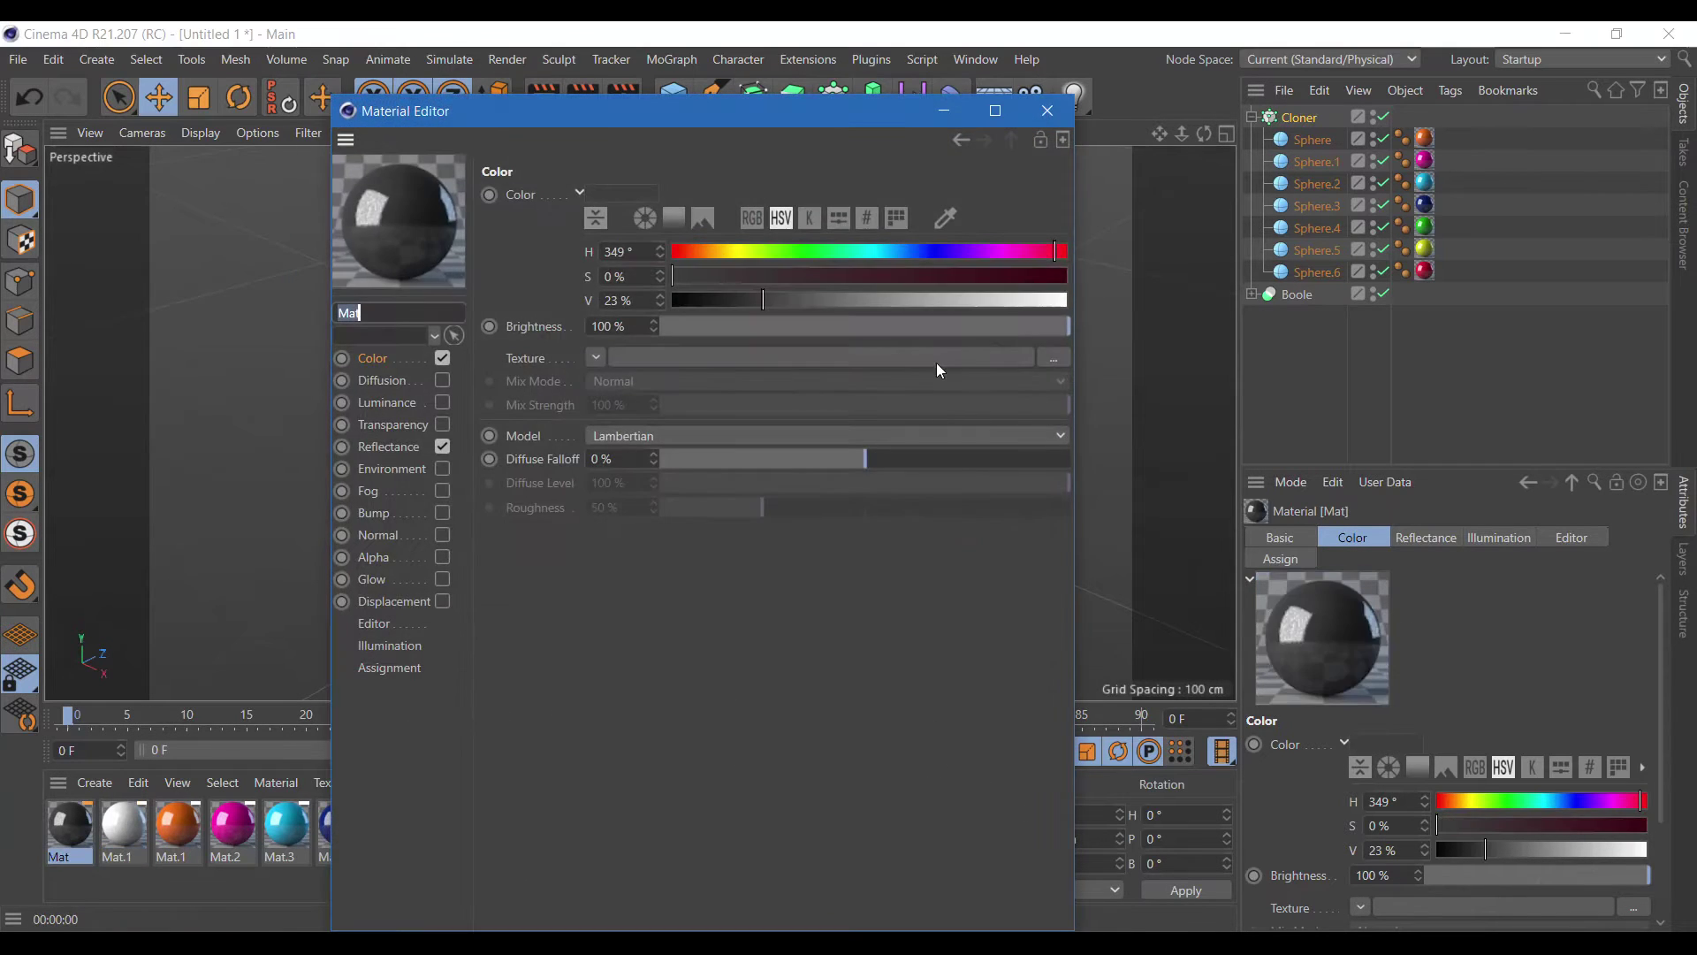
{"action": "left_click", "coordinate": [924, 300]}
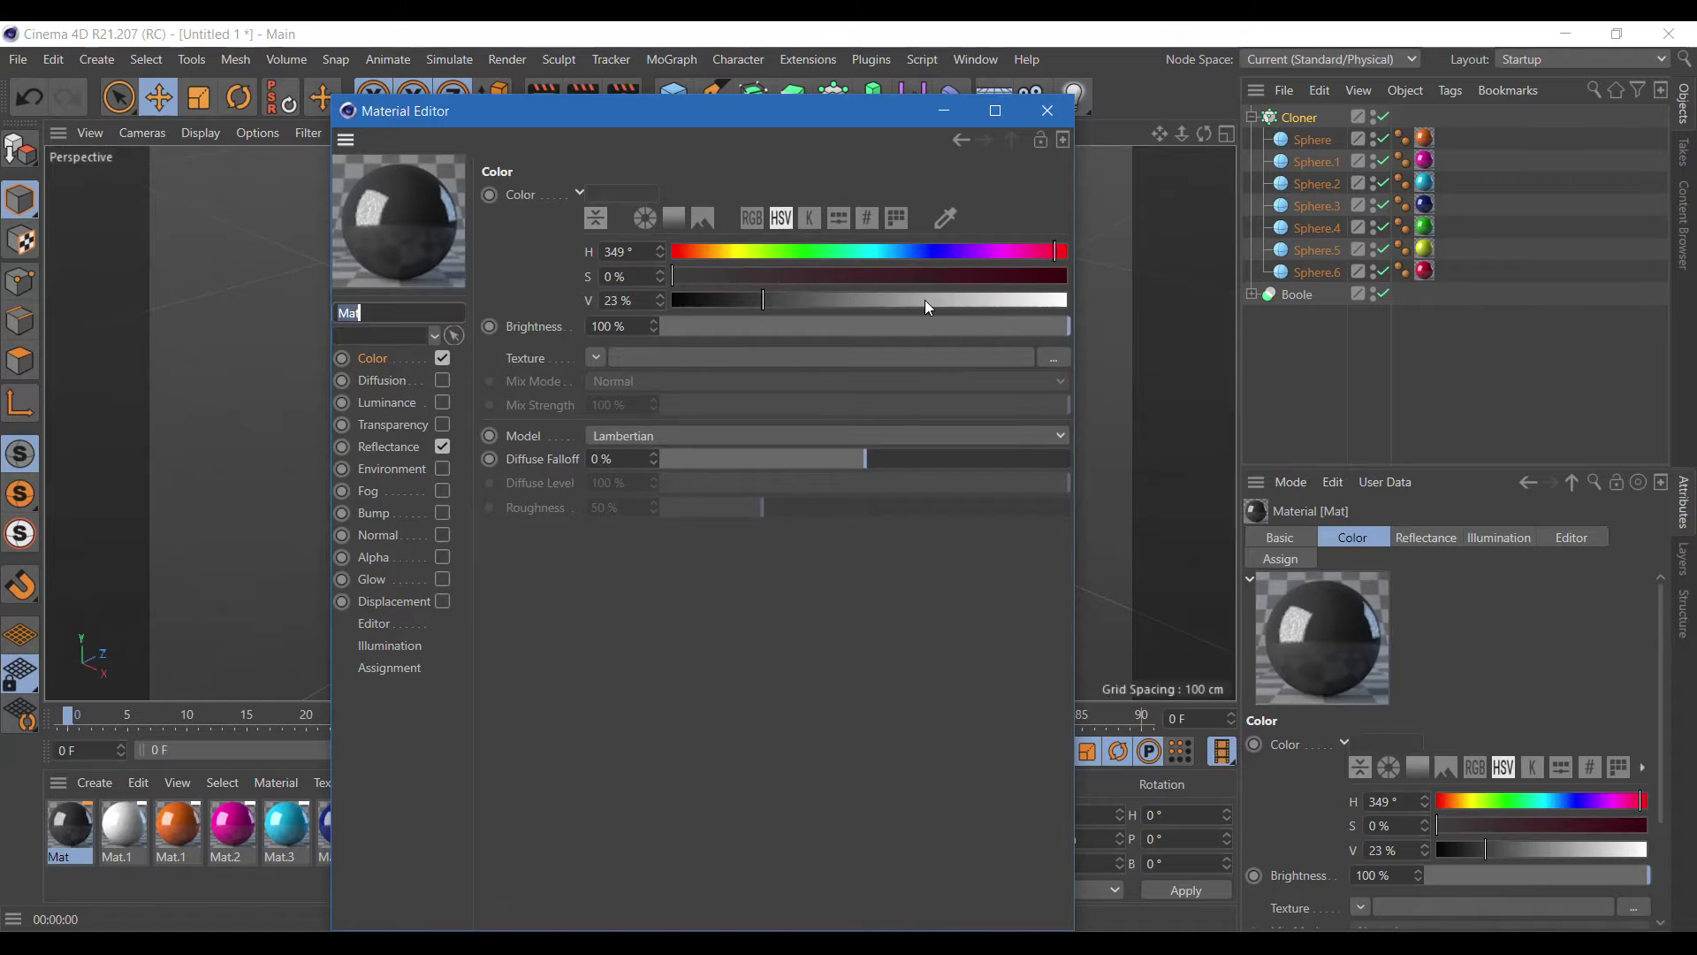
{"action": "left_click", "coordinate": [1057, 117]}
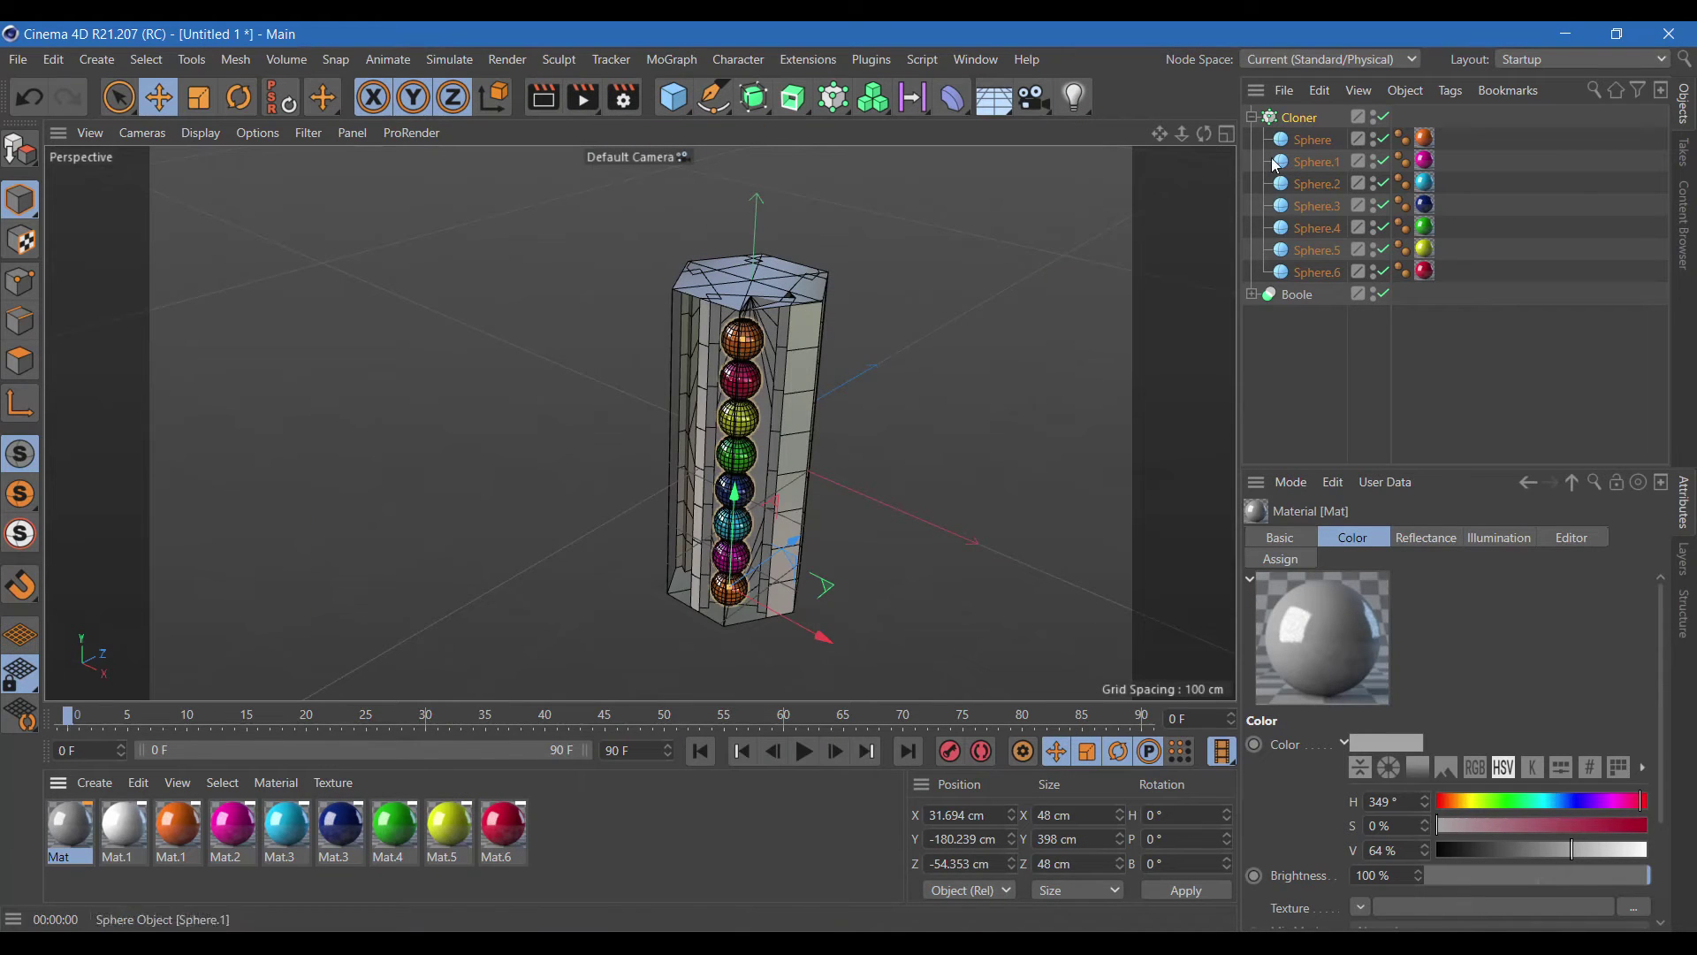
{"action": "left_click", "coordinate": [833, 98]}
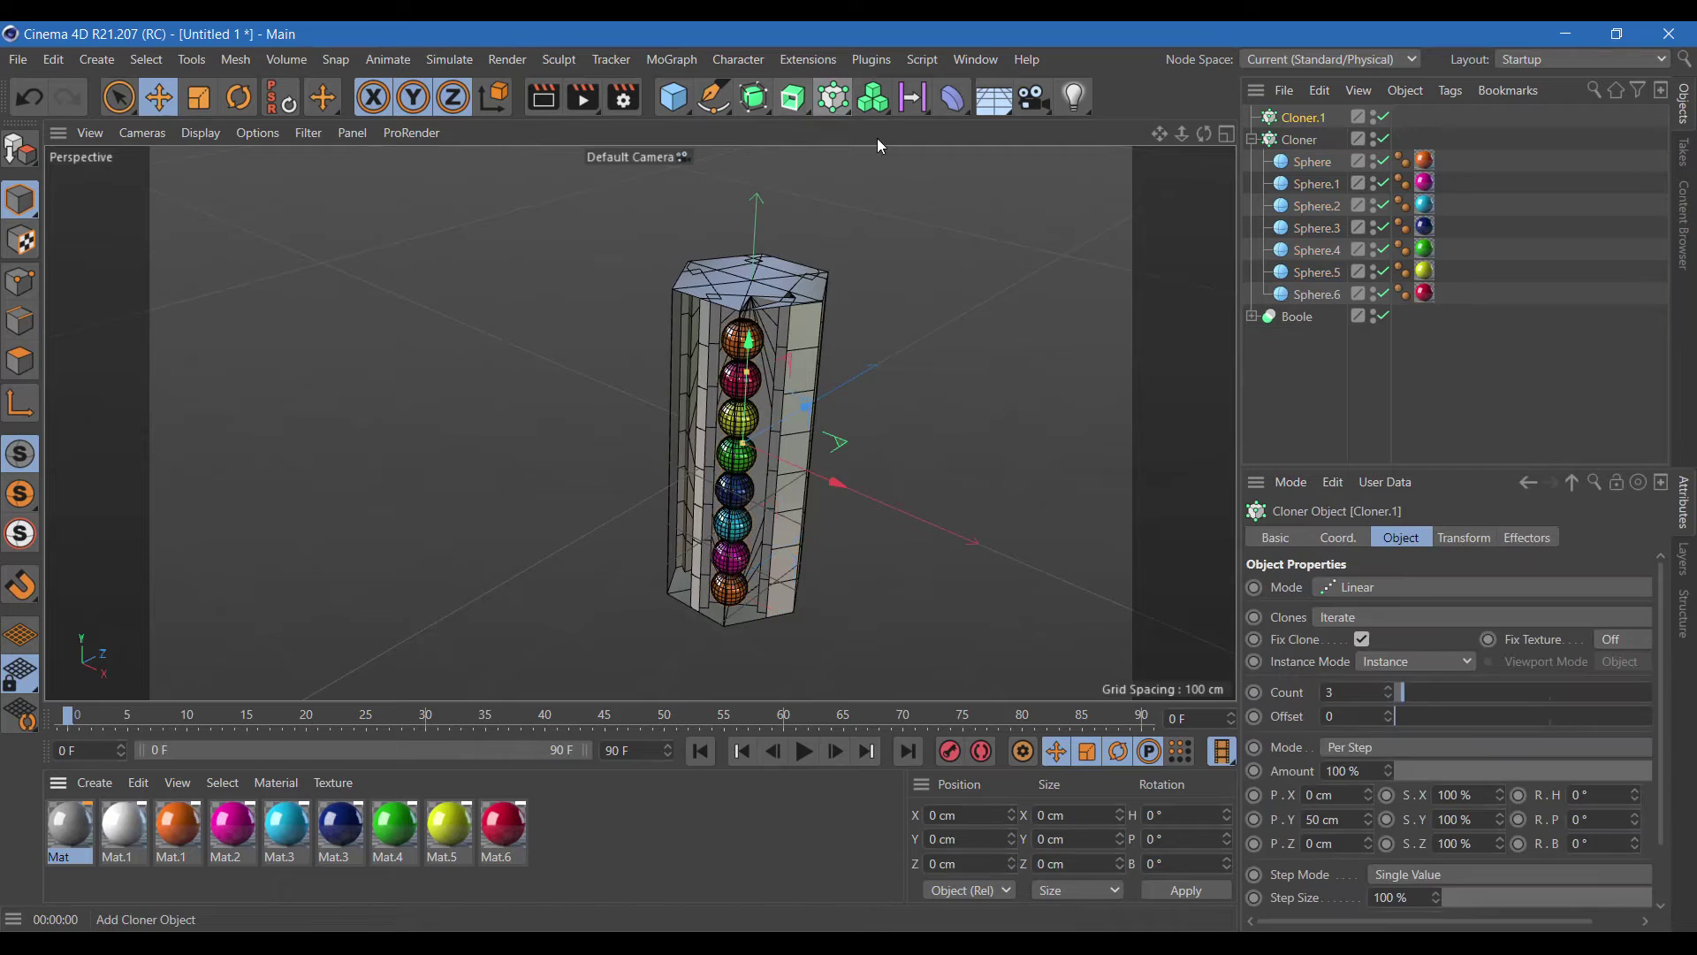
- Nest the sphere Cloner under Cloner.1 in Radial mode and center the rings on the column
{"action": "left_click_drag", "start_coordinate": [1324, 124], "coordinate": [1321, 118]}
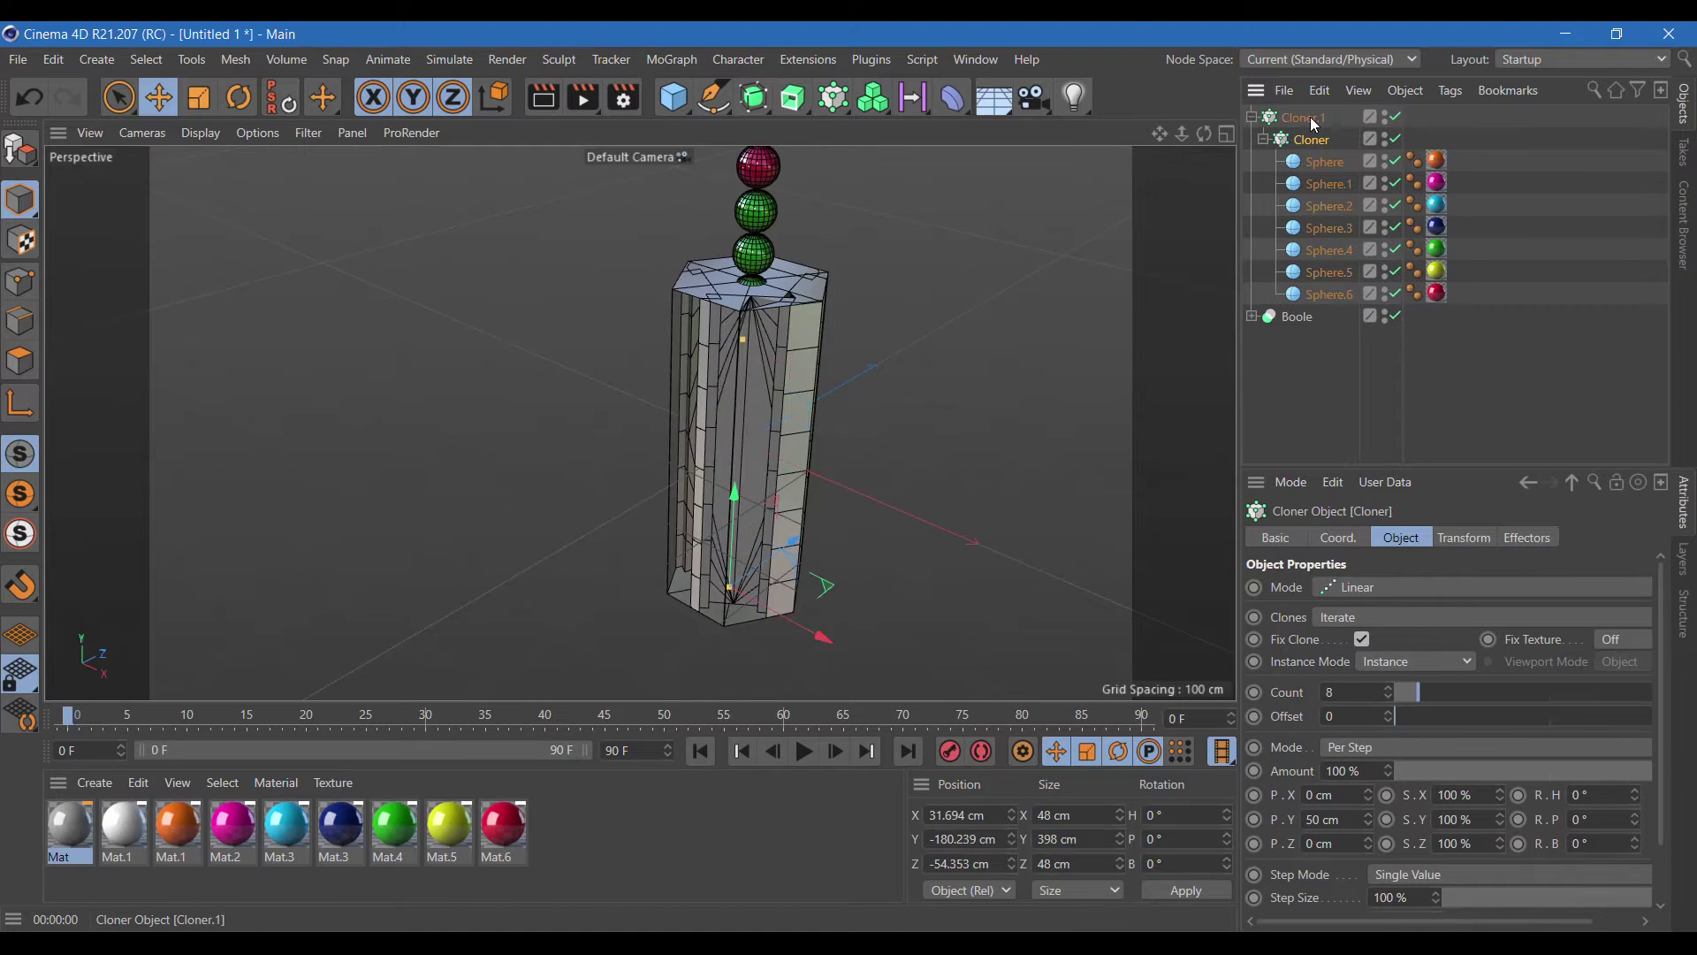
{"action": "left_click", "coordinate": [1386, 585]}
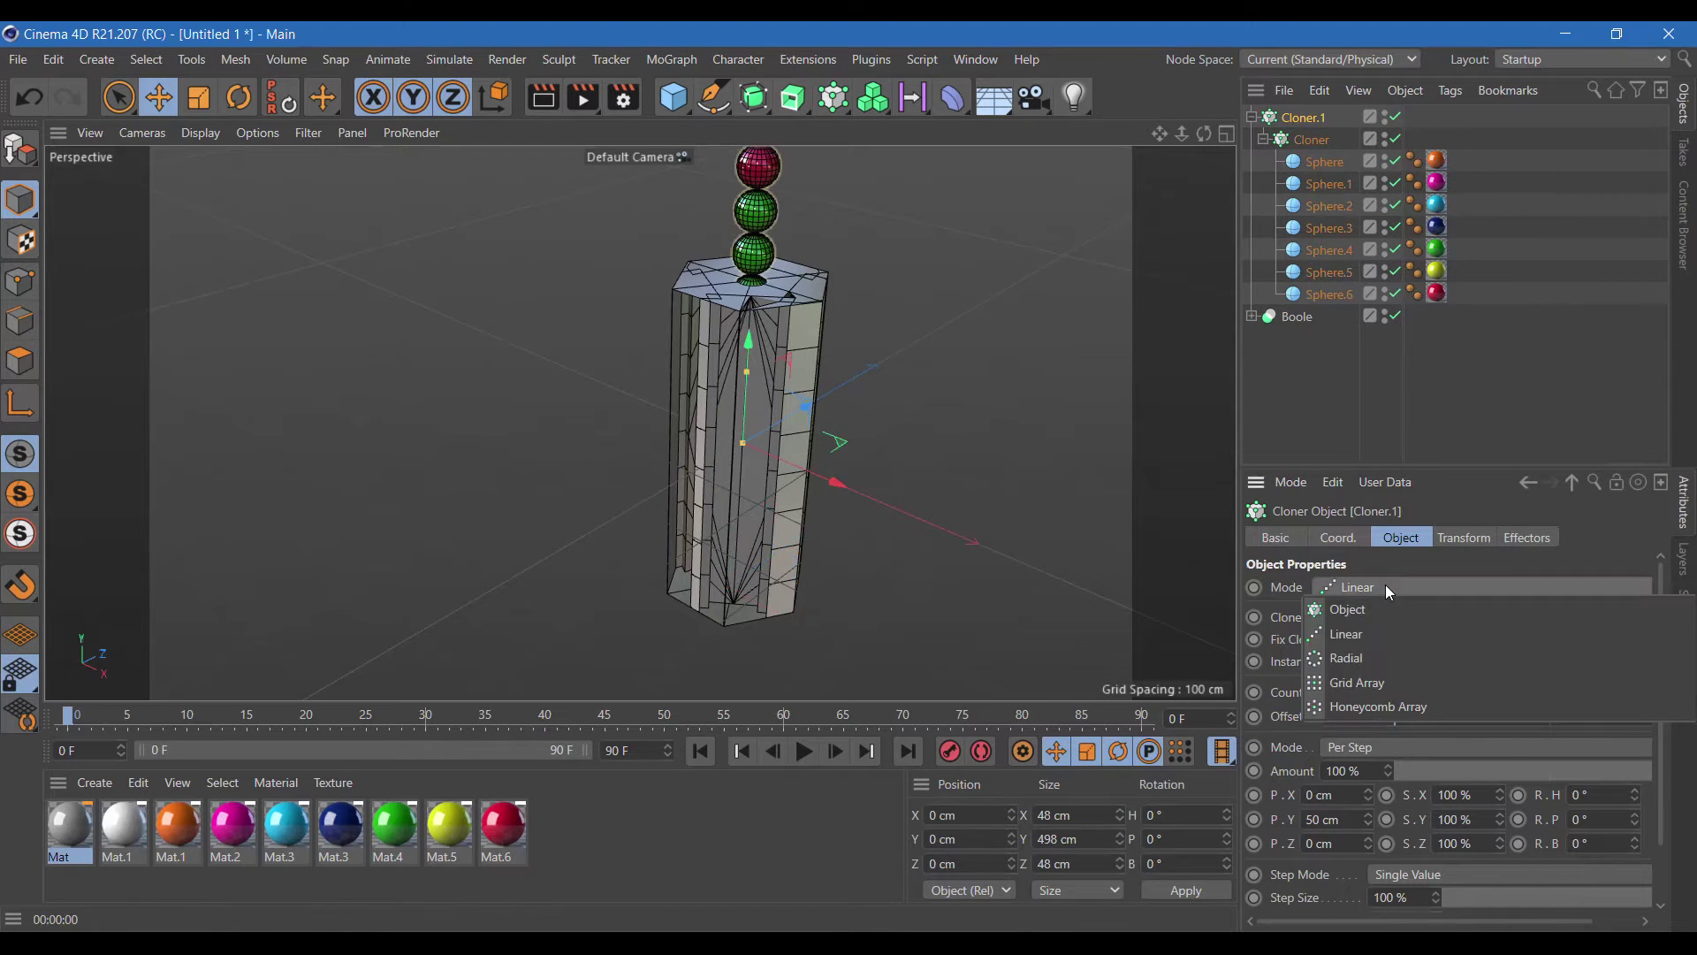
{"action": "left_click", "coordinate": [1366, 659]}
{"action": "left_click_drag", "start_coordinate": [747, 353], "coordinate": [748, 463]}
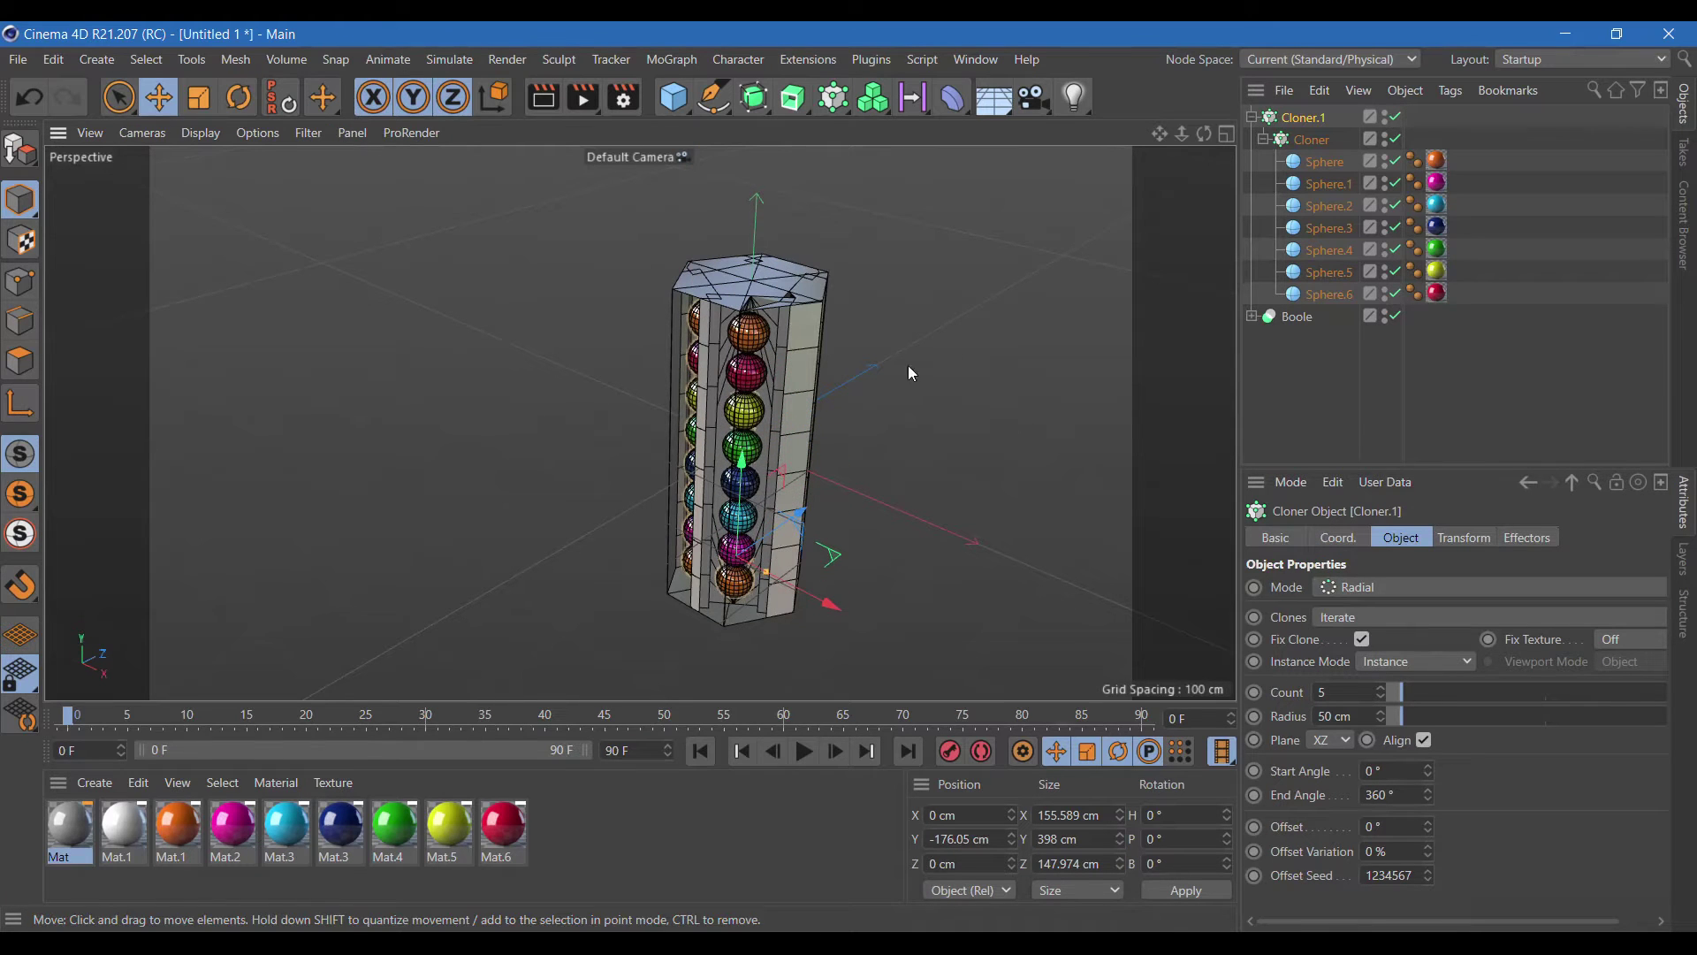
{"action": "left_click_drag", "start_coordinate": [1204, 133], "coordinate": [1149, 138]}
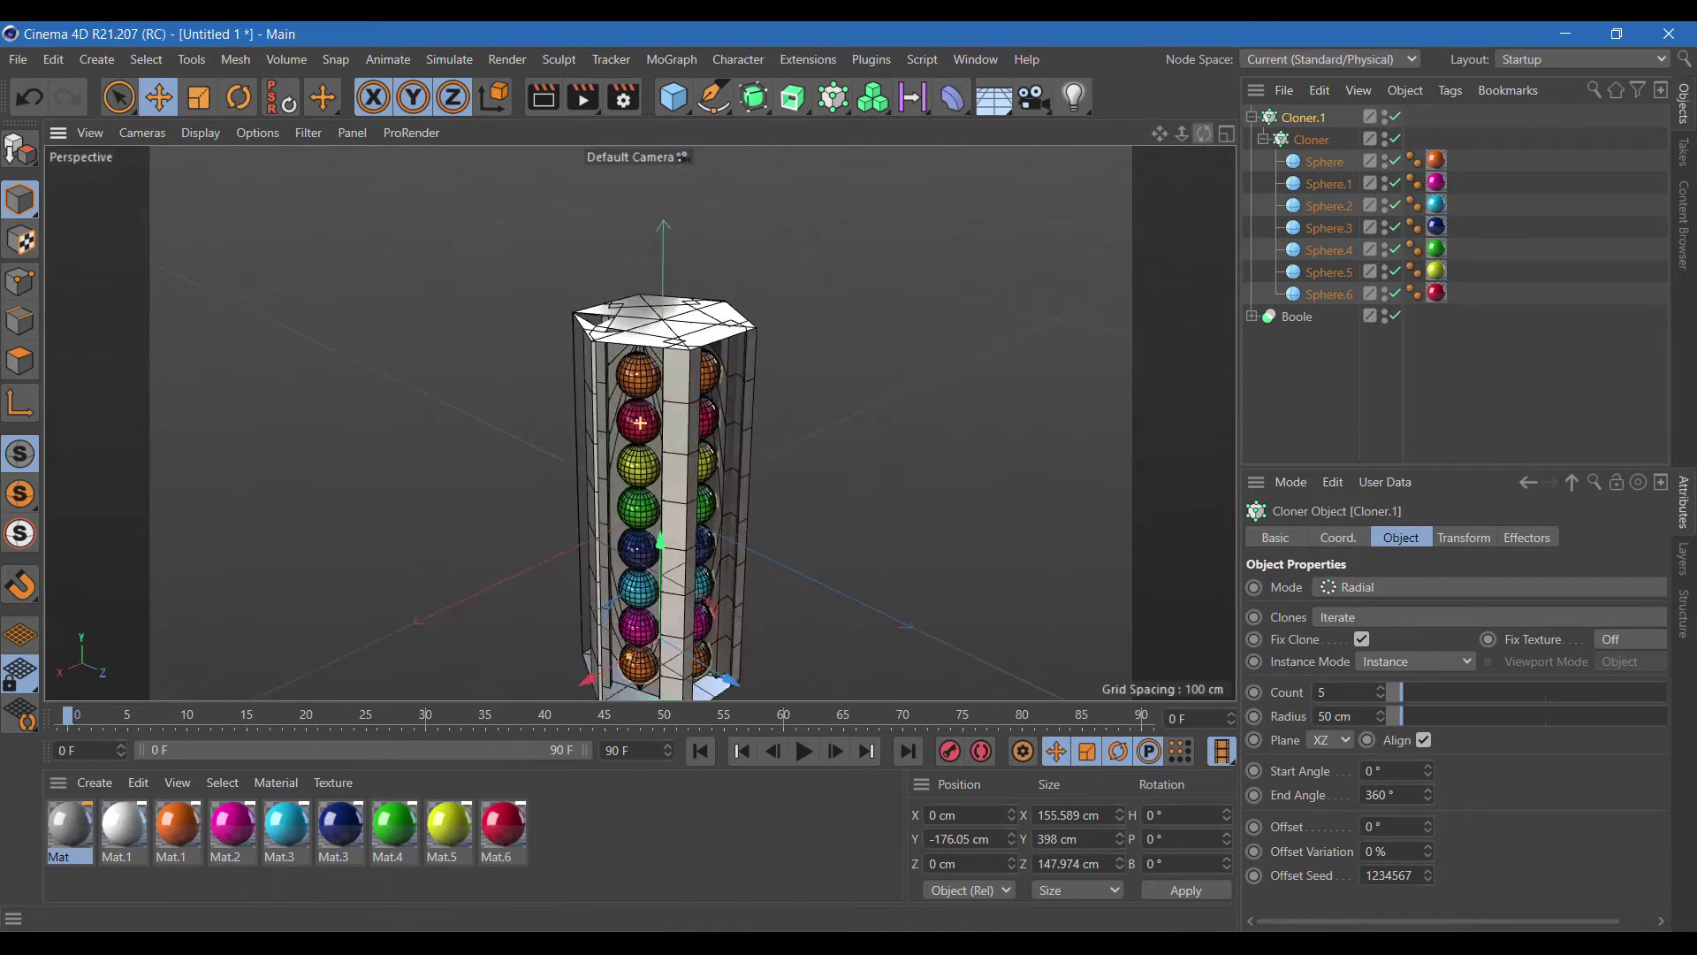
{"action": "left_click_drag", "start_coordinate": [640, 423], "coordinate": [687, 531]}
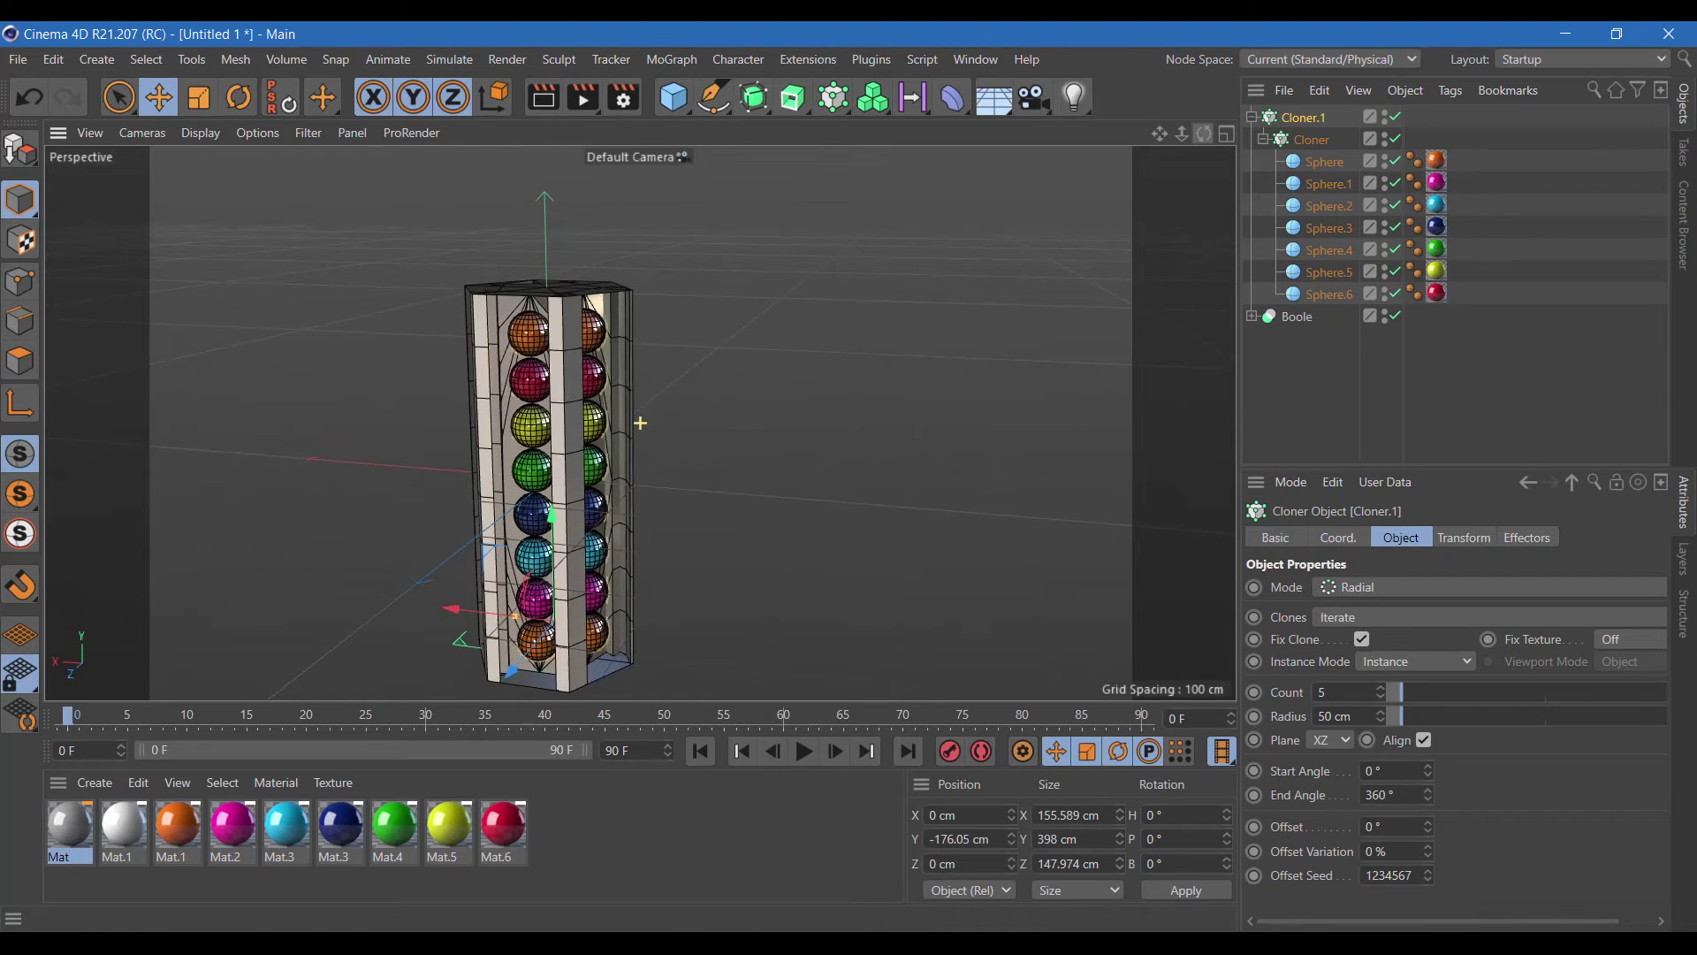
{"action": "left_click_drag", "start_coordinate": [551, 516], "coordinate": [554, 531]}
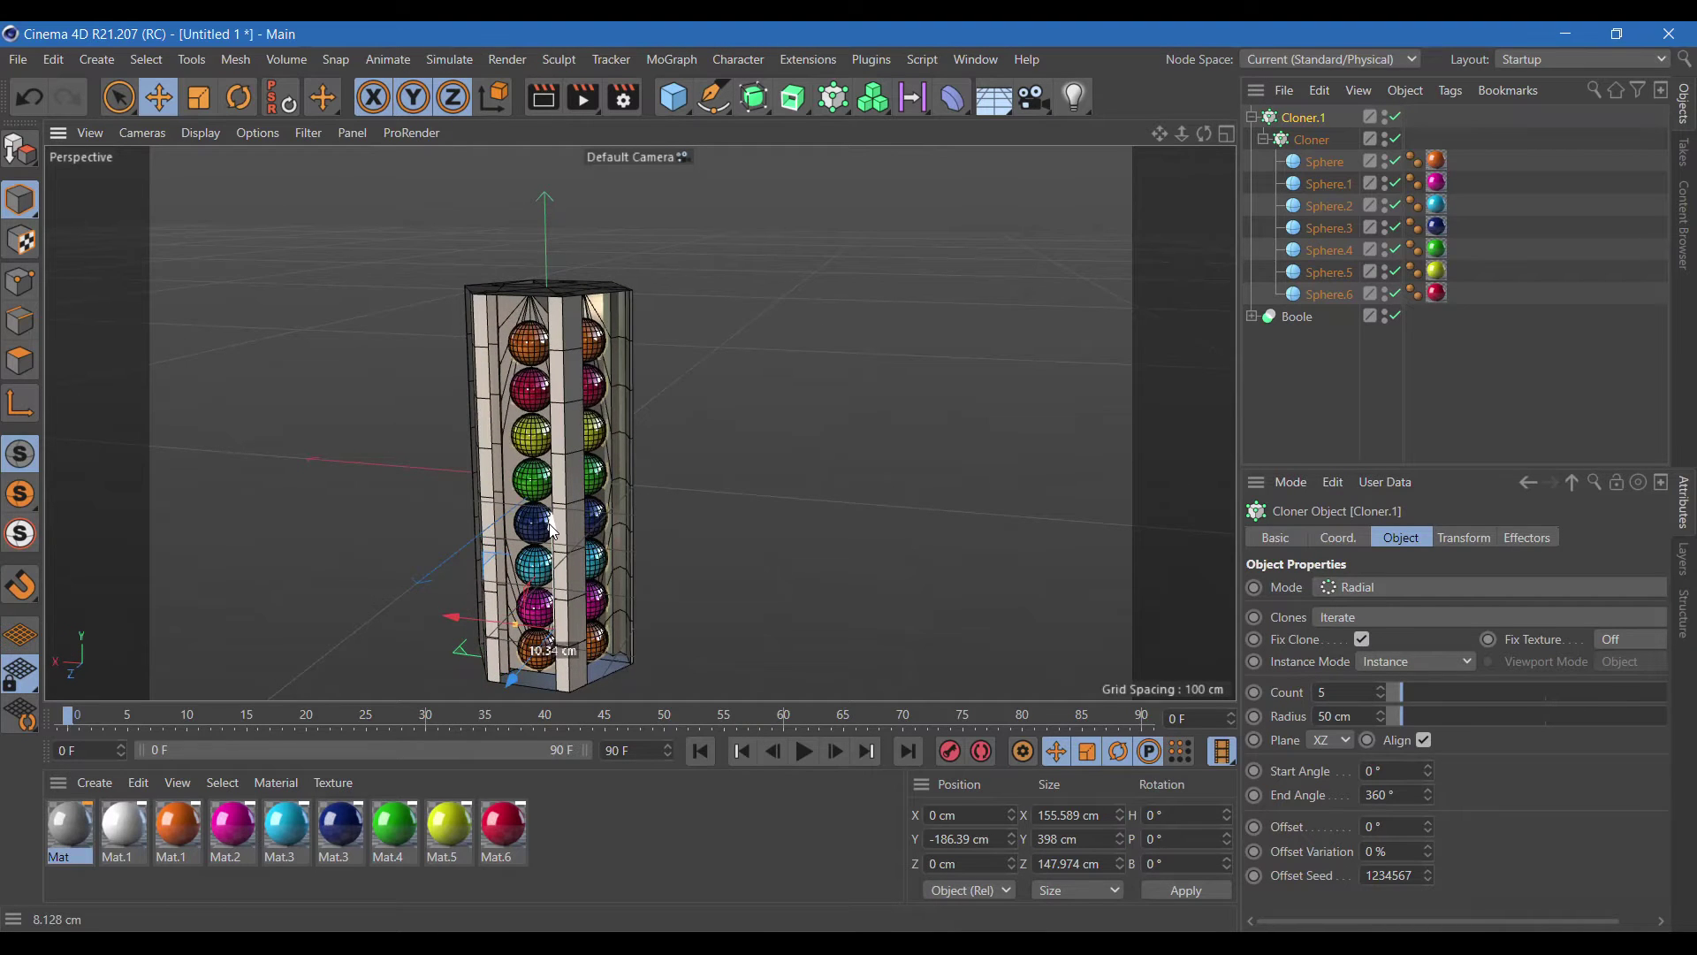
{"action": "left_click_drag", "start_coordinate": [462, 618], "coordinate": [453, 618]}
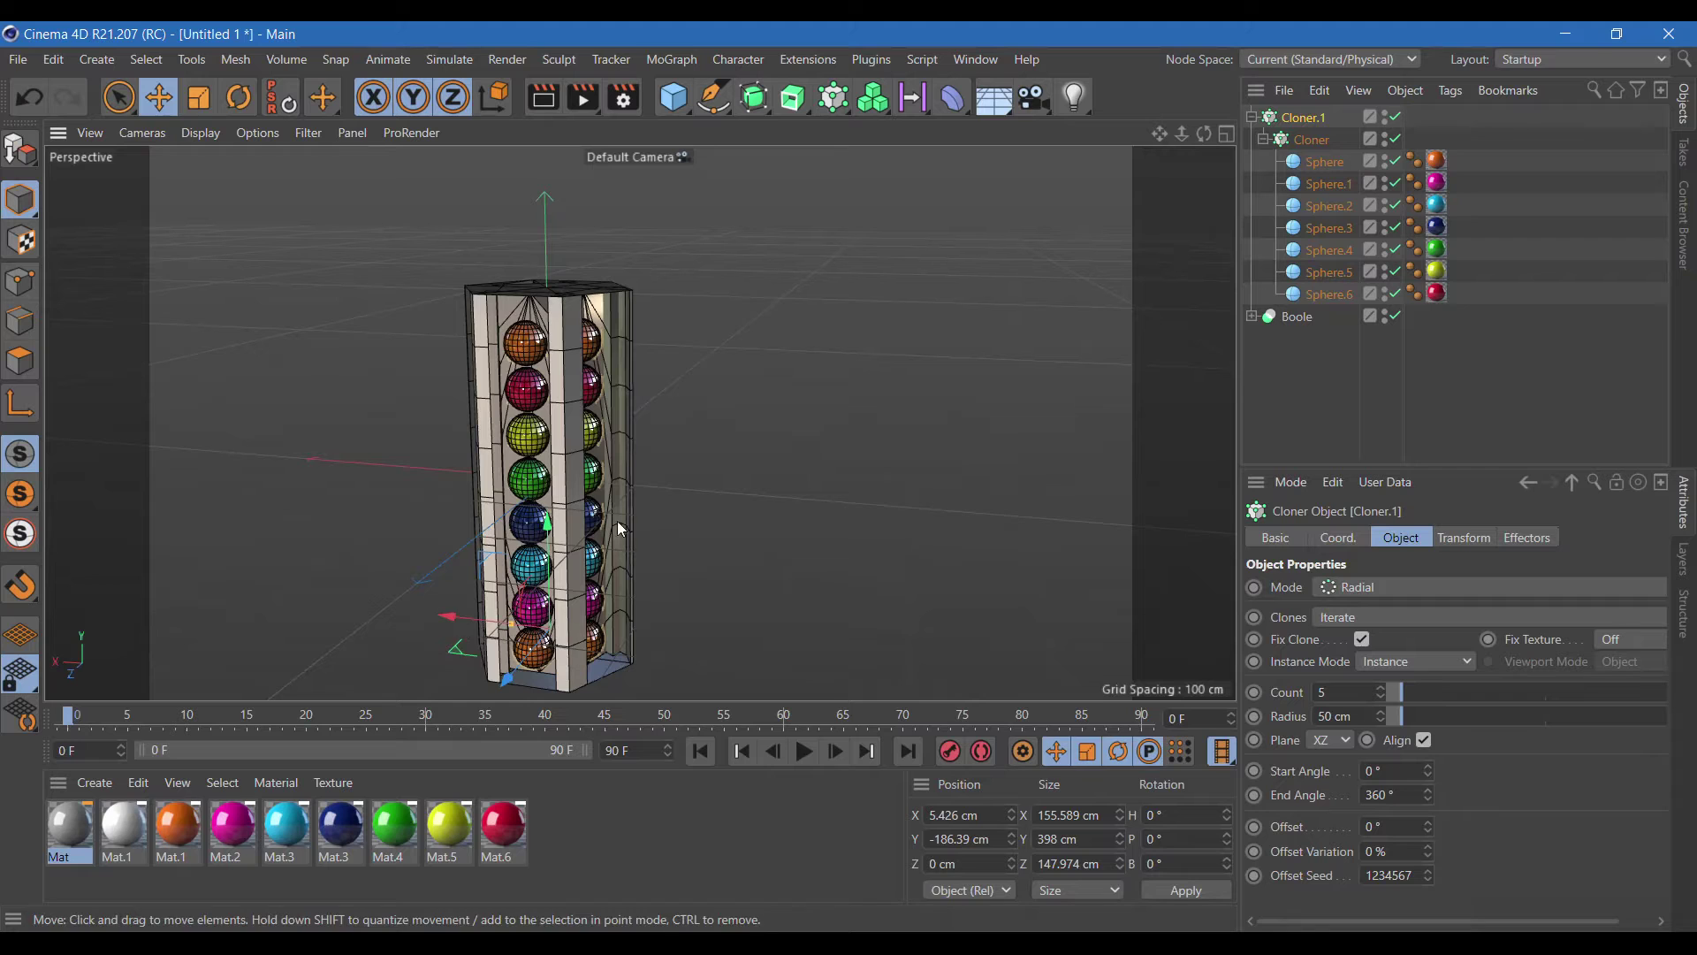
{"action": "left_click", "coordinate": [542, 98]}
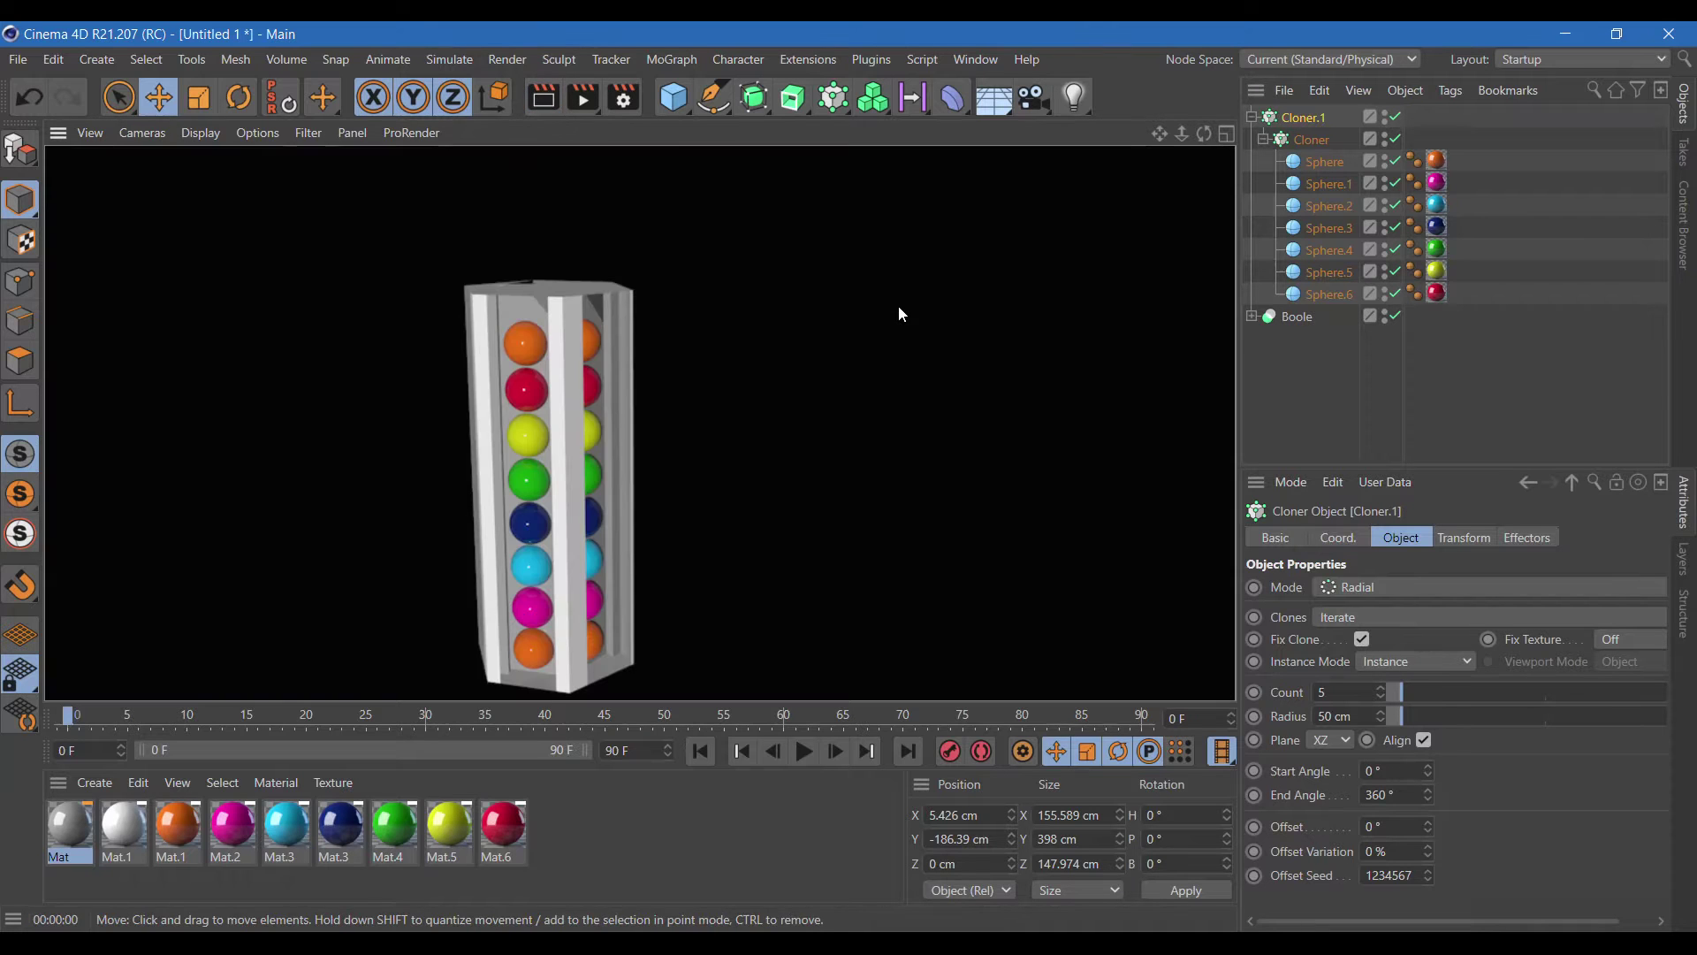
- Spread the five radial sphere stacks out to a 71 cm radius
{"action": "left_click_drag", "start_coordinate": [1204, 134], "coordinate": [1149, 148]}
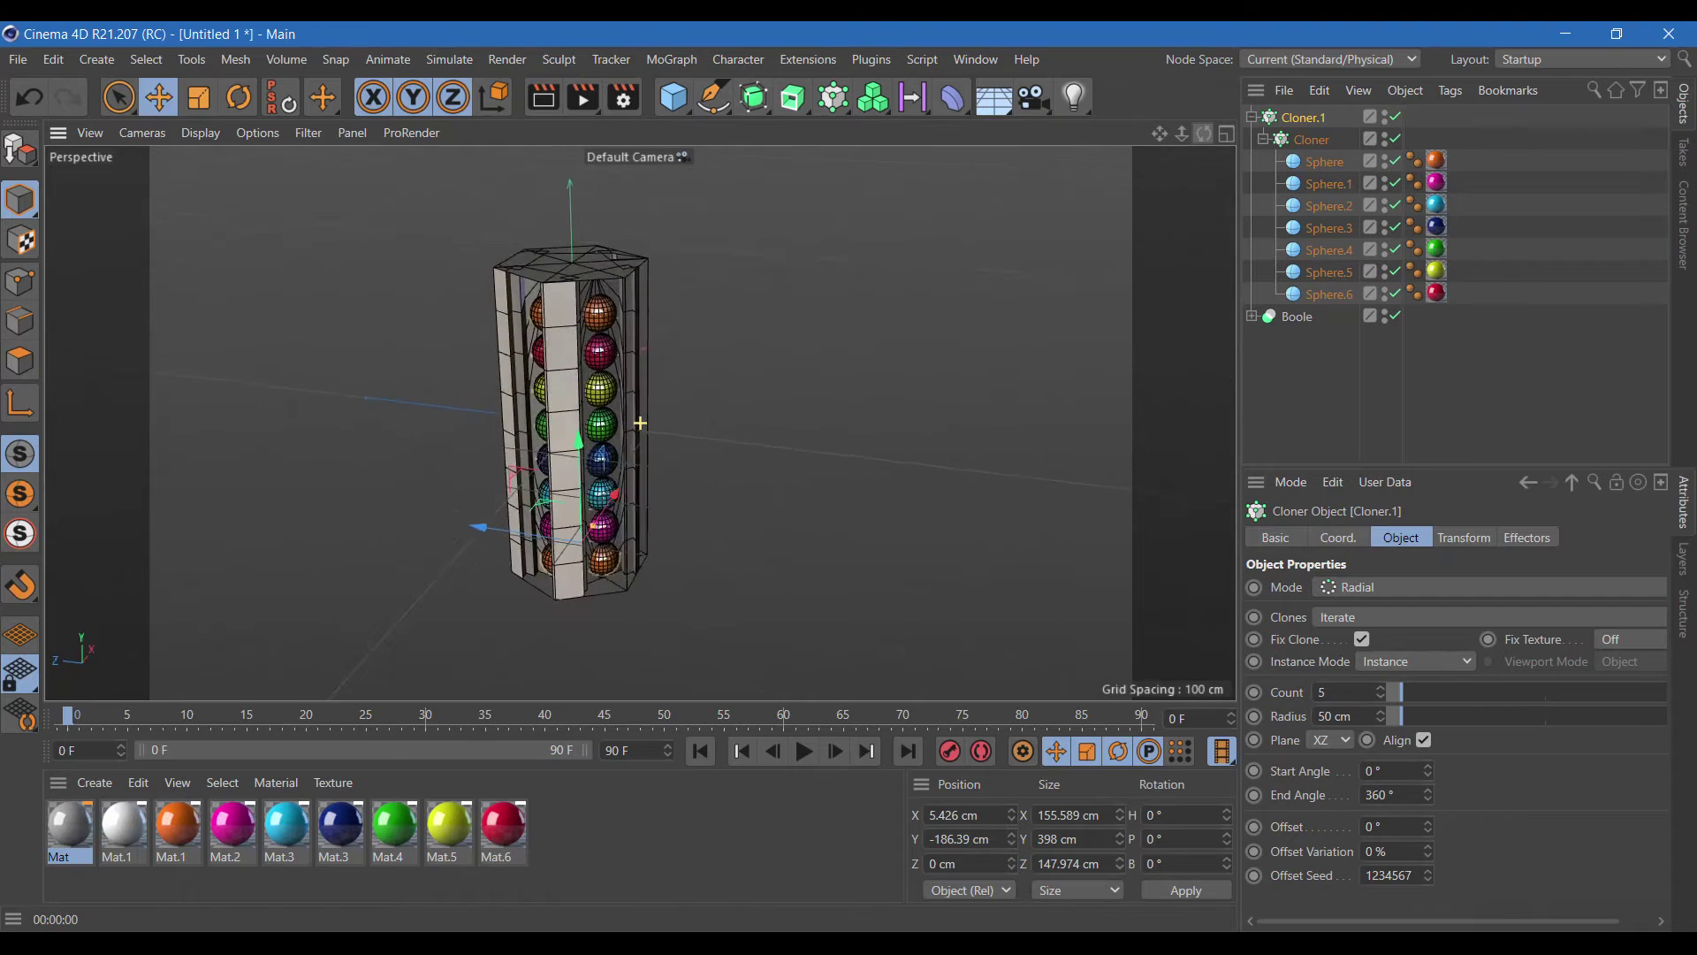
{"action": "left_click_drag", "start_coordinate": [1401, 716], "coordinate": [1410, 717]}
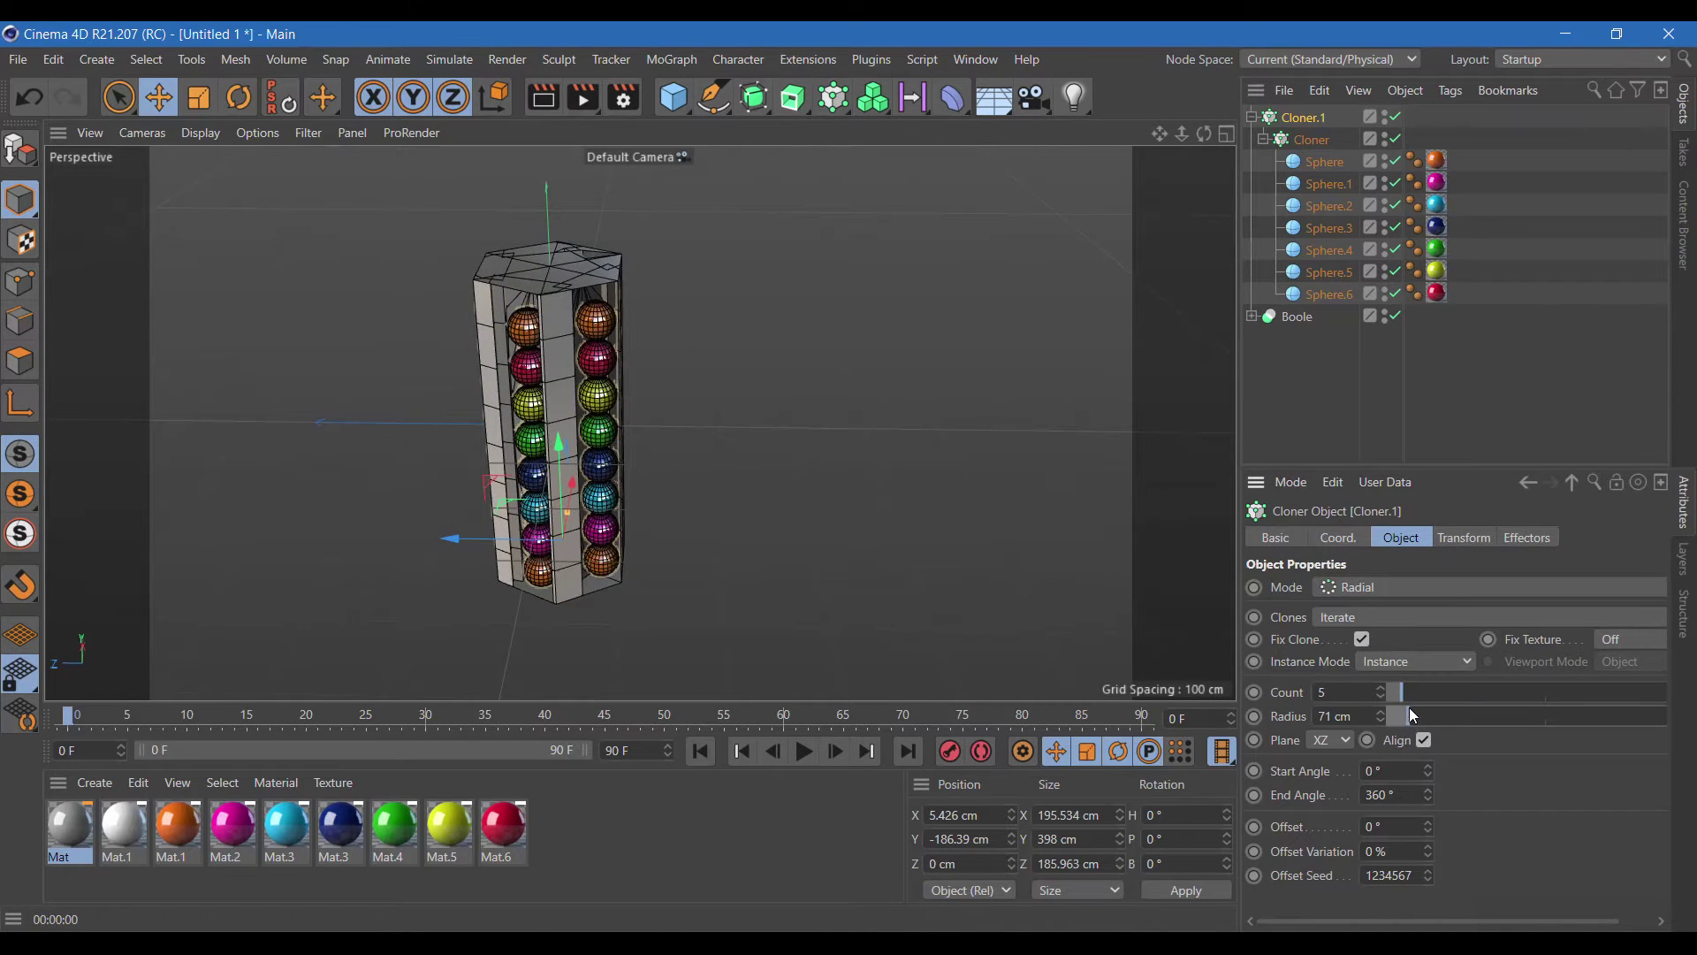
{"action": "left_click_drag", "start_coordinate": [1204, 133], "coordinate": [1149, 146]}
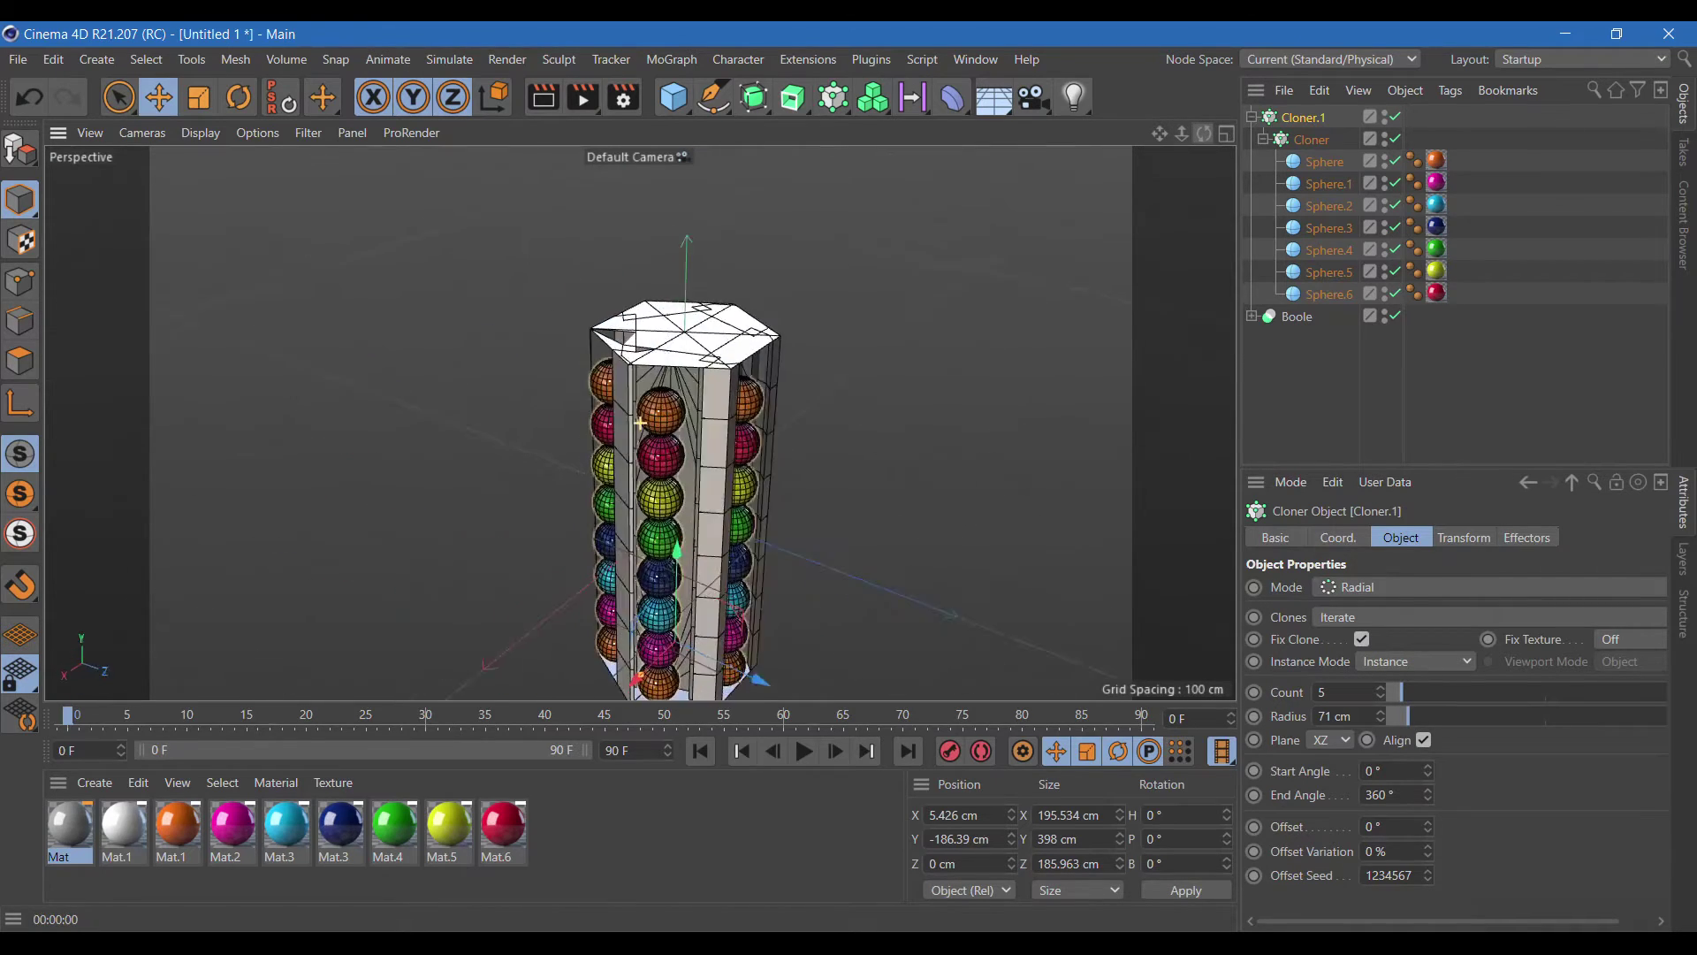
{"action": "left_click_drag", "start_coordinate": [1204, 133], "coordinate": [1203, 141]}
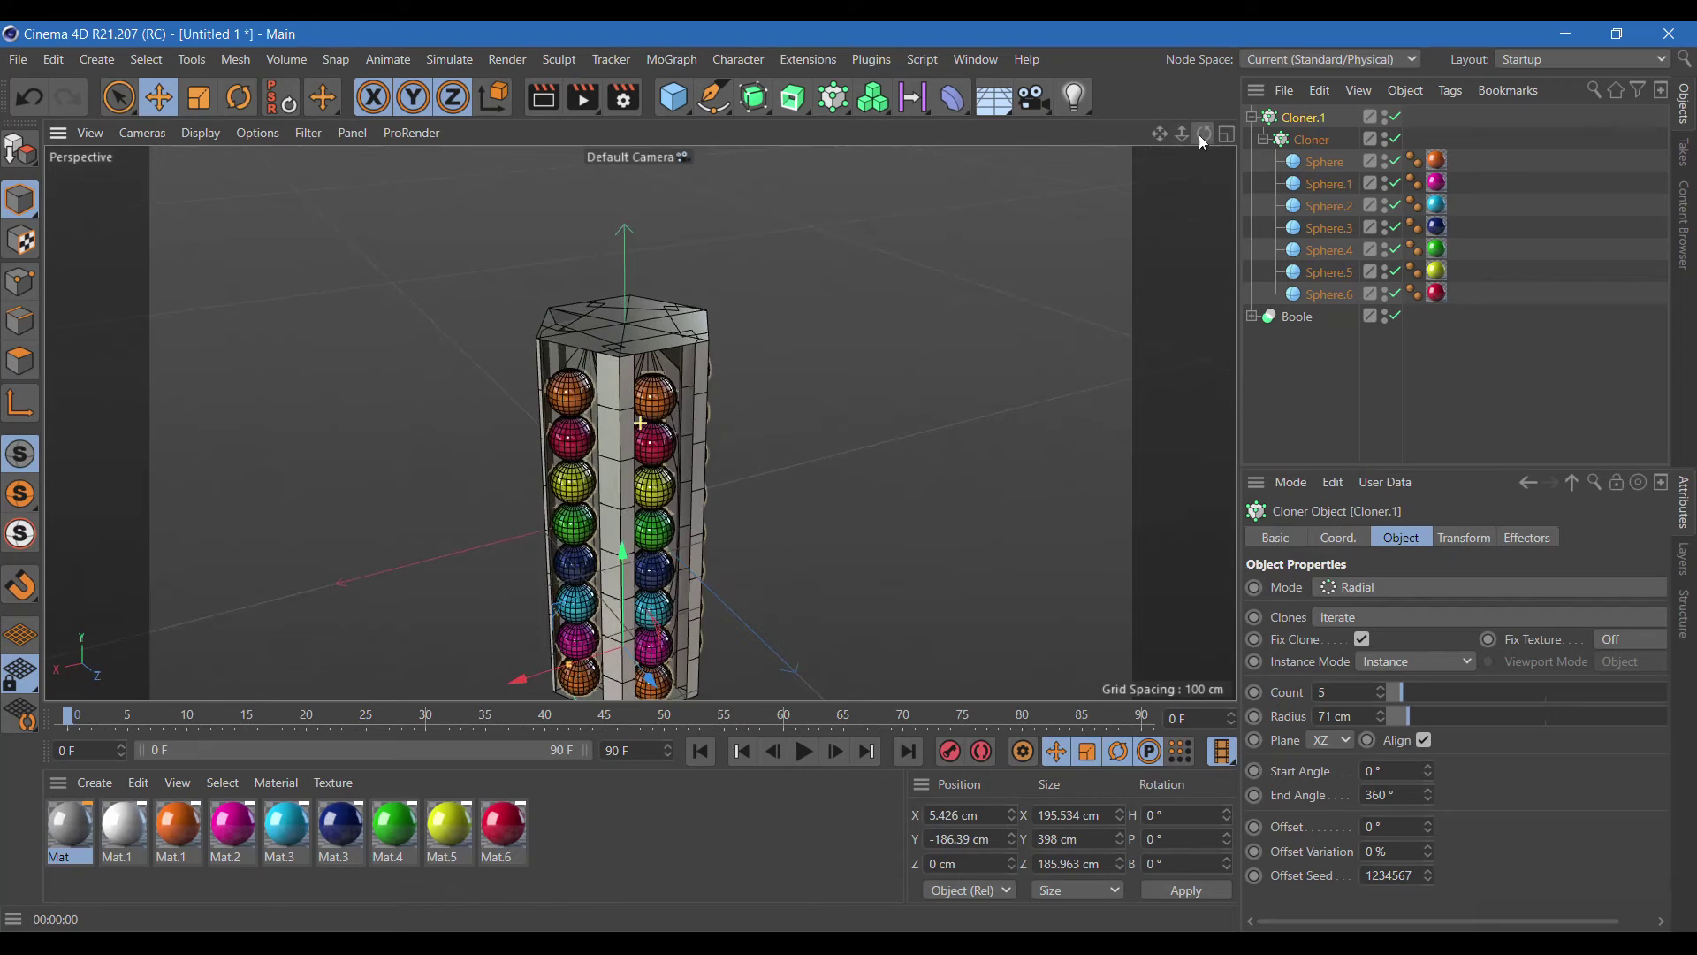
{"action": "left_click", "coordinate": [674, 96]}
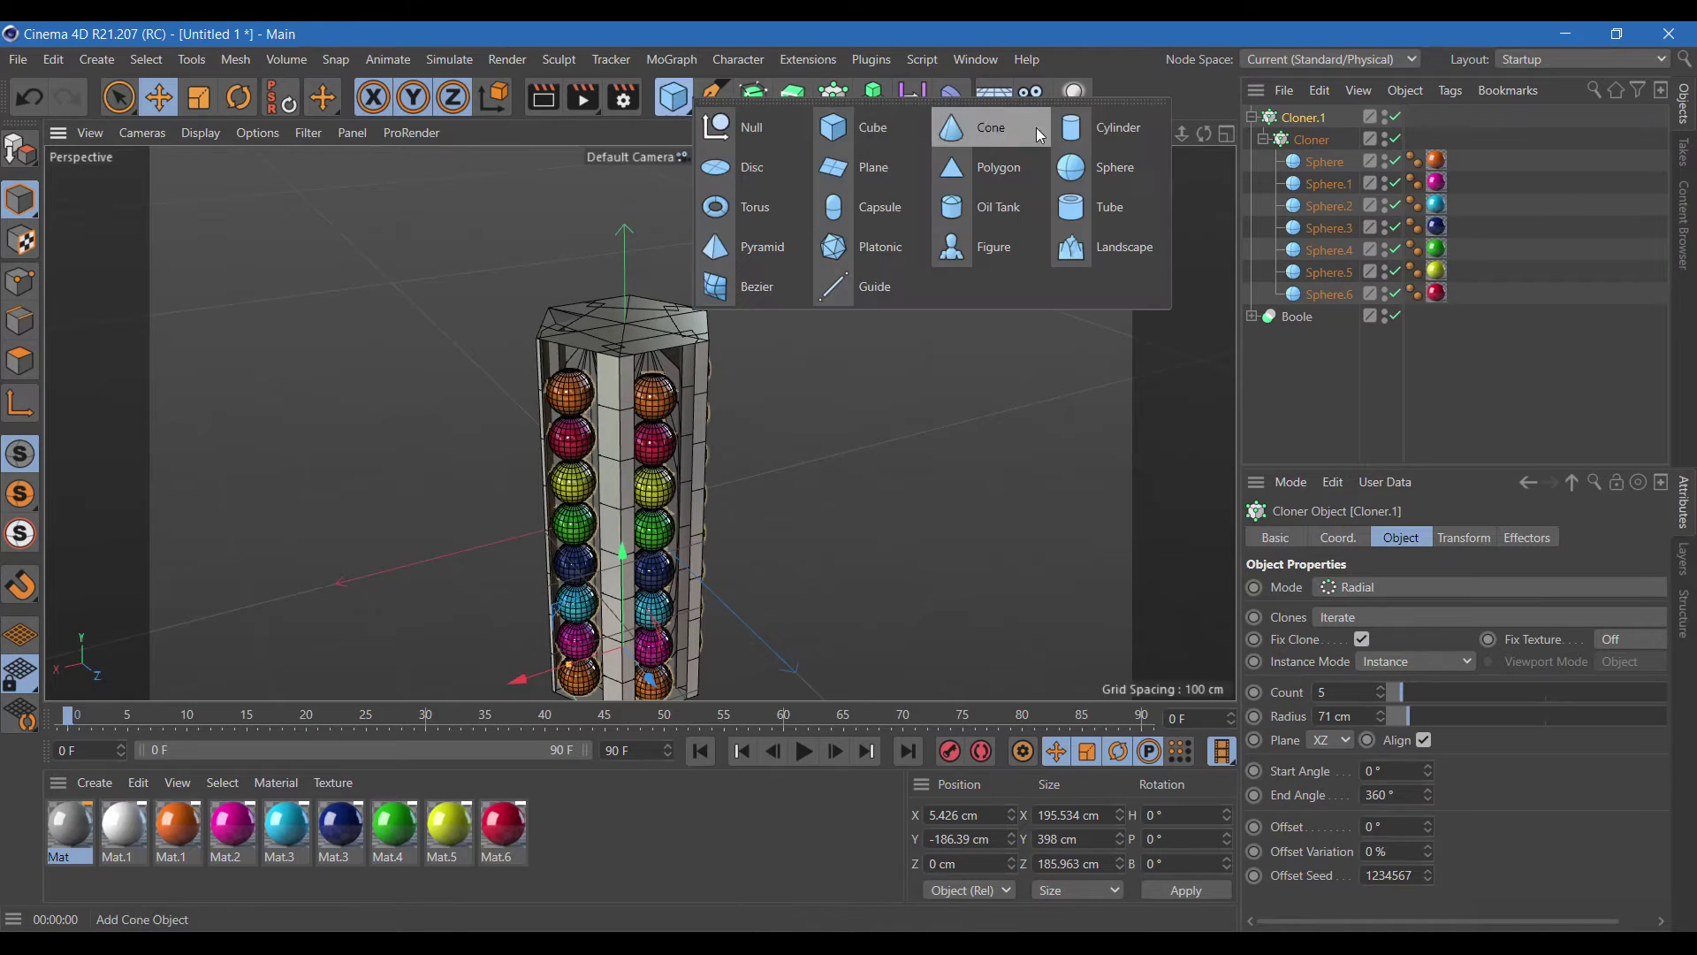
- Add a cylinder about 103 cm in radius and 20 cm high
{"action": "left_click", "coordinate": [1124, 127]}
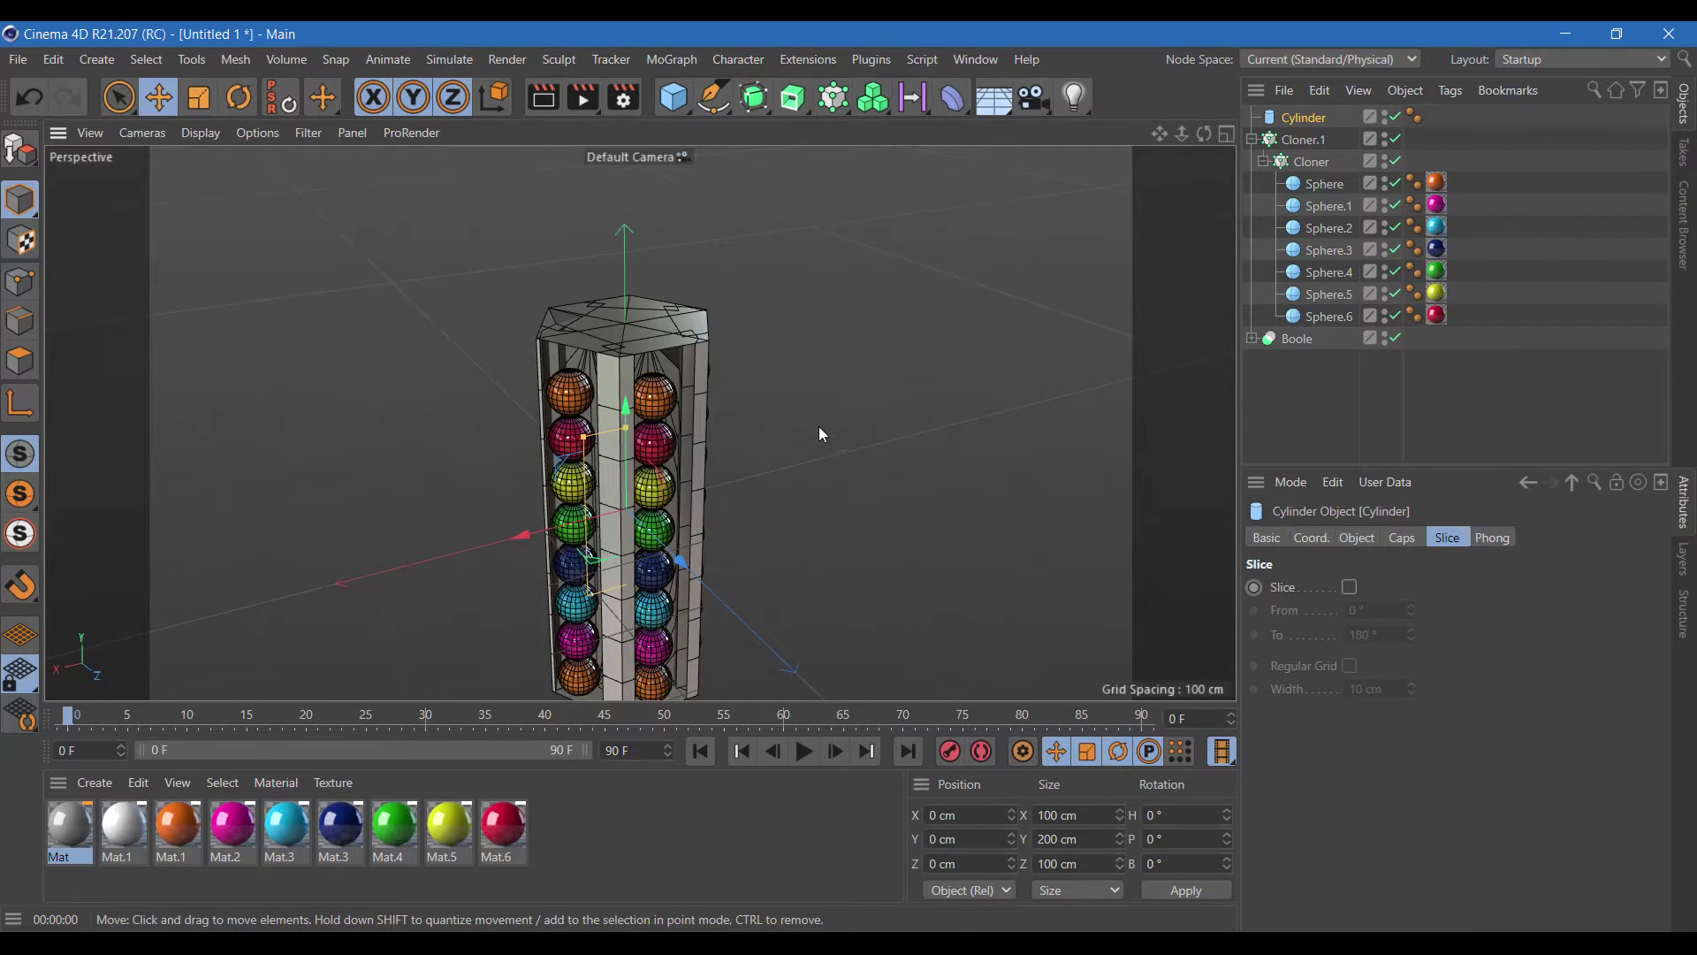
{"action": "scroll", "coordinate": [820, 429], "scroll_direction": "down", "scroll_amount": 3}
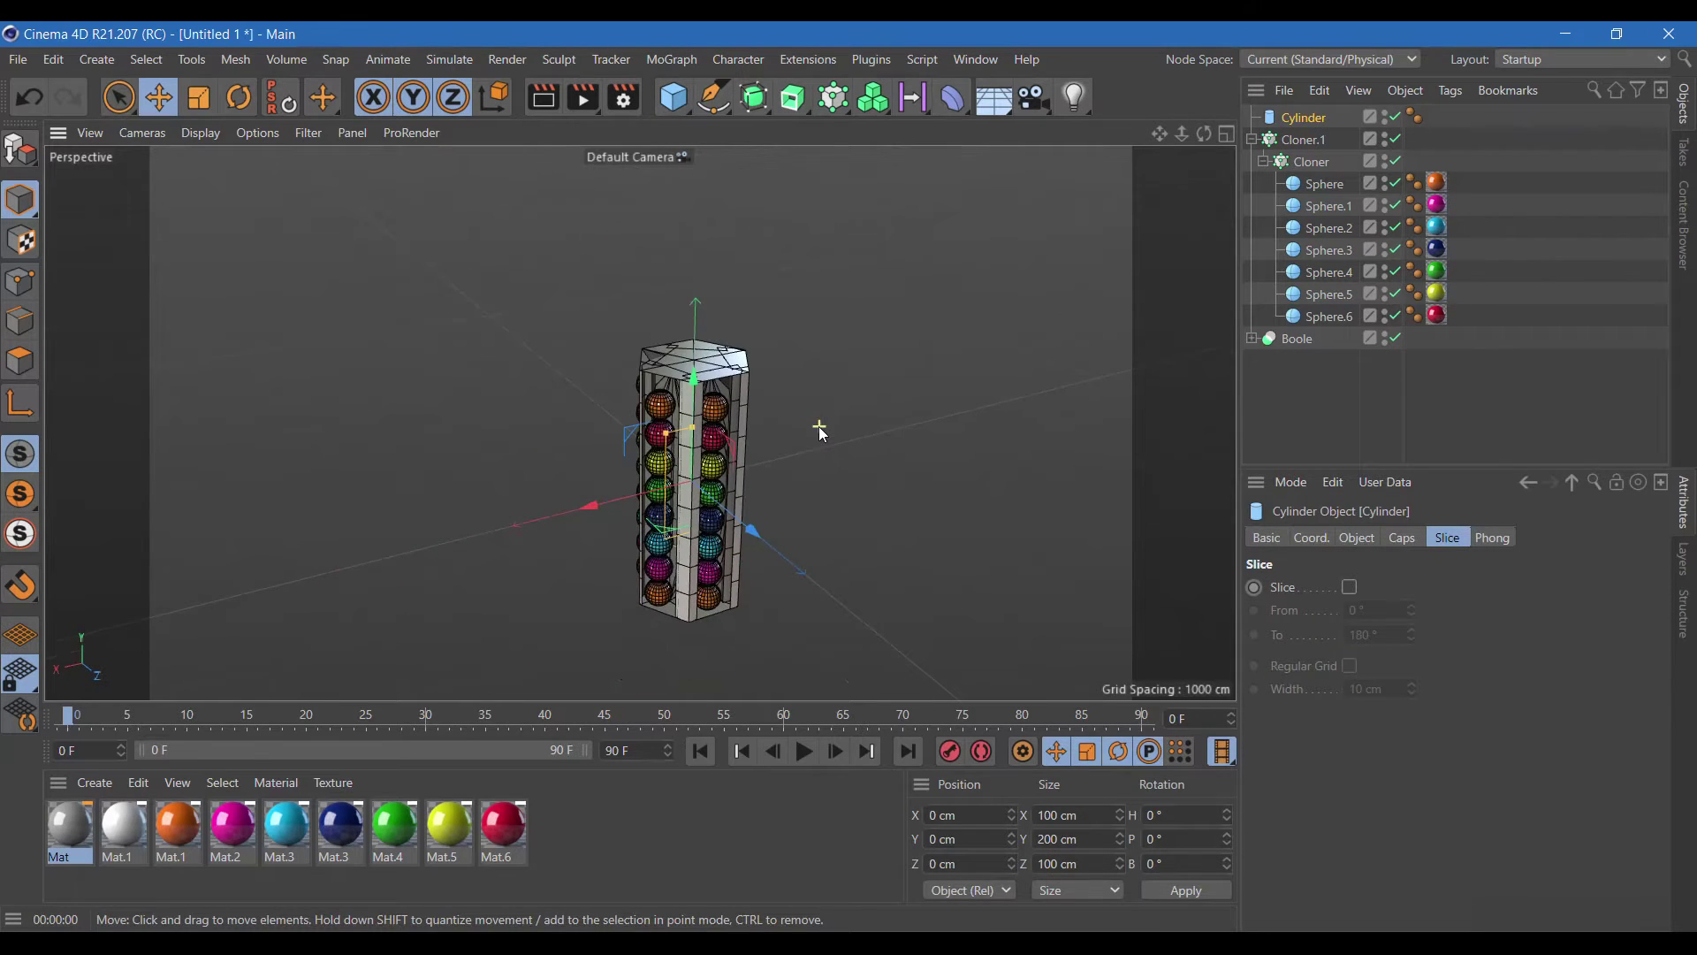
{"action": "left_click", "coordinate": [1358, 540]}
{"action": "mouse_move", "coordinate": [1447, 588]}
{"action": "left_mouse_down"}
{"action": "mouse_move", "coordinate": [1447, 548]}
{"action": "mouse_move", "coordinate": [1451, 592]}
{"action": "left_mouse_up"}
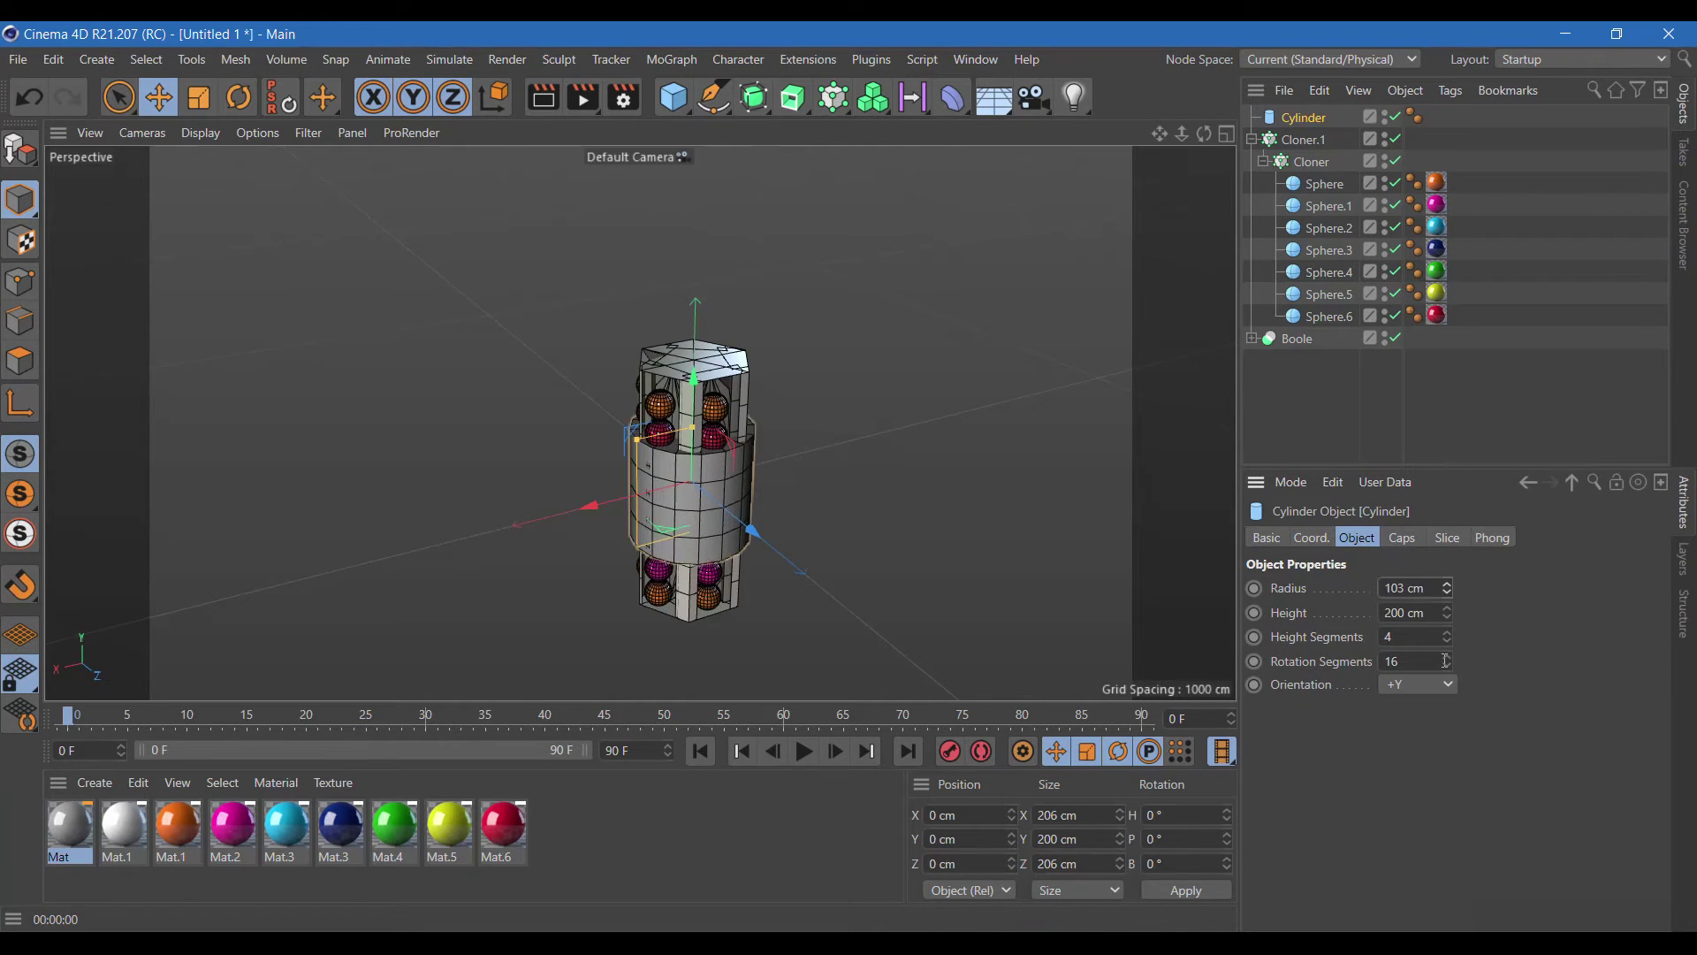
{"action": "double_click", "coordinate": [1435, 616]}
{"action": "type", "text": "20"}
{"action": "key", "text": "Return"}
{"action": "left_click_drag", "start_coordinate": [1447, 633], "coordinate": [1451, 650]}
- Give the disc filleted caps, raise it to the column top and apply Mat.1
{"action": "left_click", "coordinate": [1402, 537]}
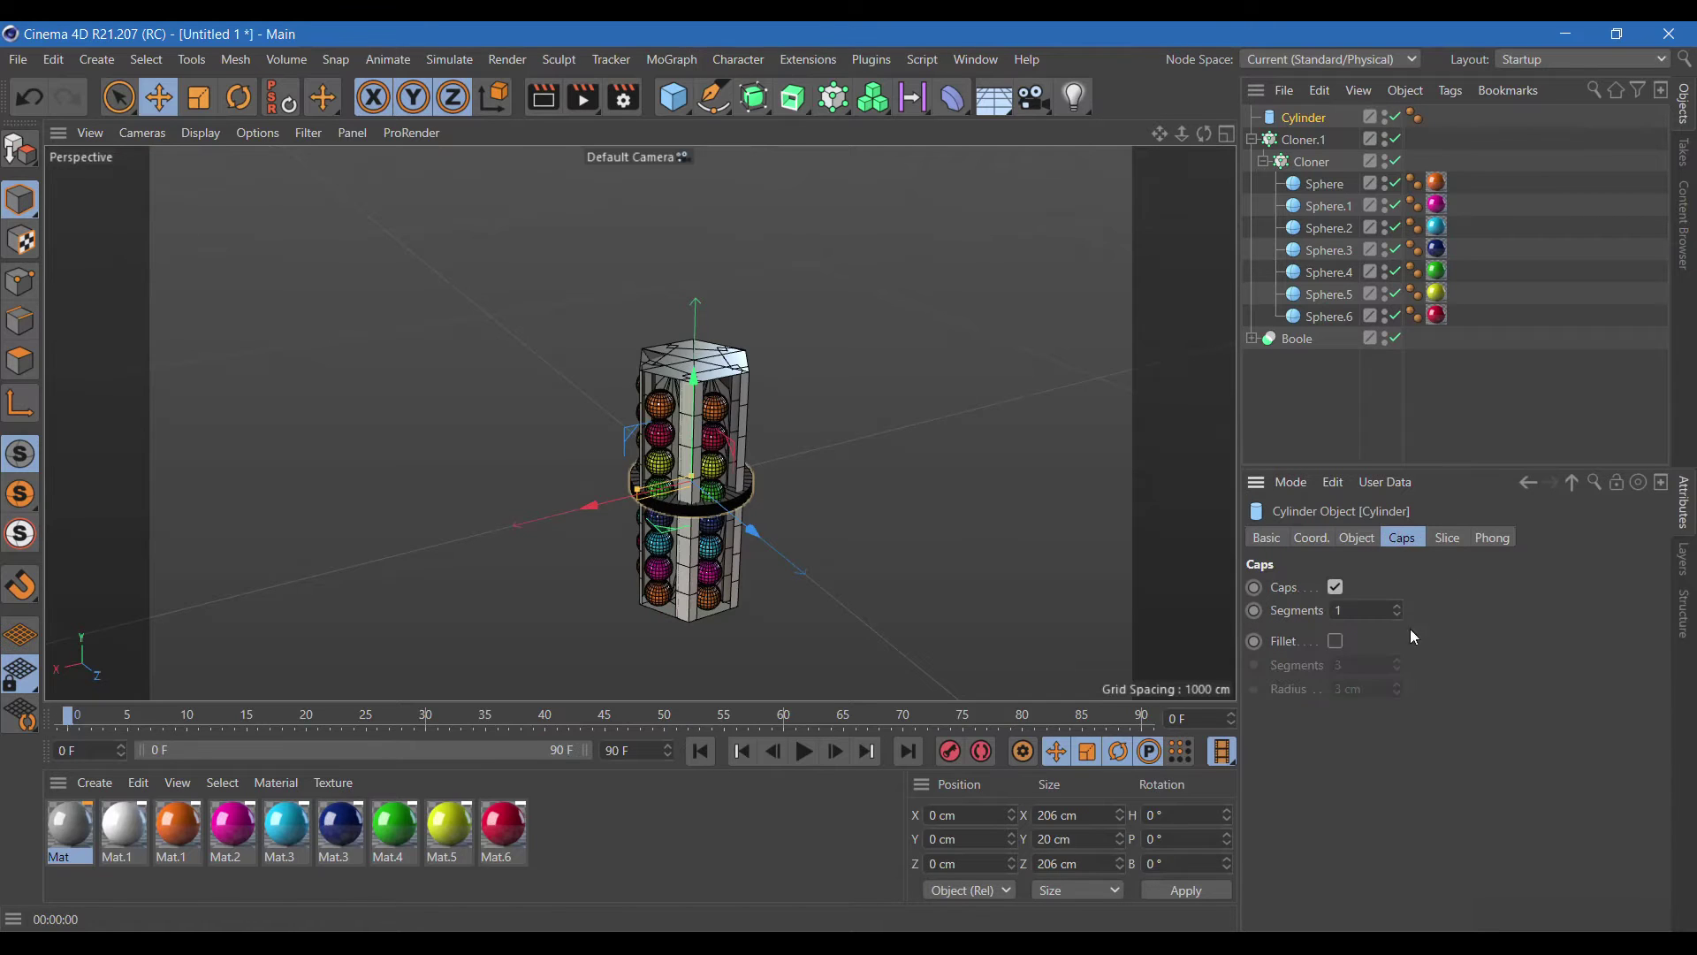
{"action": "left_click", "coordinate": [1336, 641]}
{"action": "mouse_move", "coordinate": [1399, 663]}
{"action": "left_mouse_down"}
{"action": "mouse_move", "coordinate": [1398, 645]}
{"action": "mouse_move", "coordinate": [1403, 680]}
{"action": "left_mouse_up"}
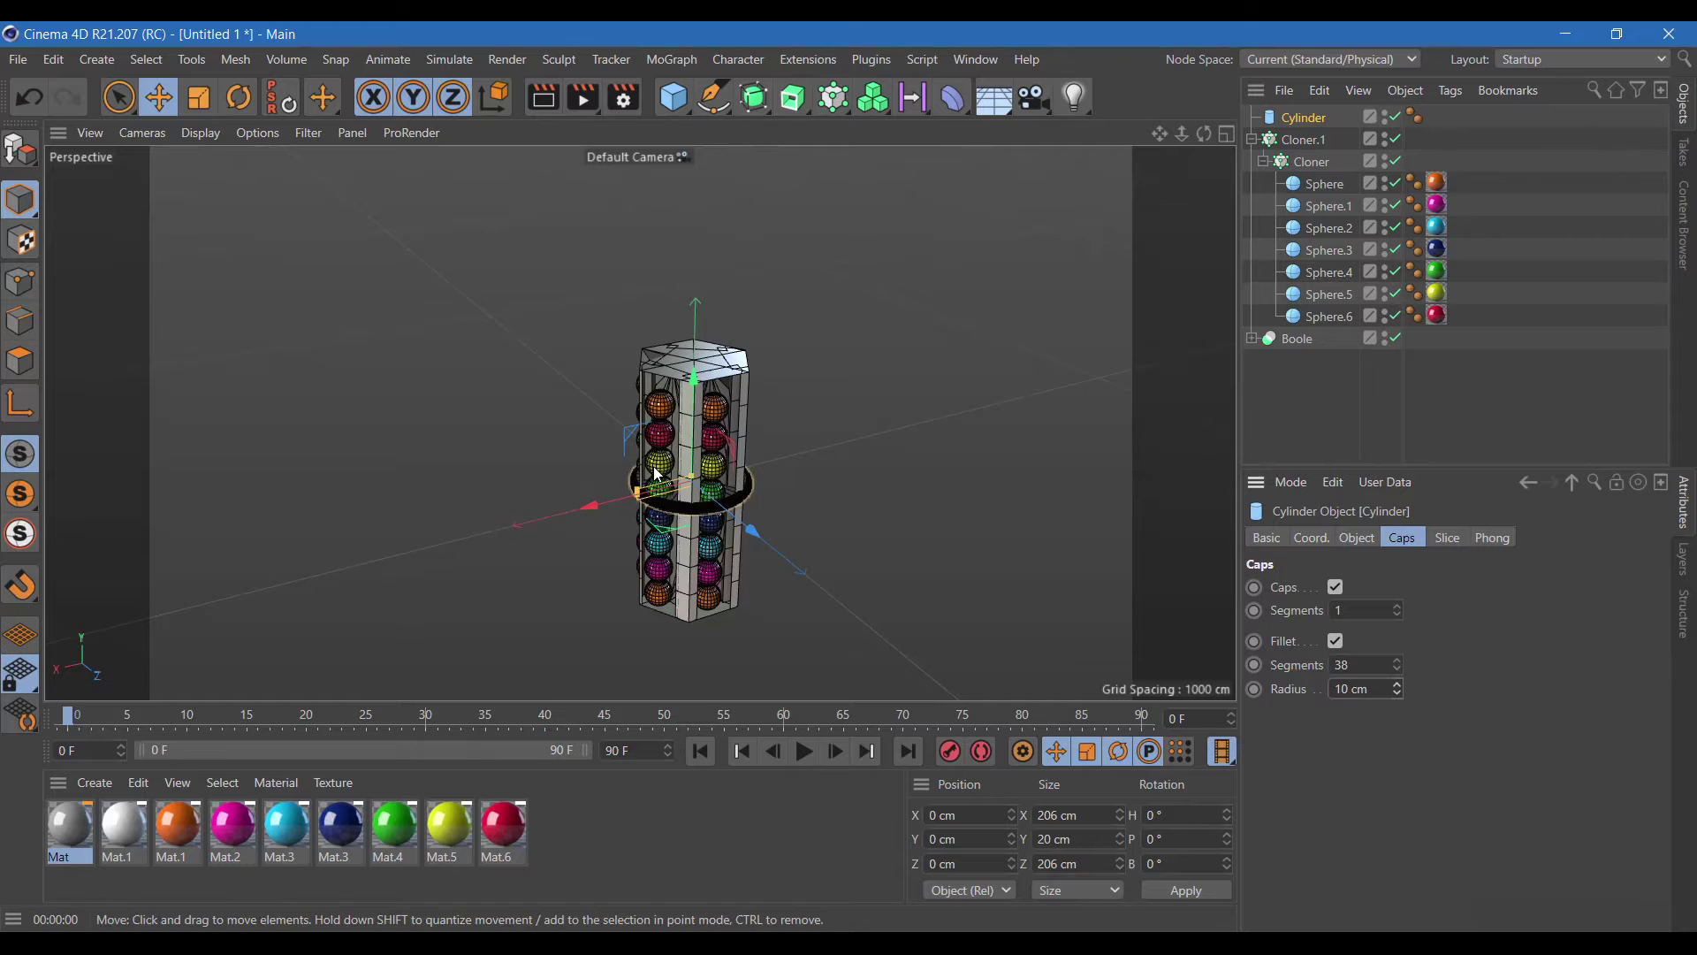
{"action": "left_click_drag", "start_coordinate": [673, 442], "coordinate": [734, 325]}
{"action": "scroll", "coordinate": [689, 371], "scroll_direction": "up", "scroll_amount": 5}
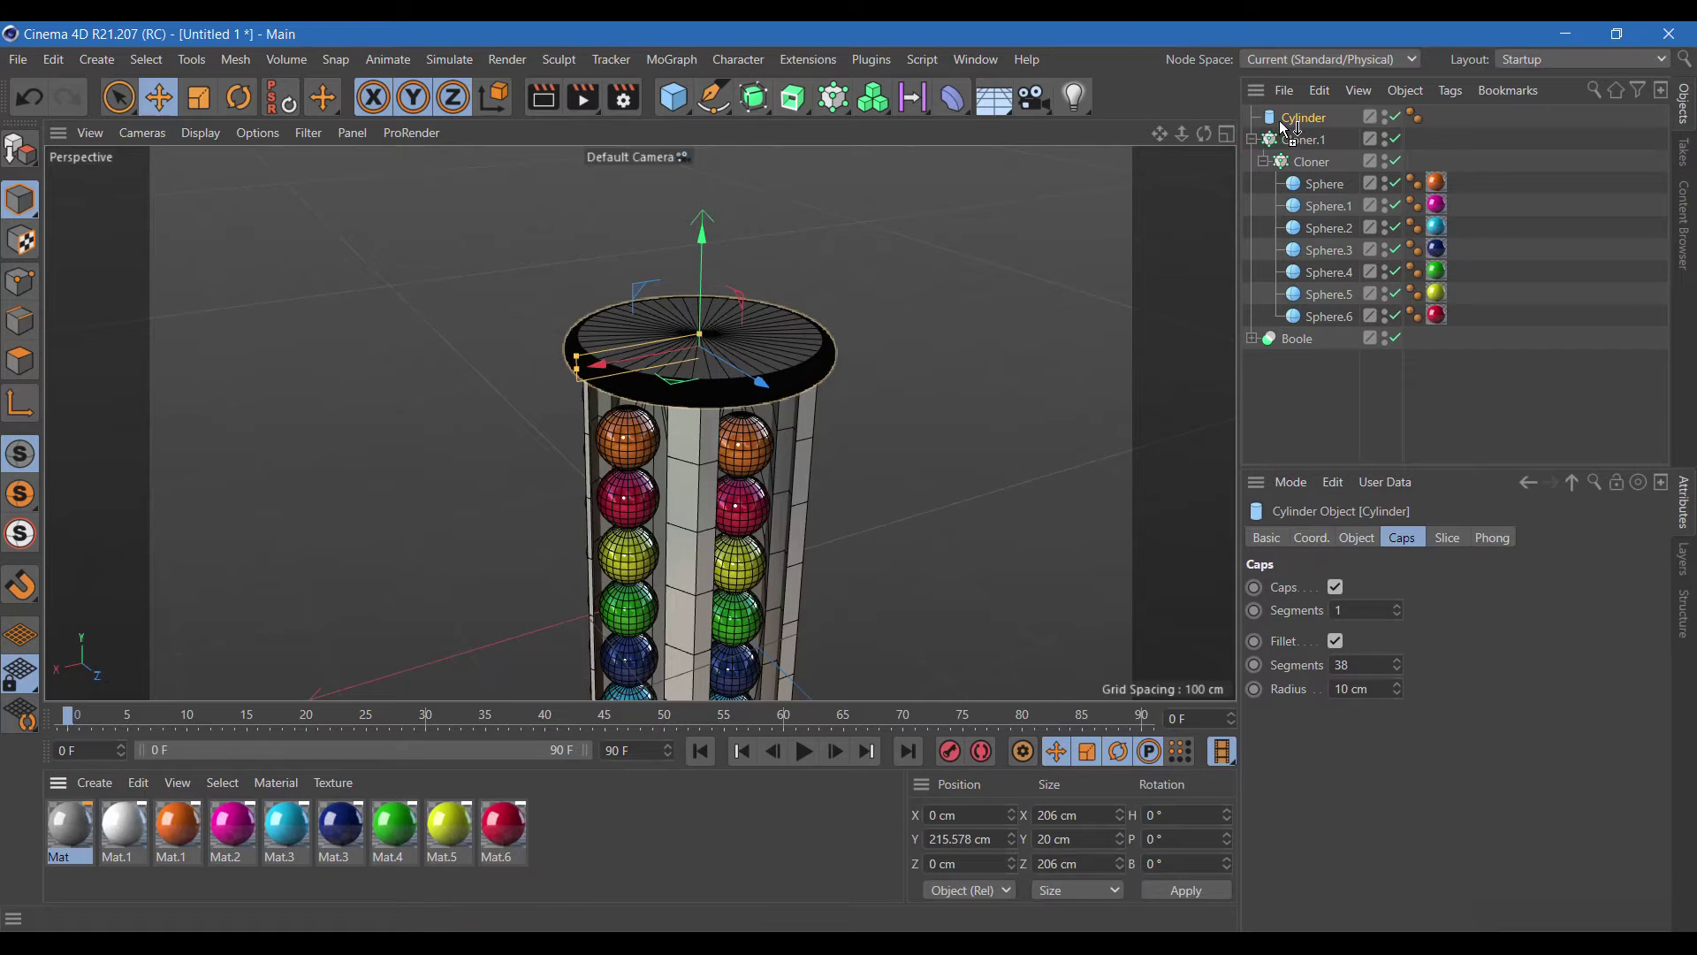
{"action": "left_click_drag", "start_coordinate": [1282, 131], "coordinate": [1291, 118]}
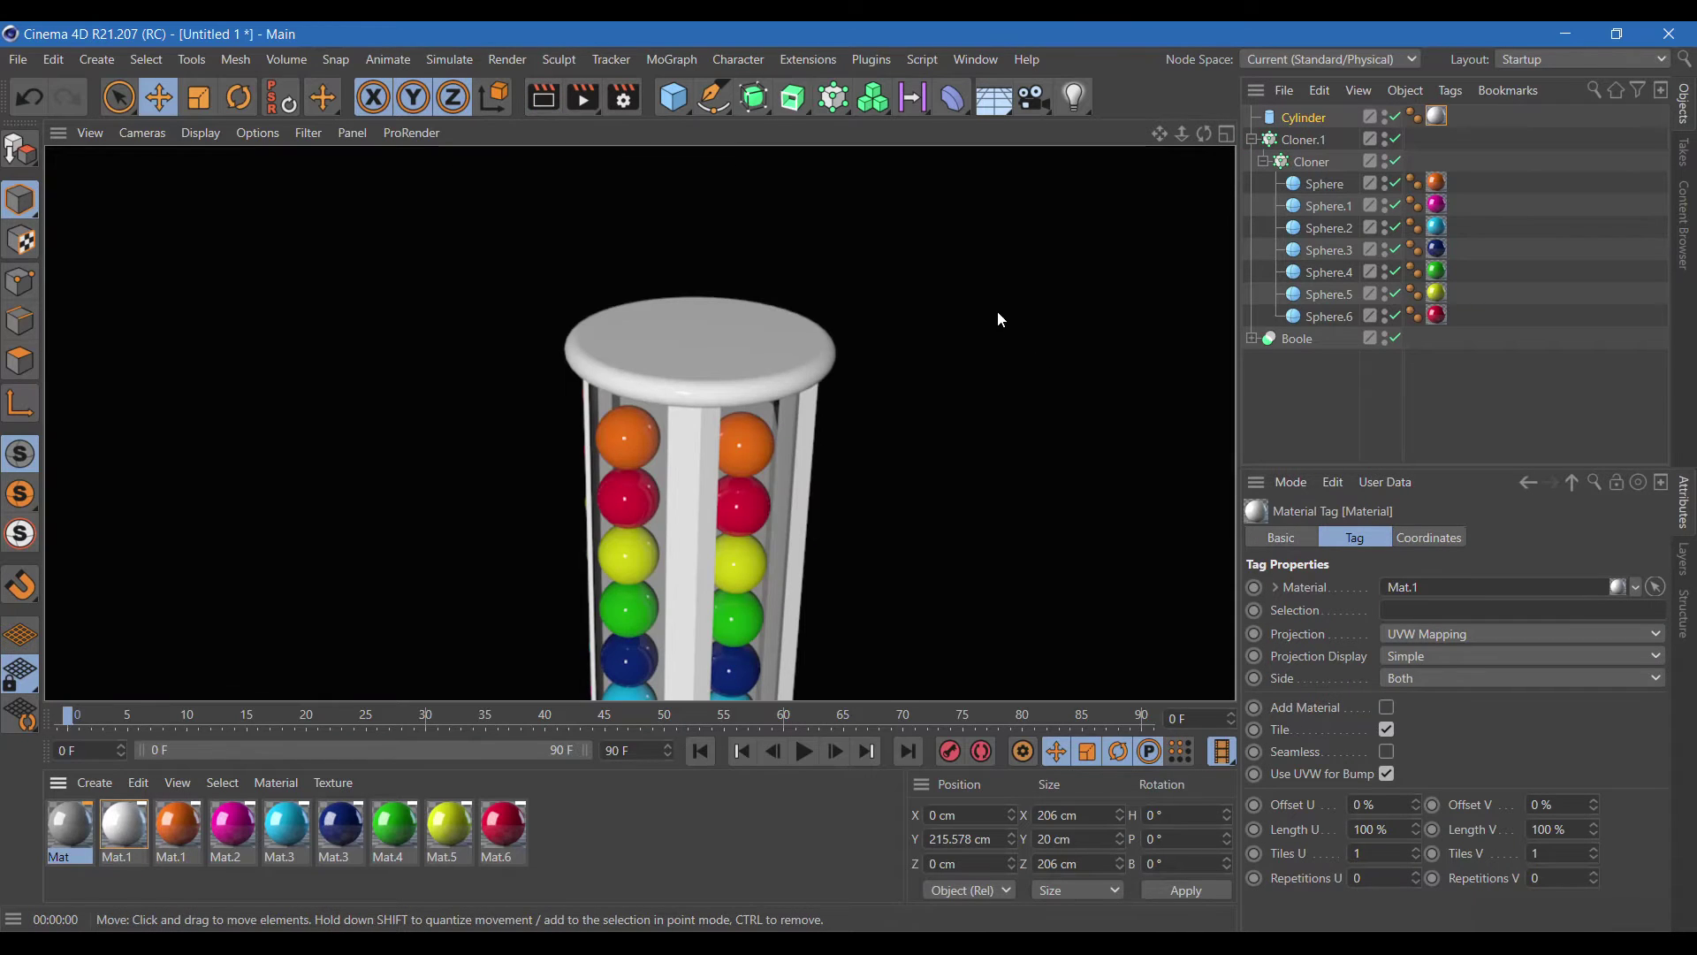
- Ctrl-drag a copy of the disc down to the column base at Y -223.141 cm and render to check
{"action": "left_click", "coordinate": [998, 310]}
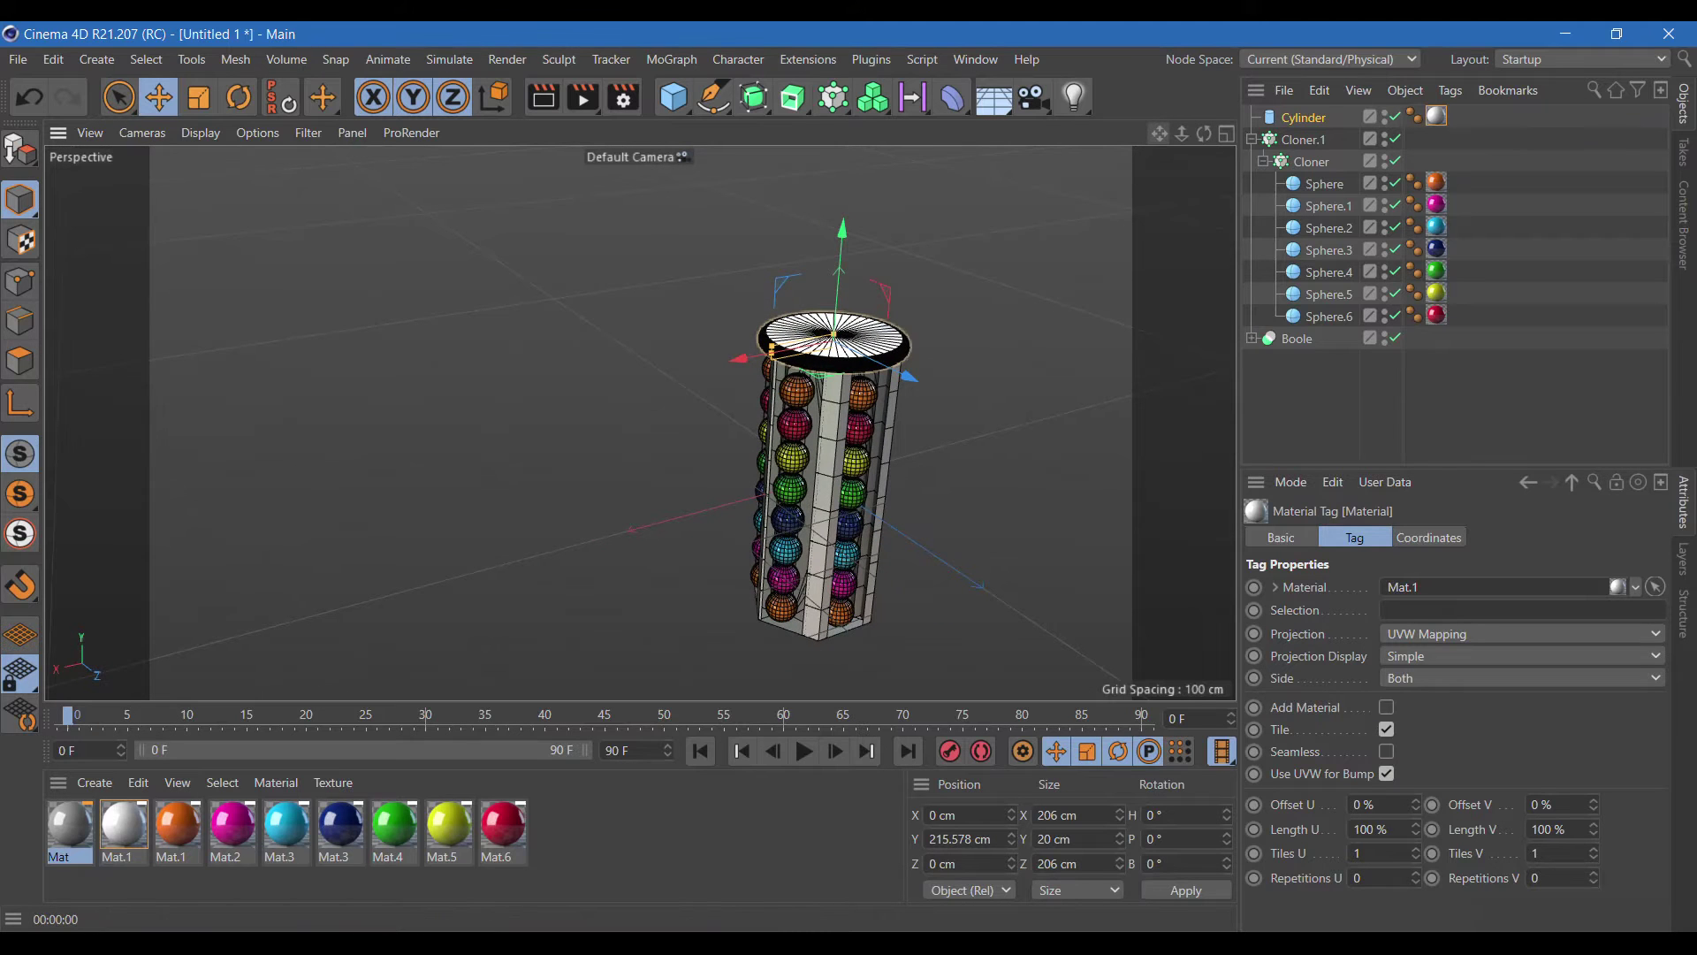
{"action": "left_click_drag", "start_coordinate": [1160, 133], "coordinate": [961, 72]}
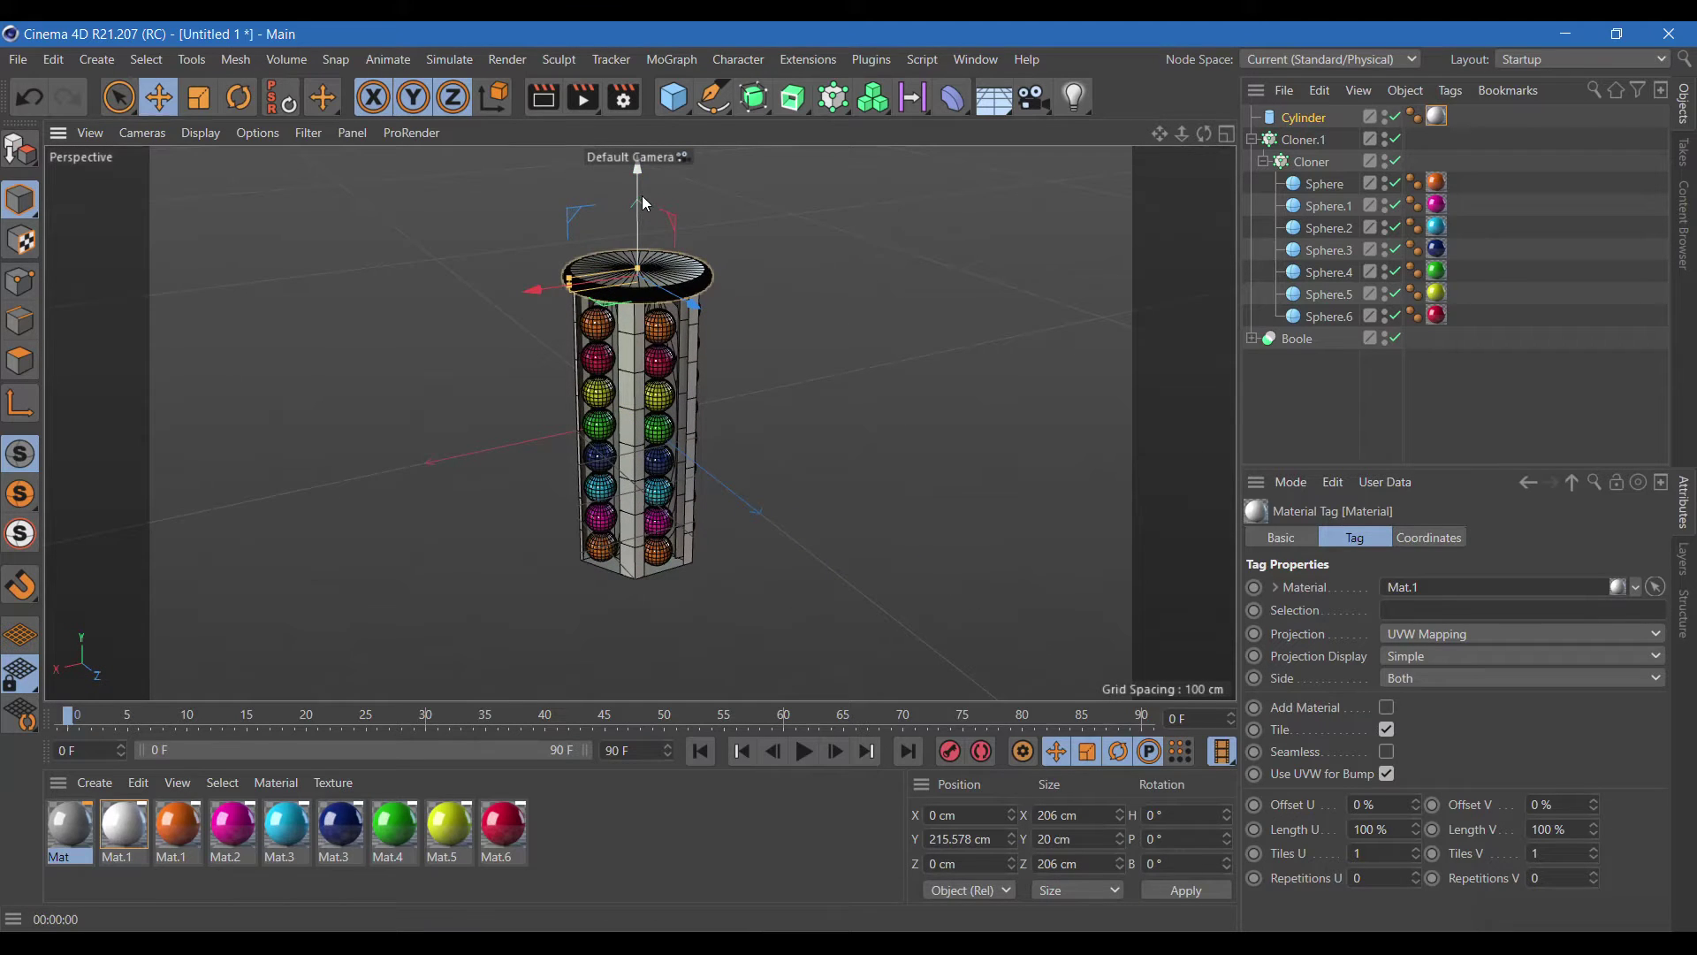
{"action": "left_click_drag", "start_coordinate": [638, 186], "coordinate": [638, 460], "text": "ctrl"}
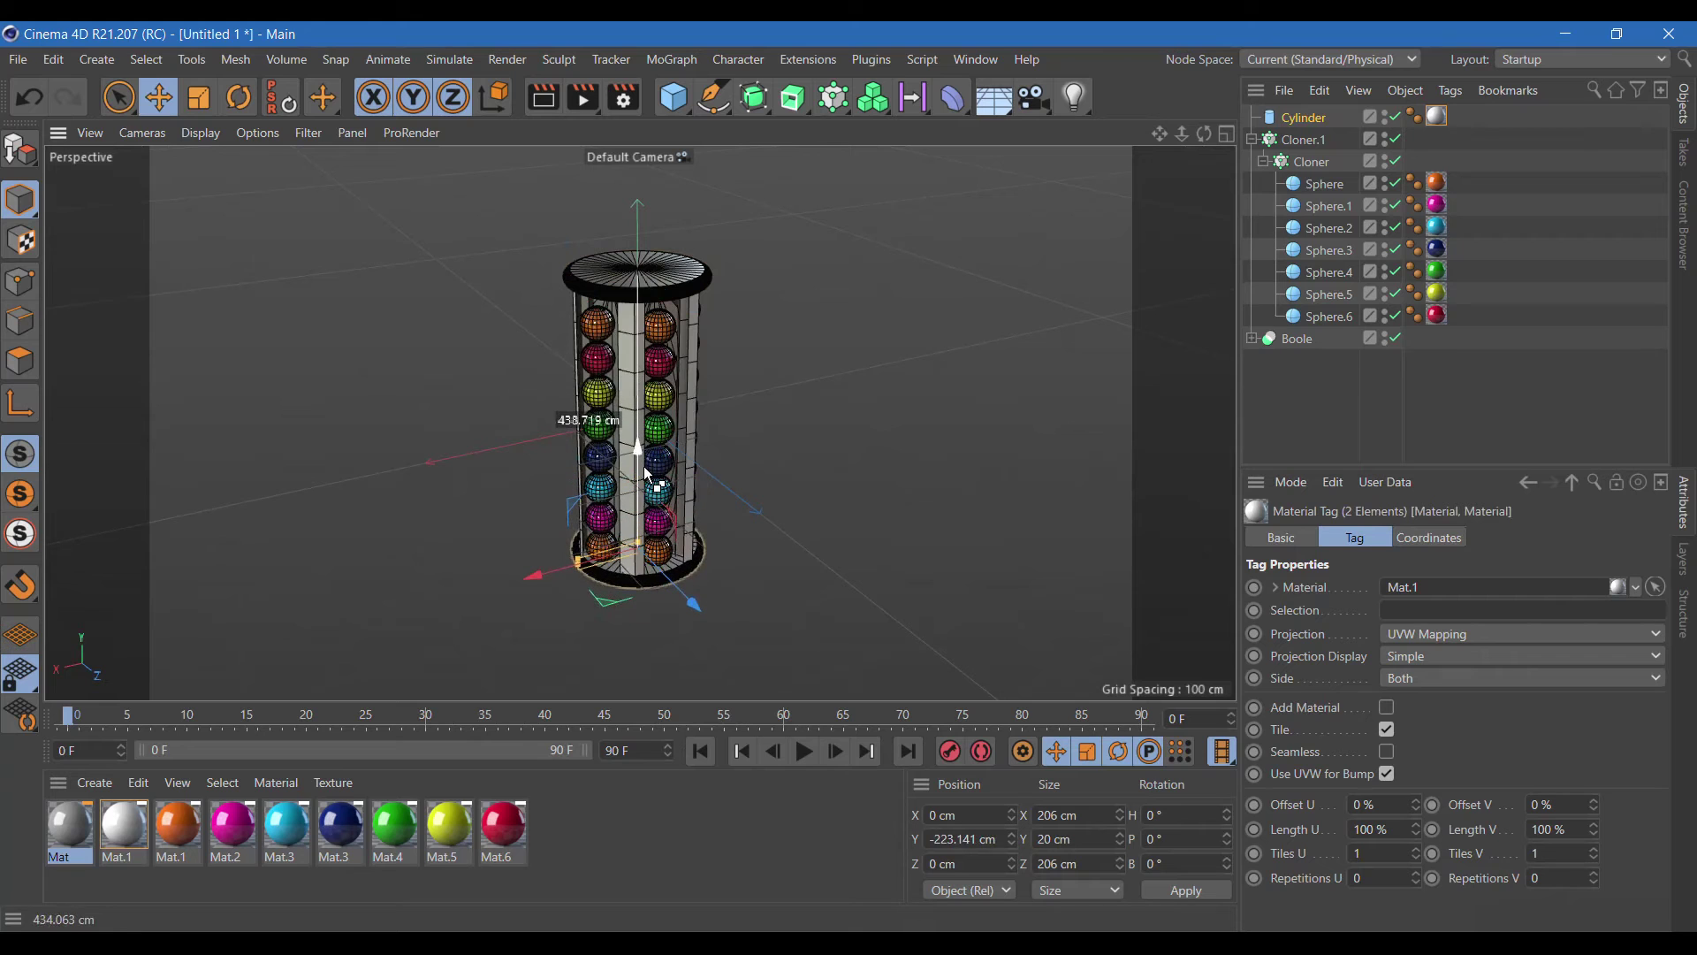
{"action": "mouse_move", "coordinate": [1204, 134]}
{"action": "left_mouse_down"}
{"action": "mouse_move", "coordinate": [1149, 142]}
{"action": "mouse_move", "coordinate": [1184, 137]}
{"action": "left_mouse_up"}
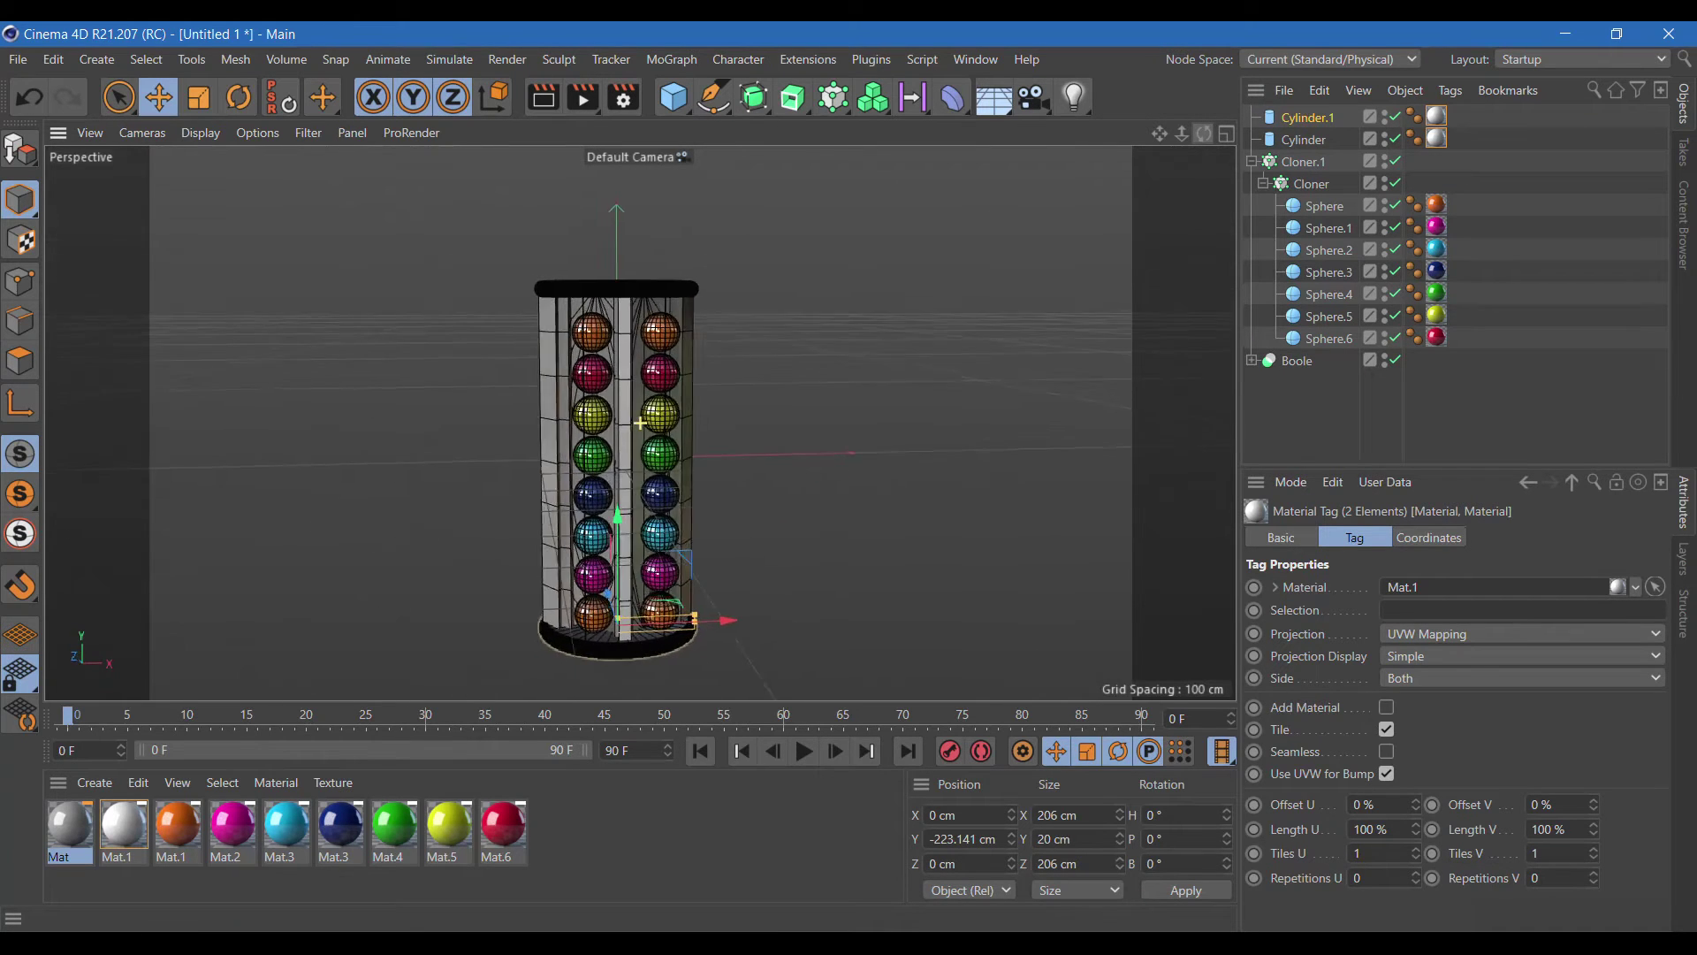
{"action": "left_click_drag", "start_coordinate": [1184, 137], "coordinate": [798, 394]}
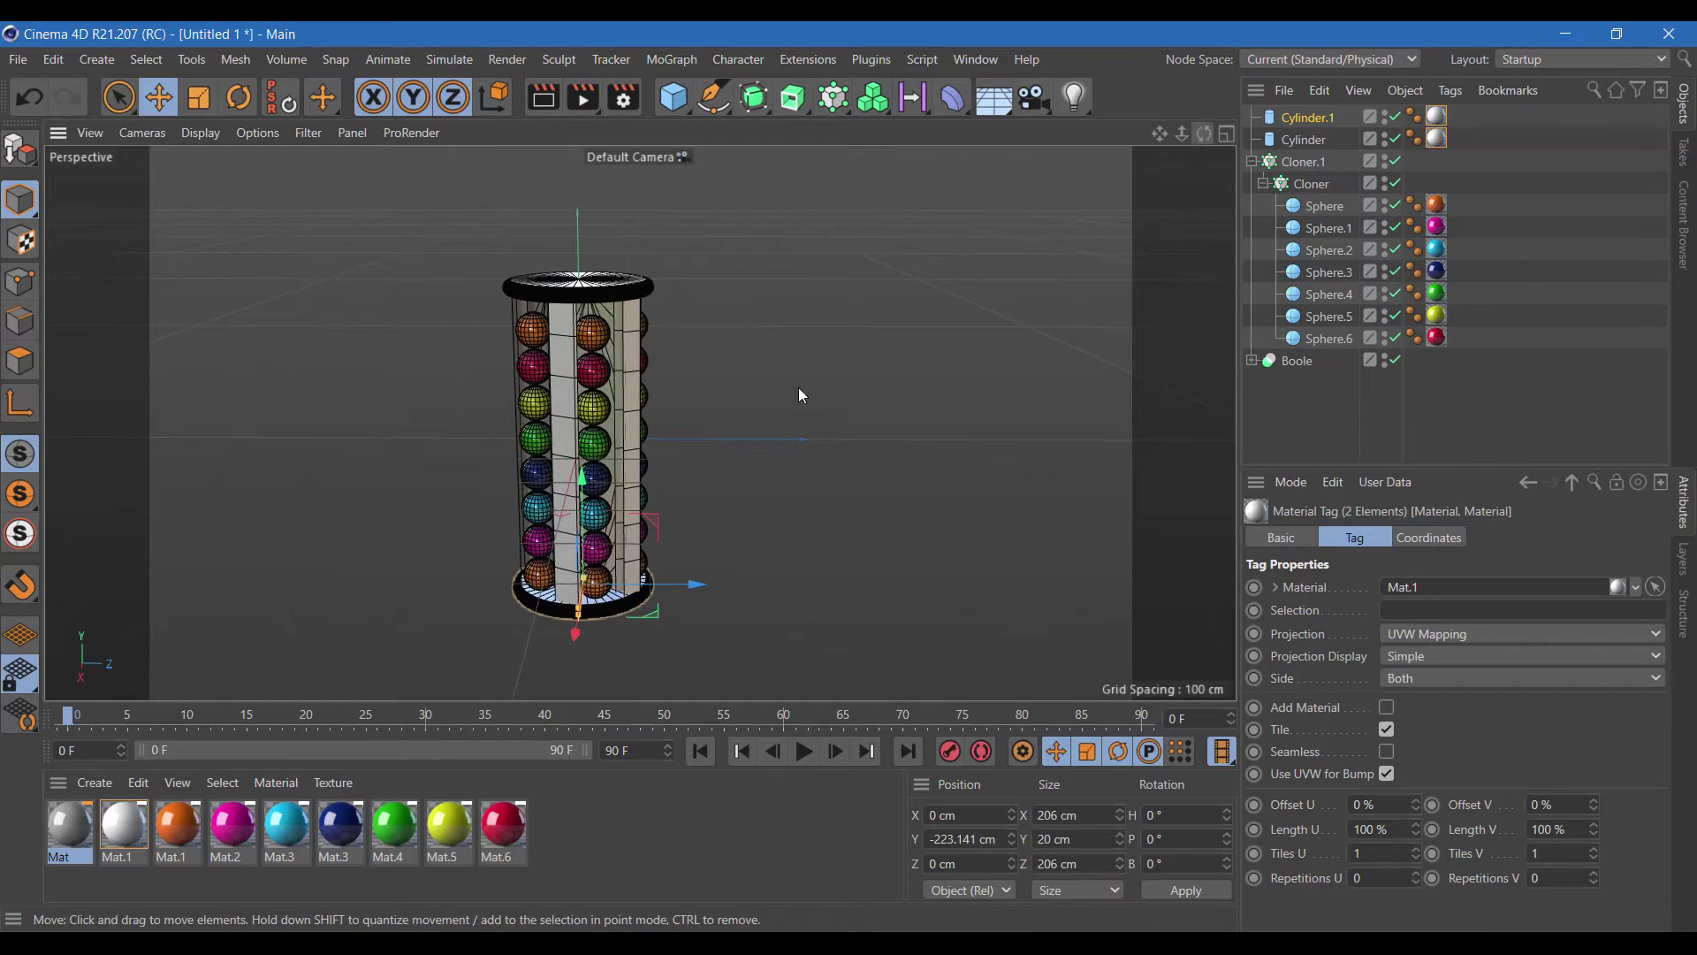
{"action": "left_click", "coordinate": [530, 99]}
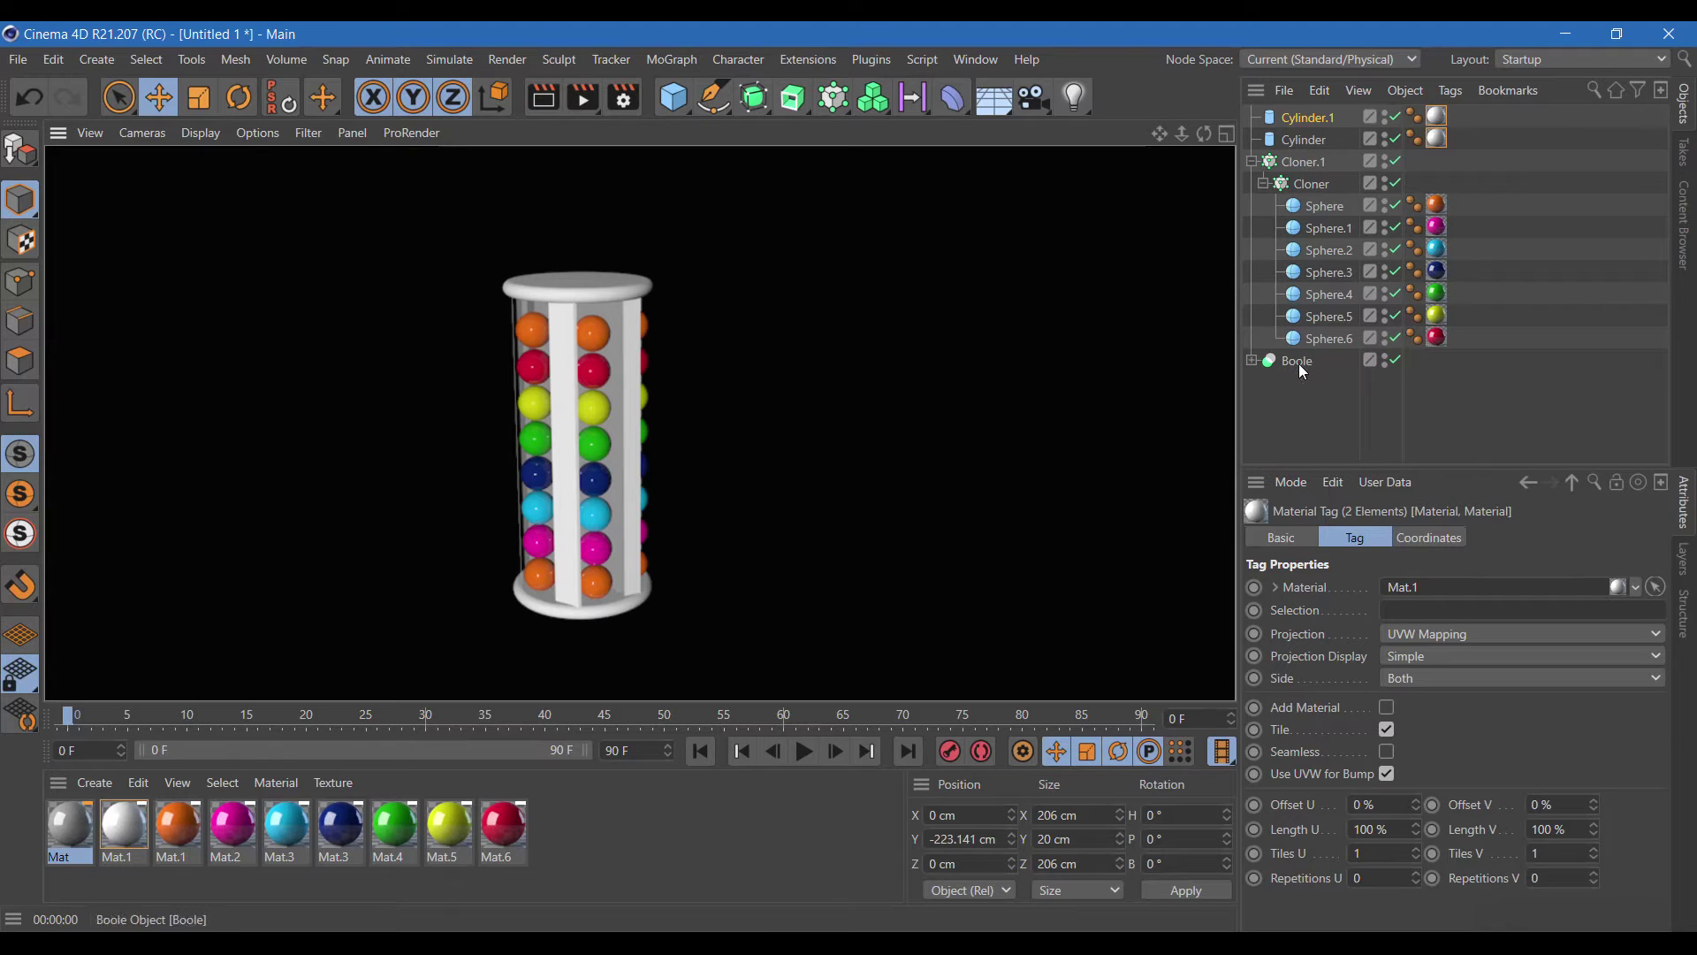
{"action": "left_click", "coordinate": [1310, 118]}
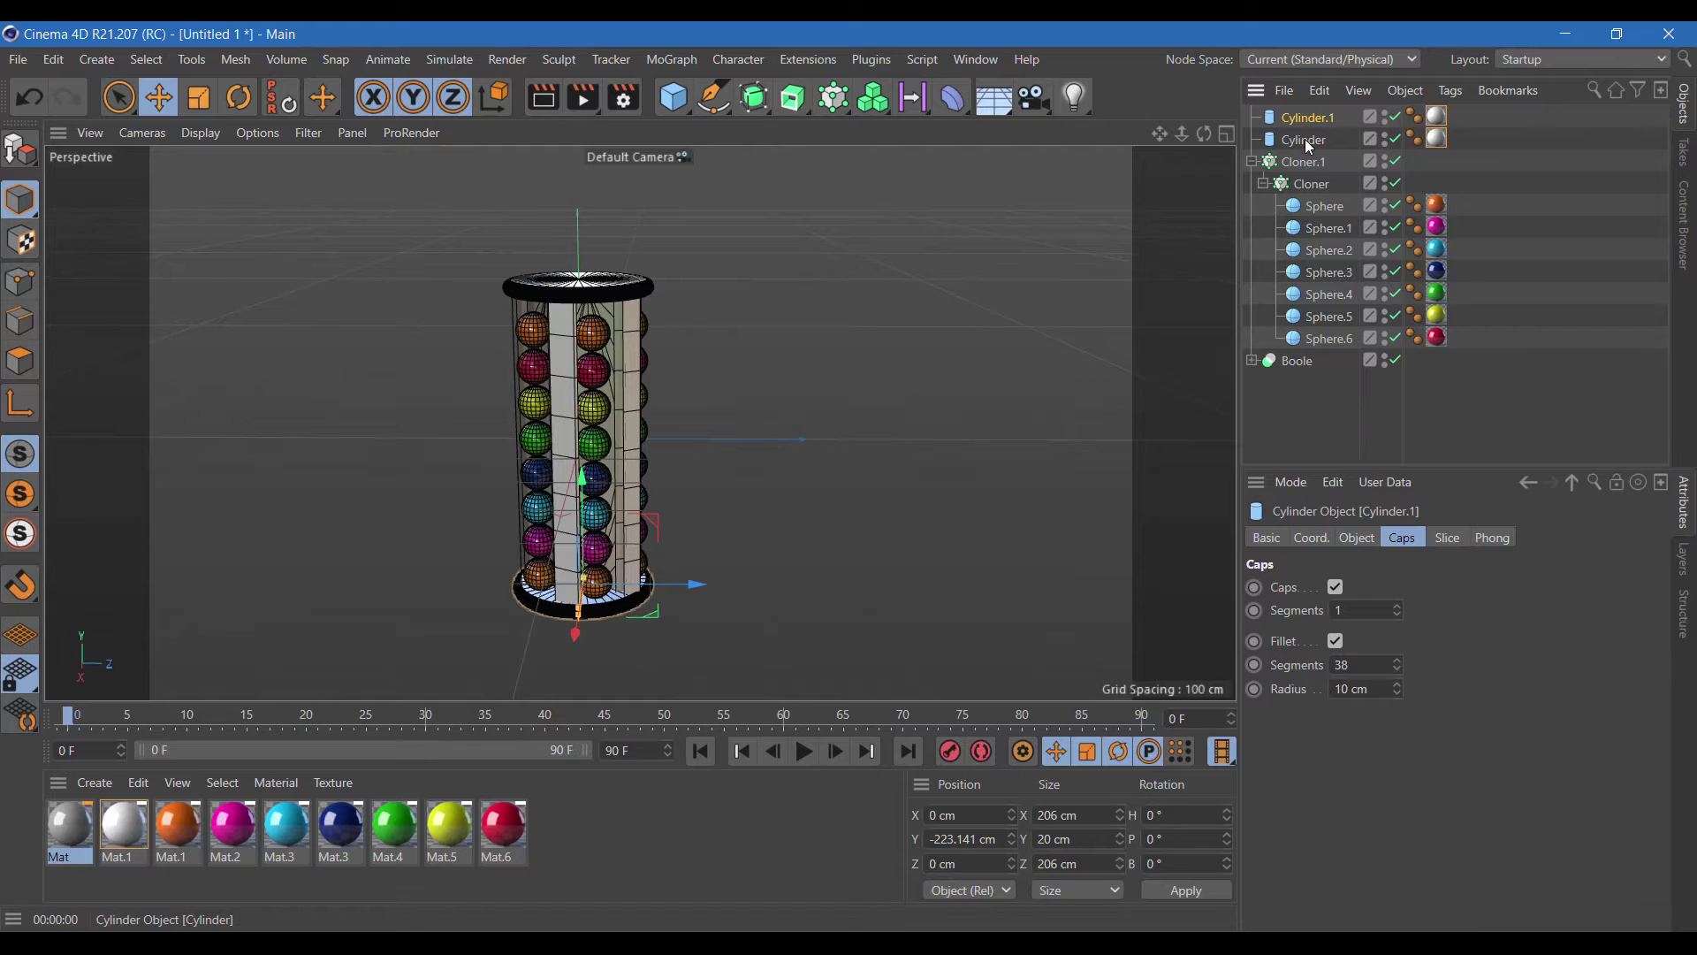
- Group both discs under a Null and give it a Collider Body tag
{"action": "left_click", "coordinate": [1305, 140], "text": "ctrl"}
{"action": "right_click", "coordinate": [1305, 140]}
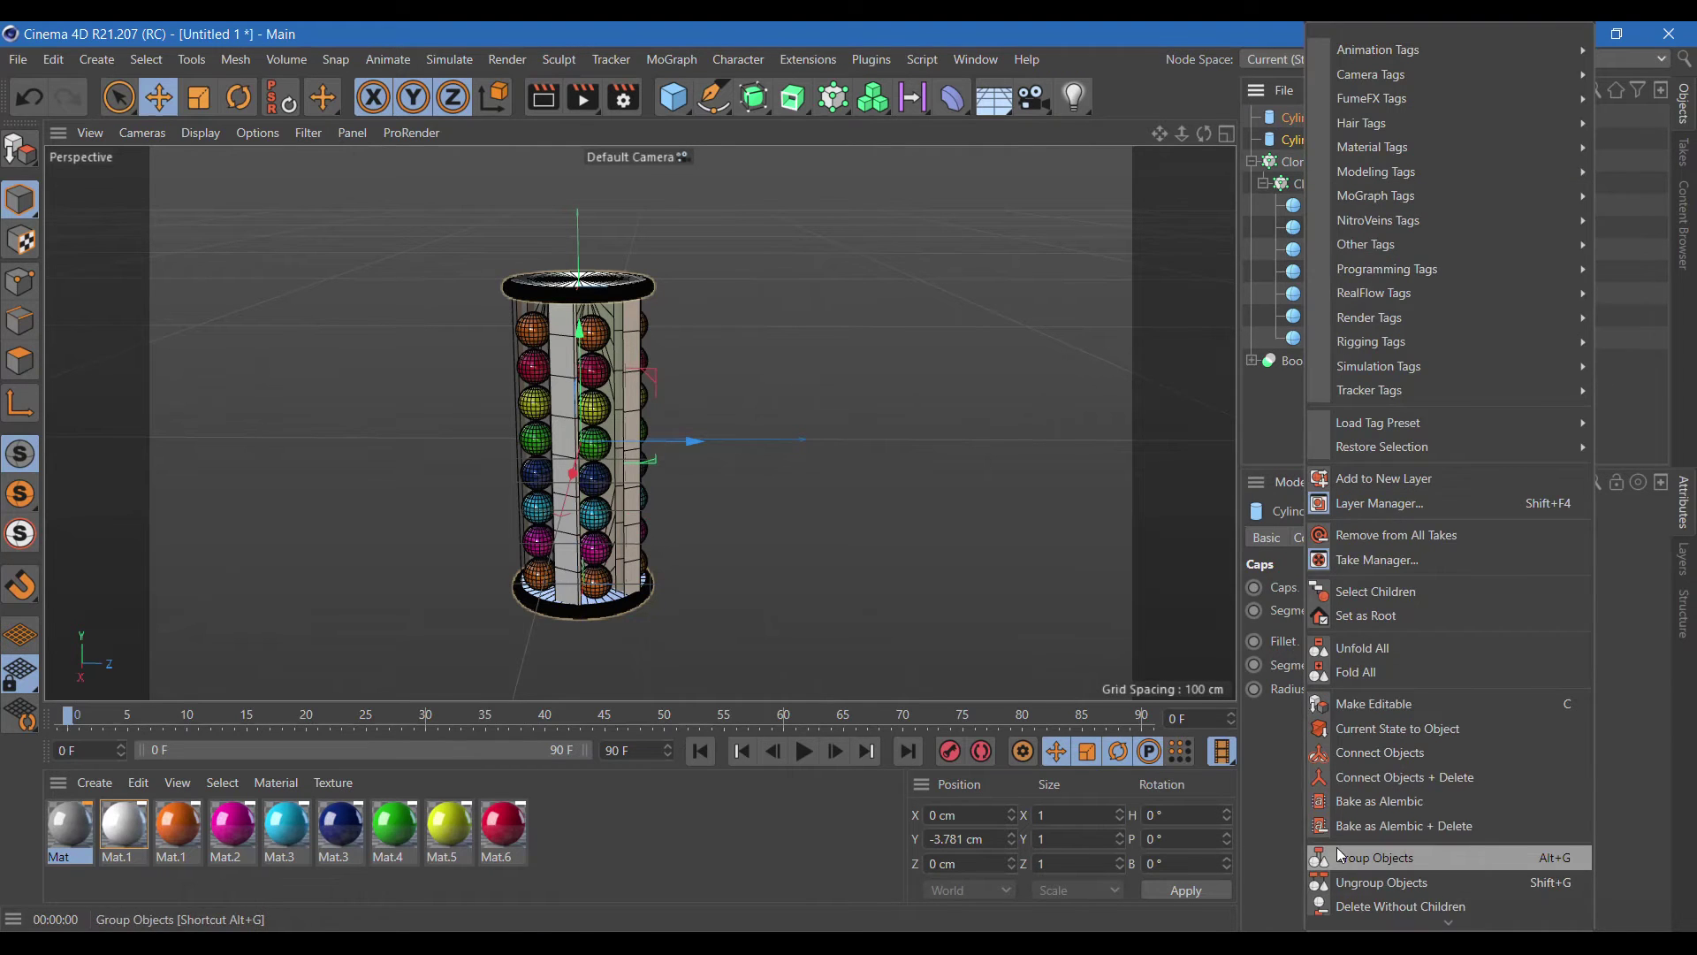
{"action": "left_click", "coordinate": [1336, 856]}
{"action": "right_click", "coordinate": [1286, 110]}
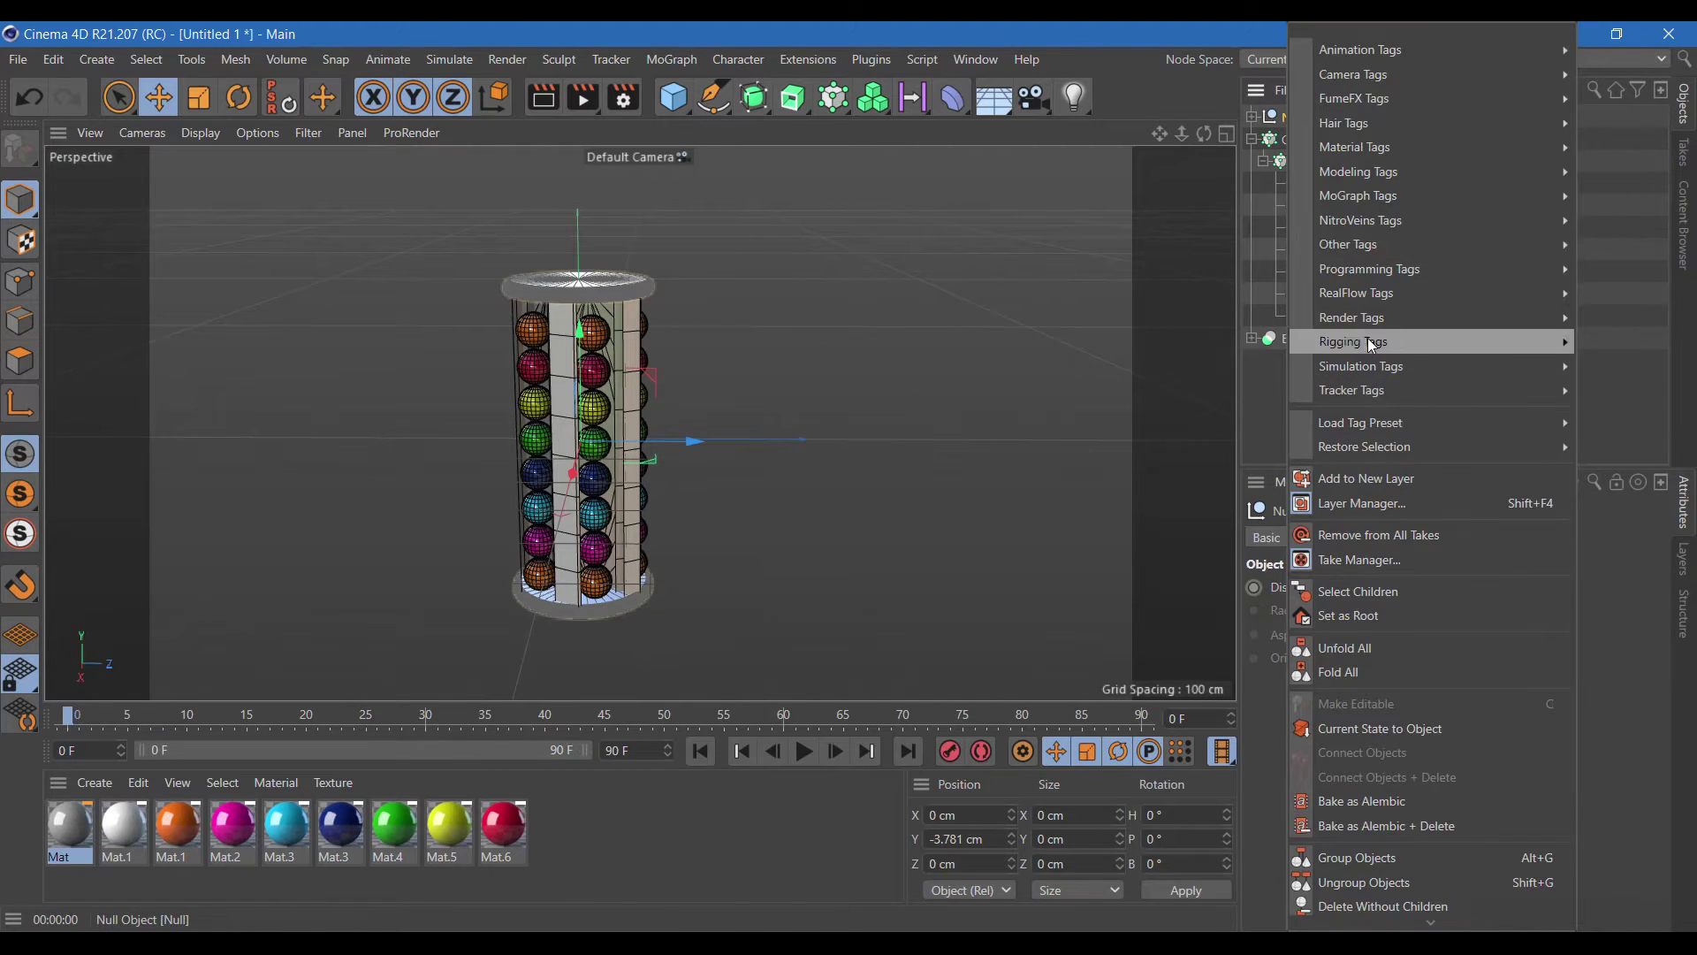
{"action": "mouse_move", "coordinate": [1361, 366]}
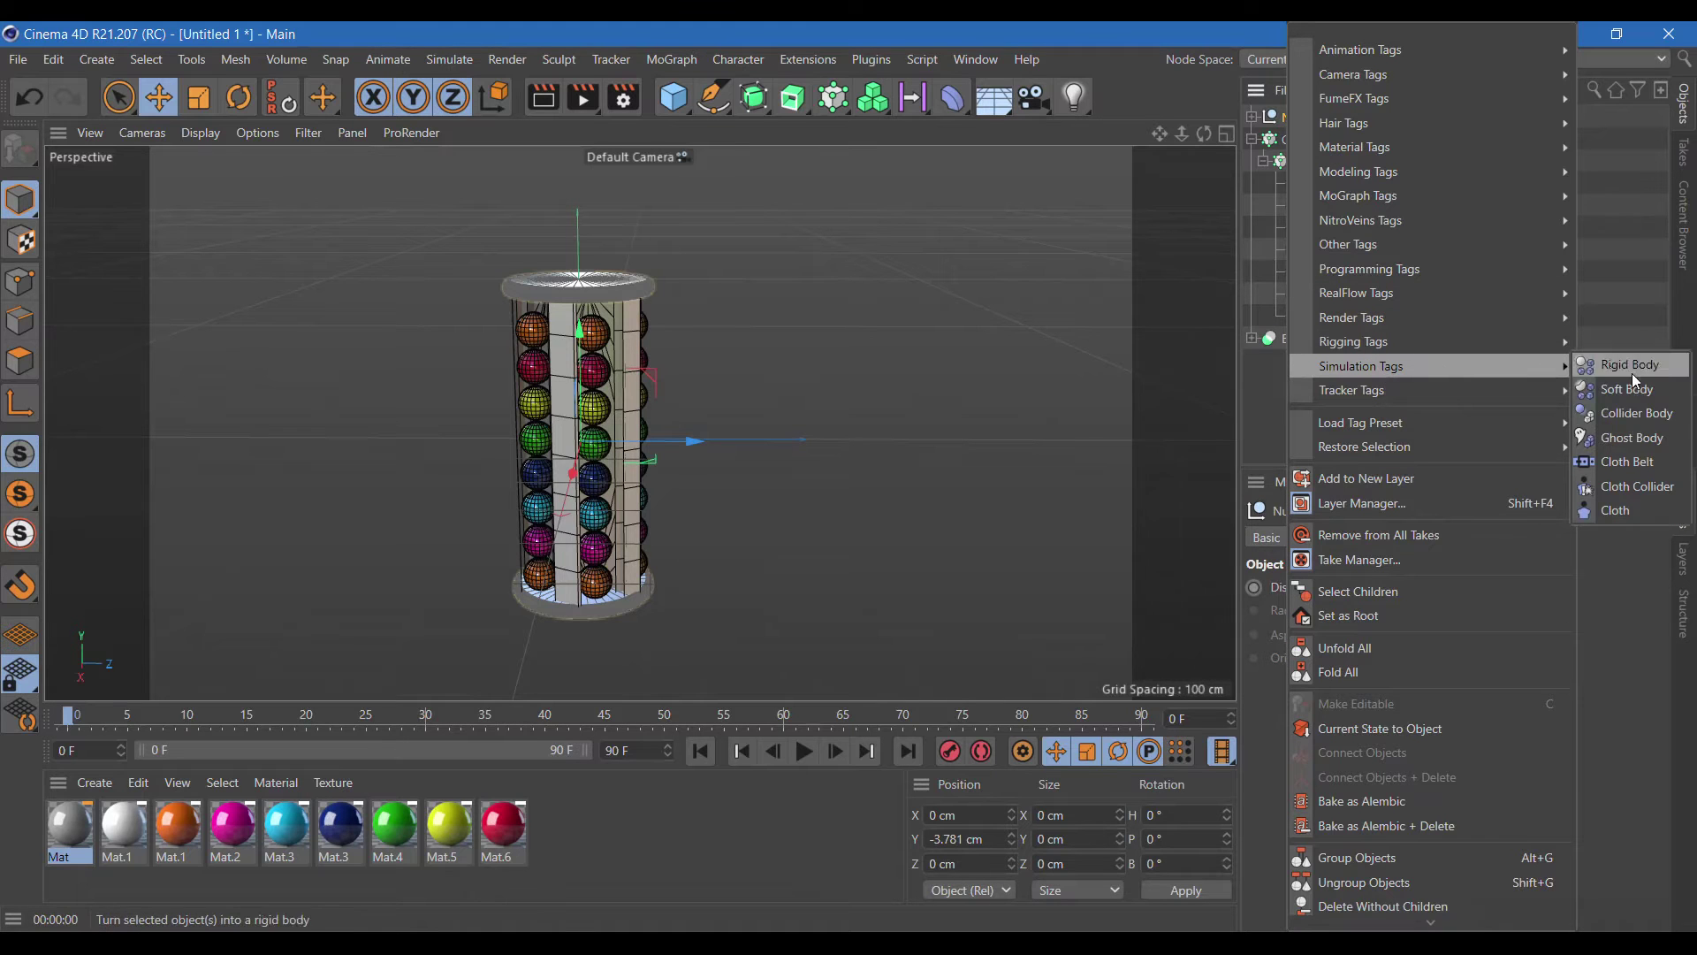
{"action": "left_click", "coordinate": [1637, 416]}
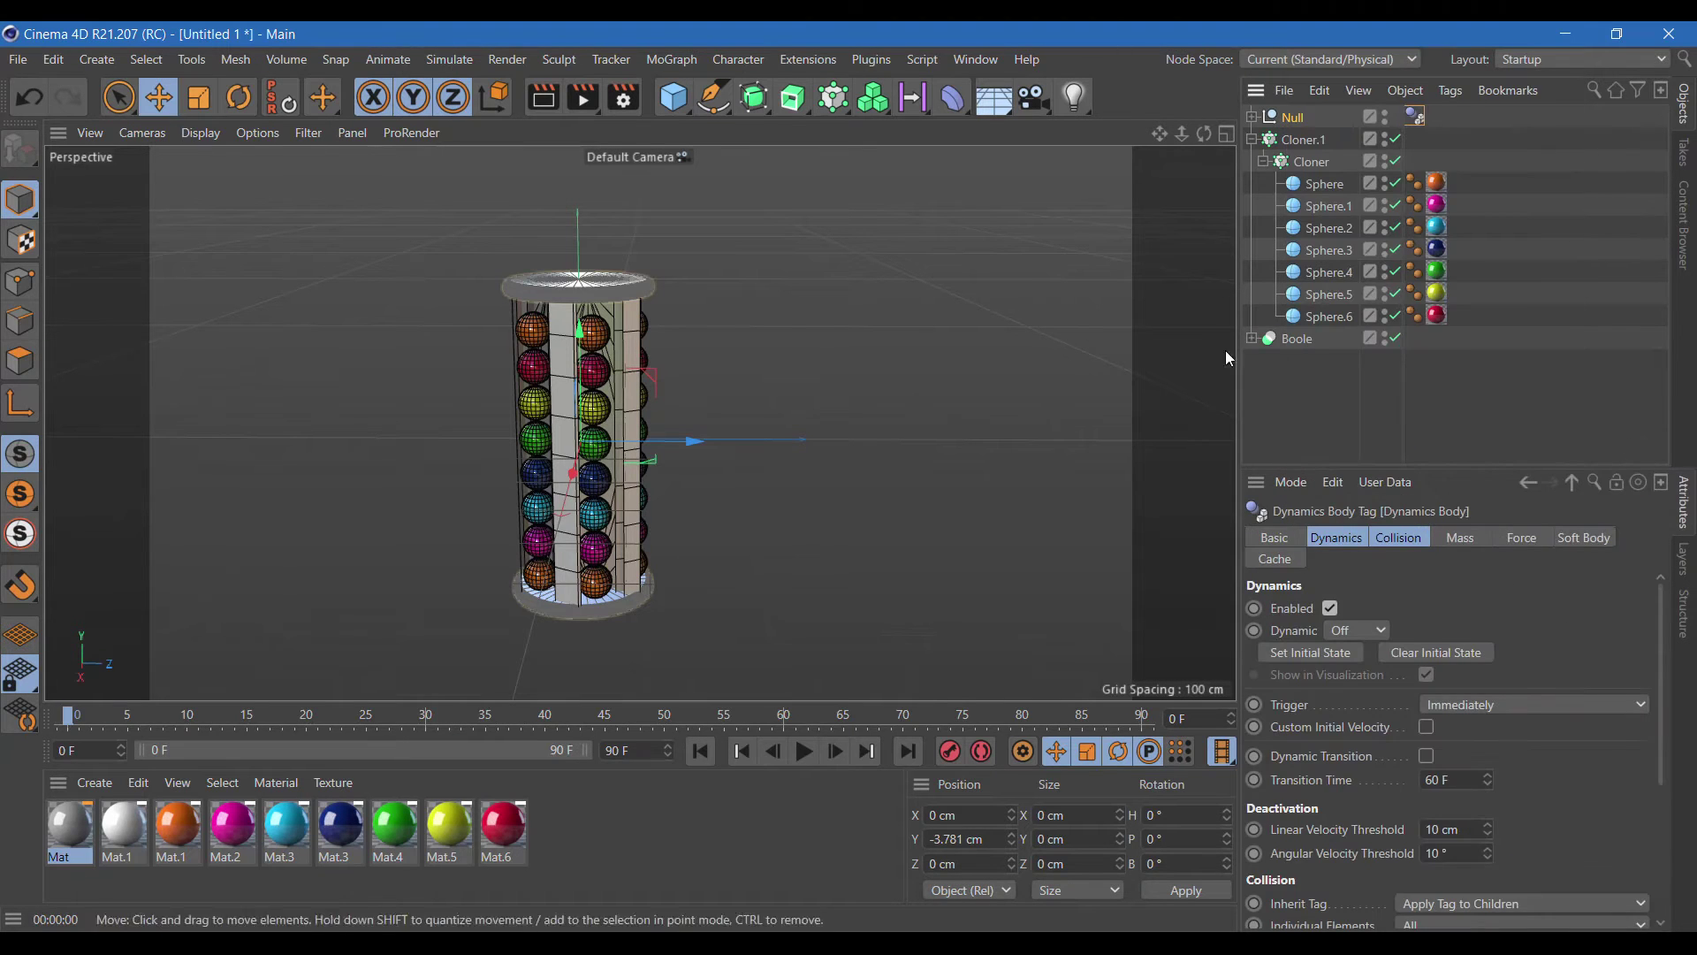
- Add a Rigid Body tag to the sphere Cloner, test playback and rewind
{"action": "left_click", "coordinate": [1316, 167]}
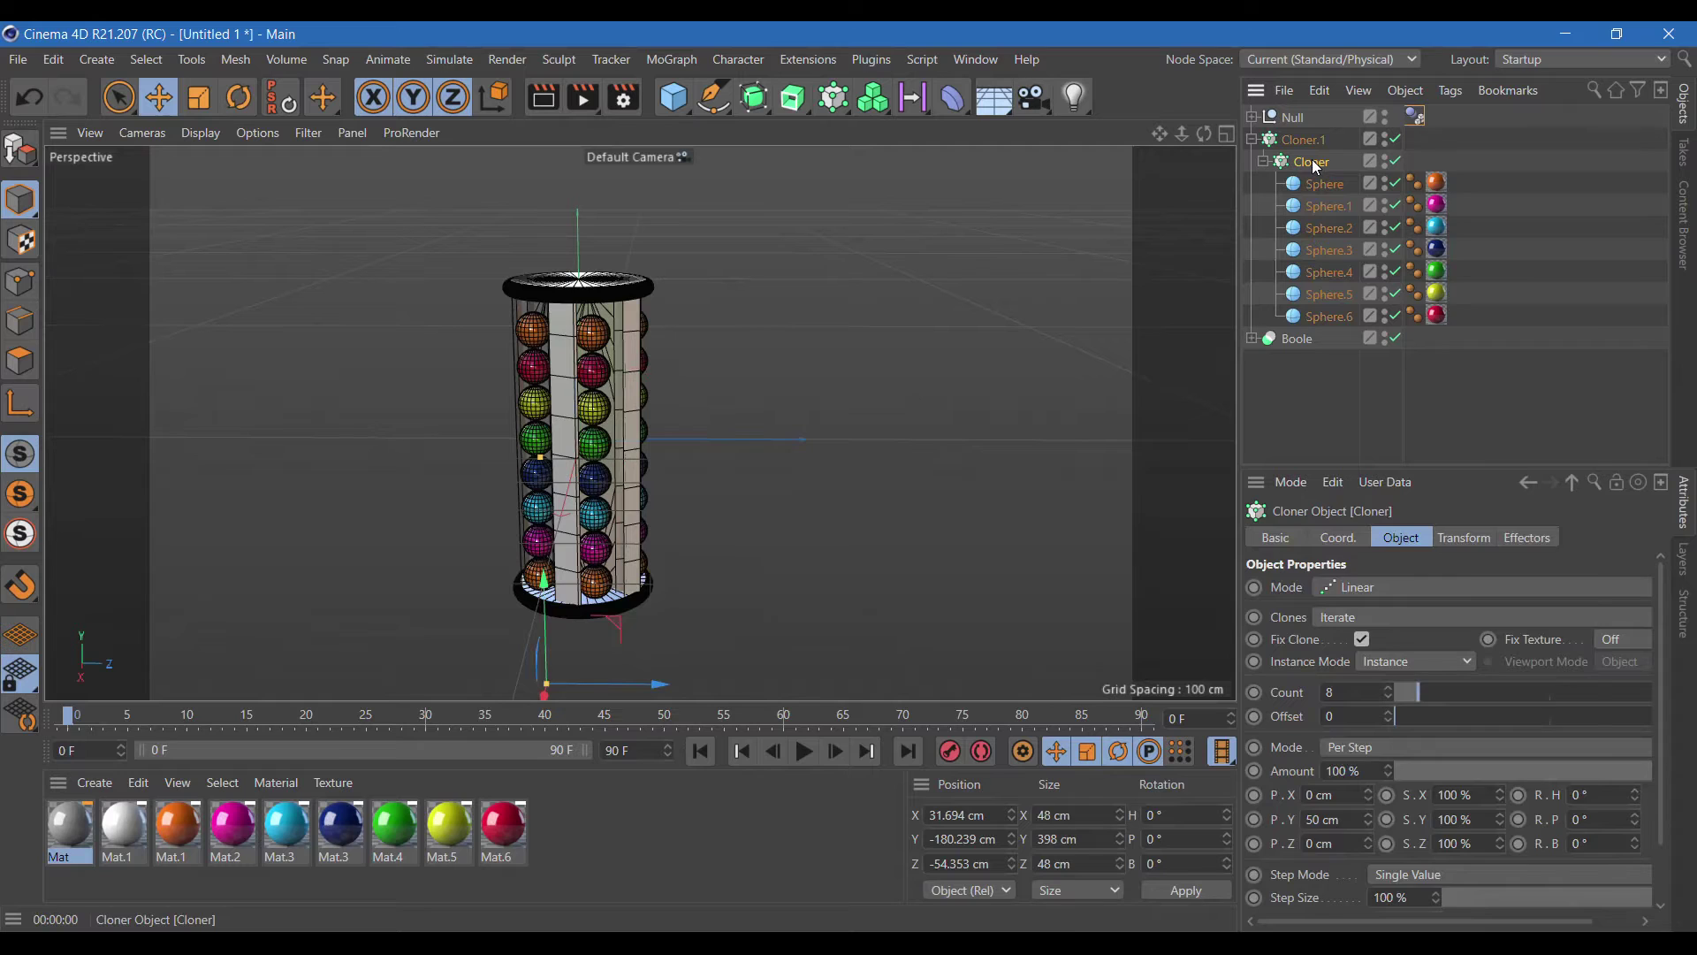
{"action": "right_click", "coordinate": [1316, 166]}
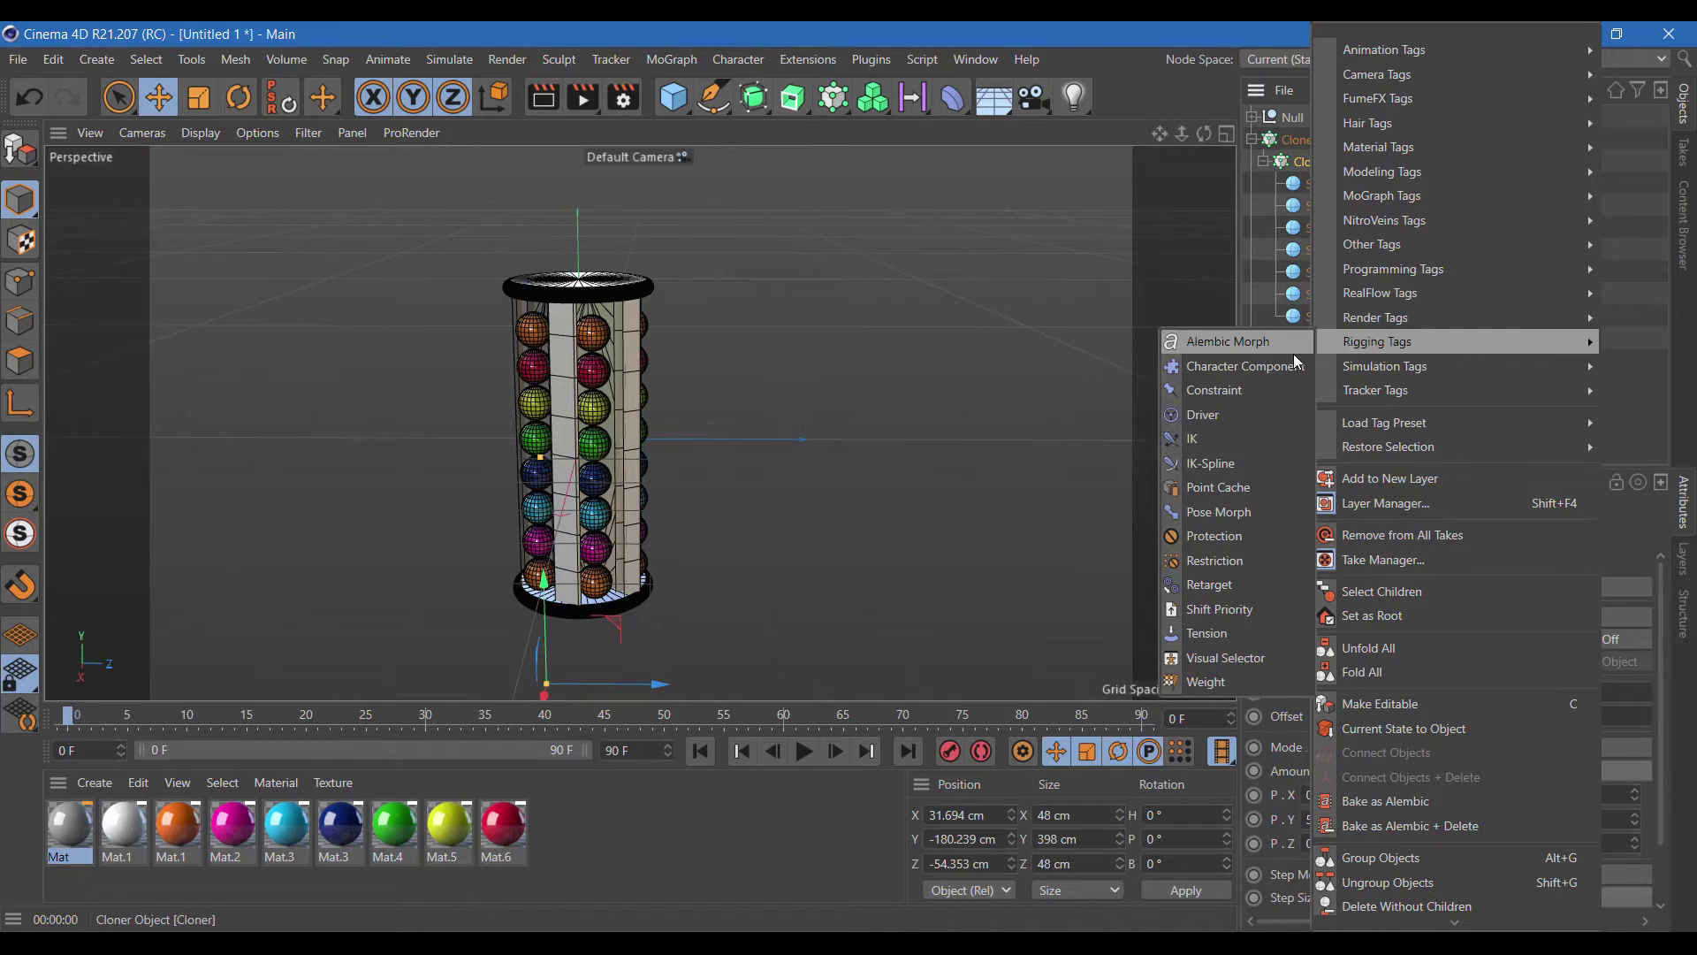
{"action": "mouse_move", "coordinate": [1384, 366]}
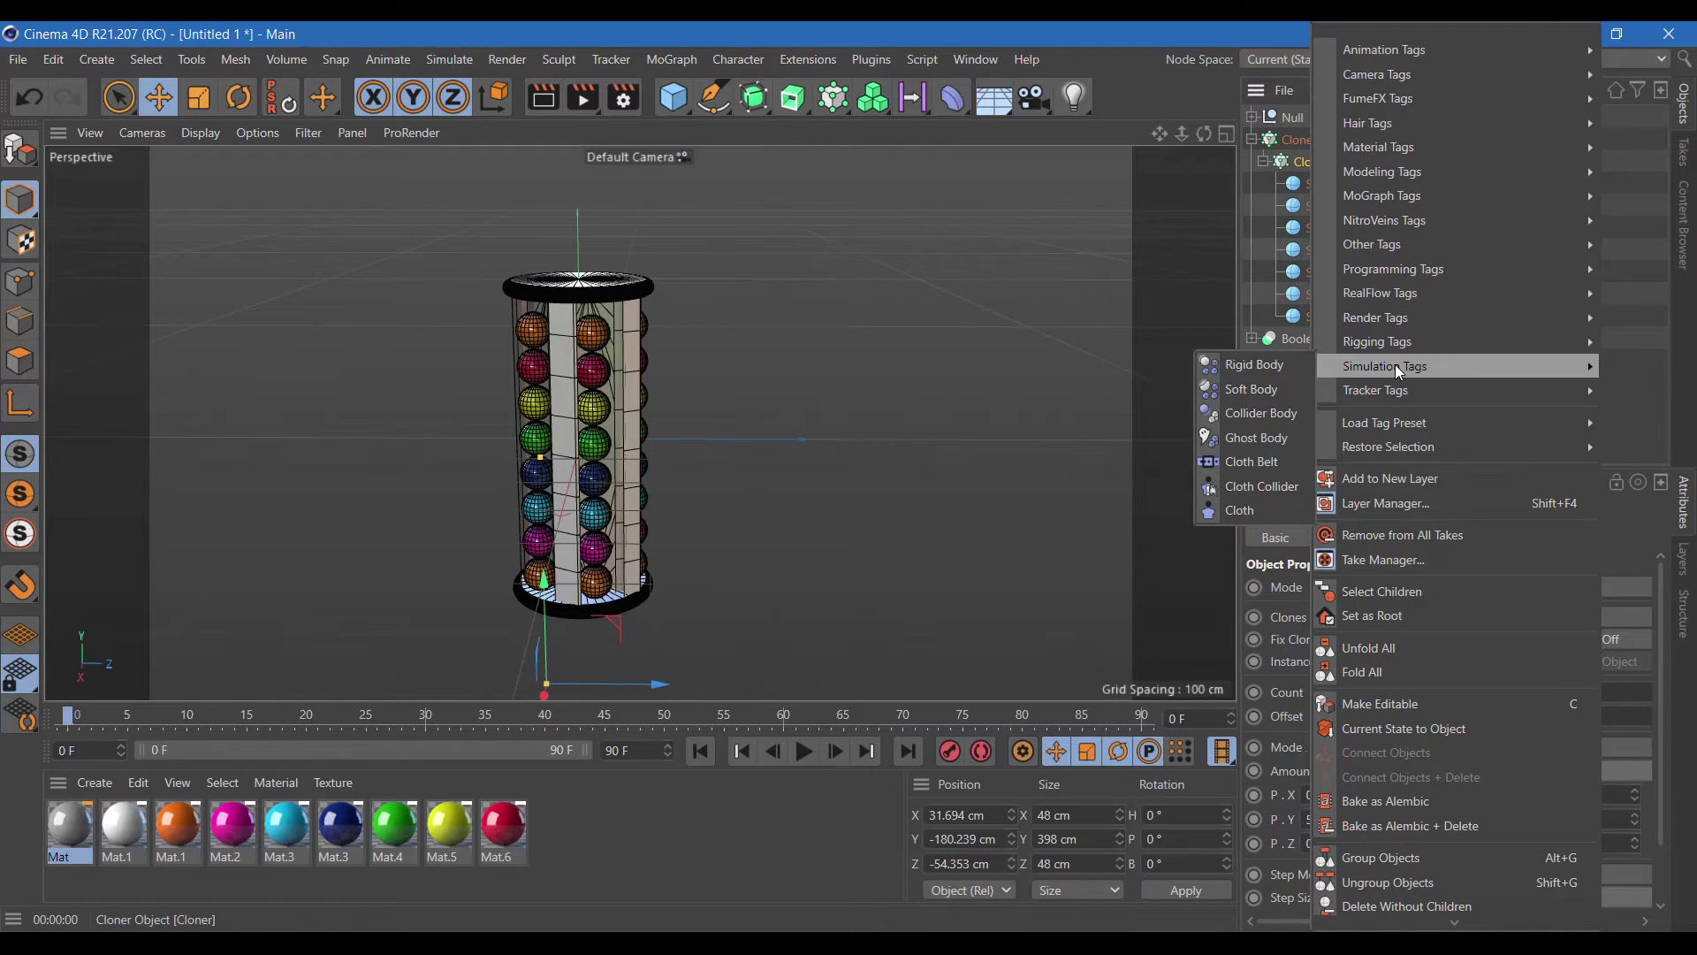
{"action": "left_click", "coordinate": [1254, 365]}
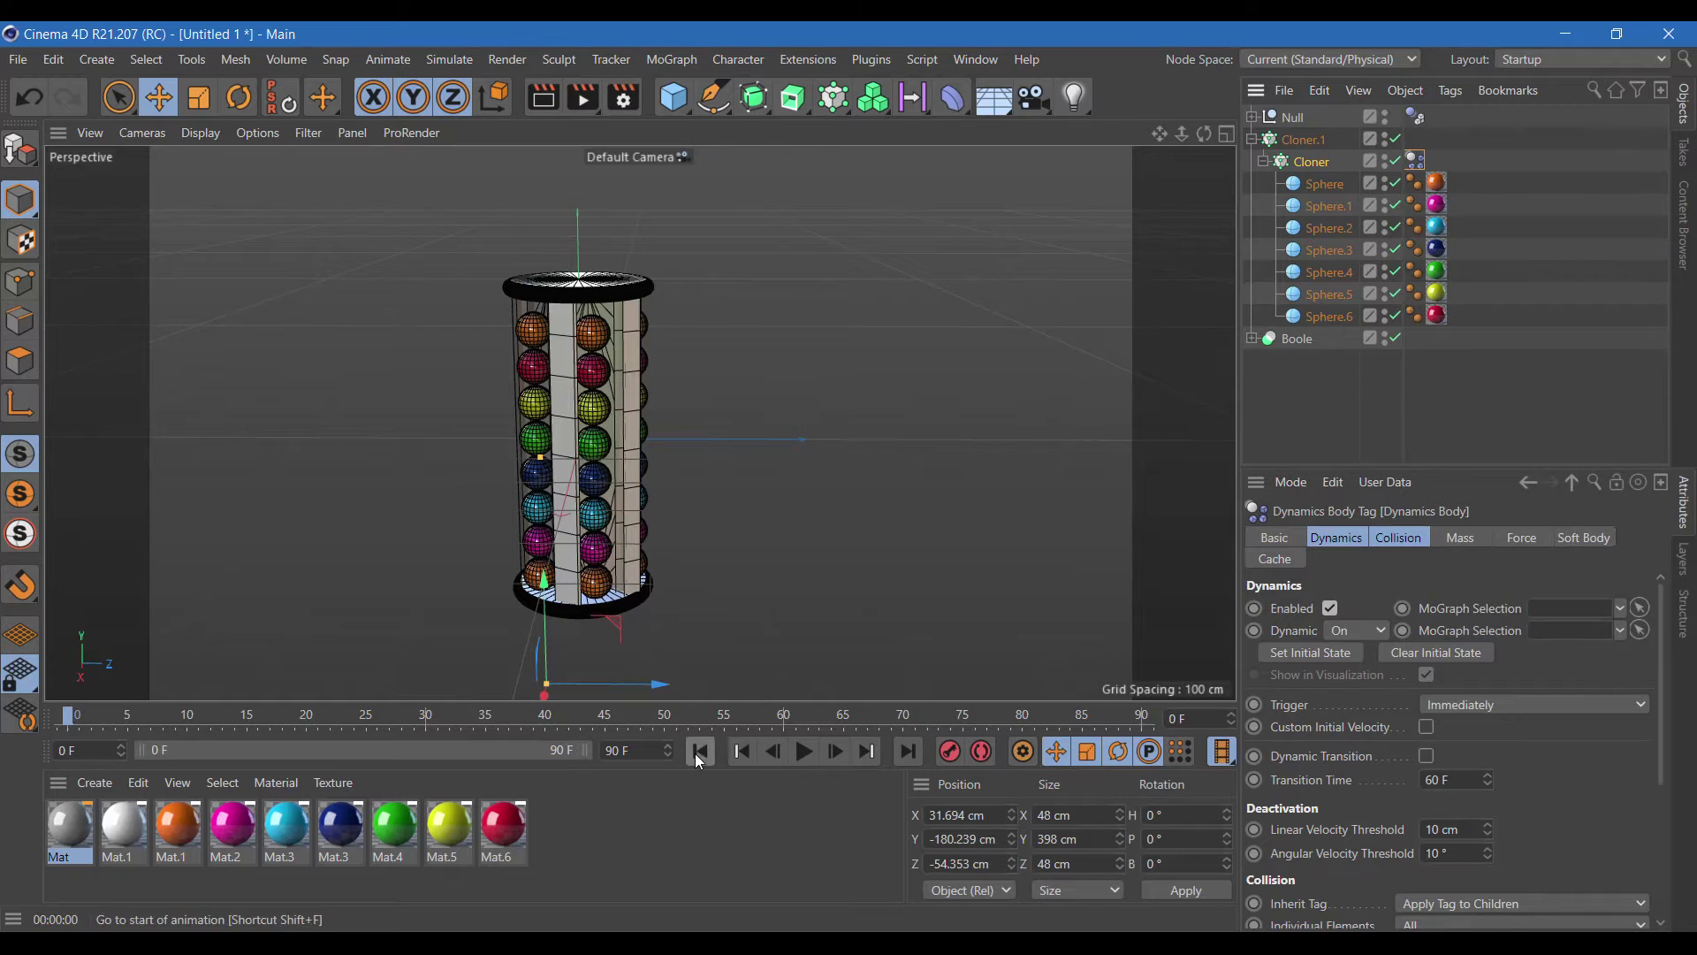
{"action": "left_click", "coordinate": [805, 751]}
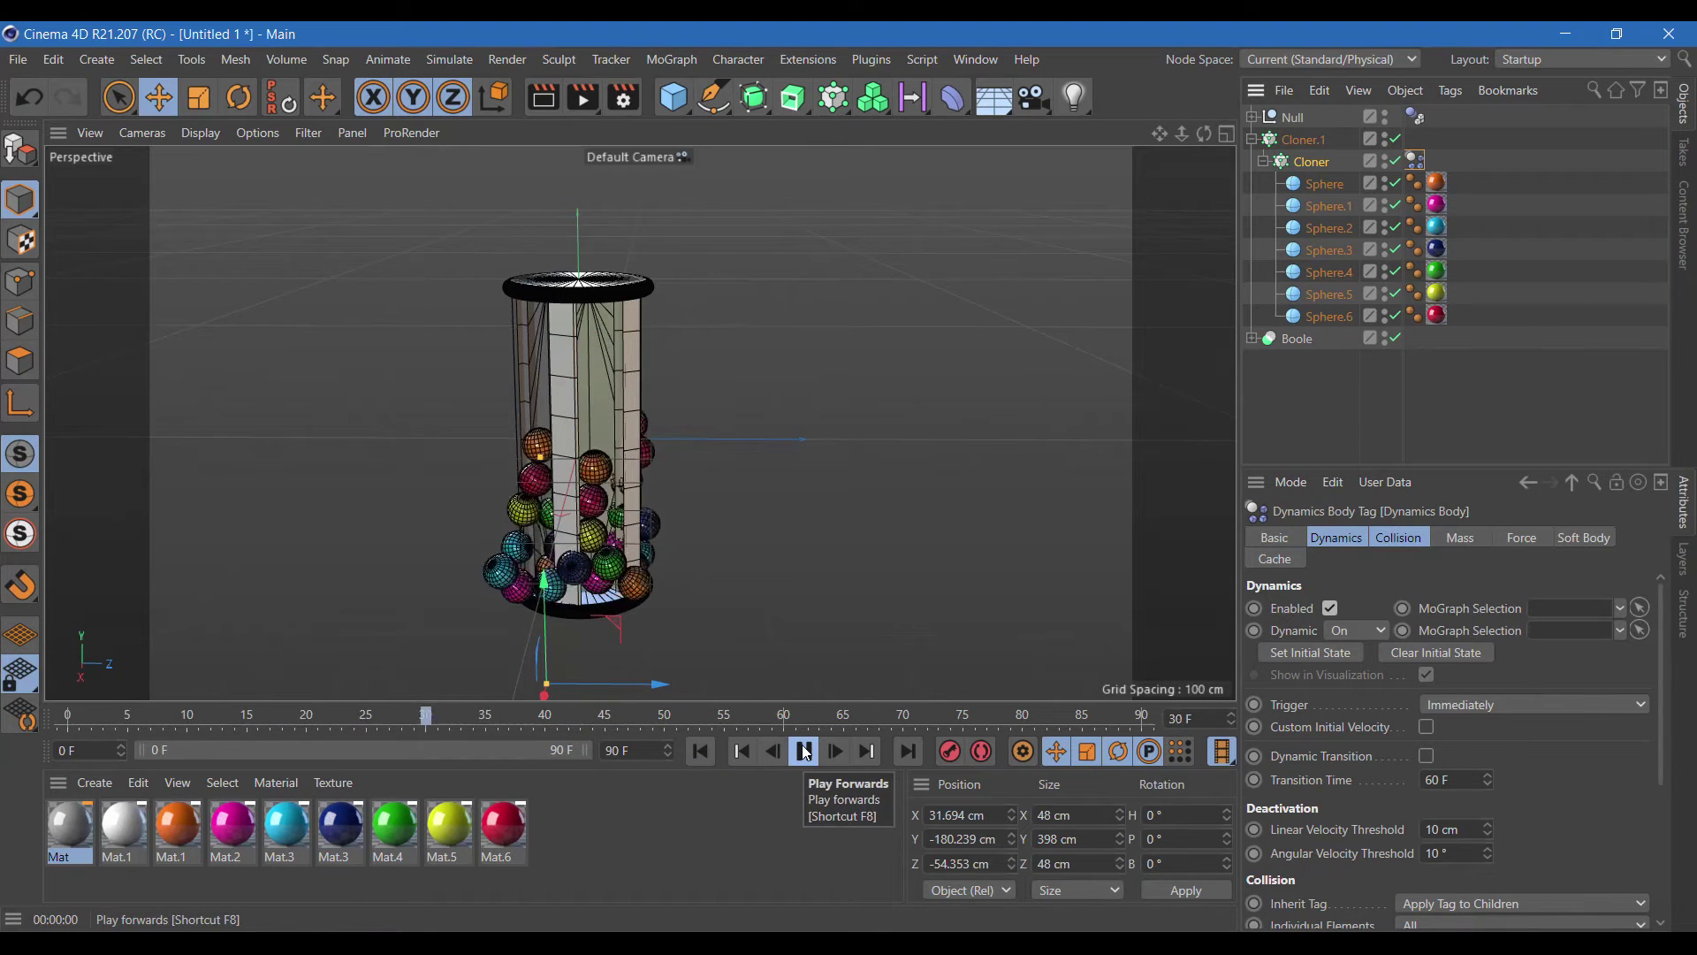
{"action": "left_click", "coordinate": [805, 751]}
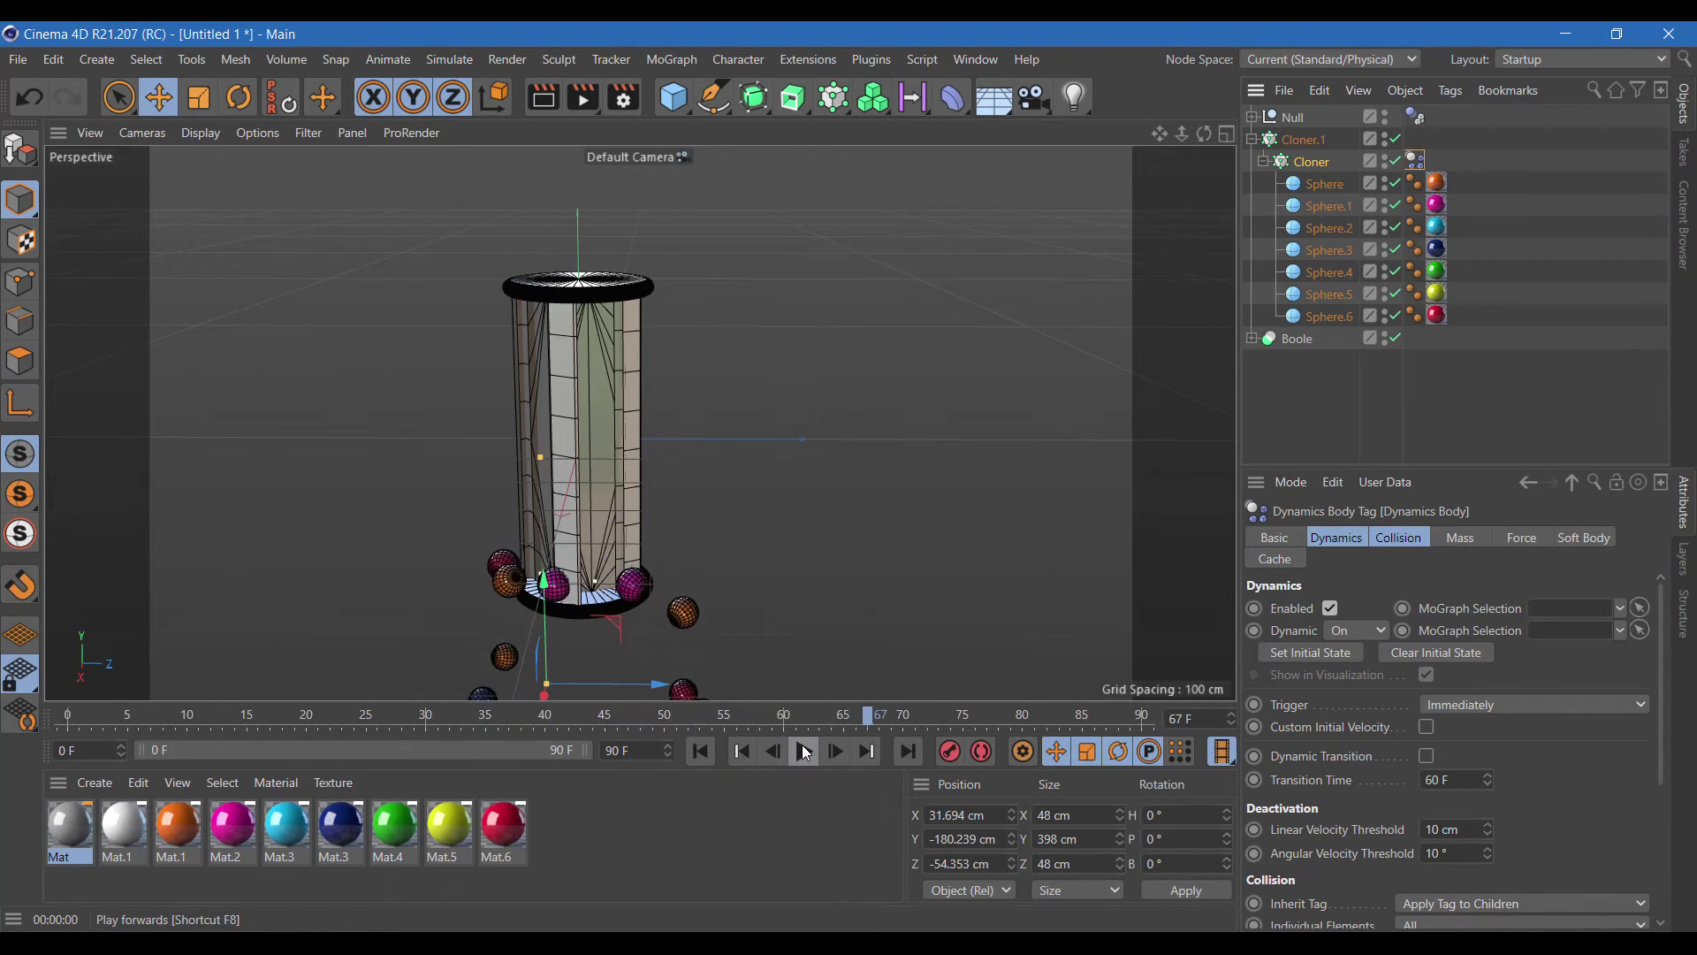
{"action": "left_click", "coordinate": [700, 751]}
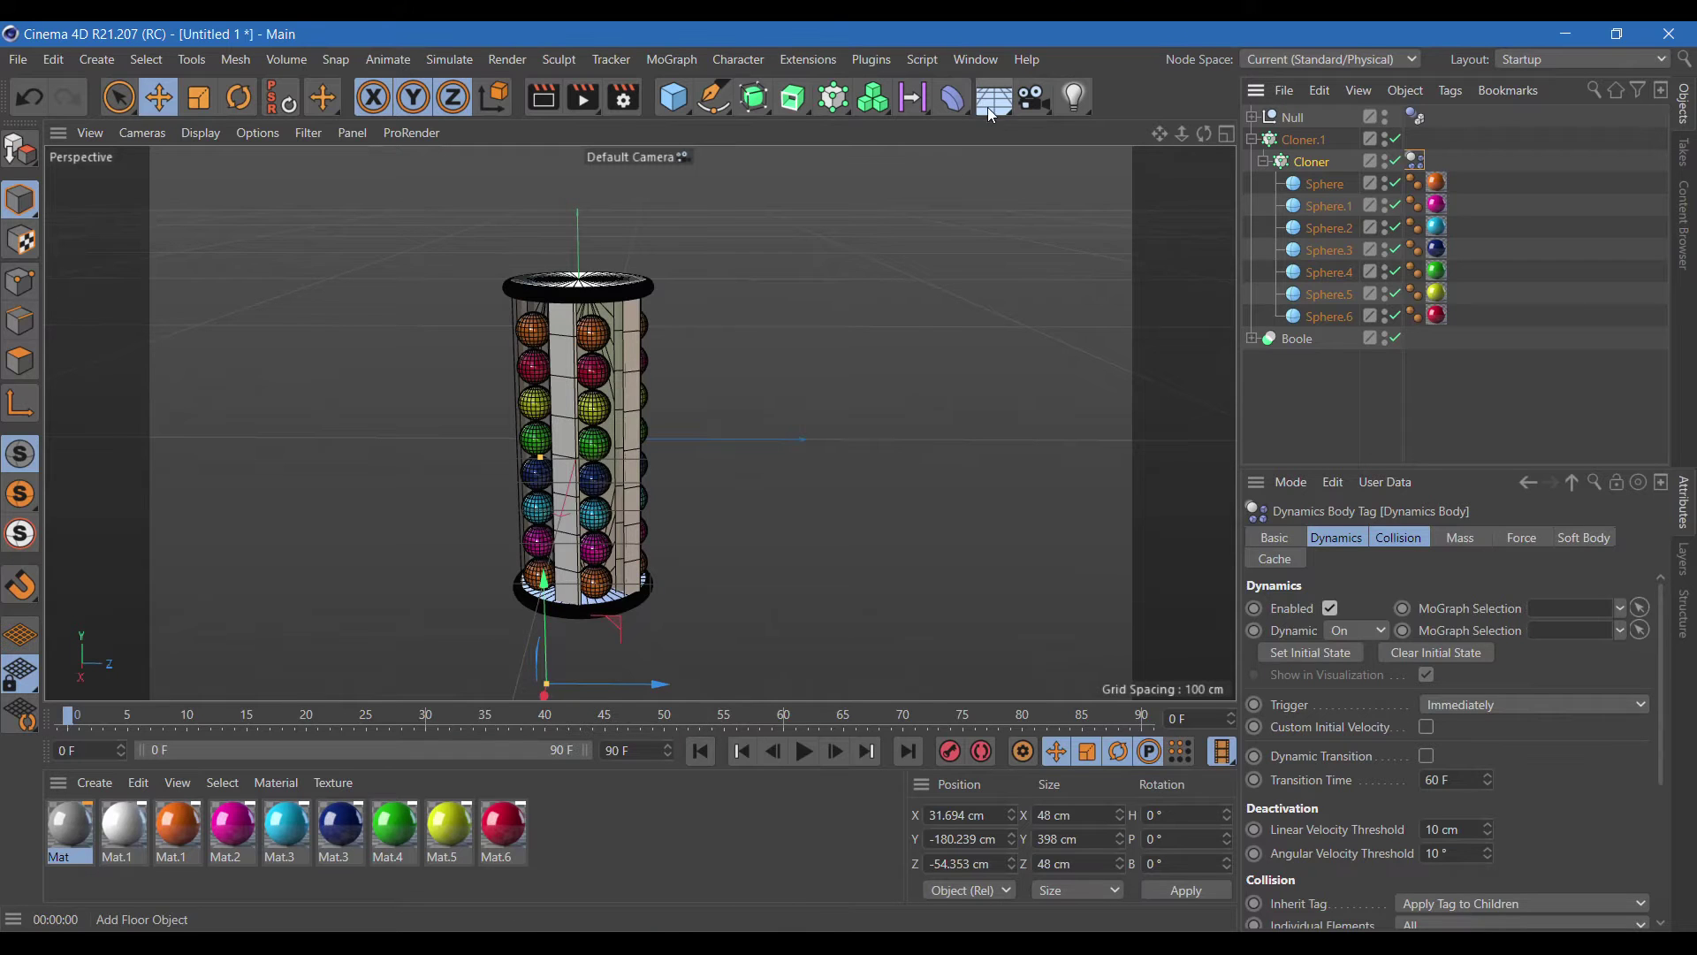
- Add a Floor lowered to Y -302 cm with a Collider Body tag
{"action": "left_click", "coordinate": [990, 103]}
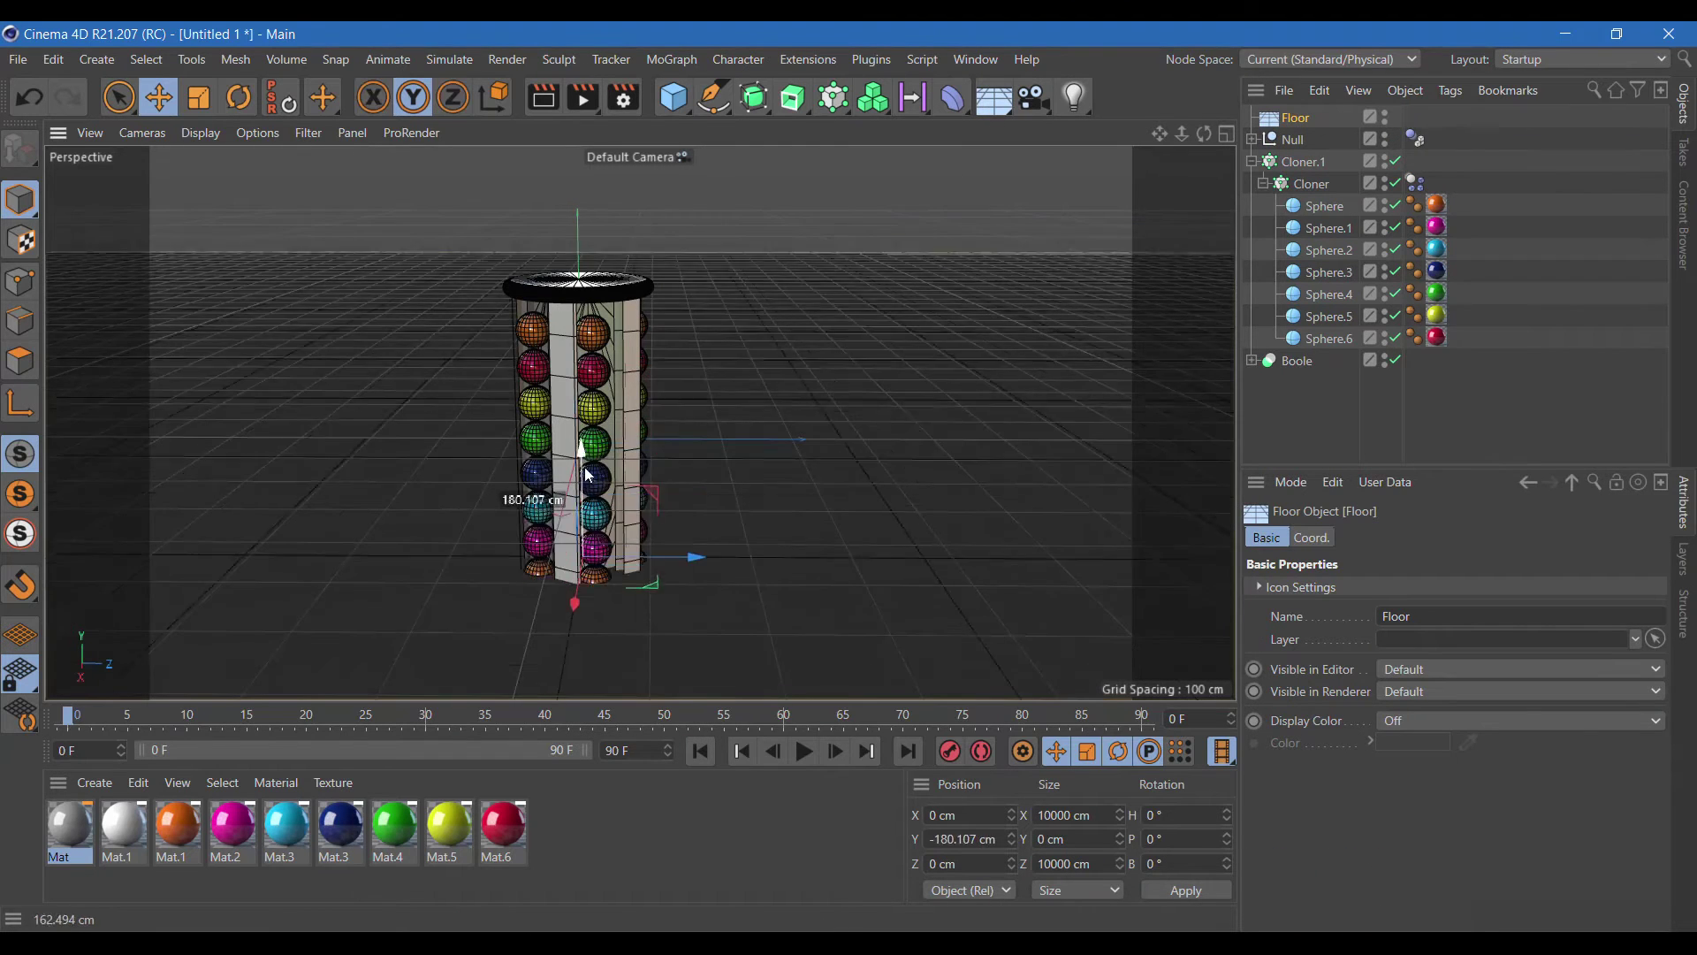
{"action": "left_click_drag", "start_coordinate": [576, 338], "coordinate": [577, 544]}
{"action": "right_click", "coordinate": [1290, 125]}
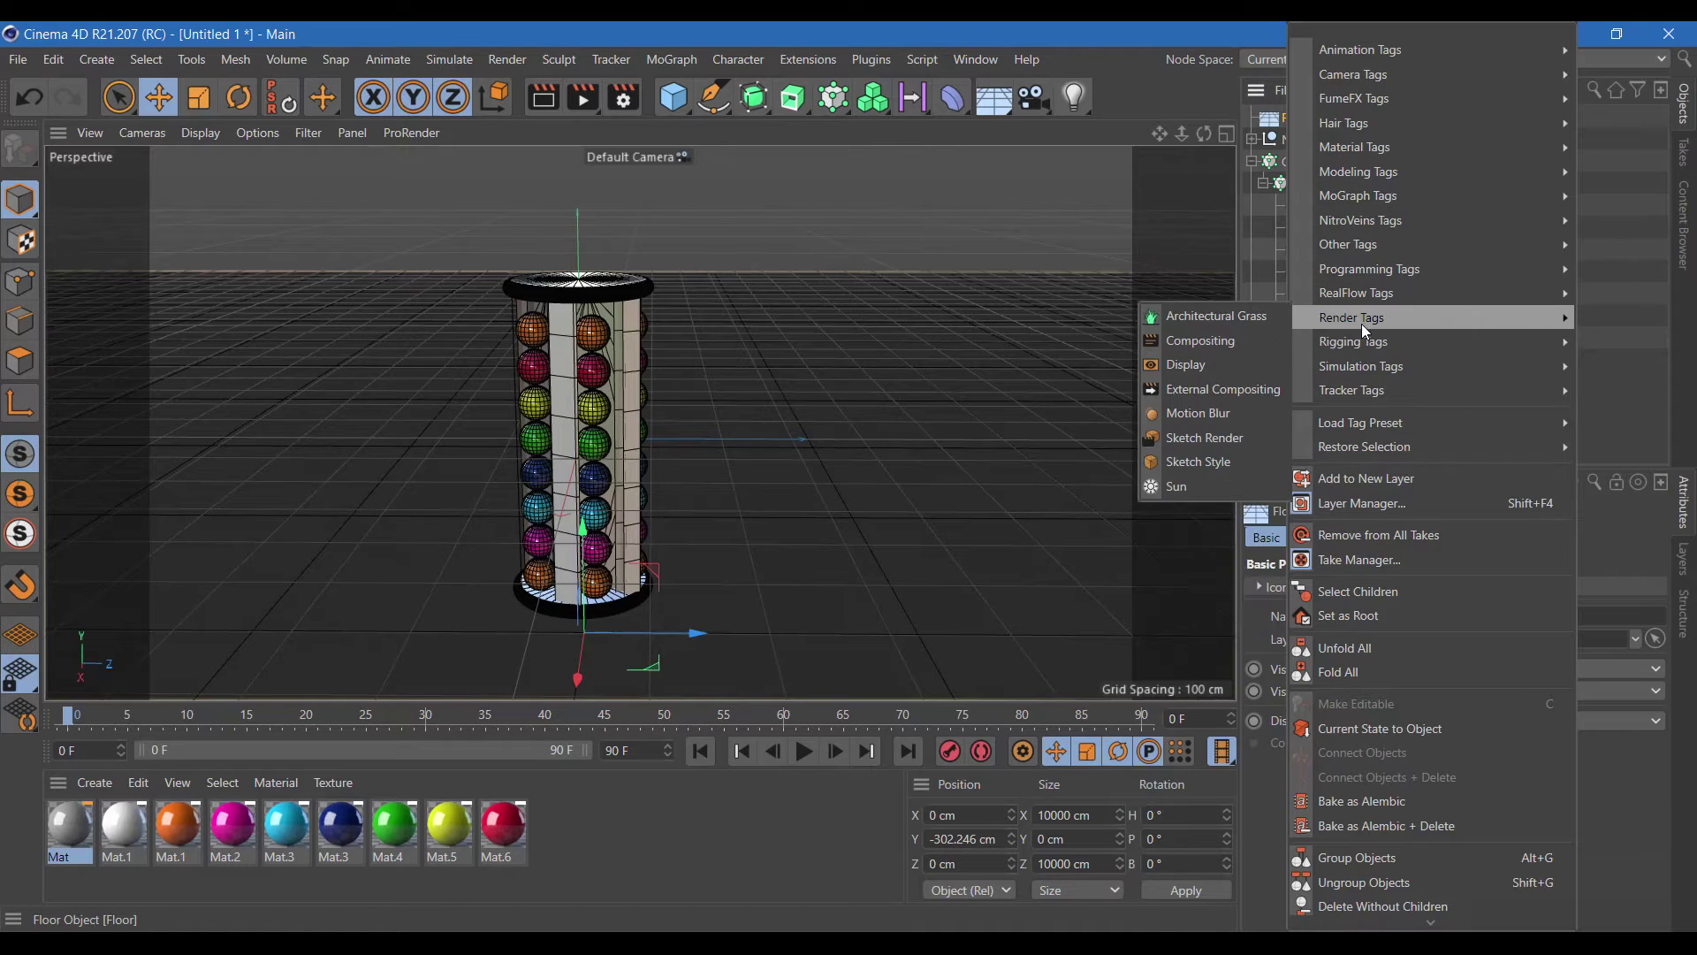
{"action": "mouse_move", "coordinate": [1360, 366]}
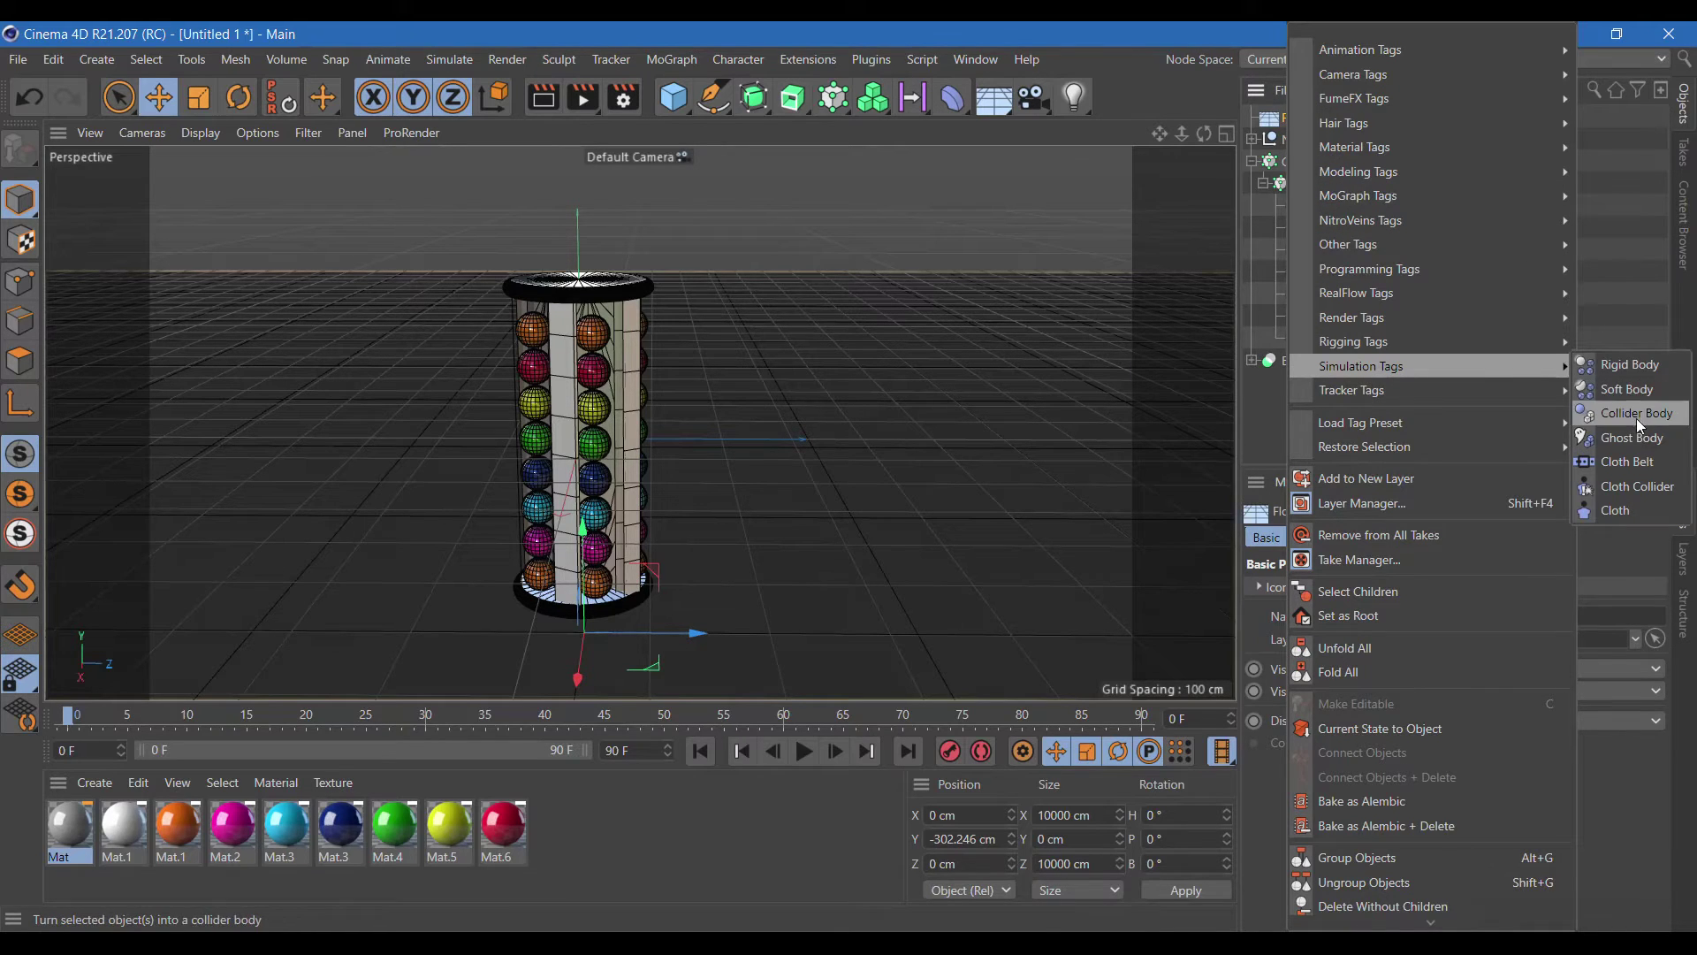
{"action": "left_click", "coordinate": [1638, 422]}
- Play the simulation and render a preview of the spheres scattered around the base
{"action": "left_click_drag", "start_coordinate": [1201, 141], "coordinate": [874, 643]}
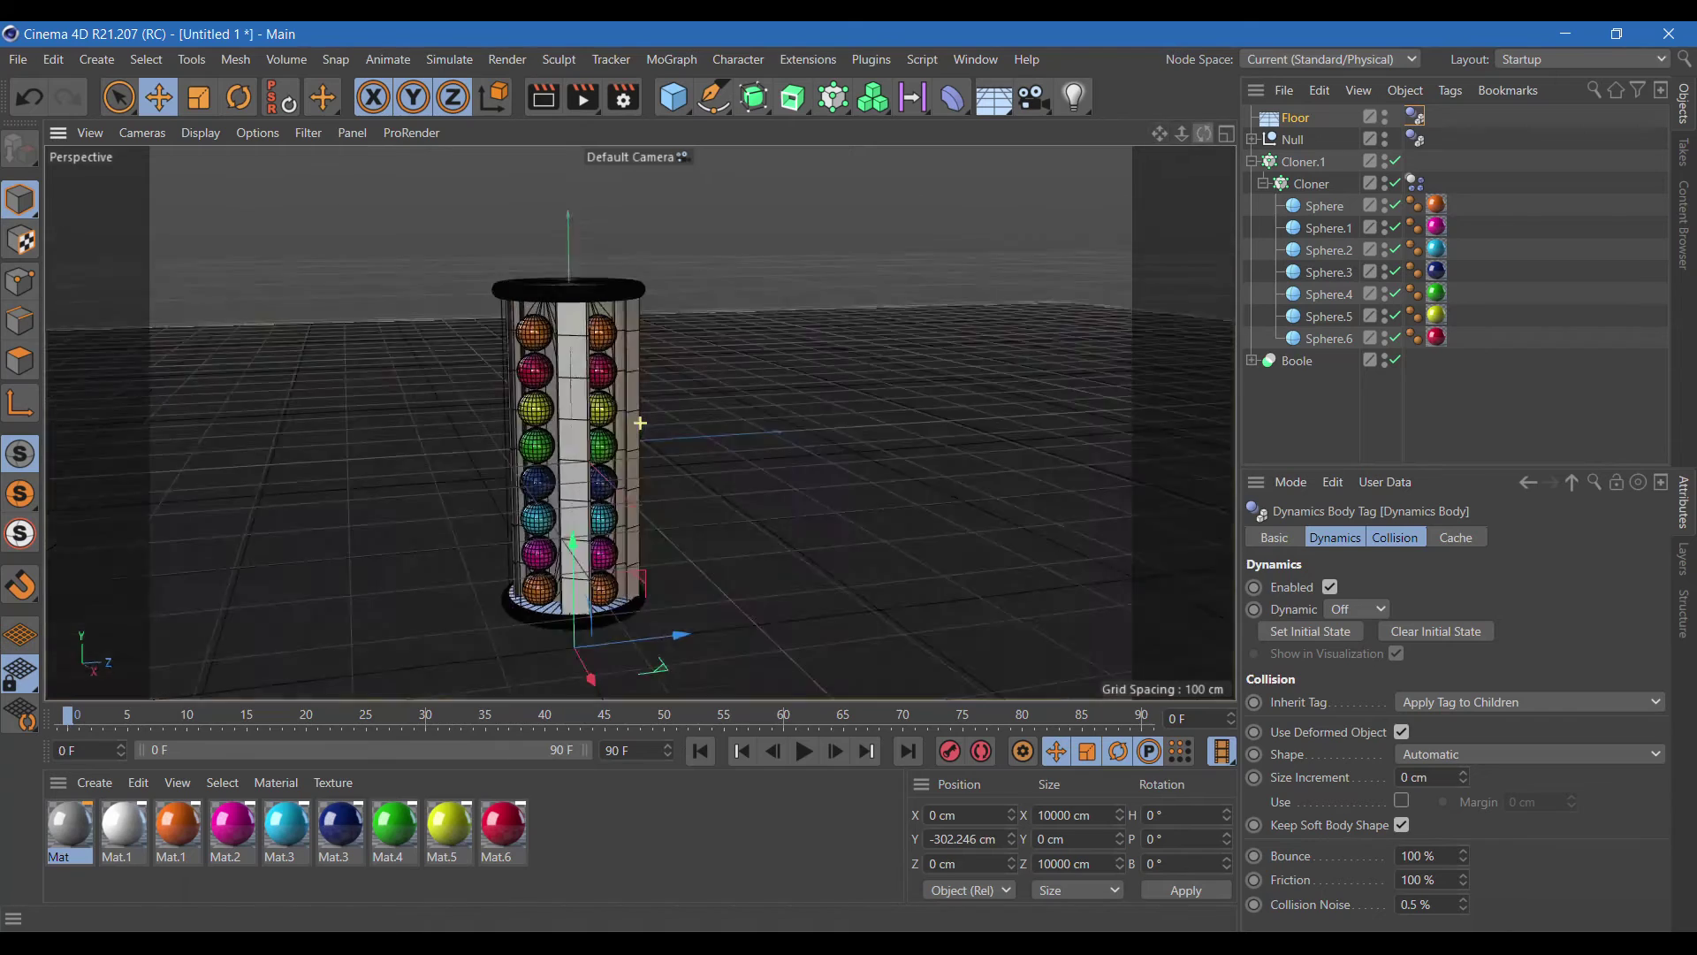
{"action": "left_click", "coordinate": [806, 752]}
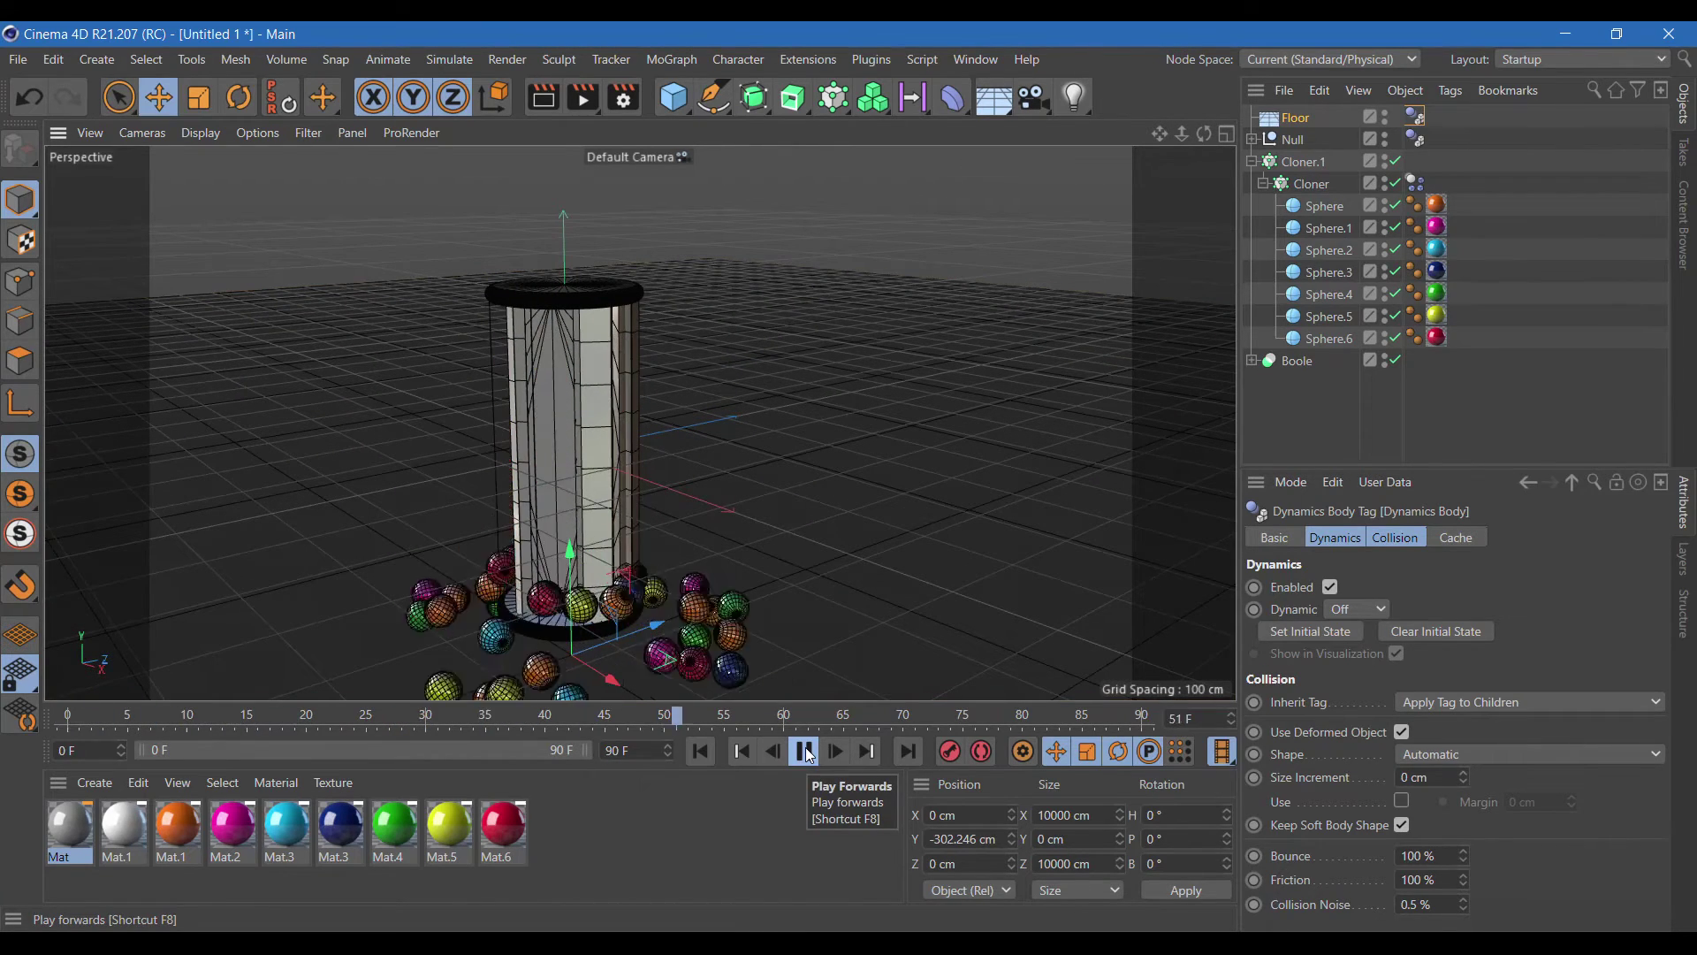
{"action": "left_click", "coordinate": [806, 752]}
{"action": "left_click", "coordinate": [542, 99]}
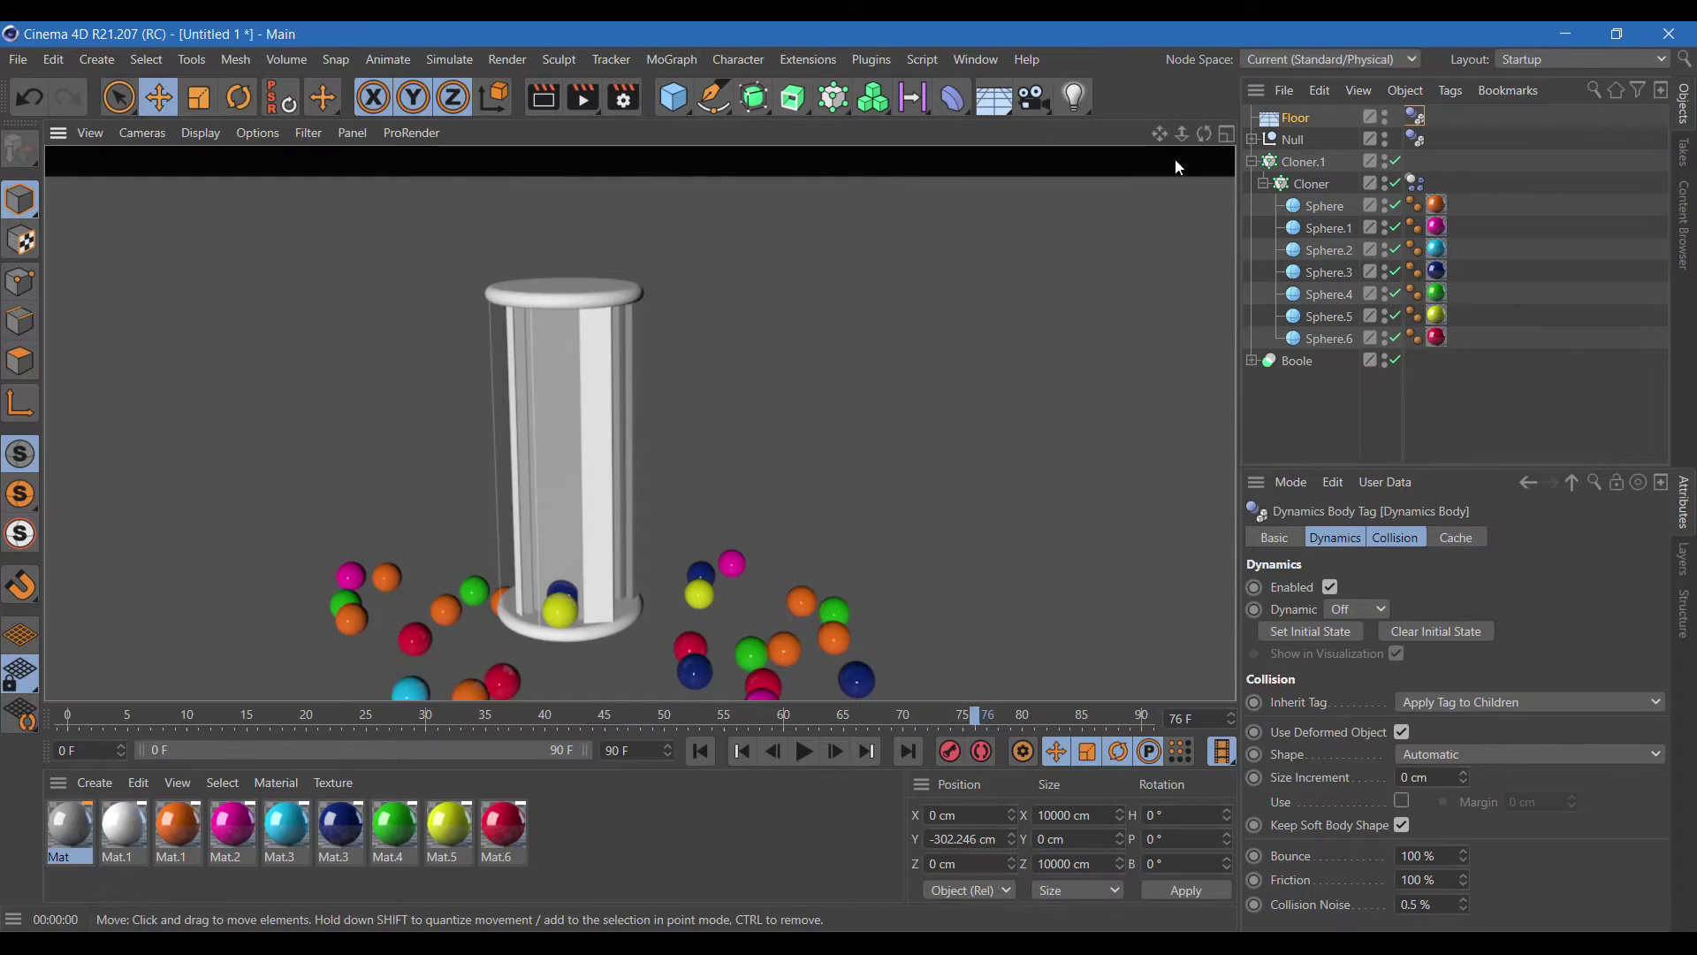
{"action": "left_click_drag", "start_coordinate": [1204, 133], "coordinate": [1266, 172]}
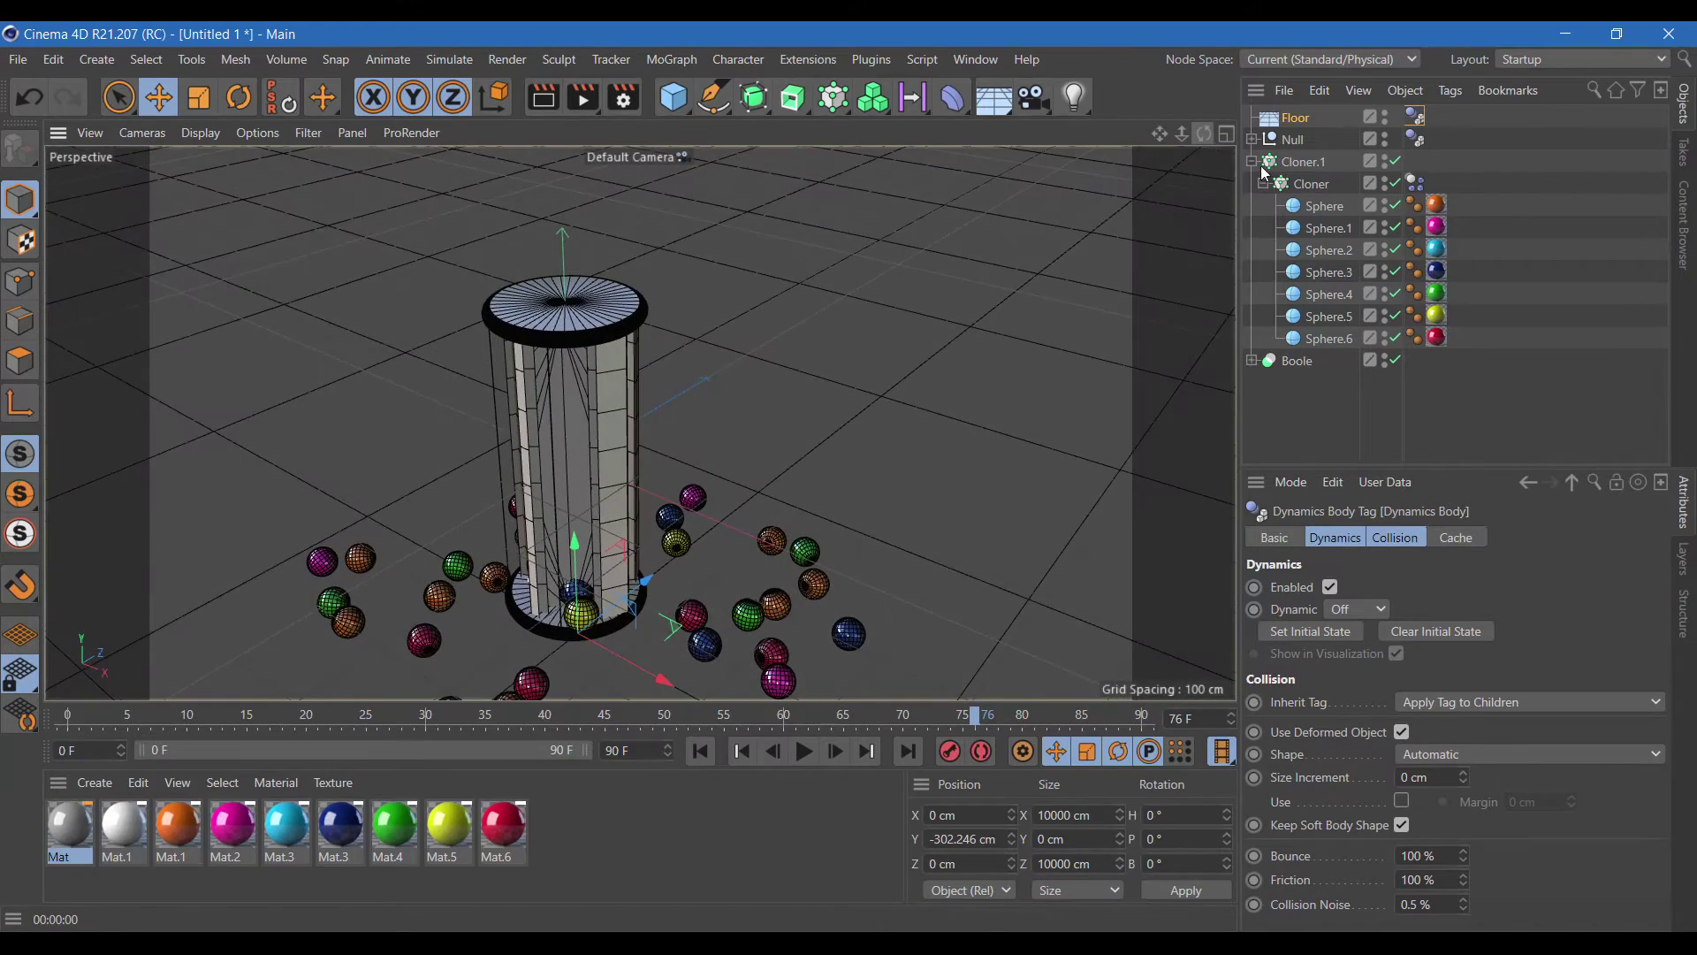
- Set the panel Cloner to a 50 cm radius with 6 copies and preview the render
{"action": "left_click", "coordinate": [1252, 360]}
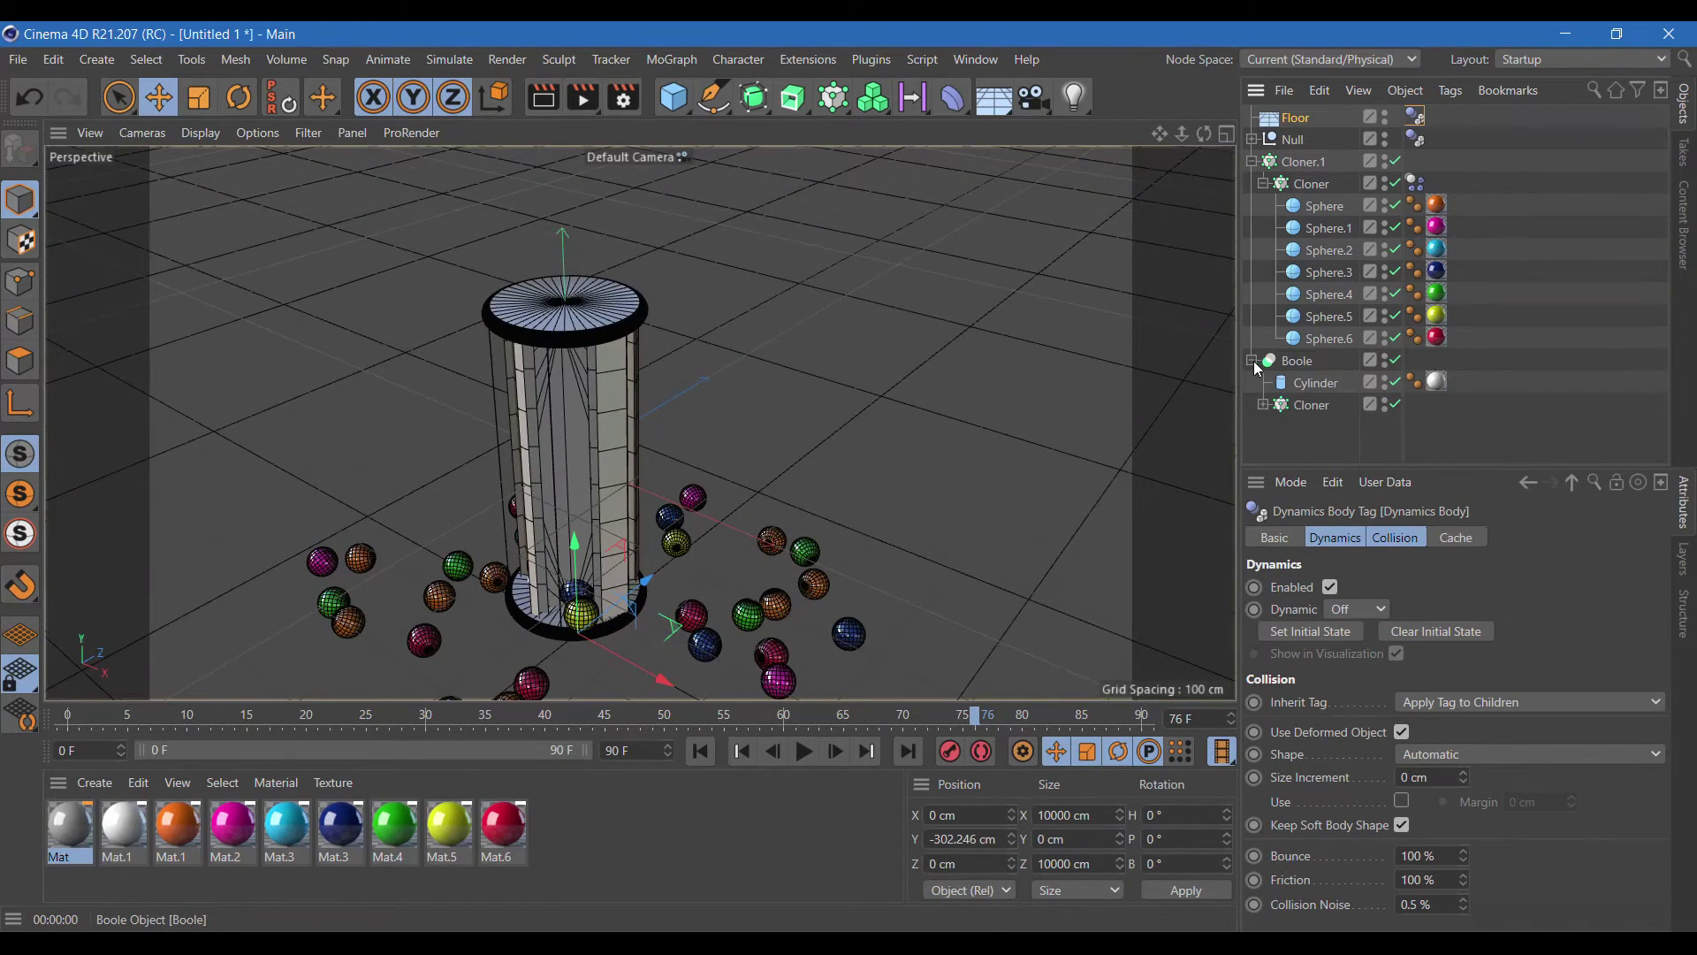
{"action": "left_click", "coordinate": [1262, 405]}
{"action": "left_click", "coordinate": [1304, 407]}
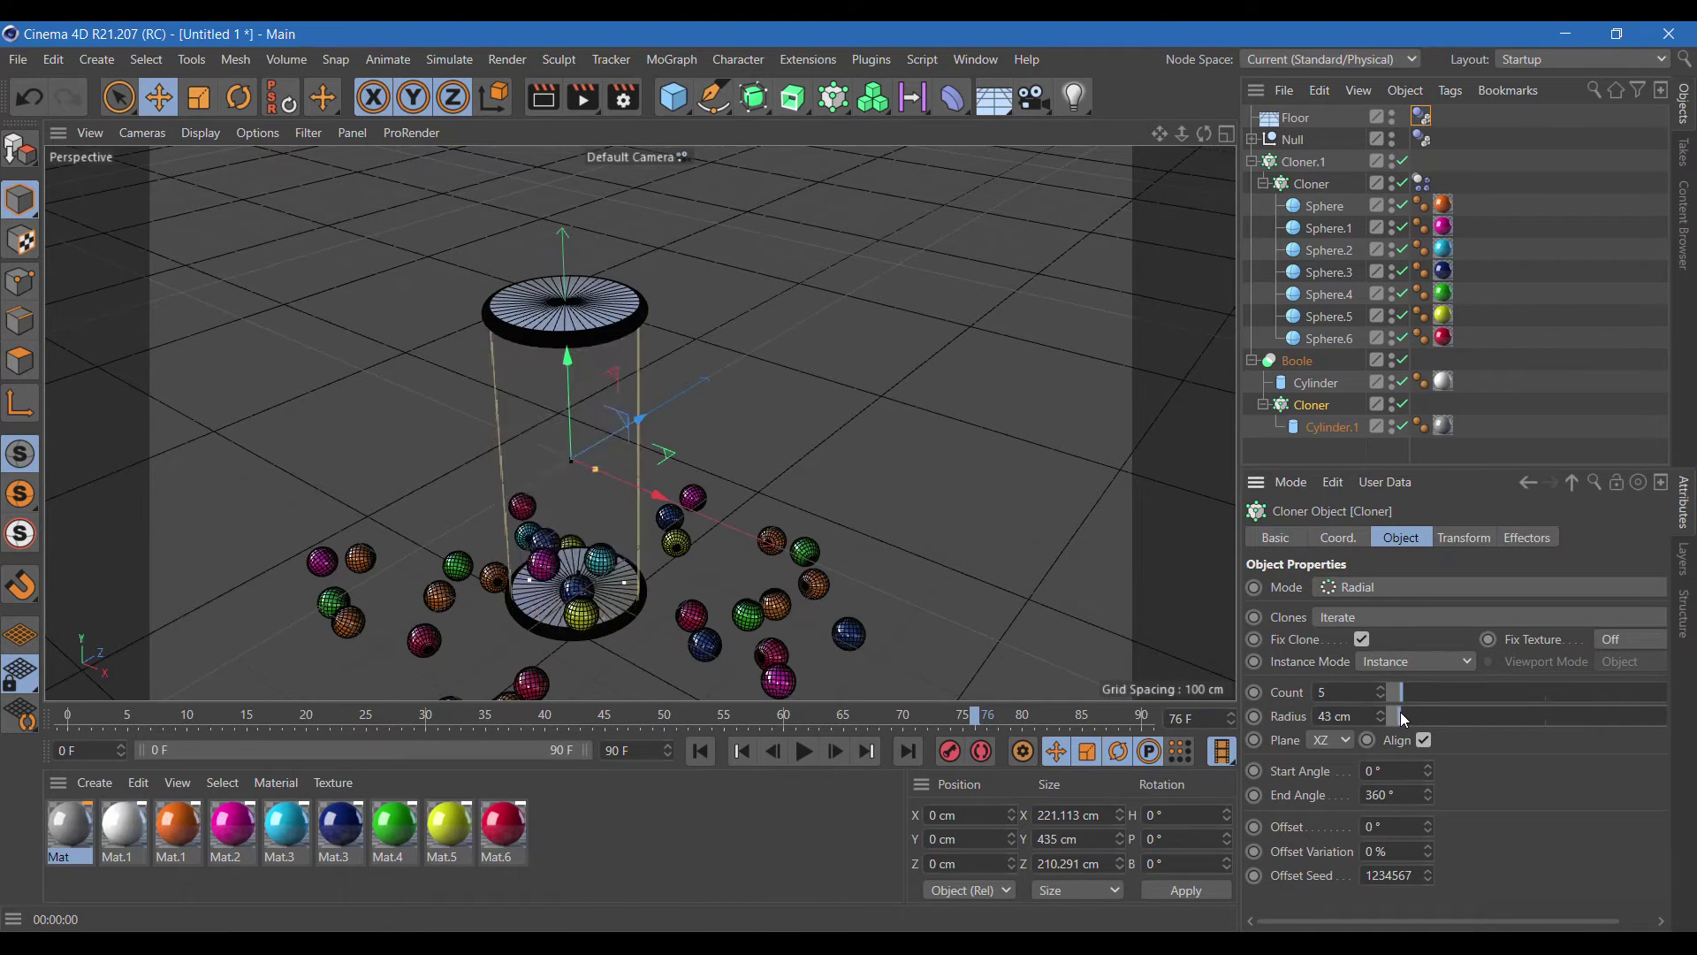
{"action": "left_click_drag", "start_coordinate": [1406, 718], "coordinate": [1397, 711]}
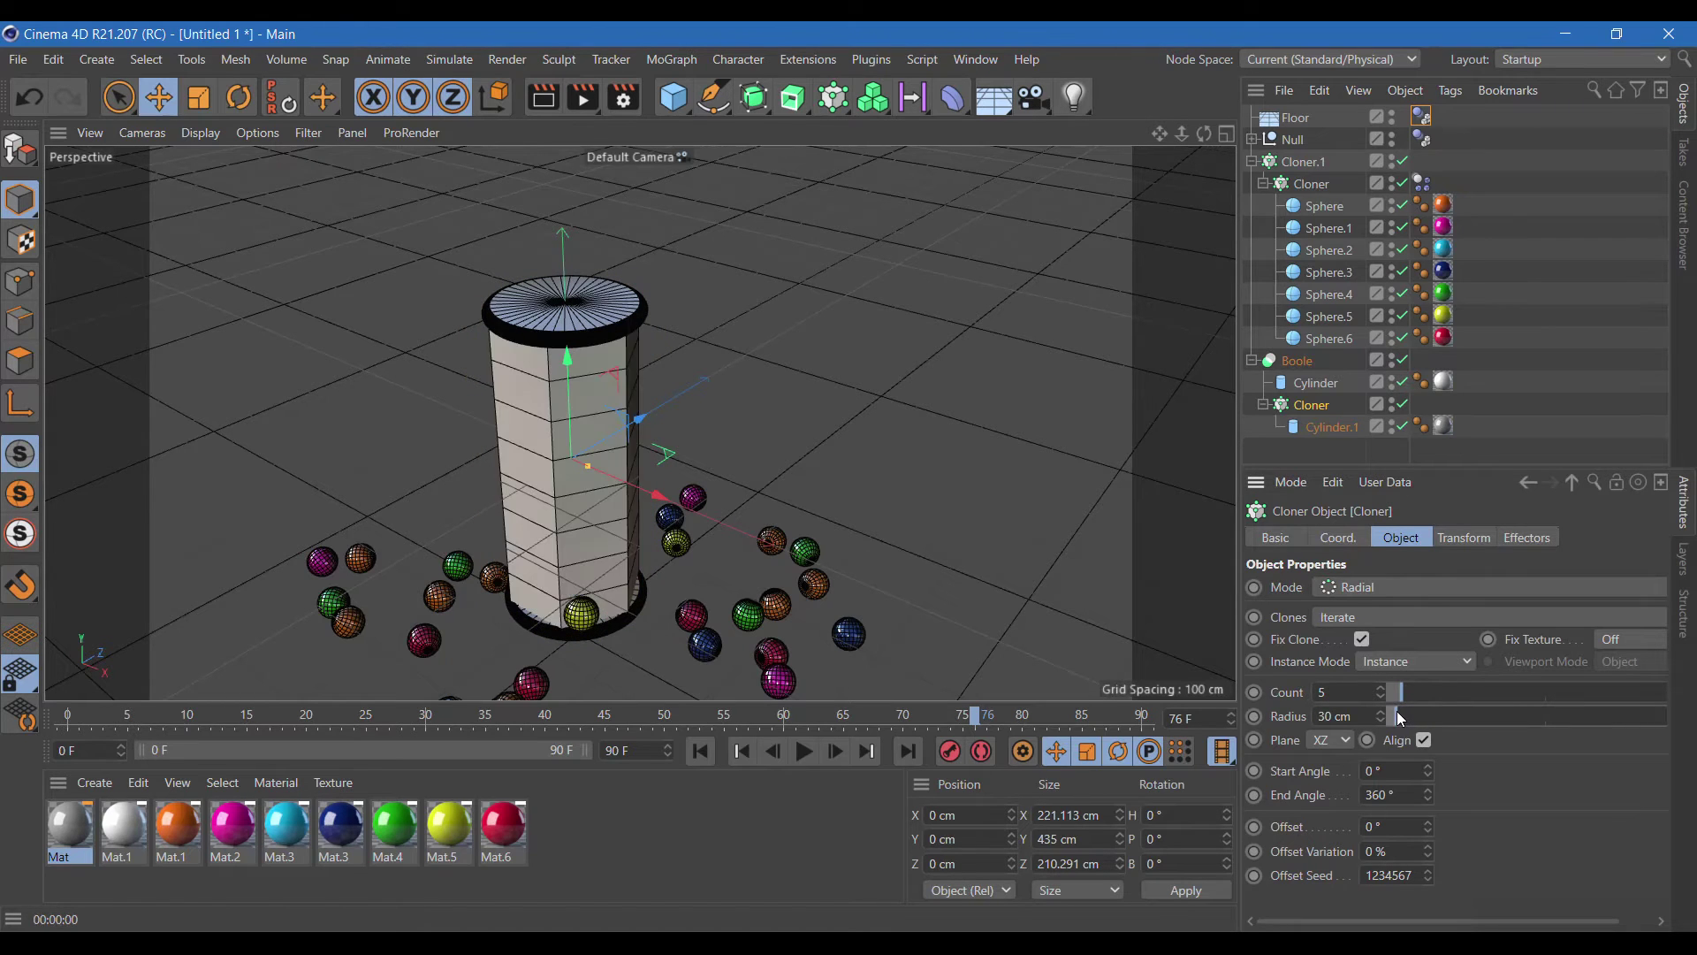
{"action": "left_click_drag", "start_coordinate": [1399, 717], "coordinate": [1404, 718]}
{"action": "left_click_drag", "start_coordinate": [1371, 715], "coordinate": [1299, 716]}
{"action": "type", "text": "50"}
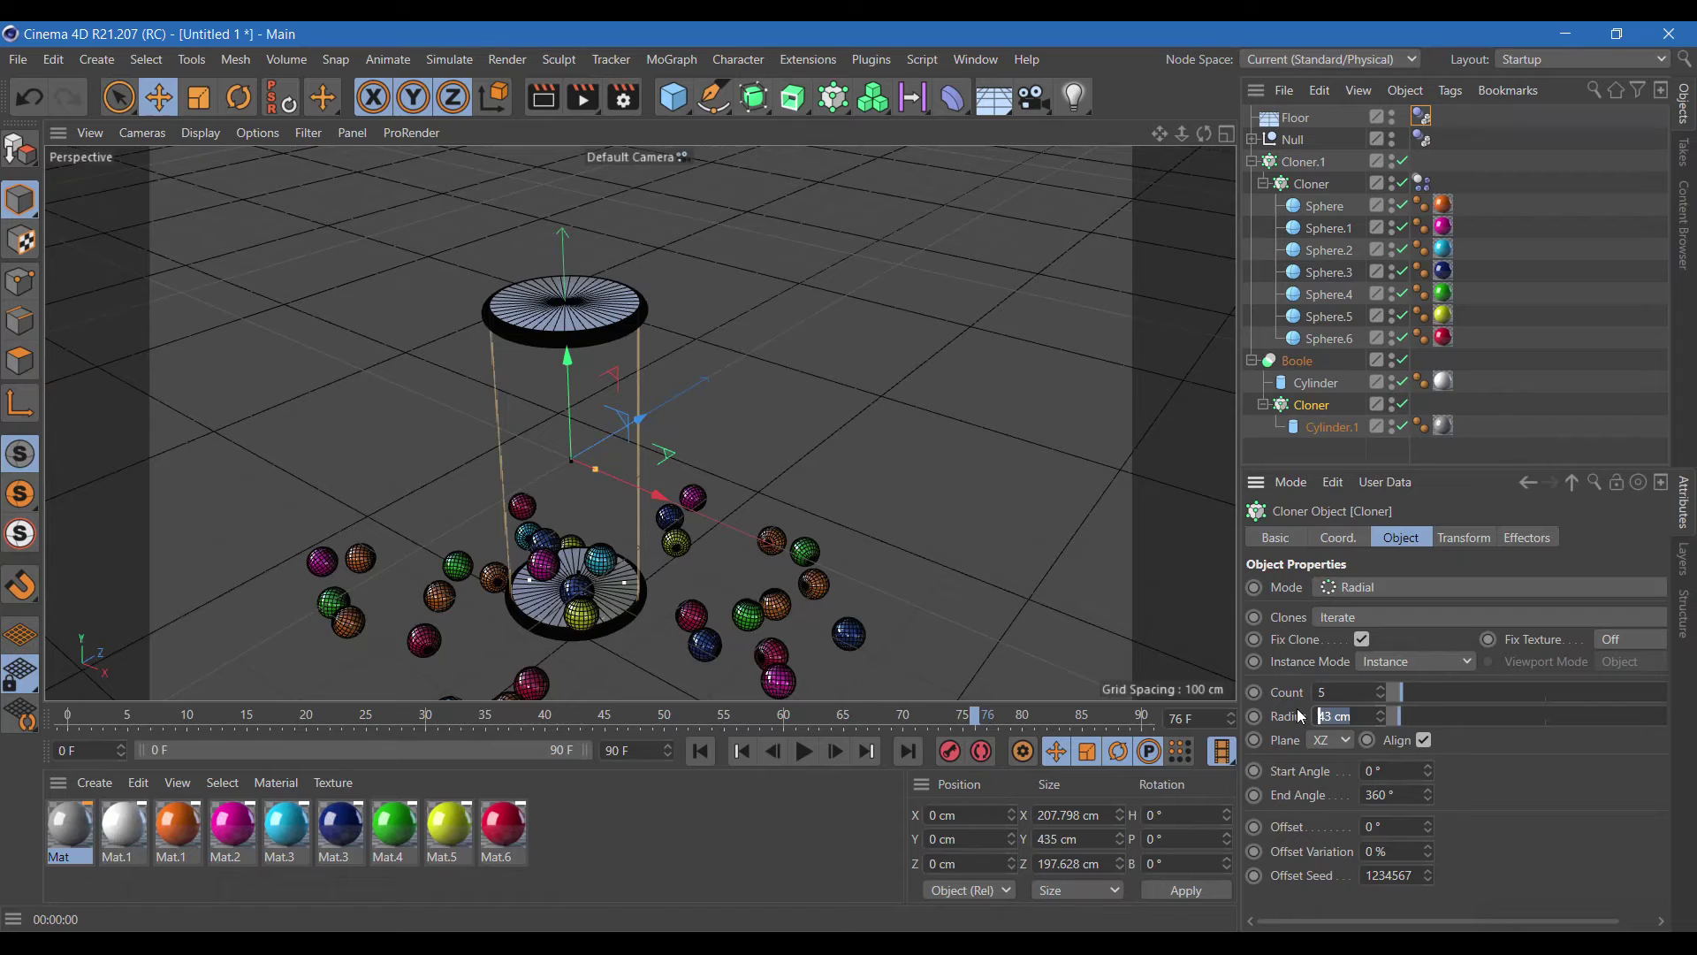
{"action": "left_click", "coordinate": [1381, 689]}
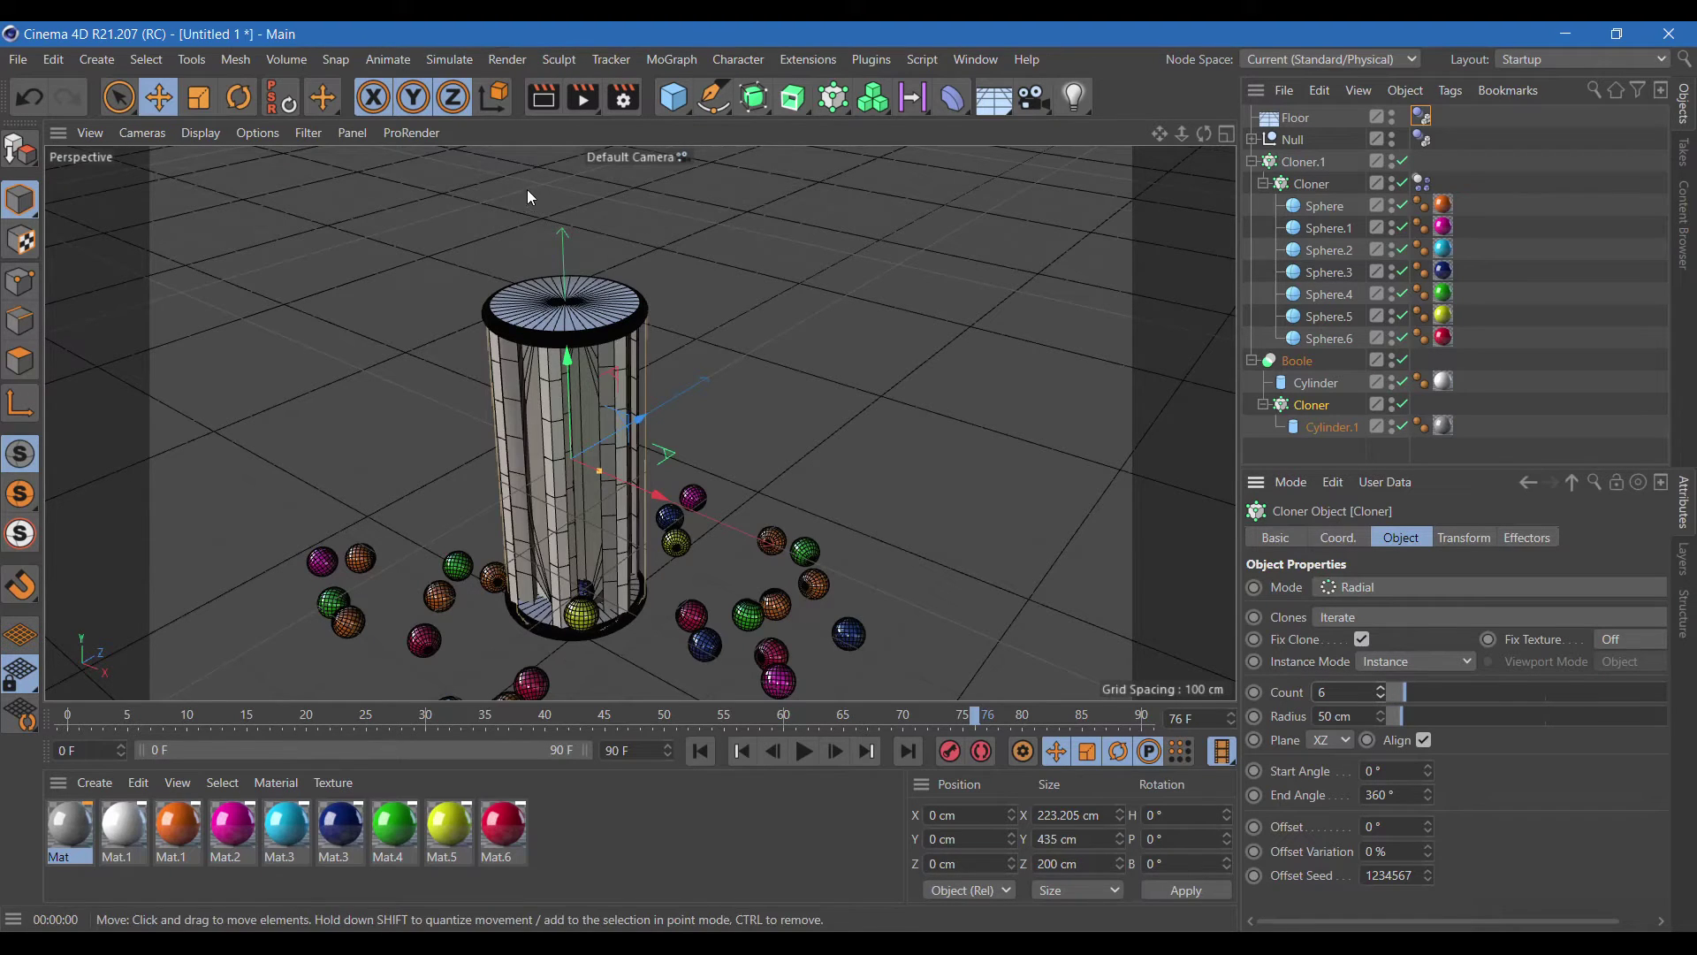
{"action": "left_click", "coordinate": [543, 97]}
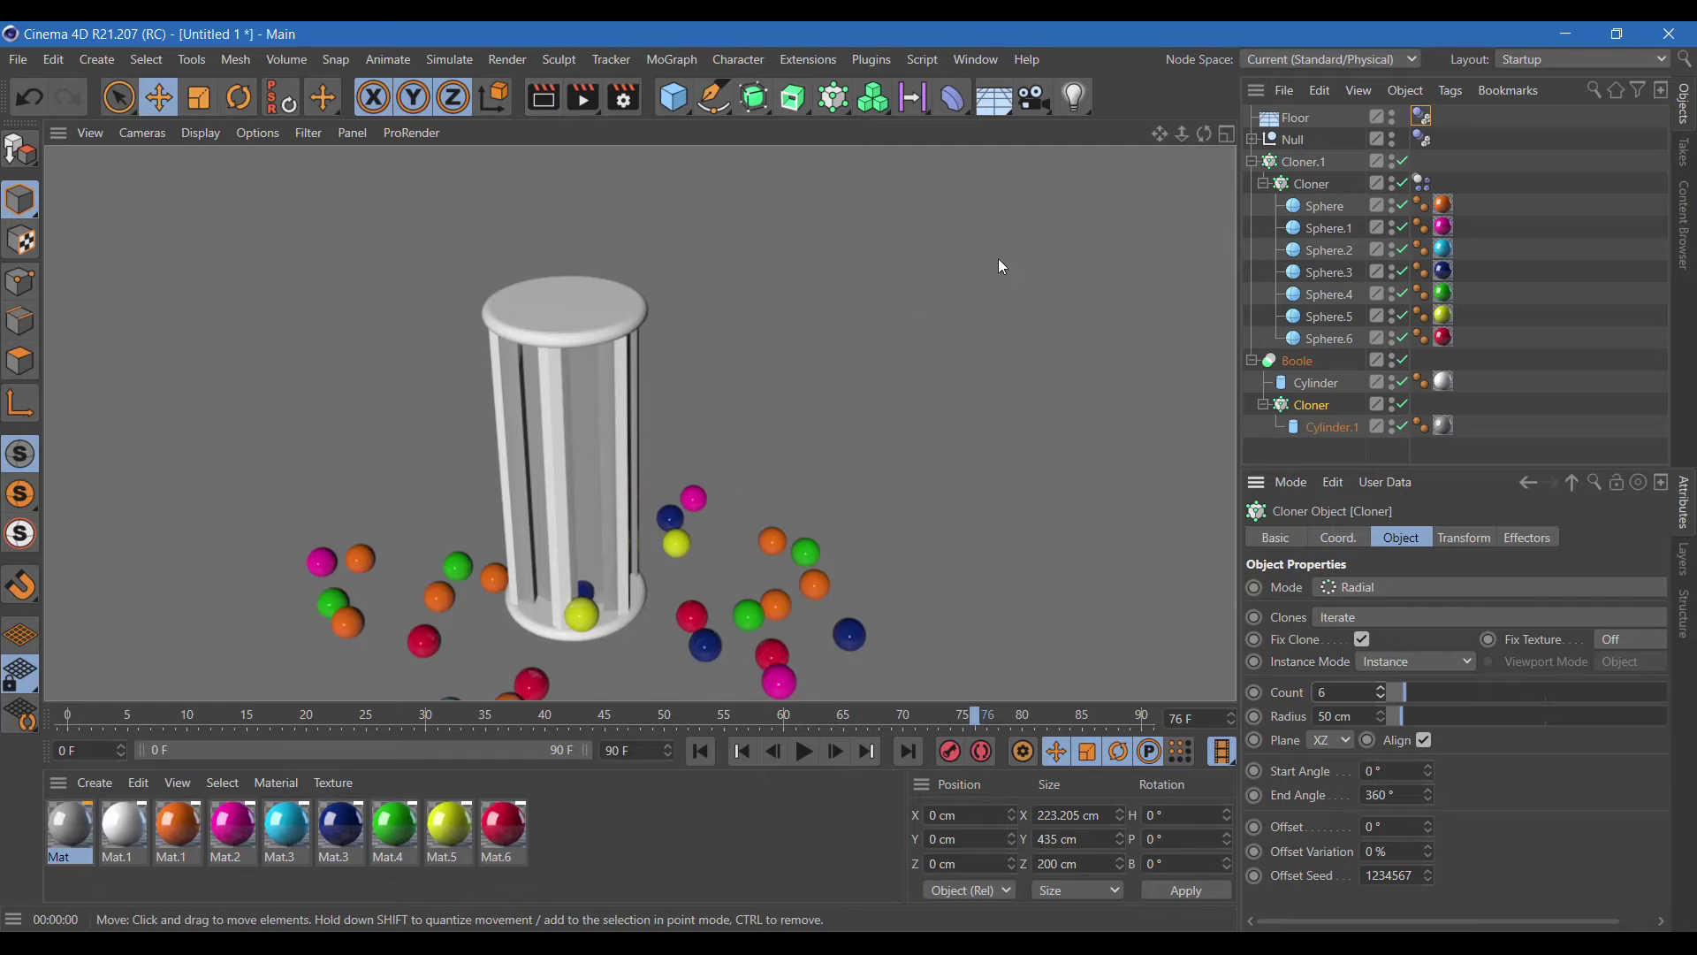
{"action": "left_click_drag", "start_coordinate": [1204, 133], "coordinate": [741, 794]}
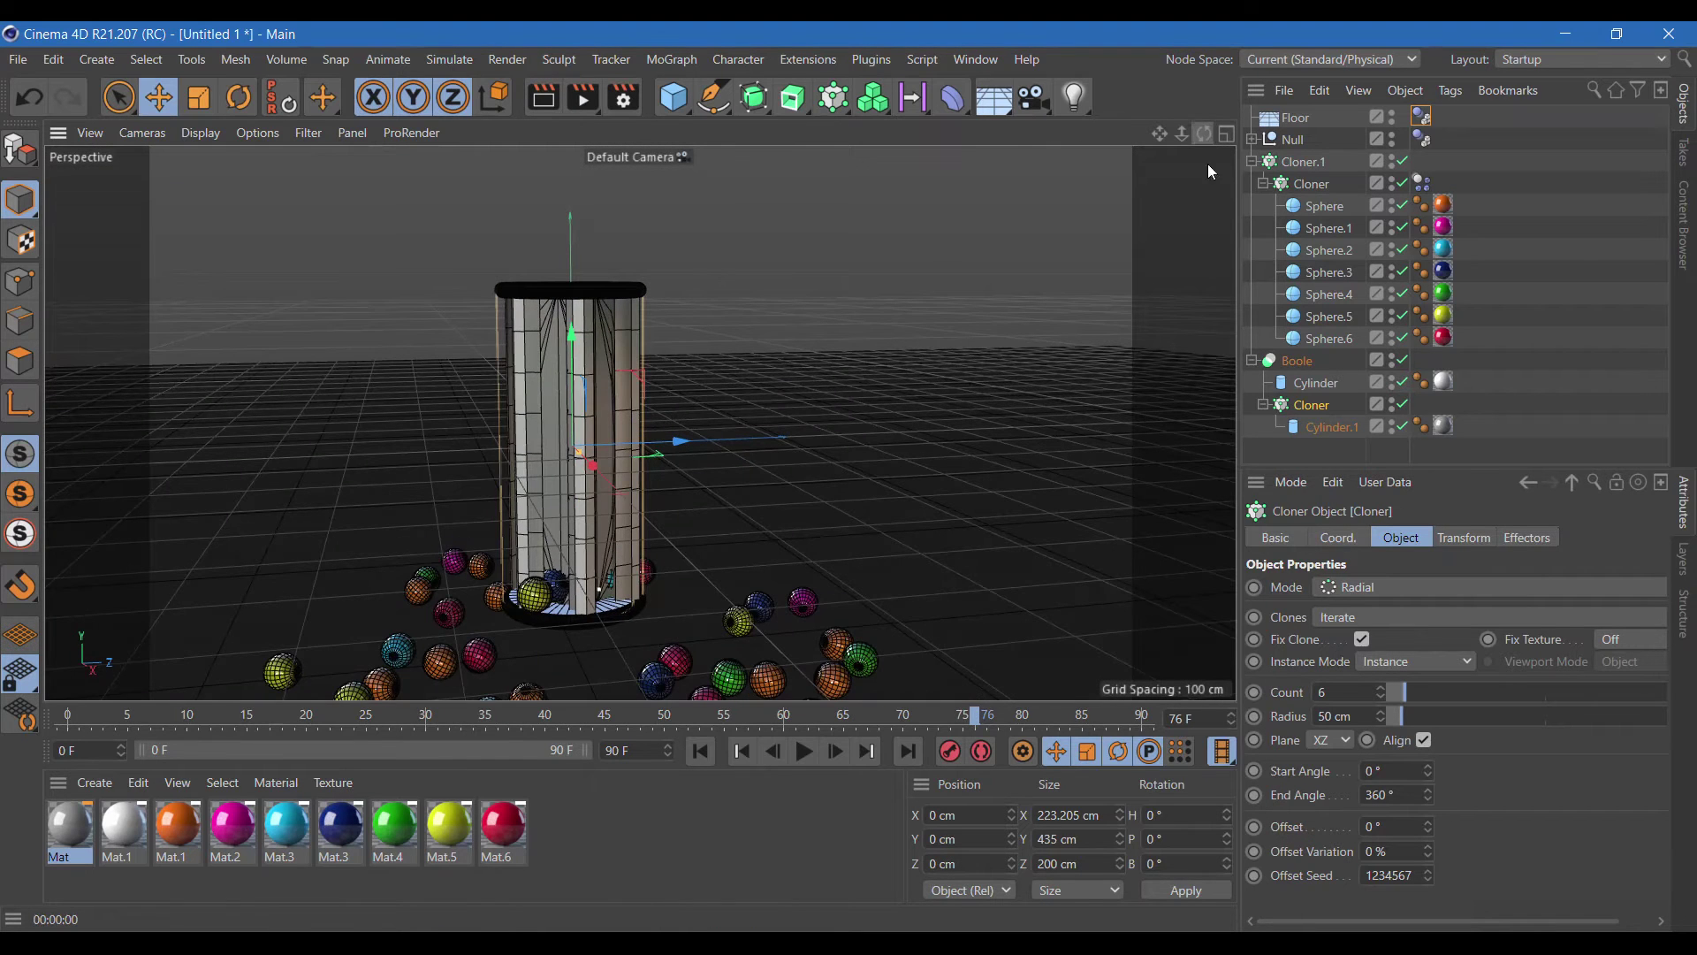
{"action": "left_click", "coordinate": [700, 751]}
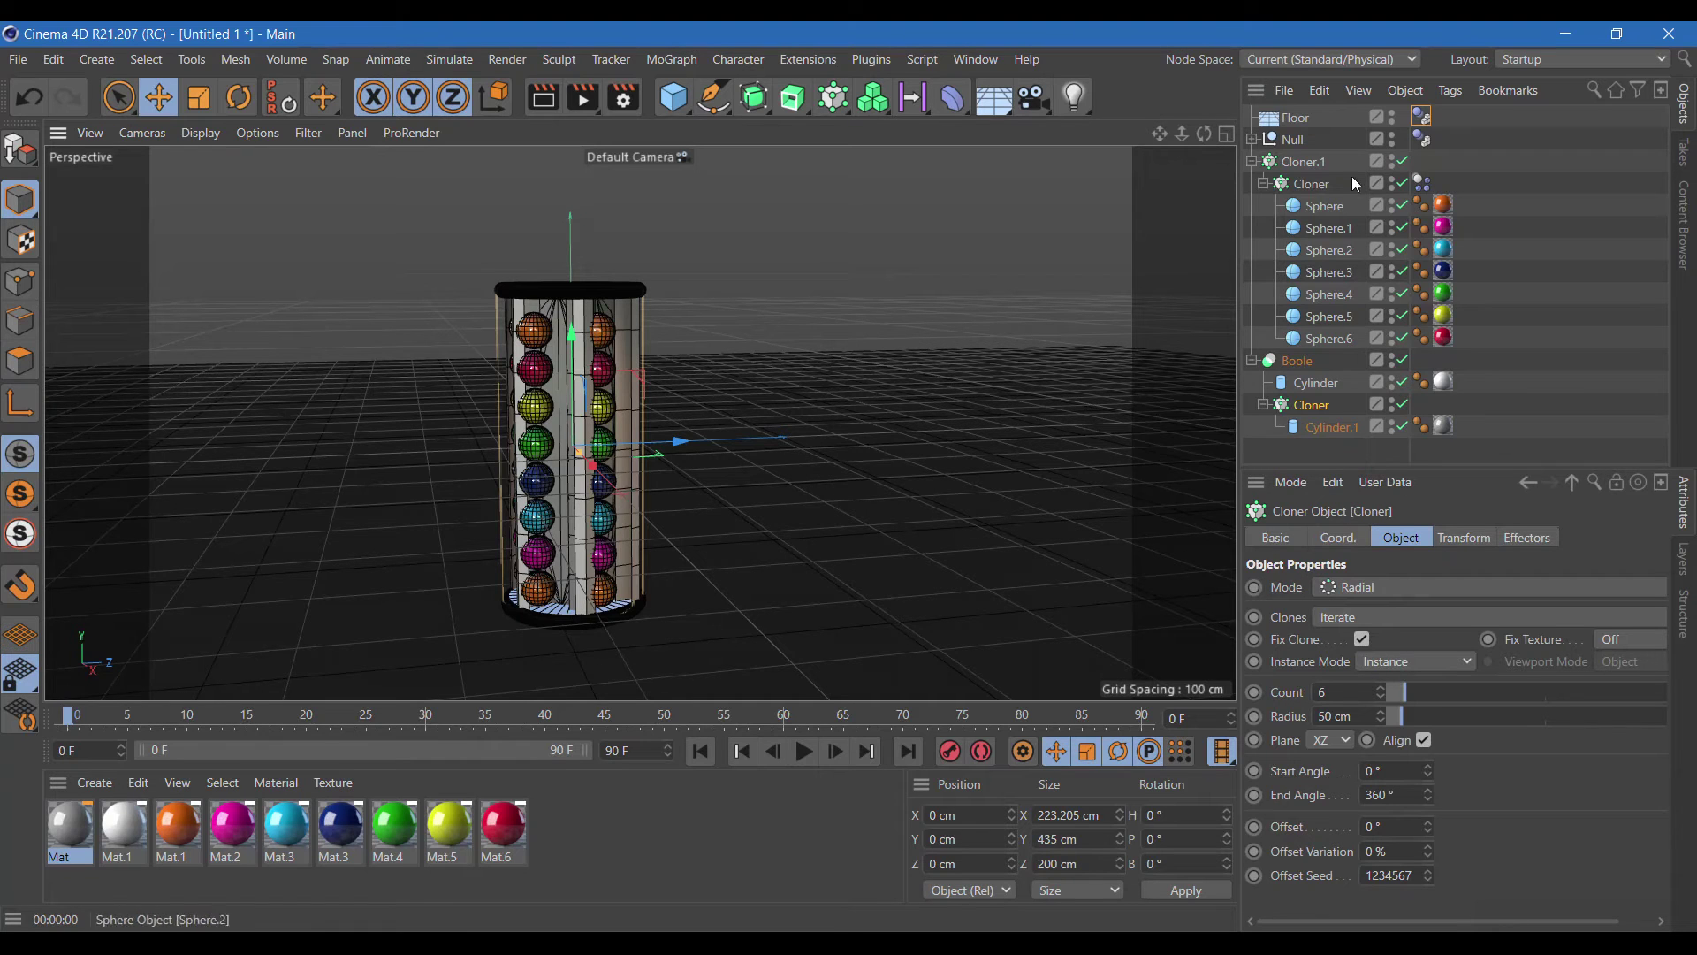
- Select Cloner.1 and pull its sphere columns toward the centre, reframing the tower
{"action": "left_click", "coordinate": [1313, 405]}
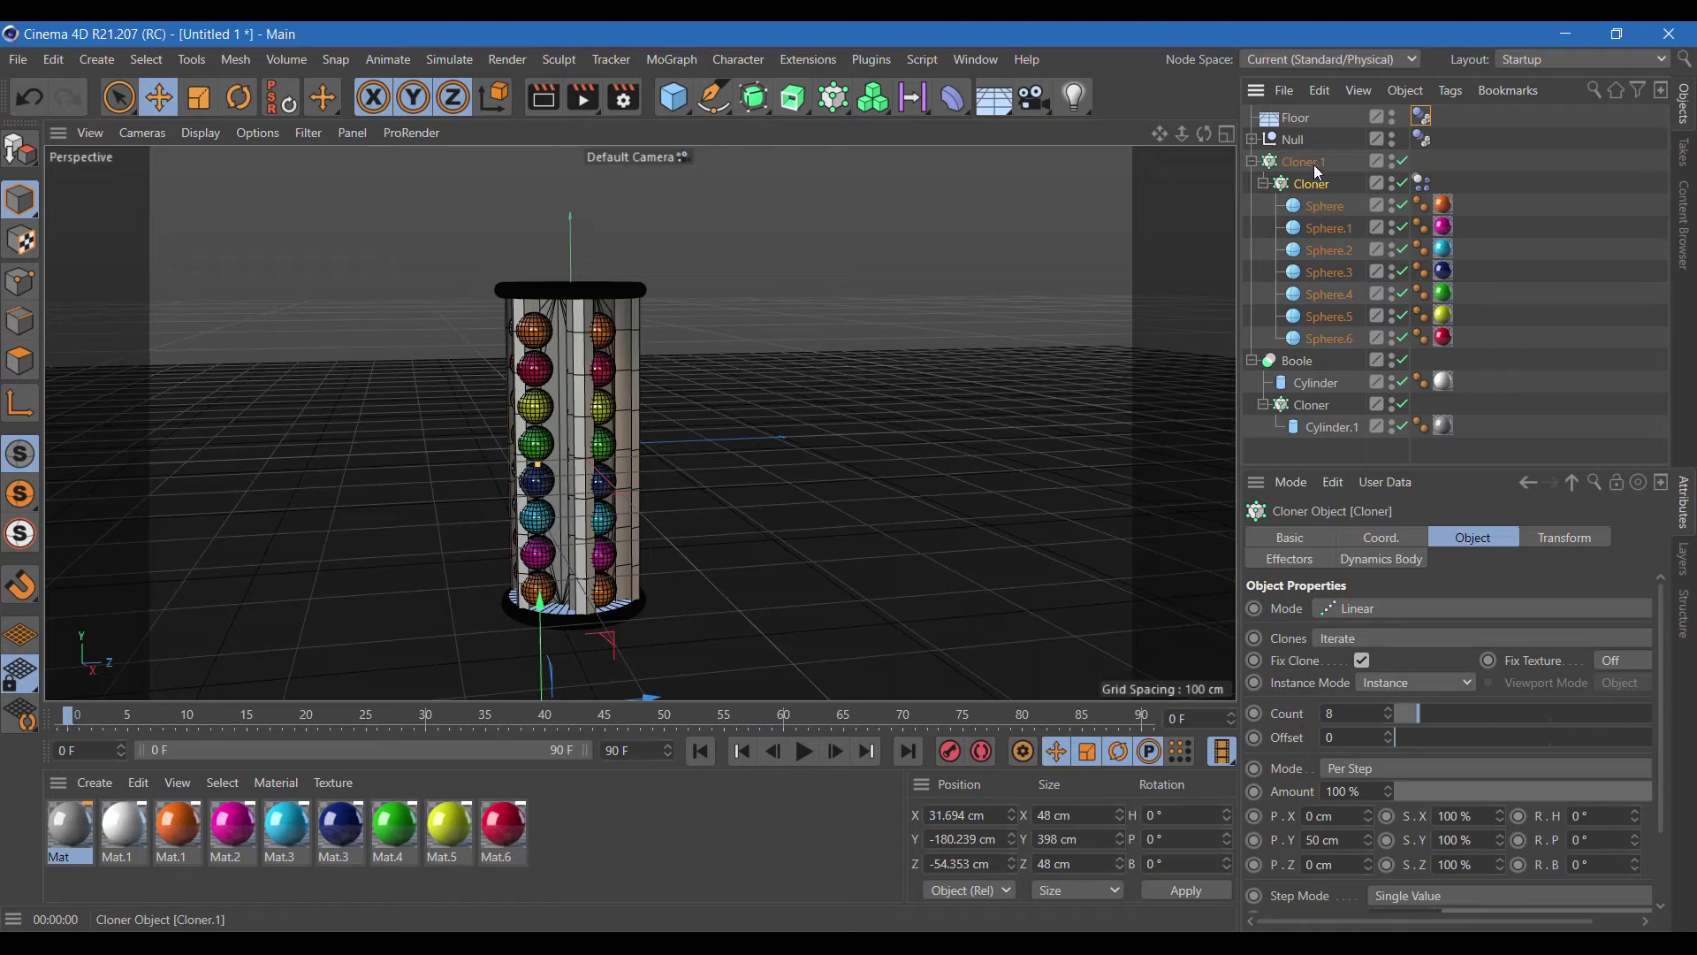
{"action": "left_click", "coordinate": [1313, 162]}
{"action": "left_click_drag", "start_coordinate": [1408, 721], "coordinate": [1408, 718]}
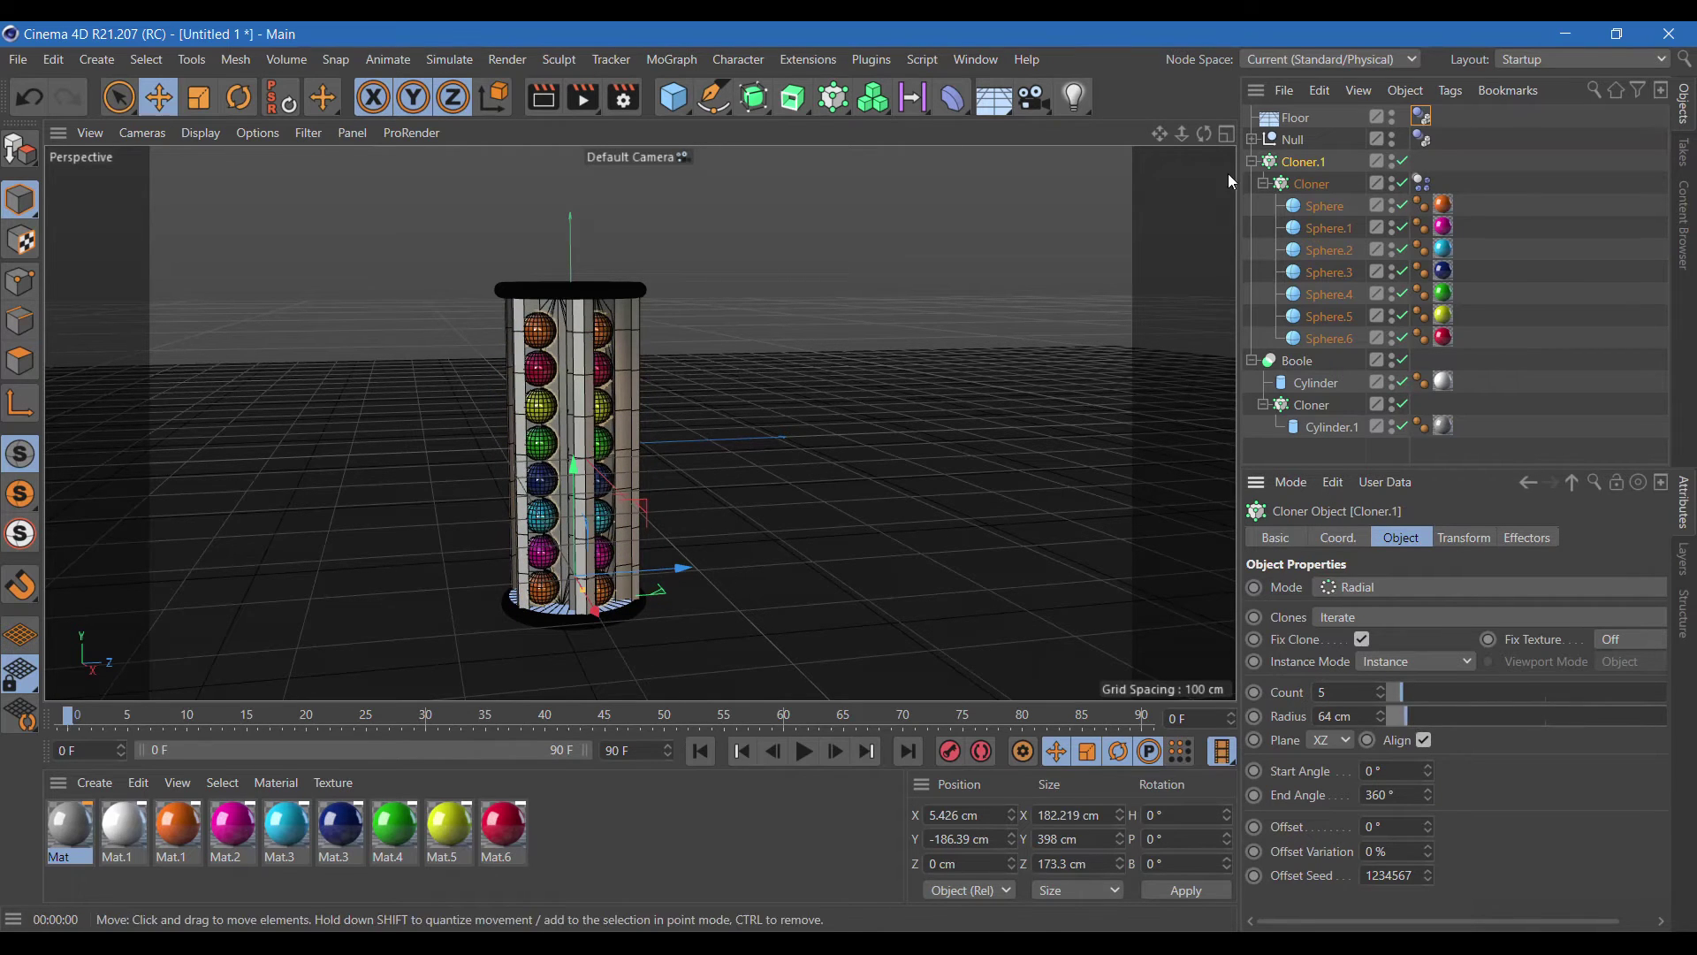
{"action": "left_click_drag", "start_coordinate": [1206, 135], "coordinate": [1176, 155]}
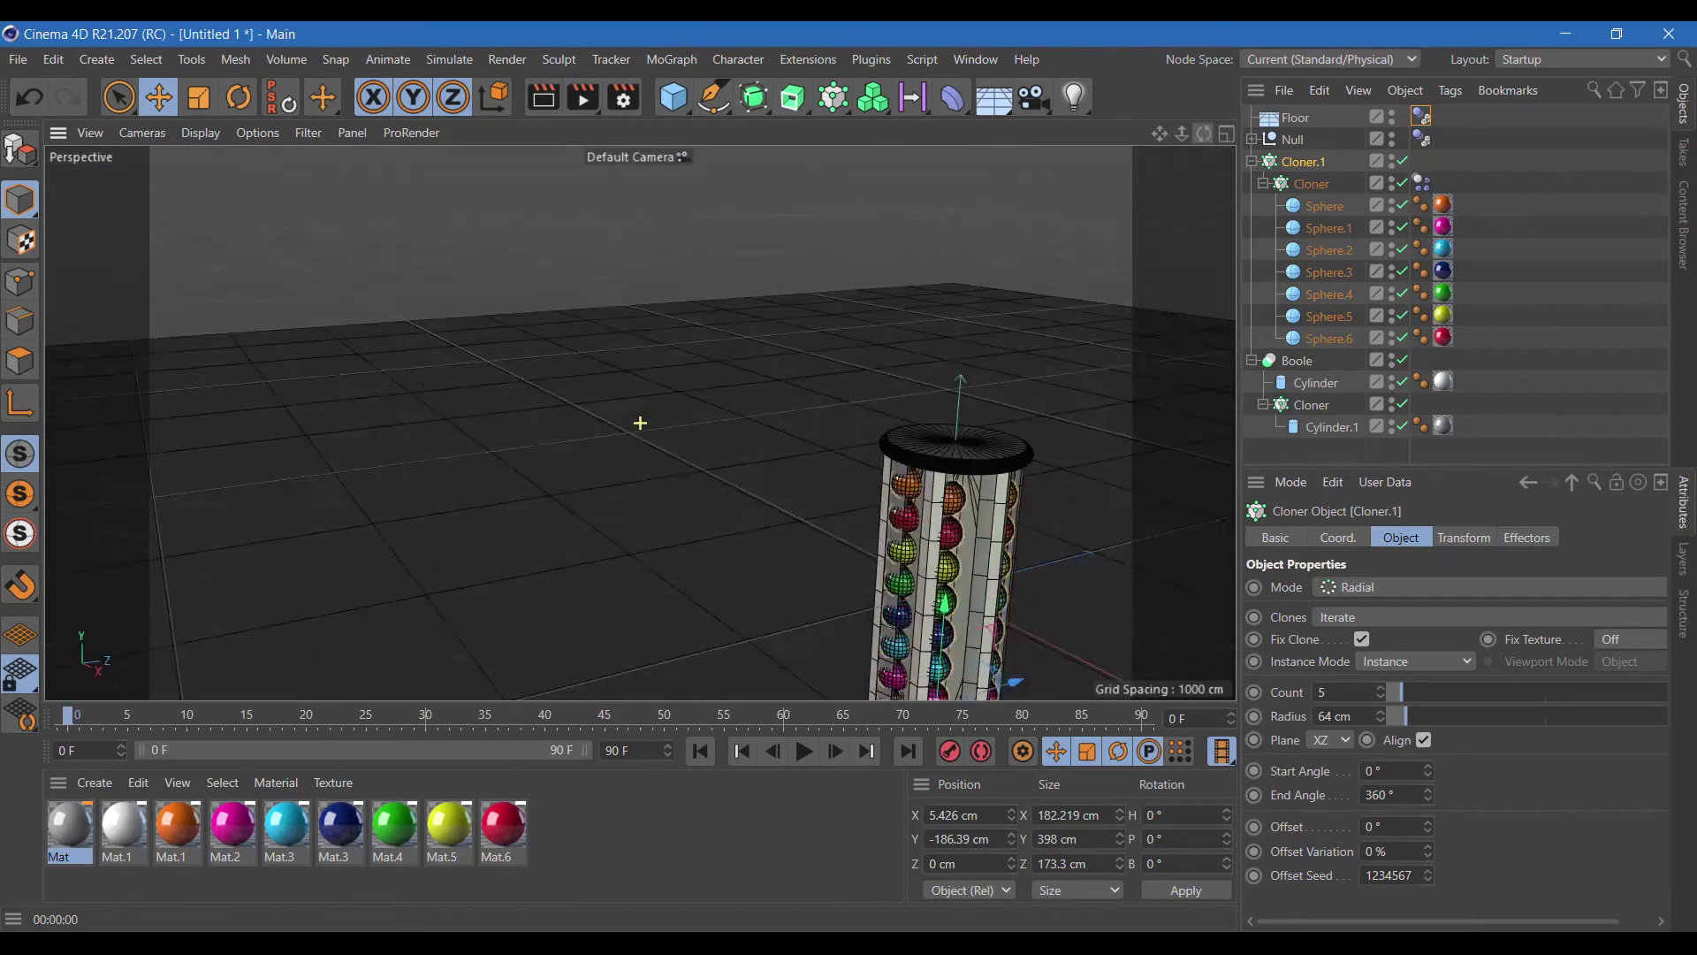
{"action": "left_click_drag", "start_coordinate": [640, 422], "coordinate": [1152, 325]}
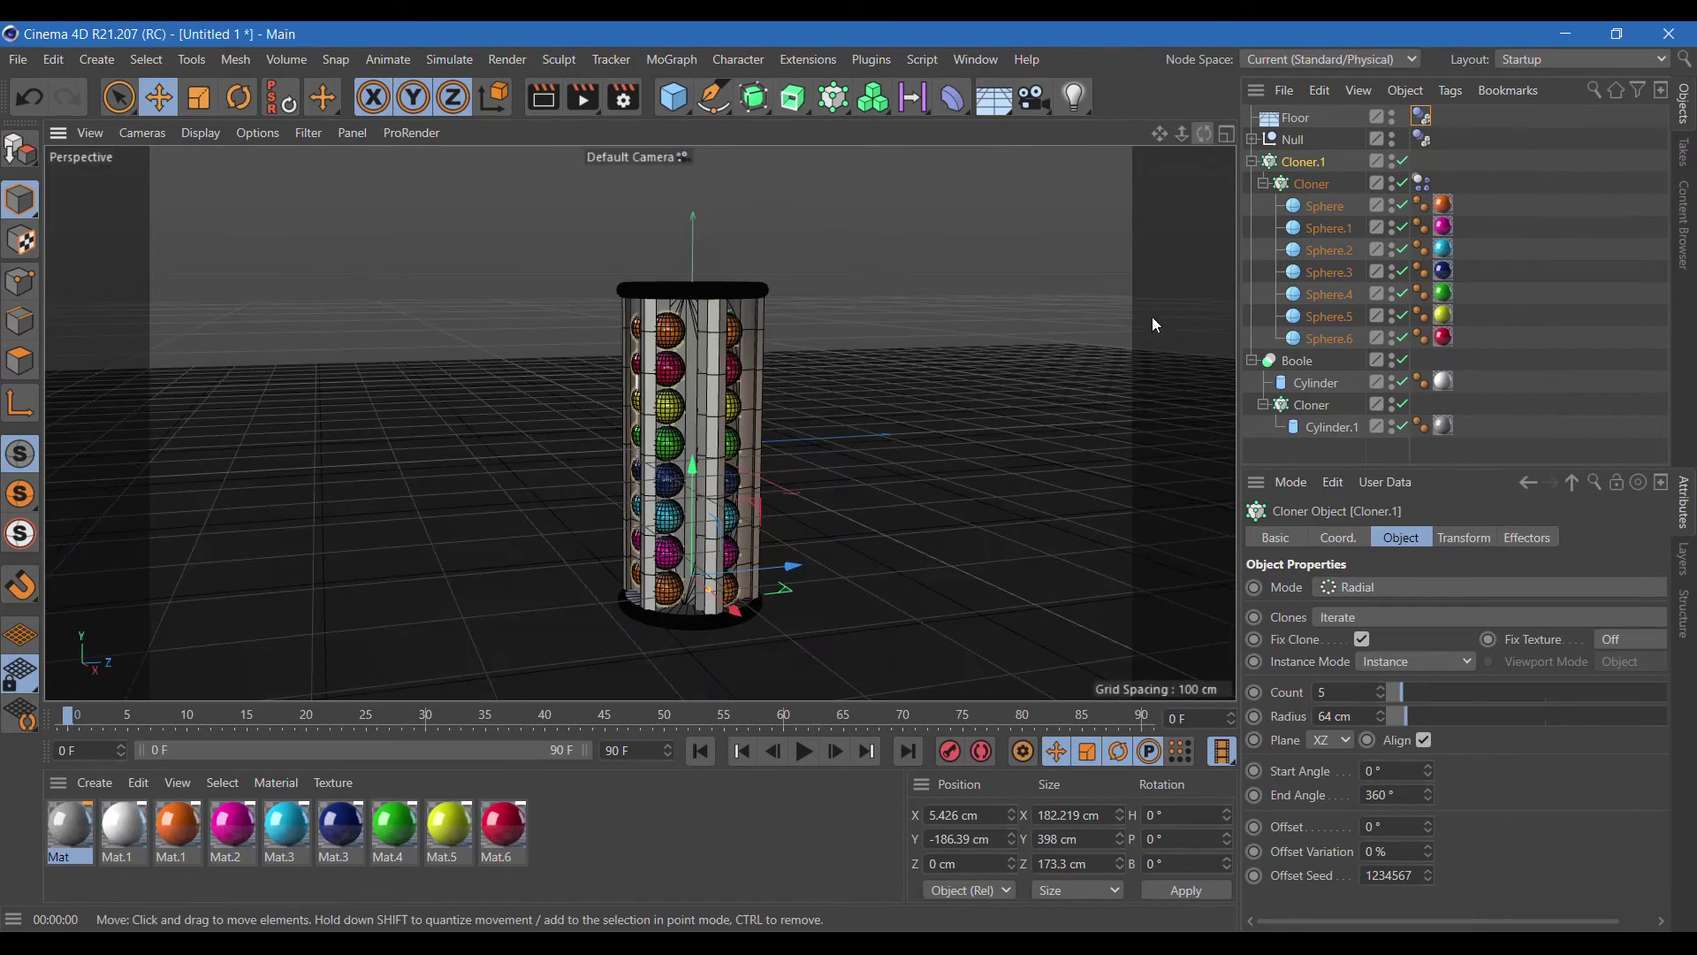
{"action": "left_click_drag", "start_coordinate": [1204, 134], "coordinate": [1149, 142]}
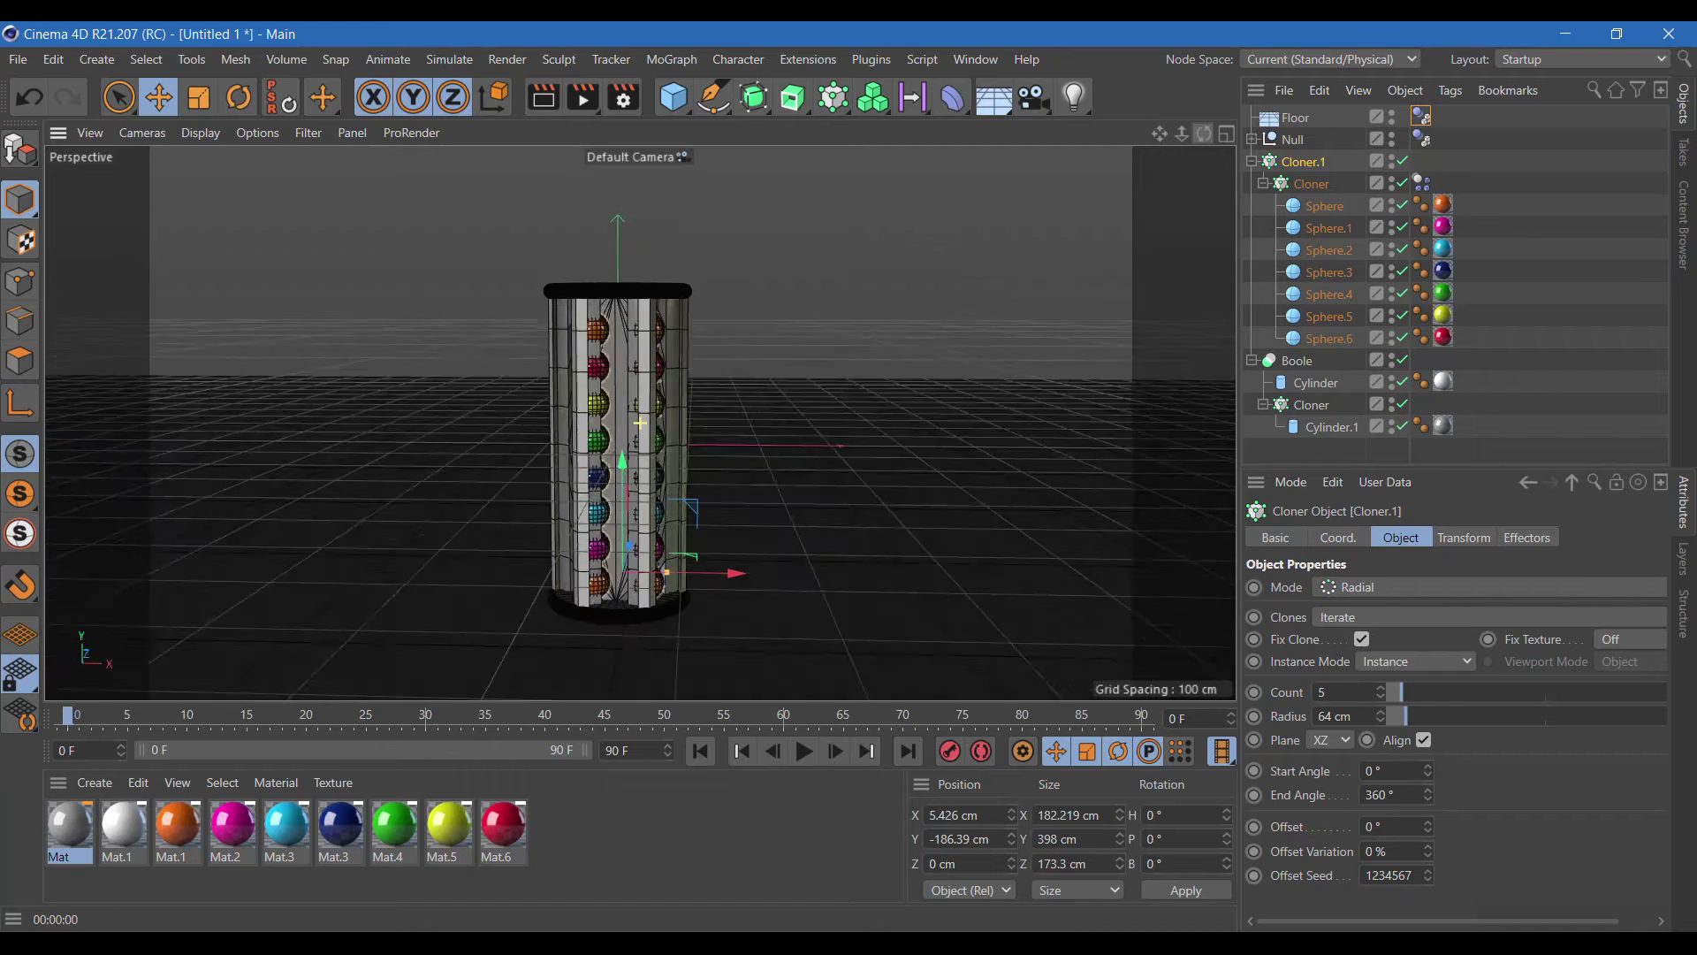
{"action": "left_click_drag", "start_coordinate": [1149, 141], "coordinate": [1132, 145]}
- Set Cloner.1 to a 50 cm radius with six sphere columns
{"action": "left_click", "coordinate": [1343, 716]}
{"action": "type", "text": "50"}
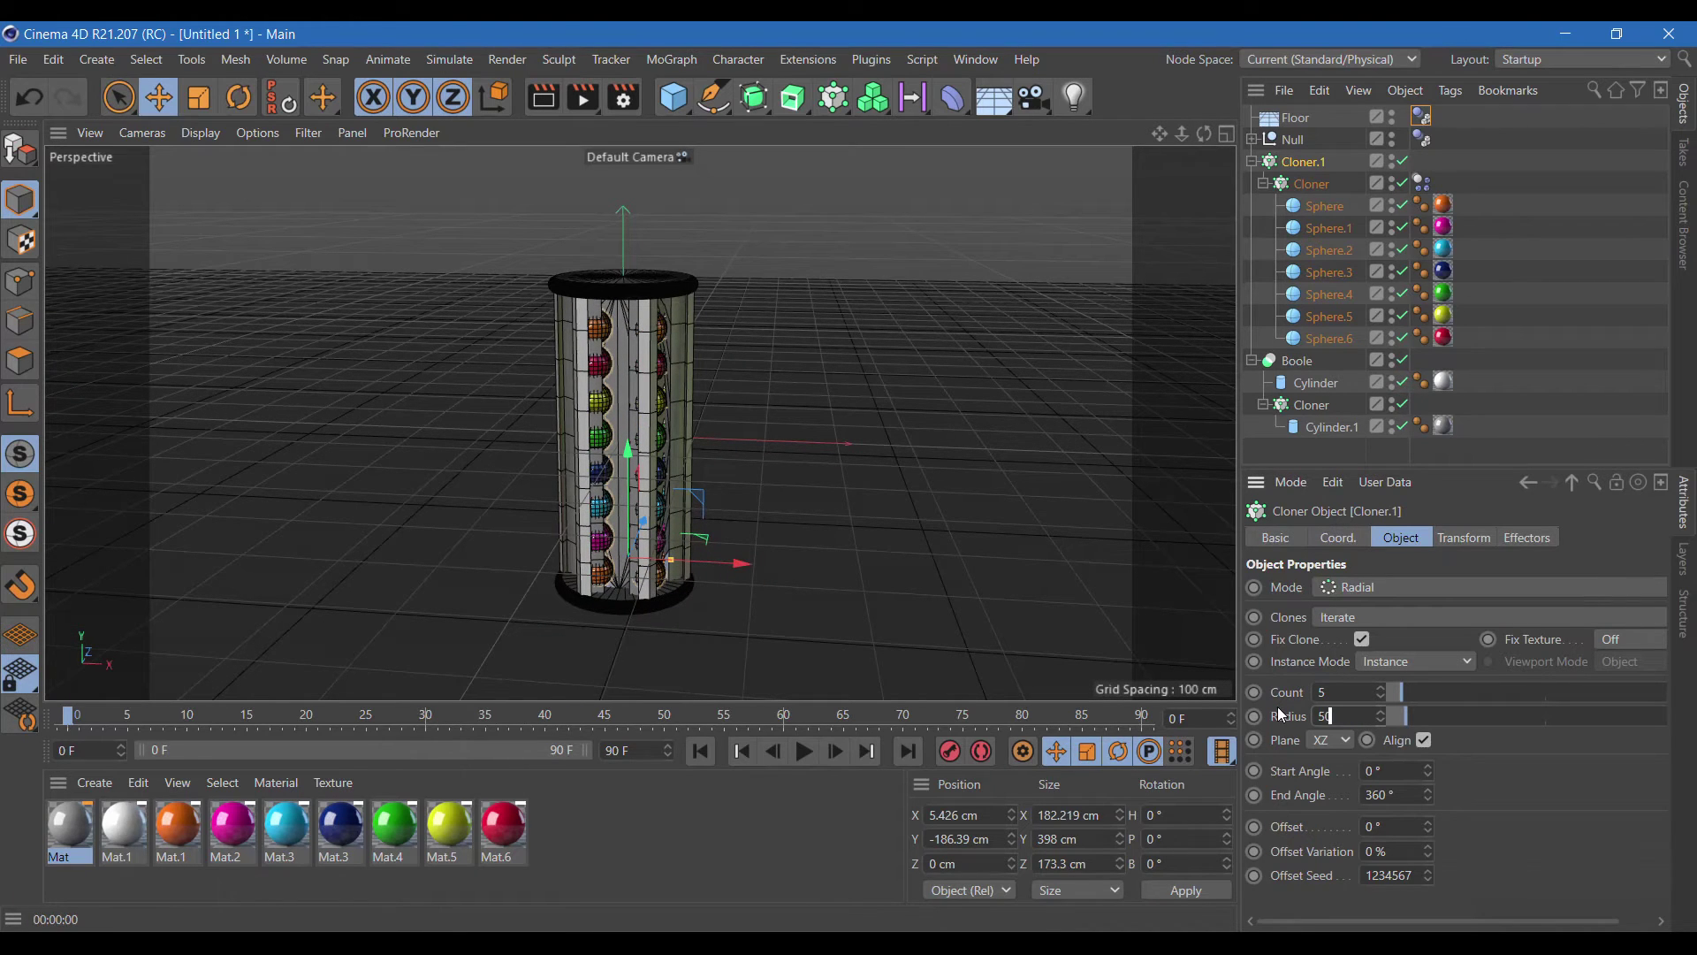
{"action": "key", "text": "Return"}
{"action": "left_click", "coordinate": [1382, 689]}
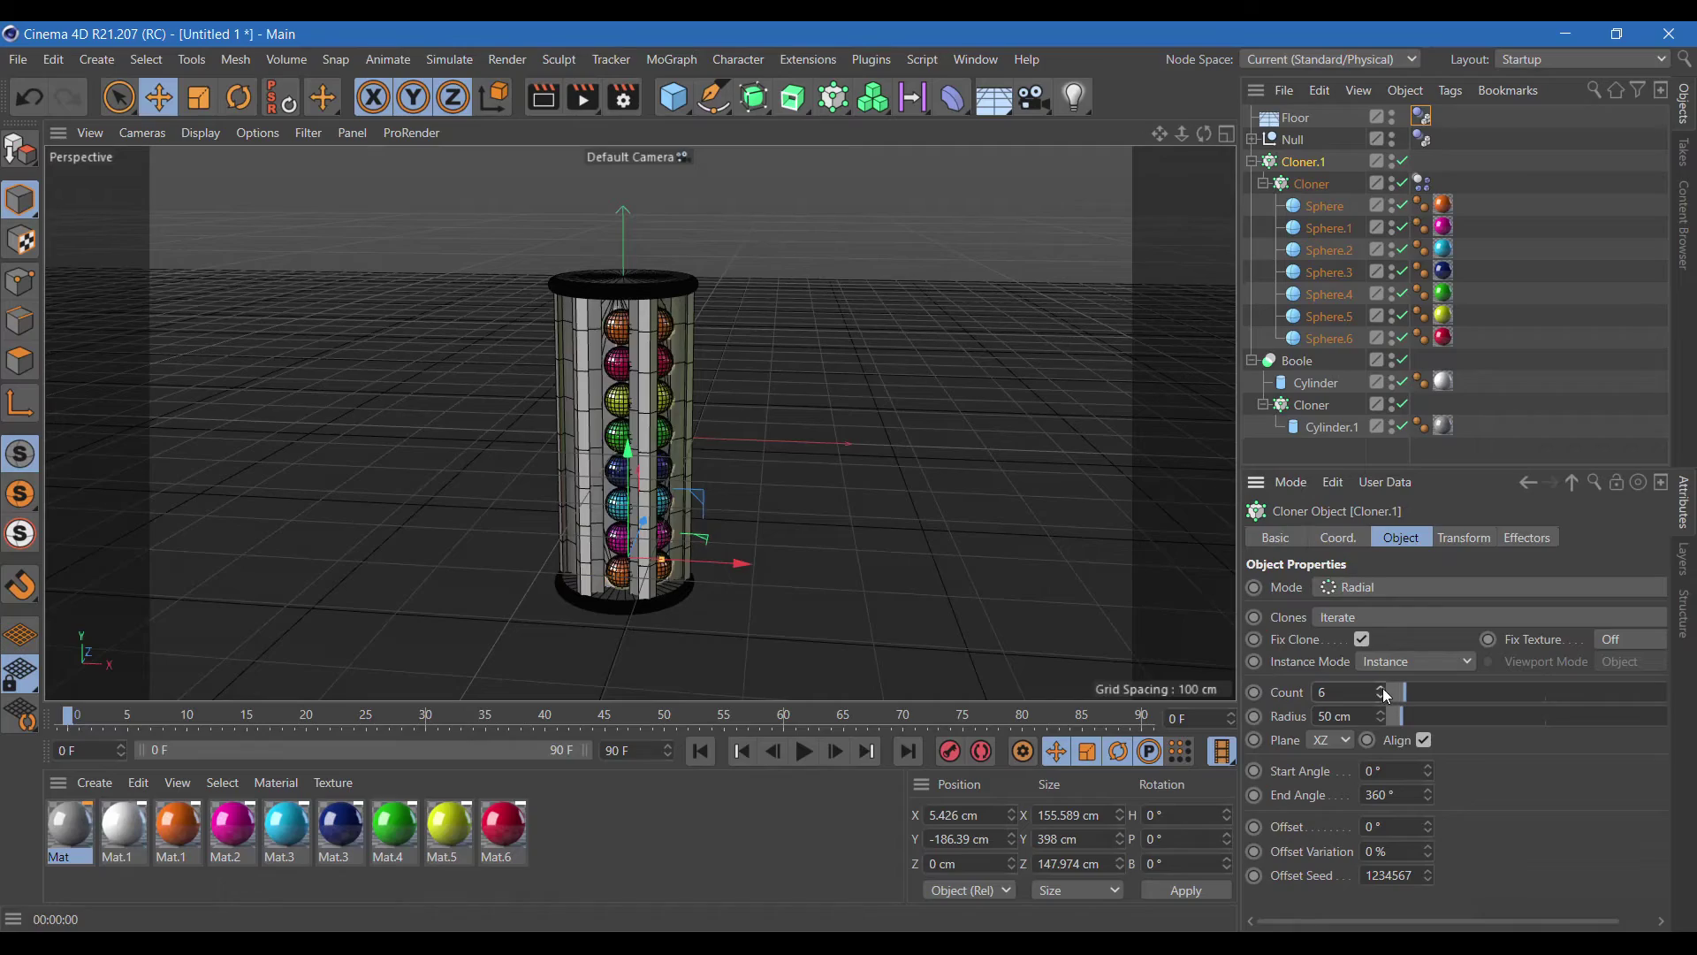
{"action": "left_click_drag", "start_coordinate": [1204, 134], "coordinate": [1140, 143]}
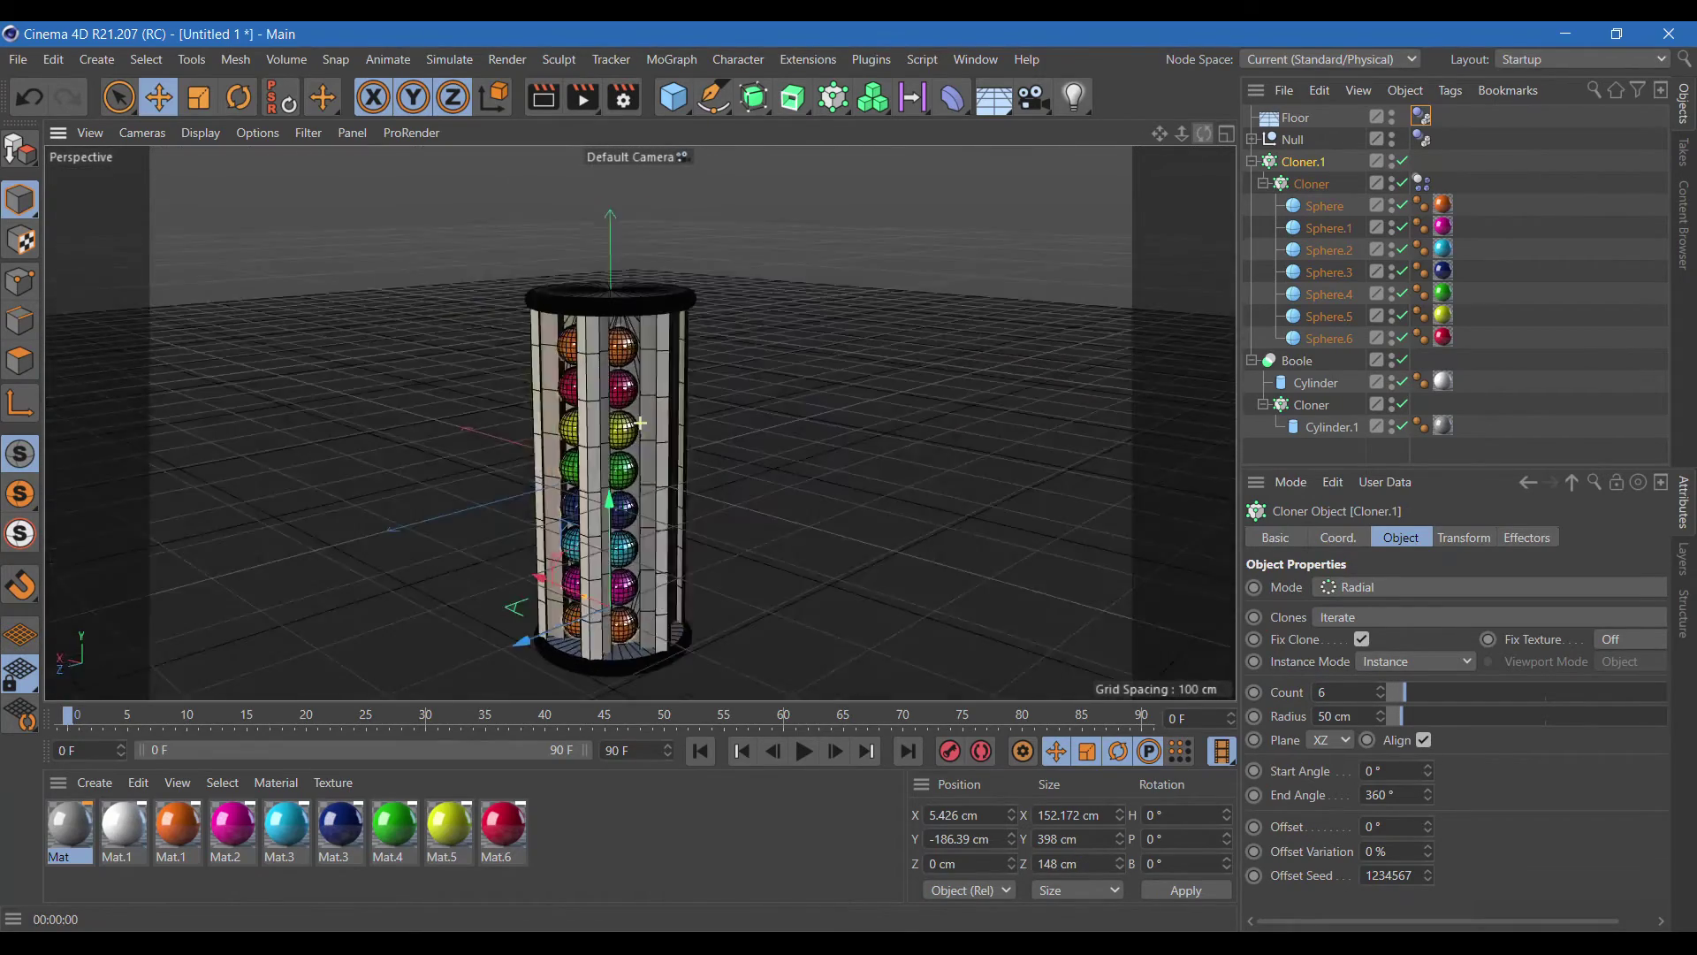
{"action": "left_click_drag", "start_coordinate": [1140, 144], "coordinate": [1155, 263]}
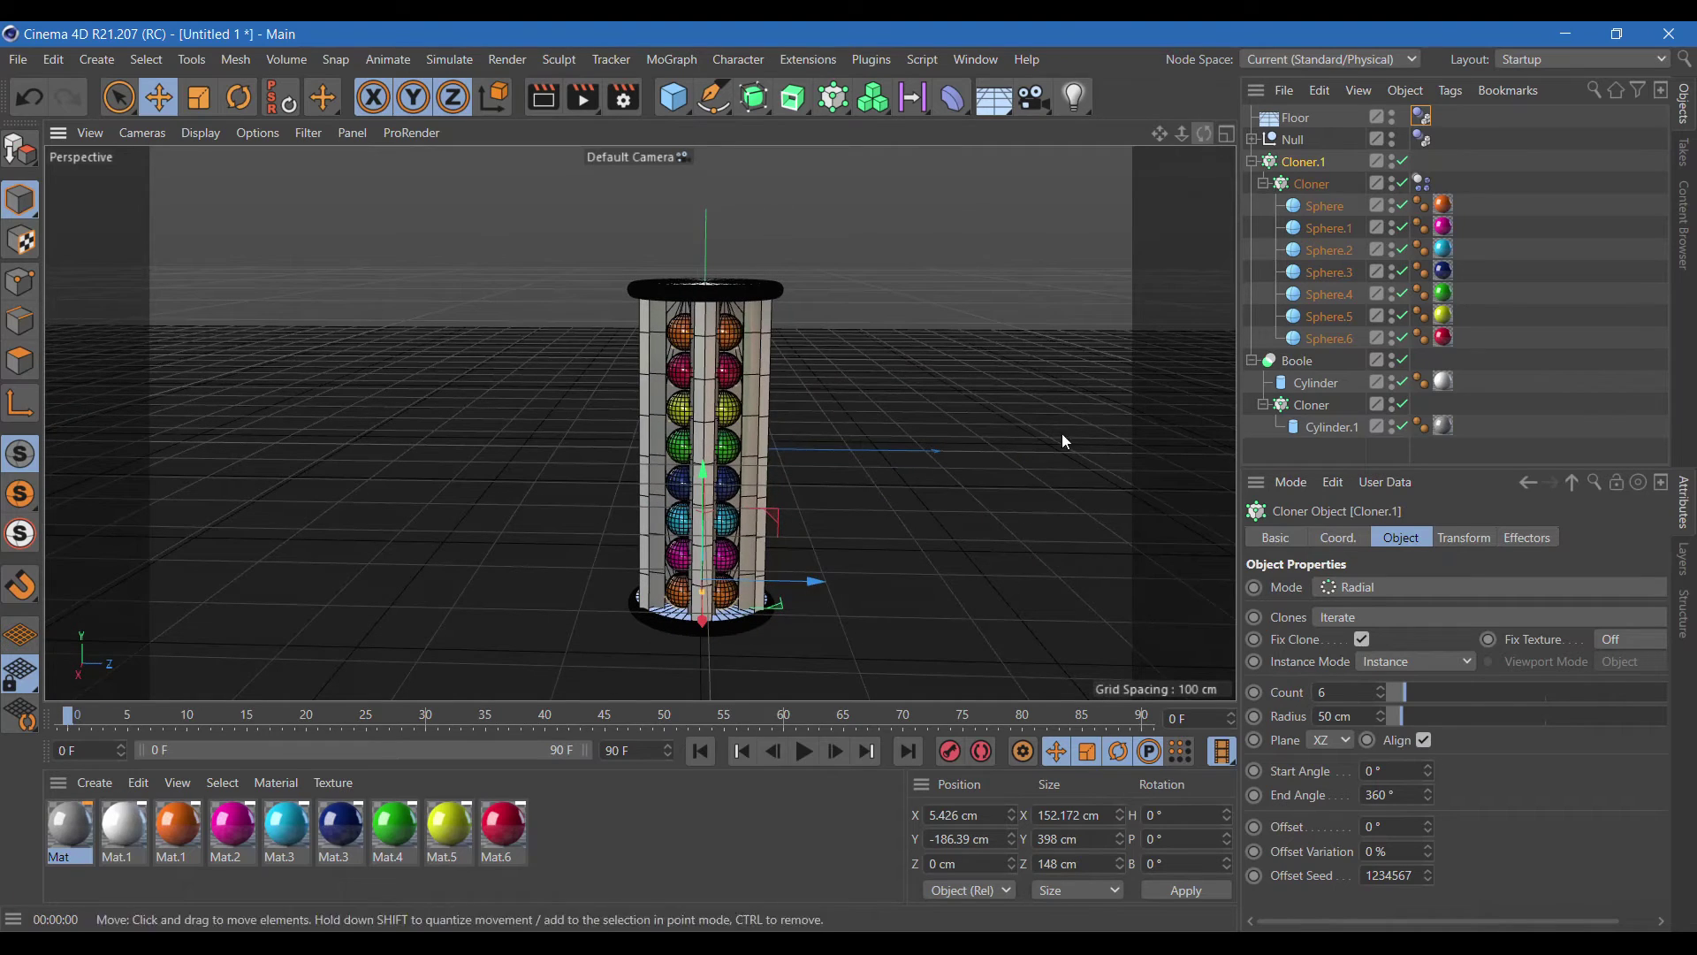
- Test the simulation, move the Dynamics Body tag from Cloner onto Cloner.1 and replay
{"action": "left_click", "coordinate": [805, 752]}
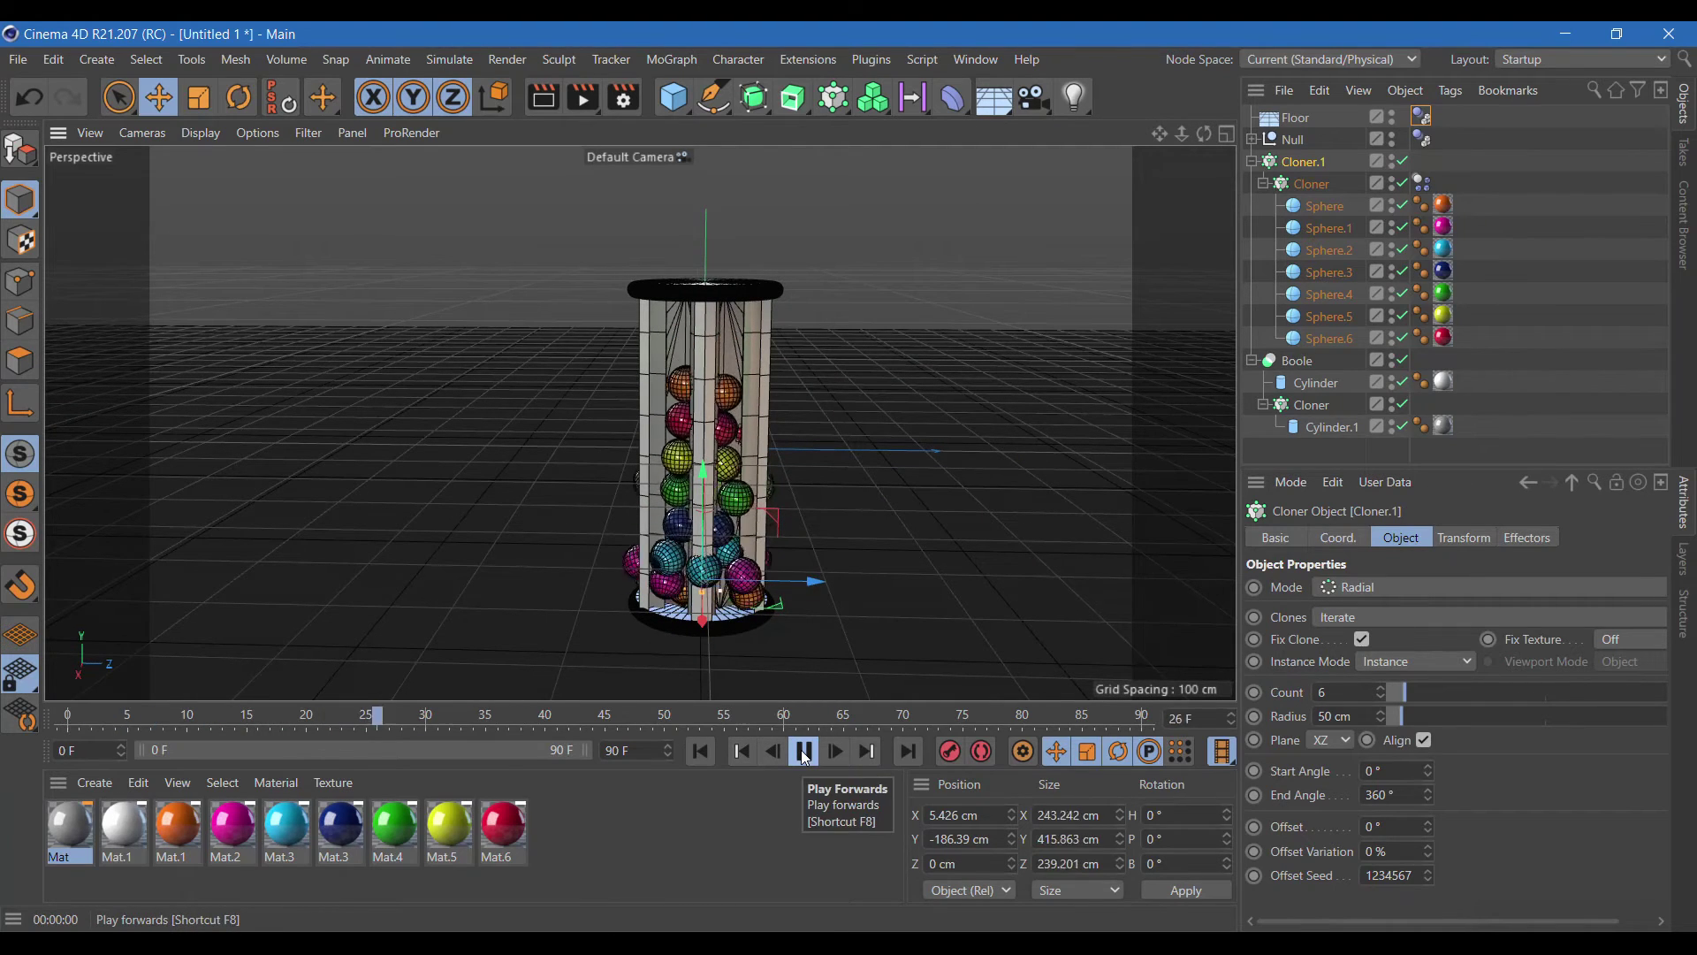
{"action": "left_click", "coordinate": [804, 752]}
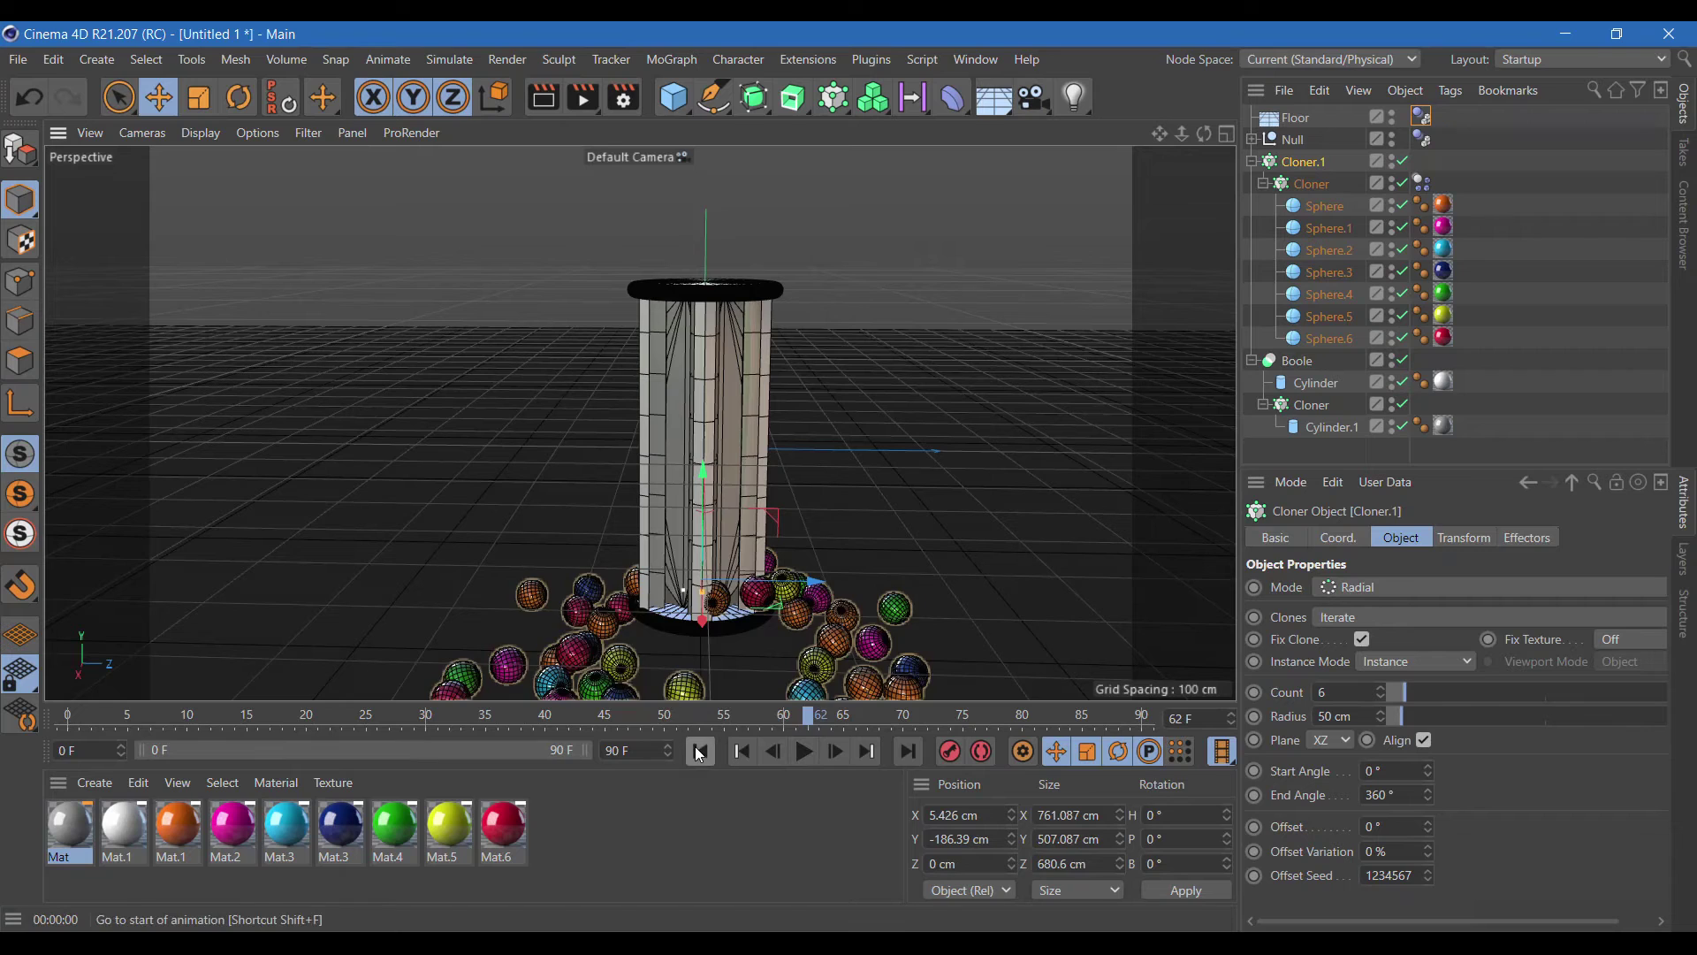
{"action": "left_click", "coordinate": [701, 752]}
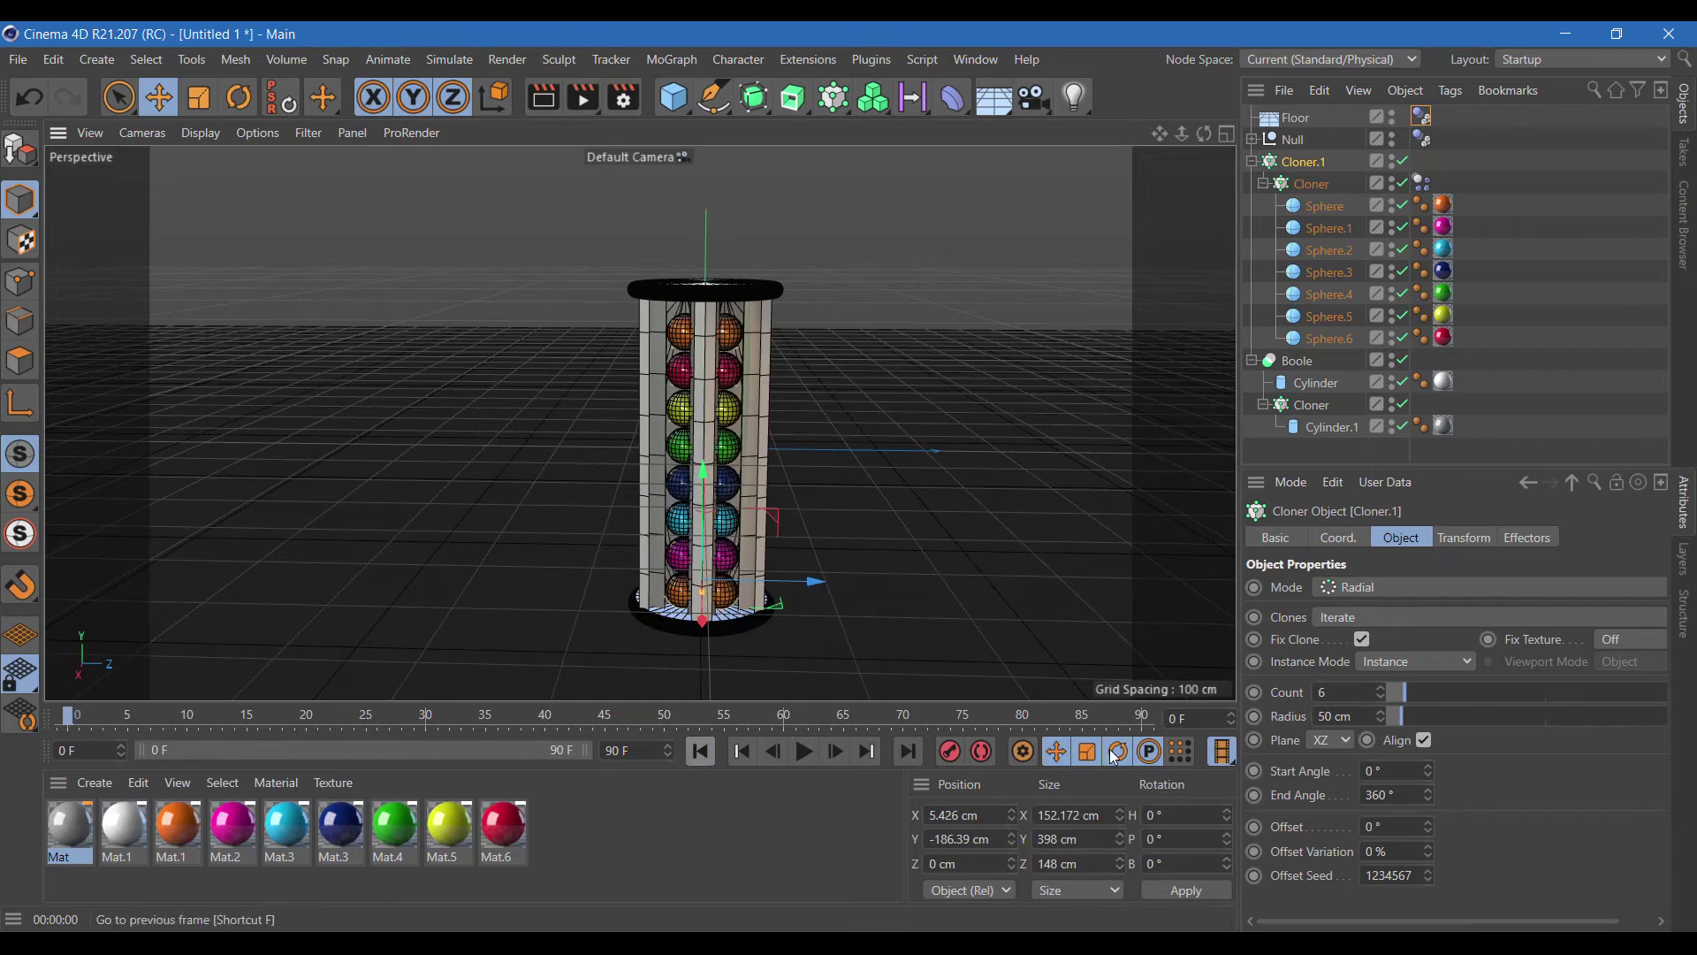
{"action": "left_click", "coordinate": [1422, 184]}
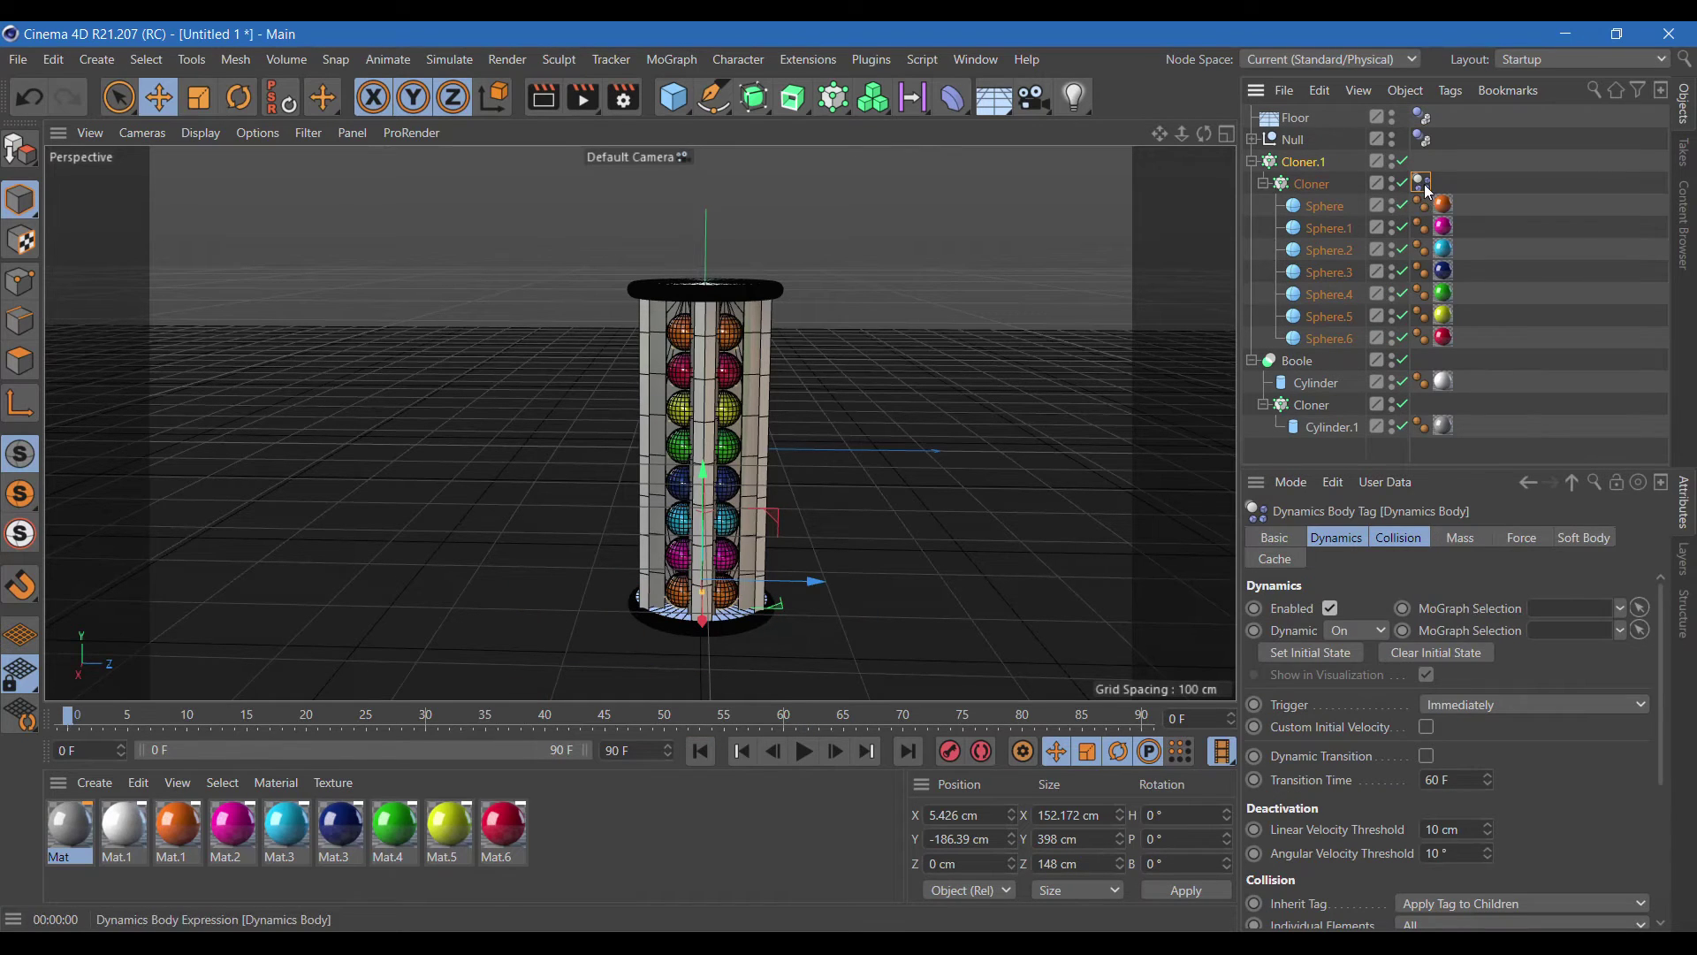
{"action": "left_click_drag", "start_coordinate": [1324, 173], "coordinate": [1314, 162]}
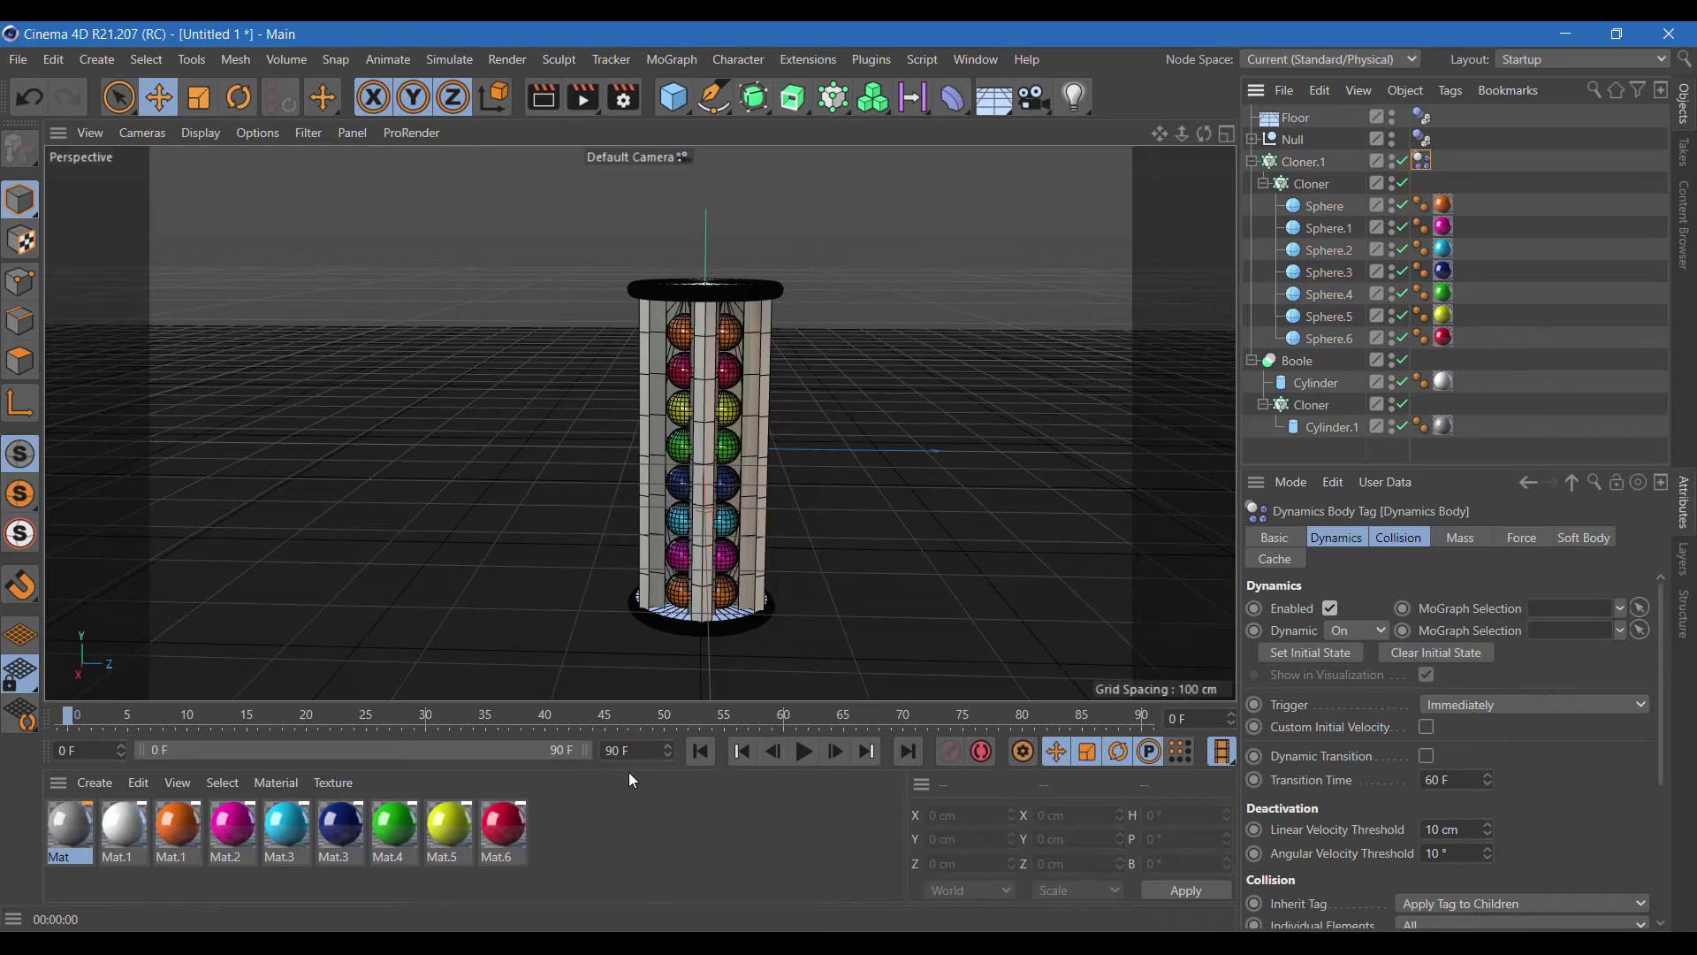
{"action": "left_click", "coordinate": [805, 752]}
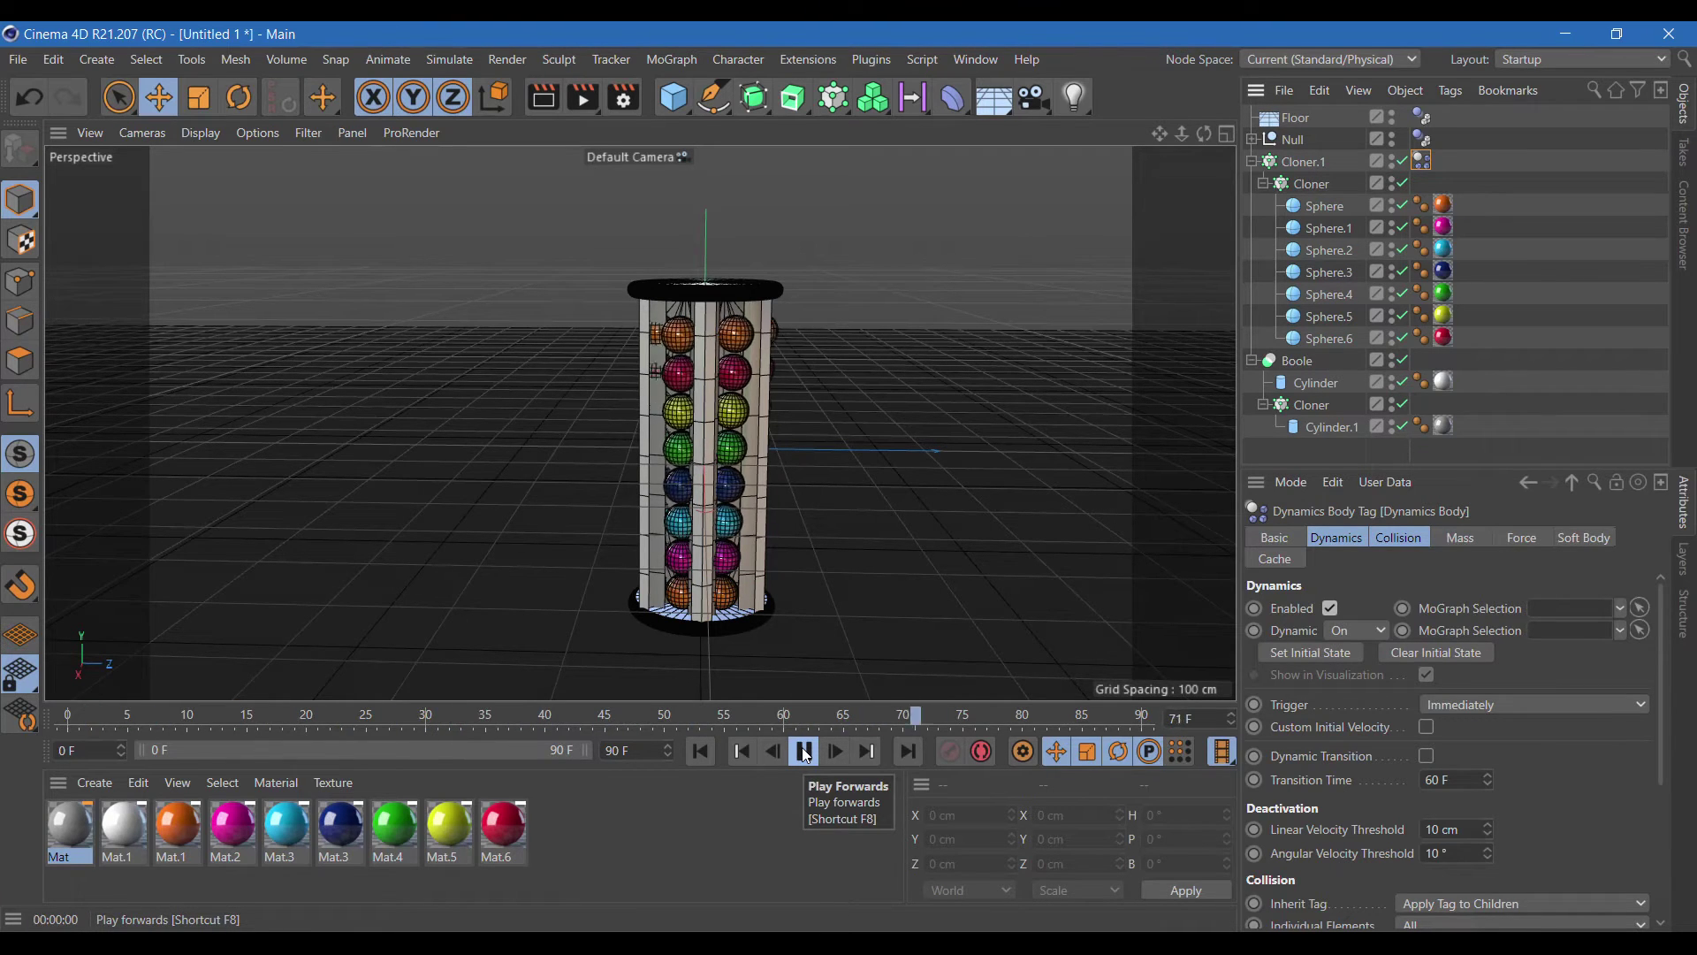
{"action": "left_click", "coordinate": [805, 752]}
{"action": "type", "text": "180"}
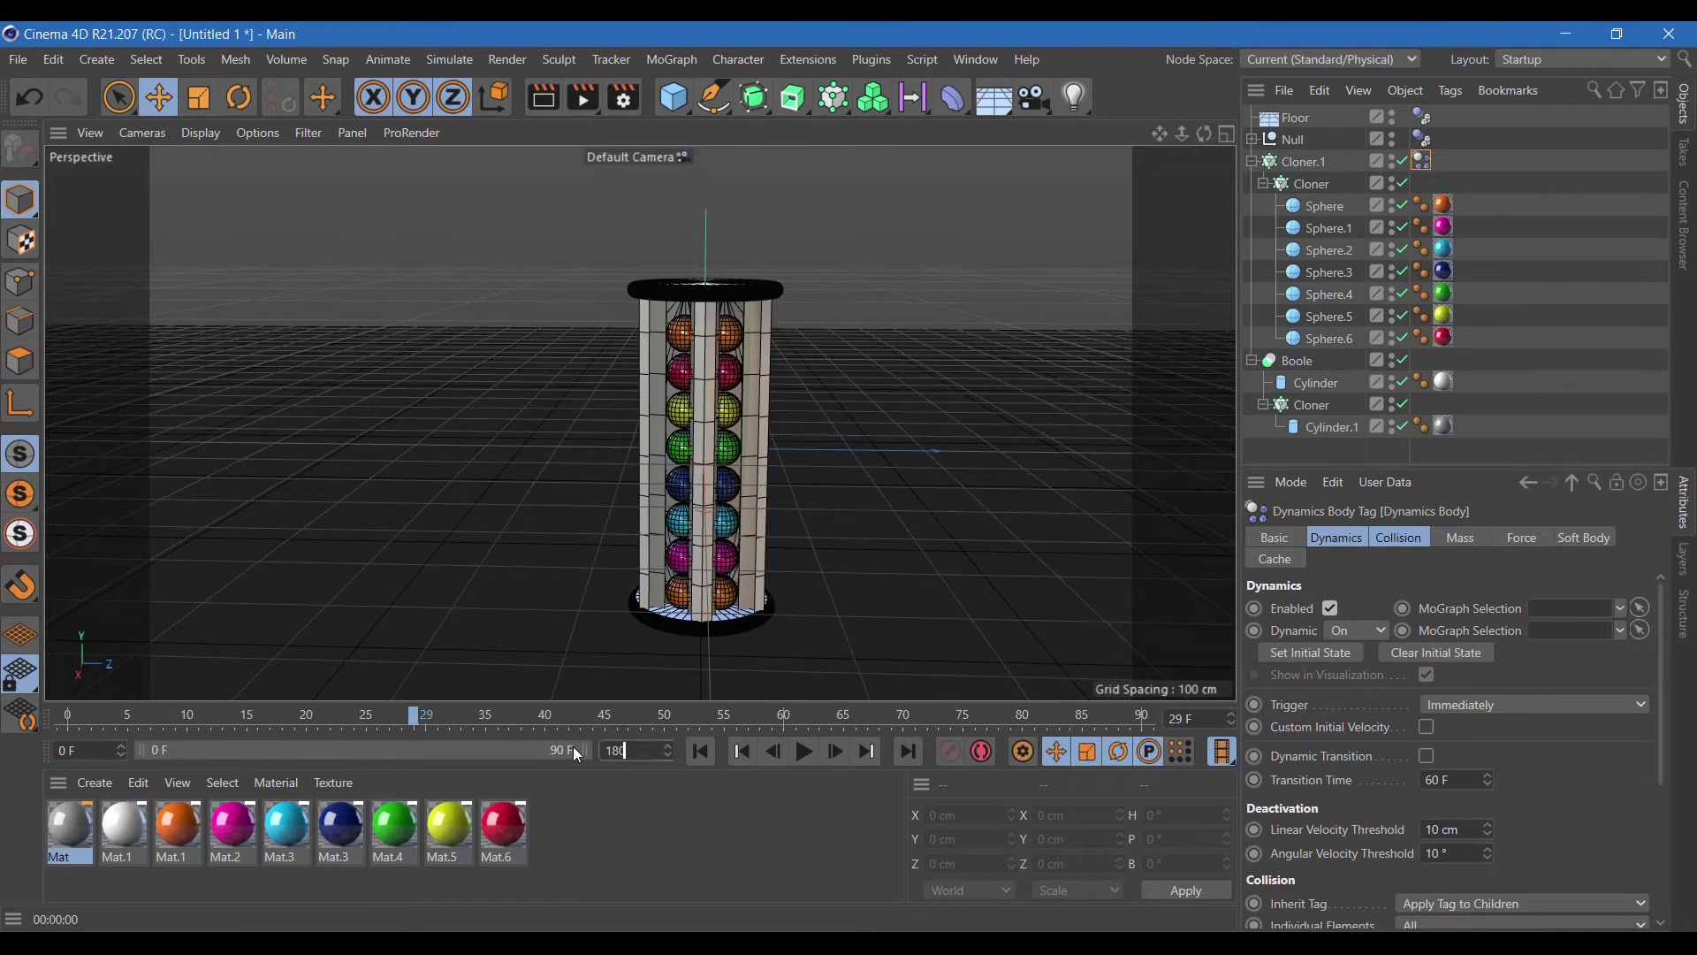
- Extend the animation and preview range to 180 frames, play it through and rewind
{"action": "left_click", "coordinate": [621, 869]}
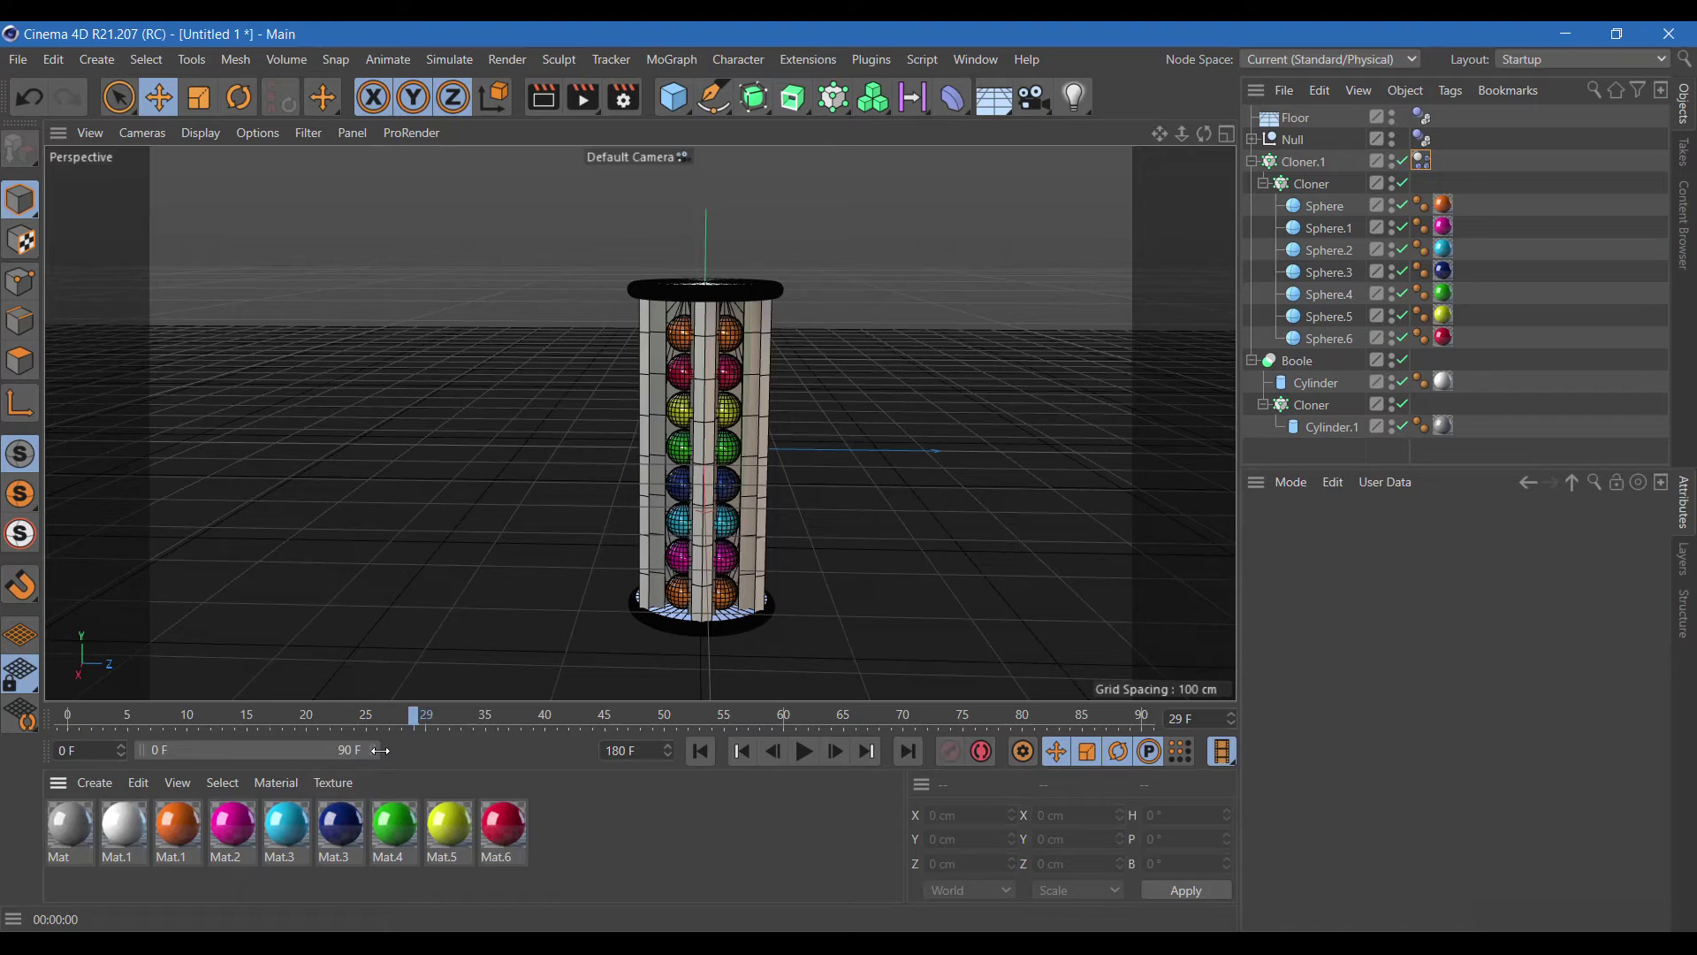
{"action": "left_click_drag", "start_coordinate": [380, 751], "coordinate": [587, 751]}
{"action": "left_click", "coordinate": [804, 750]}
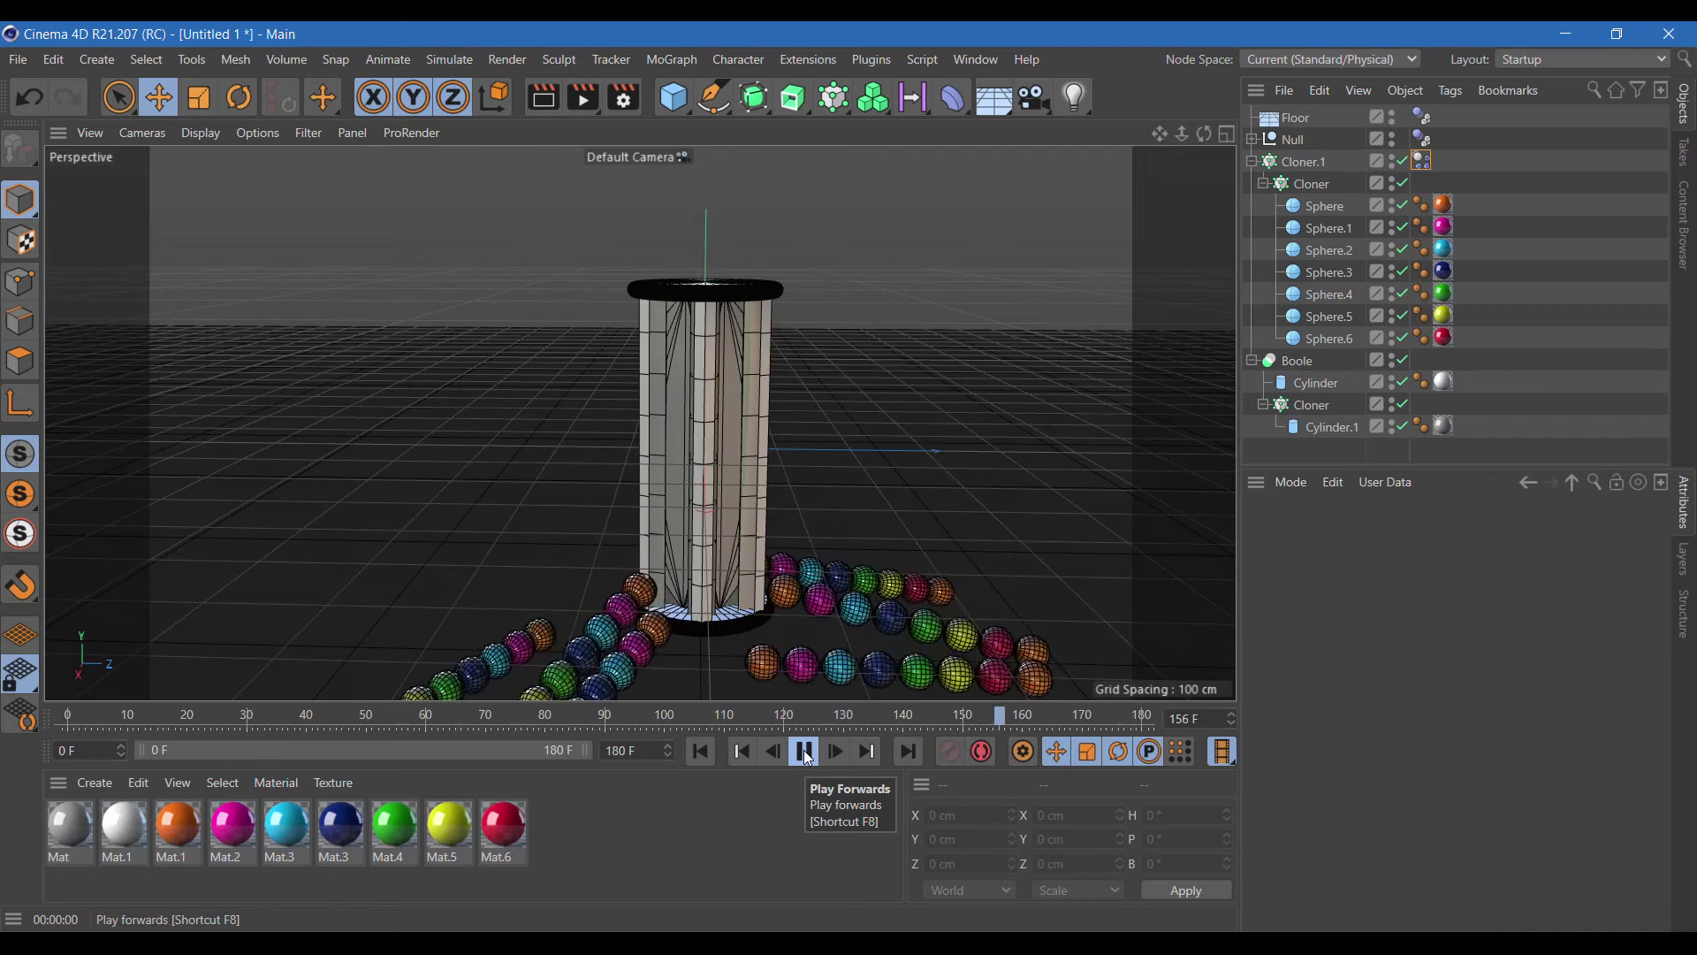
{"action": "left_click", "coordinate": [805, 752]}
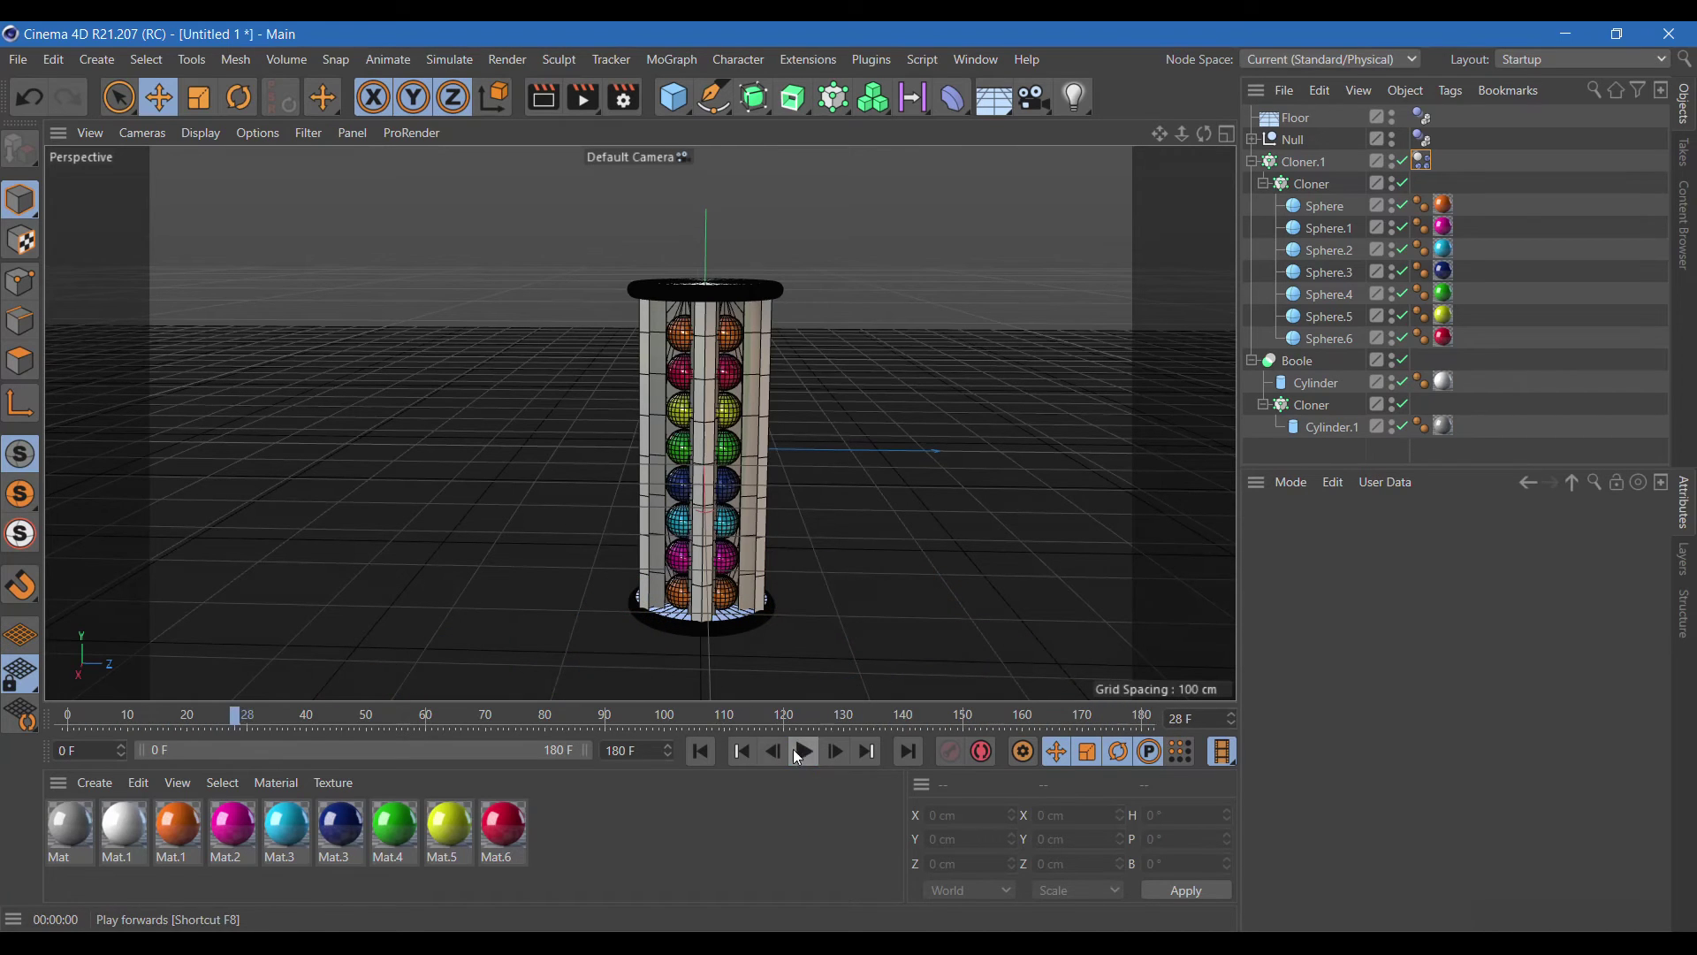
{"action": "left_click", "coordinate": [694, 750]}
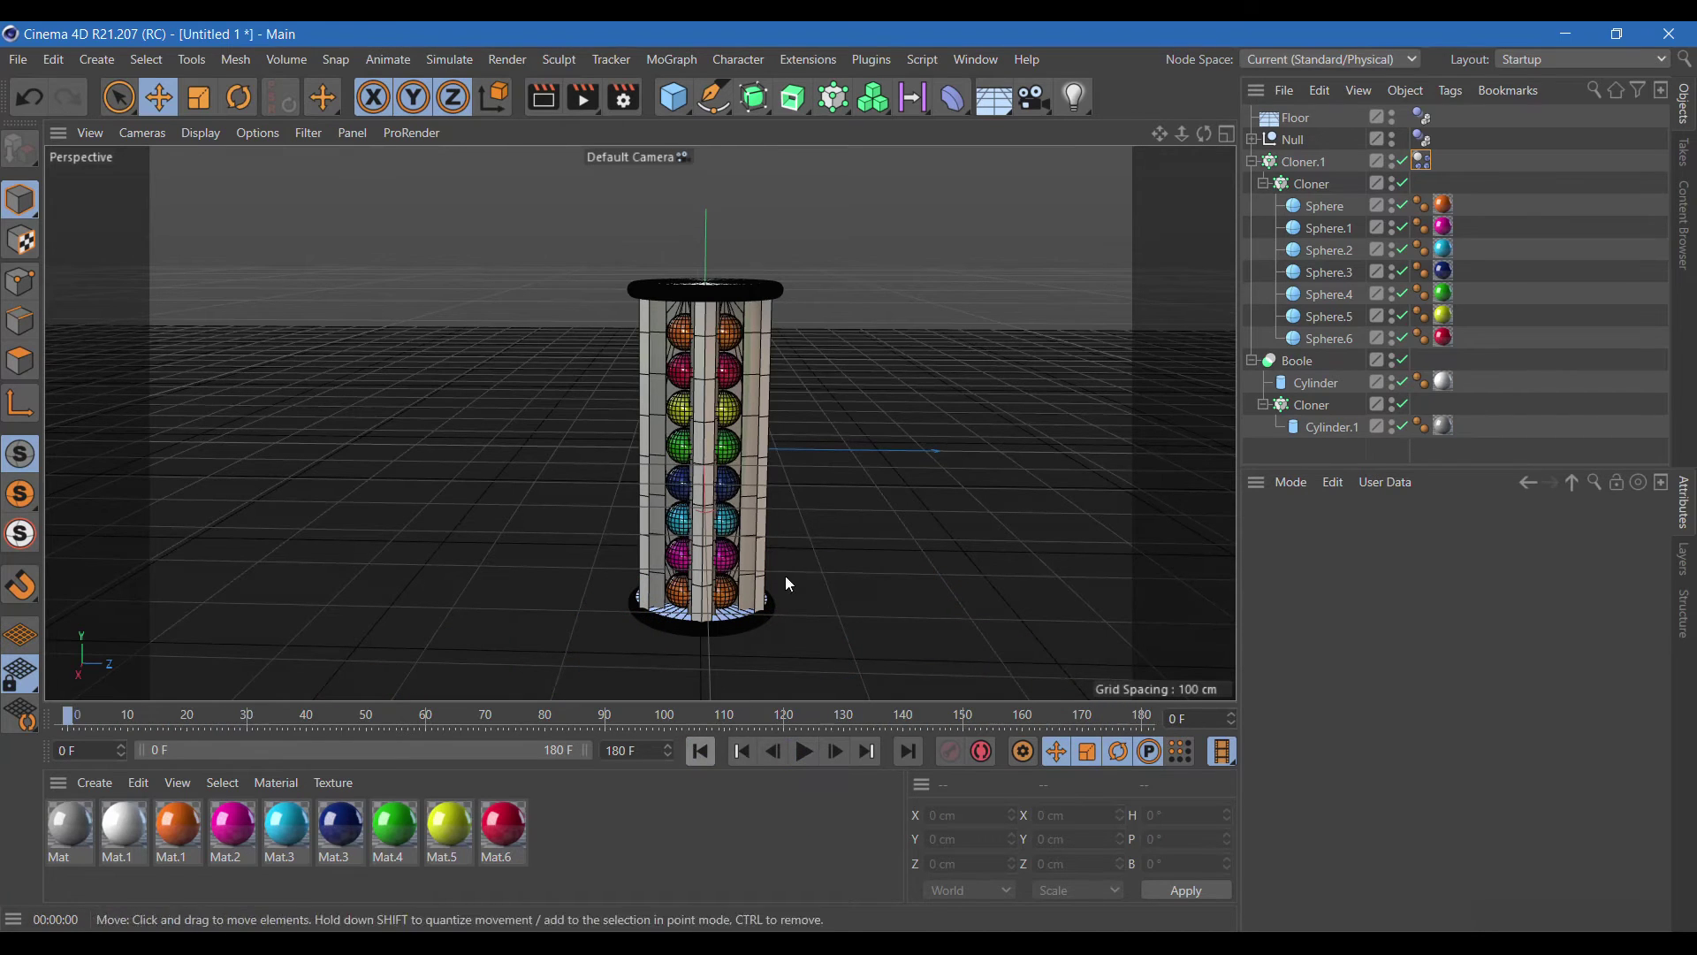
- Set the Dynamics Body tag's Inherit Tag to None and test playback
{"action": "left_click", "coordinate": [1423, 162]}
{"action": "left_click", "coordinate": [1398, 540]}
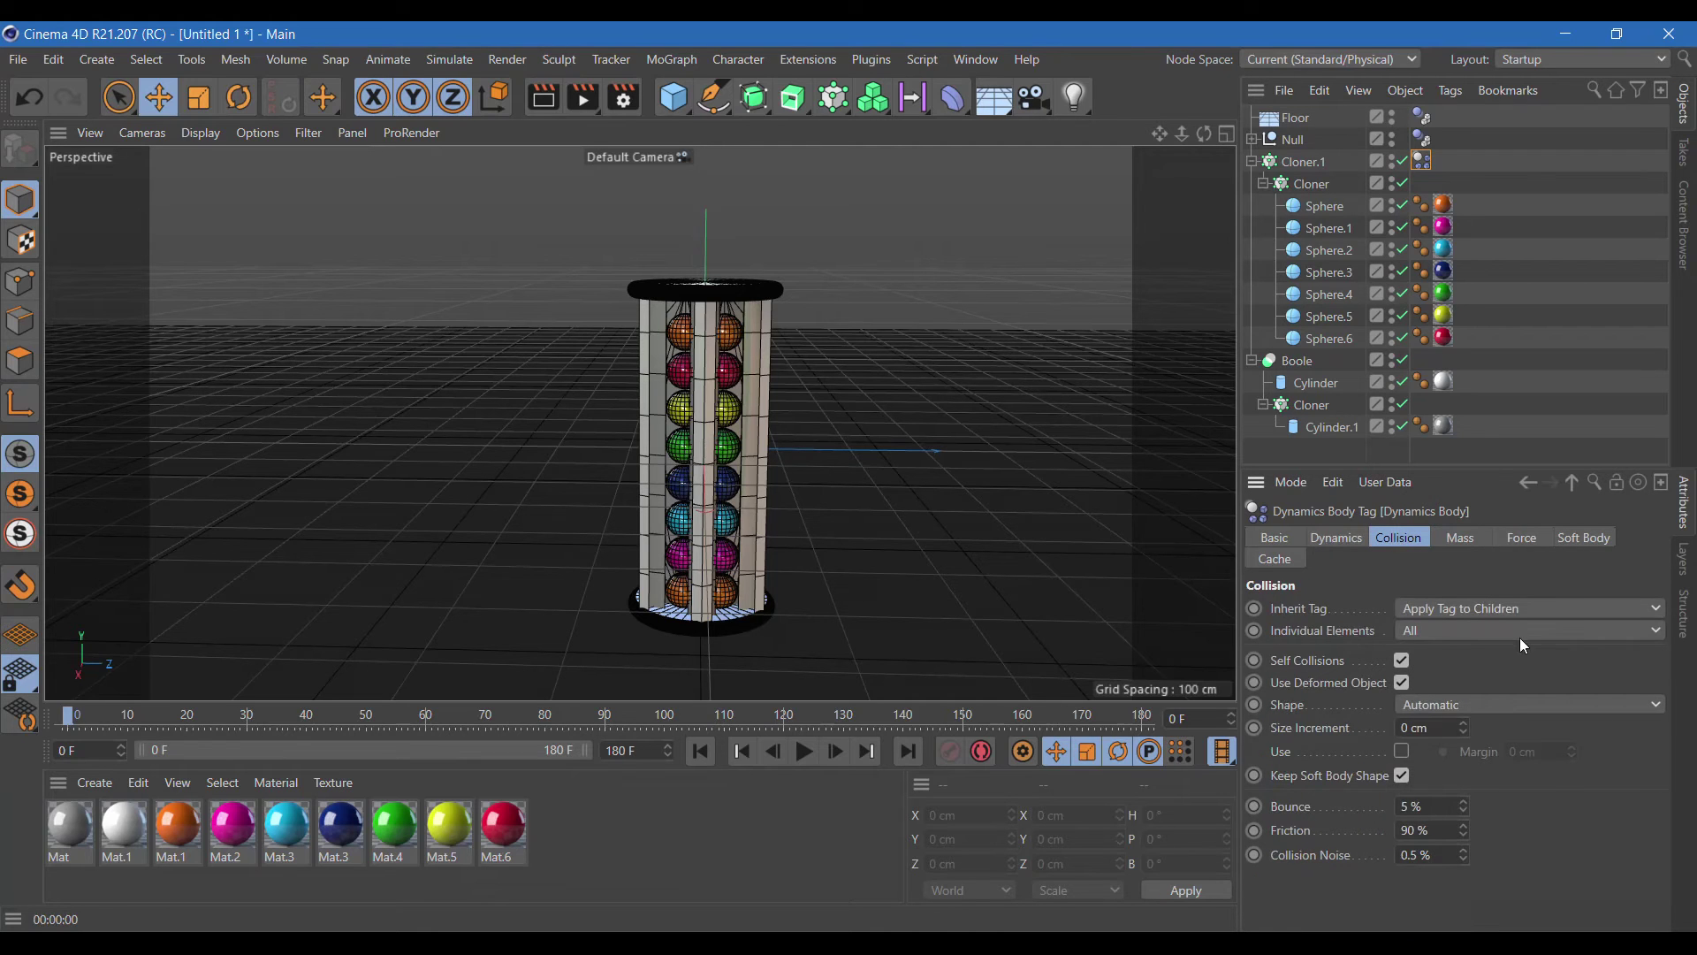
{"action": "left_click", "coordinate": [1461, 608]}
{"action": "left_click", "coordinate": [1425, 628]}
{"action": "left_click", "coordinate": [805, 752]}
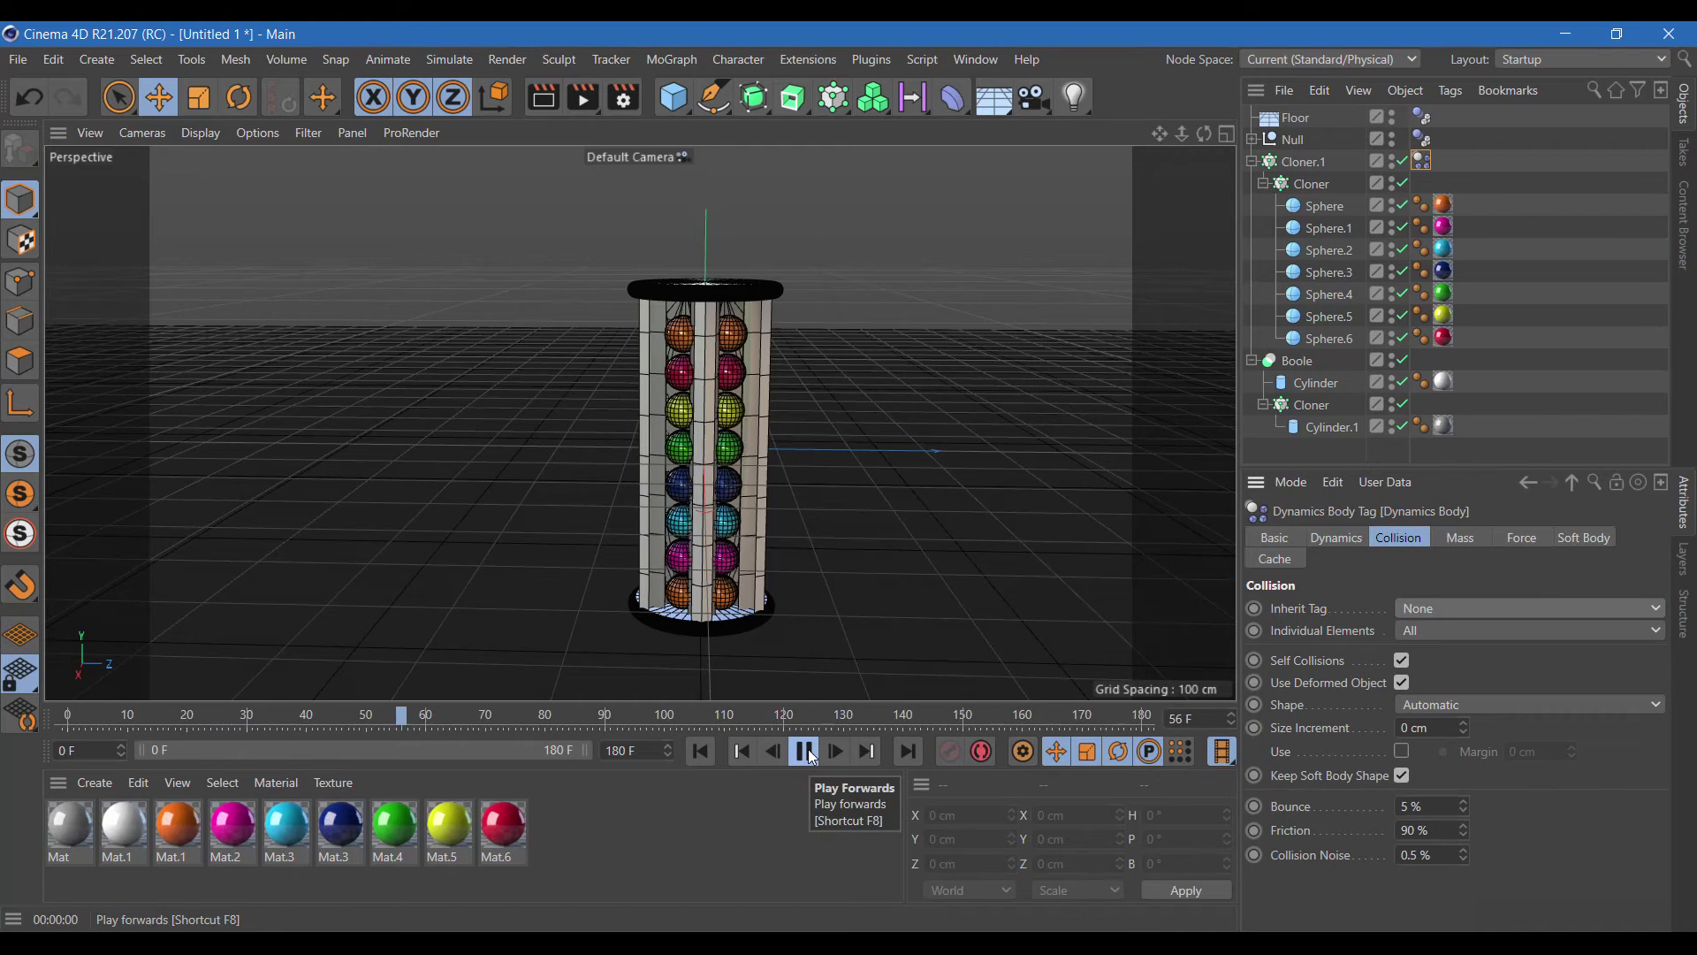
{"action": "left_click", "coordinate": [804, 751]}
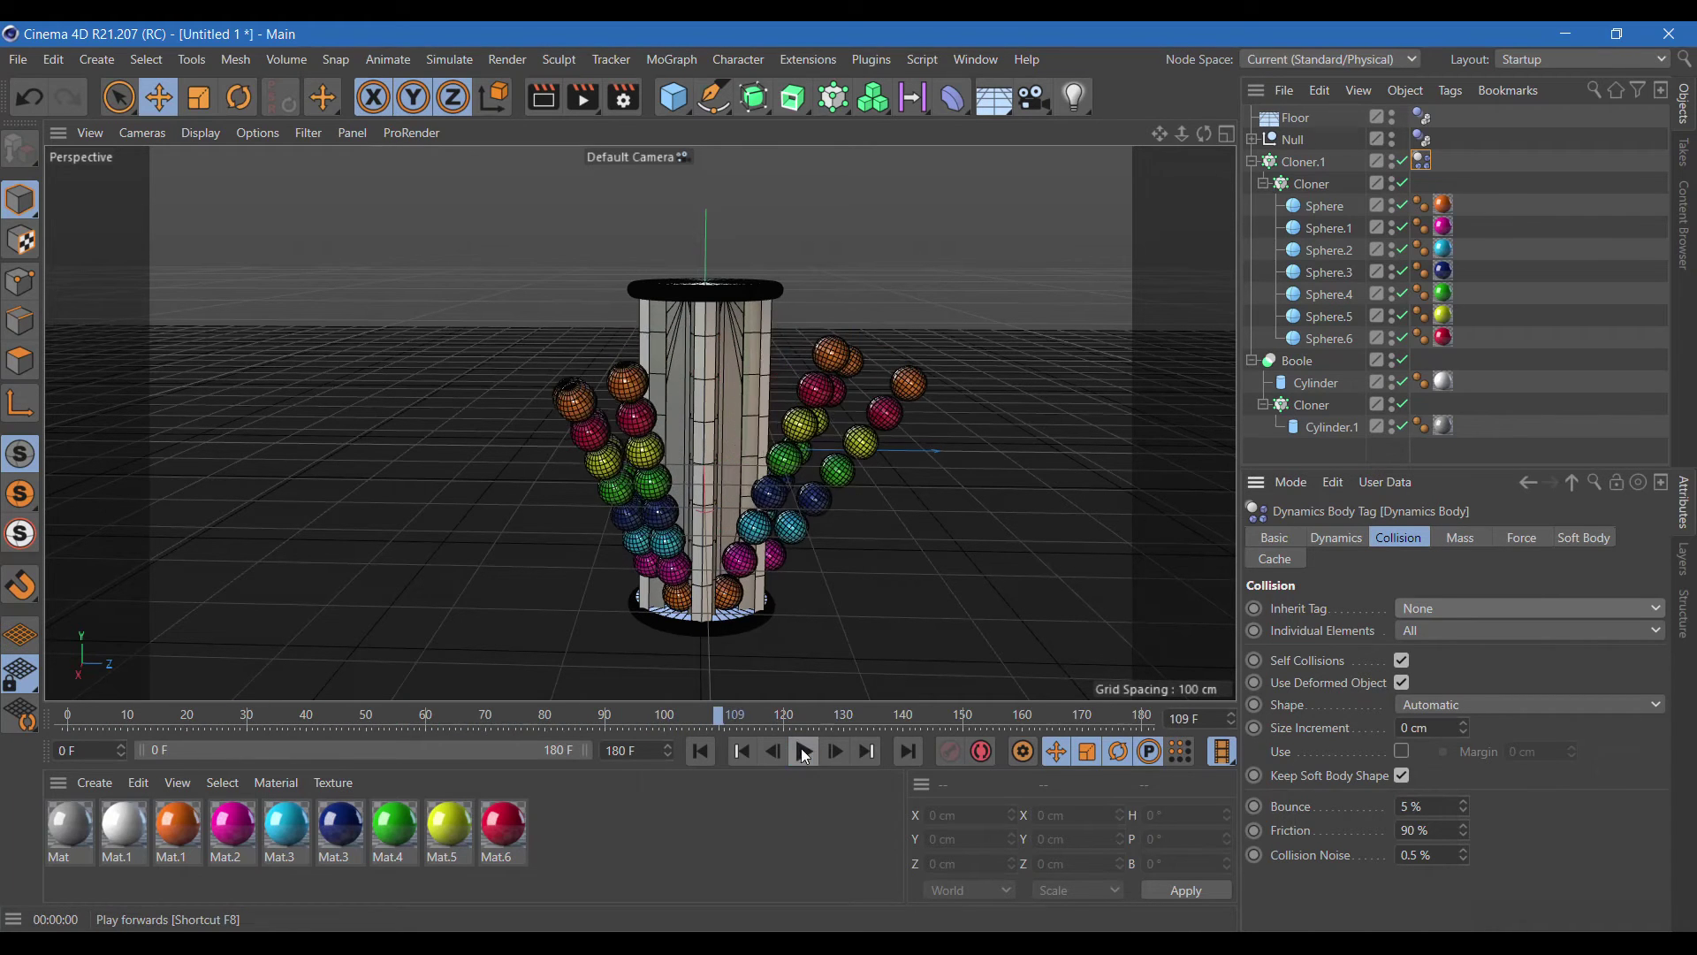
- Turn Individual Elements Off, replay from frame 0 and render to confirm the spheres stay stacked
{"action": "left_click", "coordinate": [1462, 631]}
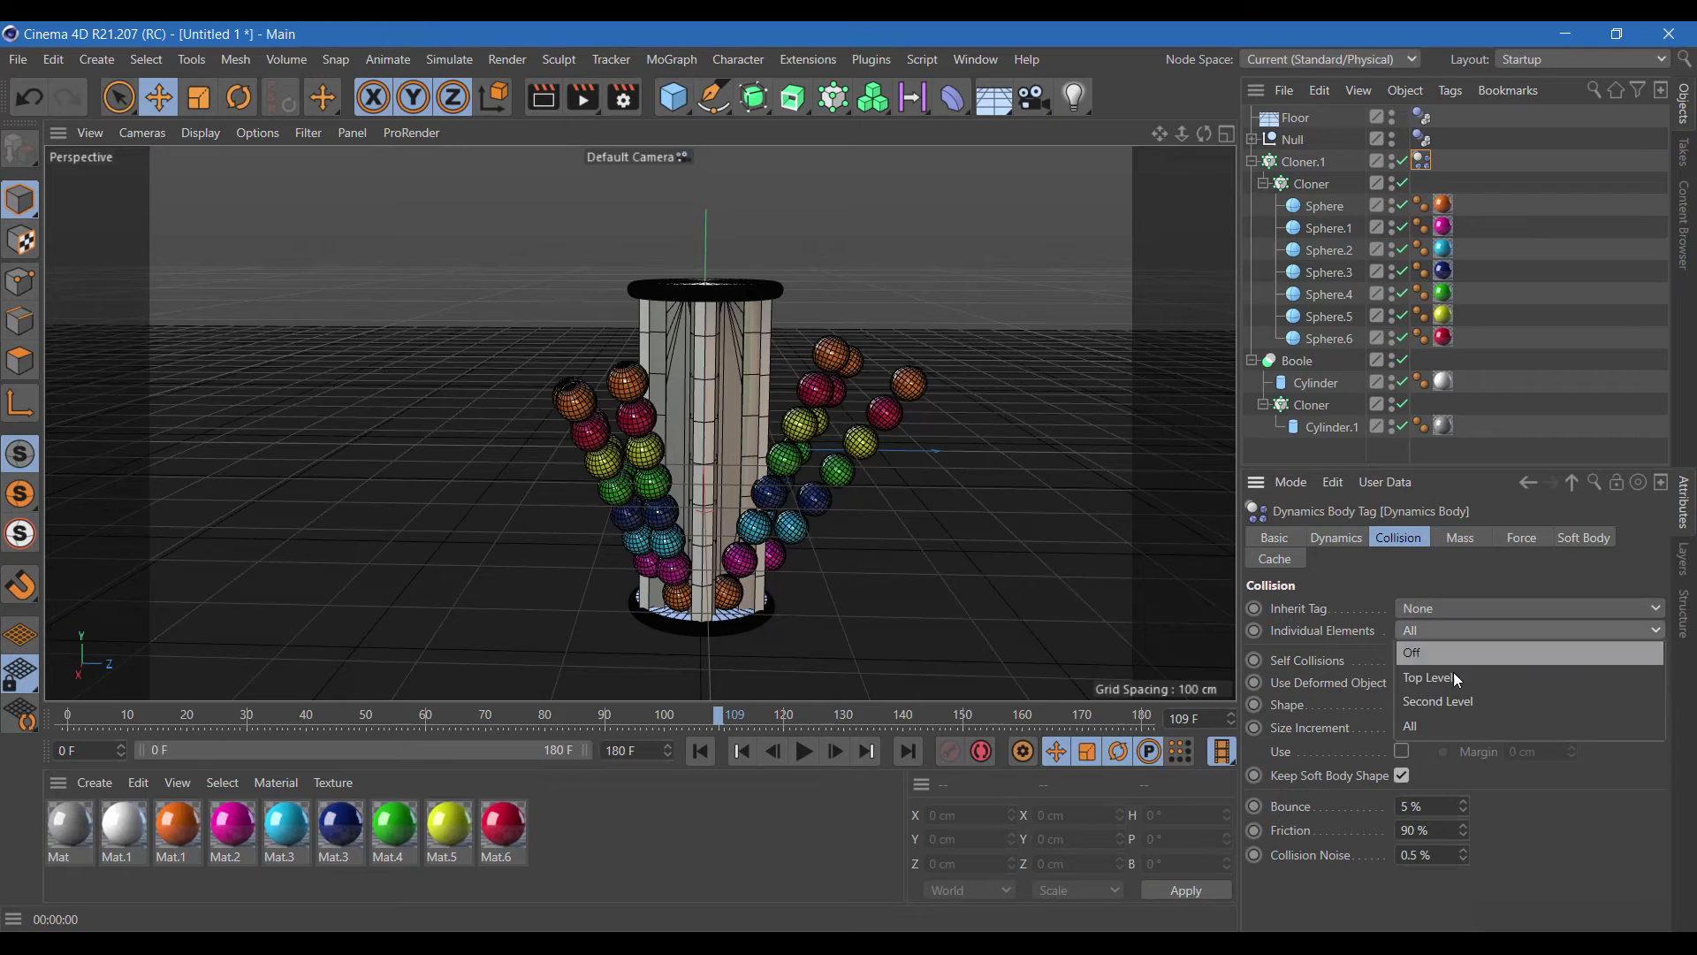
{"action": "left_click", "coordinate": [1429, 653]}
{"action": "left_click", "coordinate": [701, 751]}
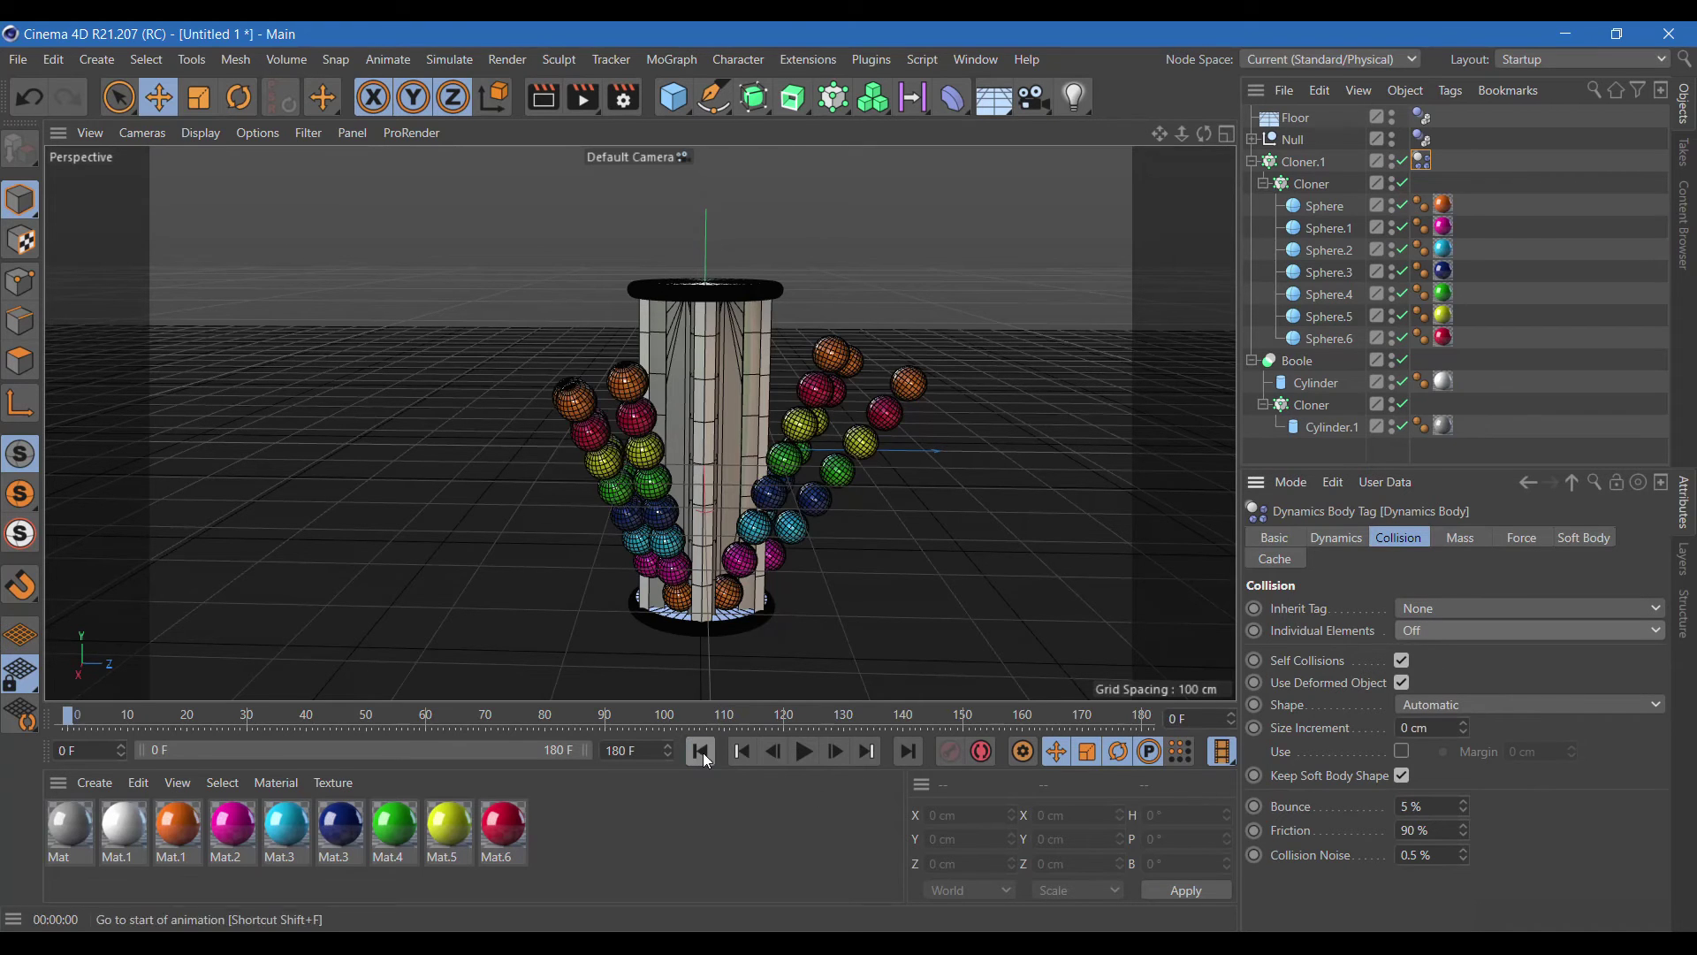
{"action": "left_click", "coordinate": [805, 751]}
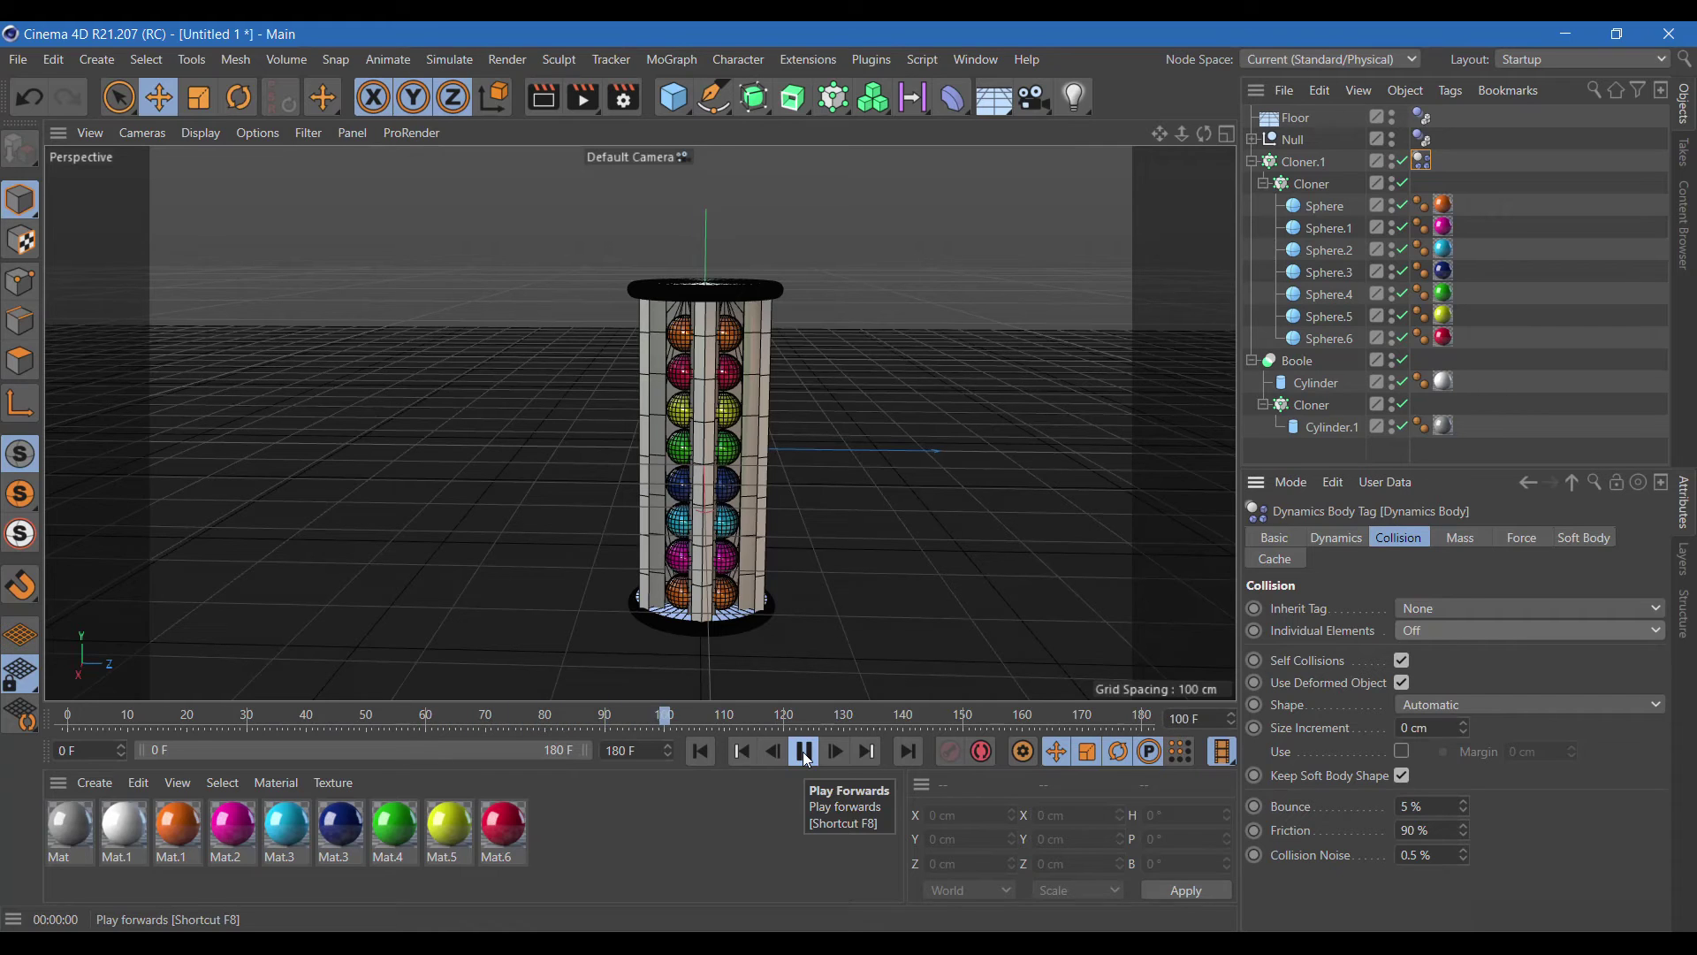
{"action": "left_click", "coordinate": [805, 752]}
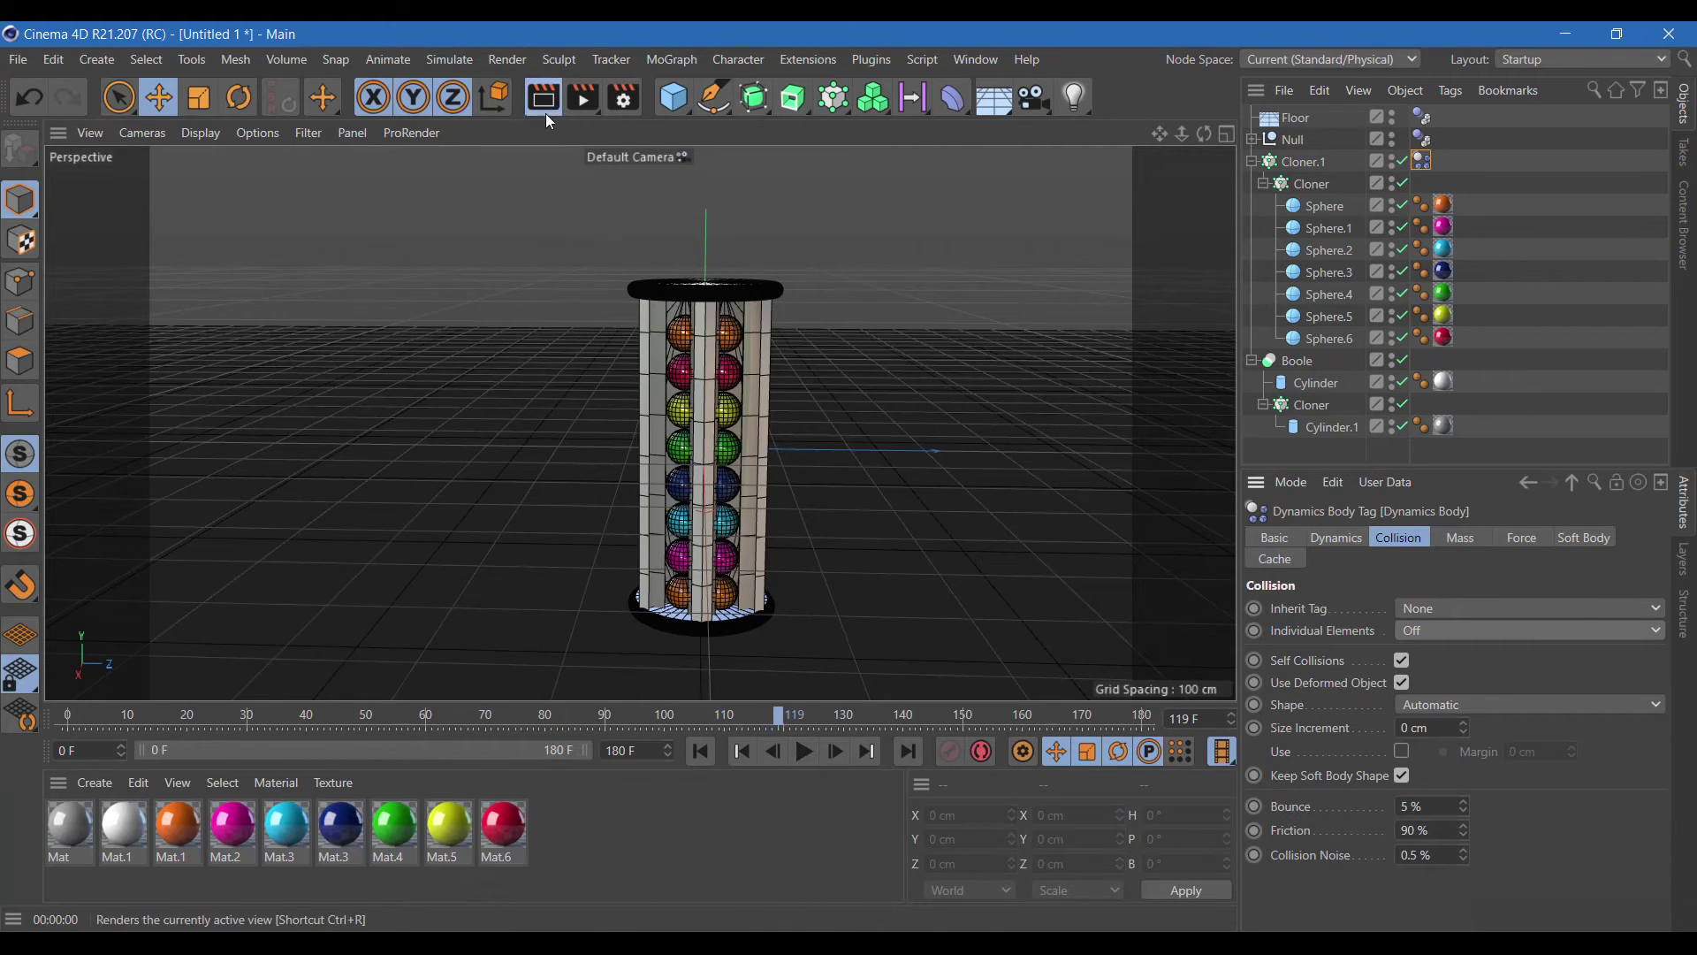
{"action": "left_click", "coordinate": [543, 99]}
- Shrink the Boole's Cylinder radius to 94 cm, render a preview and switch to four views
{"action": "mouse_move", "coordinate": [1204, 133]}
{"action": "left_mouse_down"}
{"action": "mouse_move", "coordinate": [1149, 150]}
{"action": "mouse_move", "coordinate": [1206, 143]}
{"action": "left_mouse_up"}
{"action": "left_click", "coordinate": [1316, 383]}
{"action": "left_click", "coordinate": [1345, 538]}
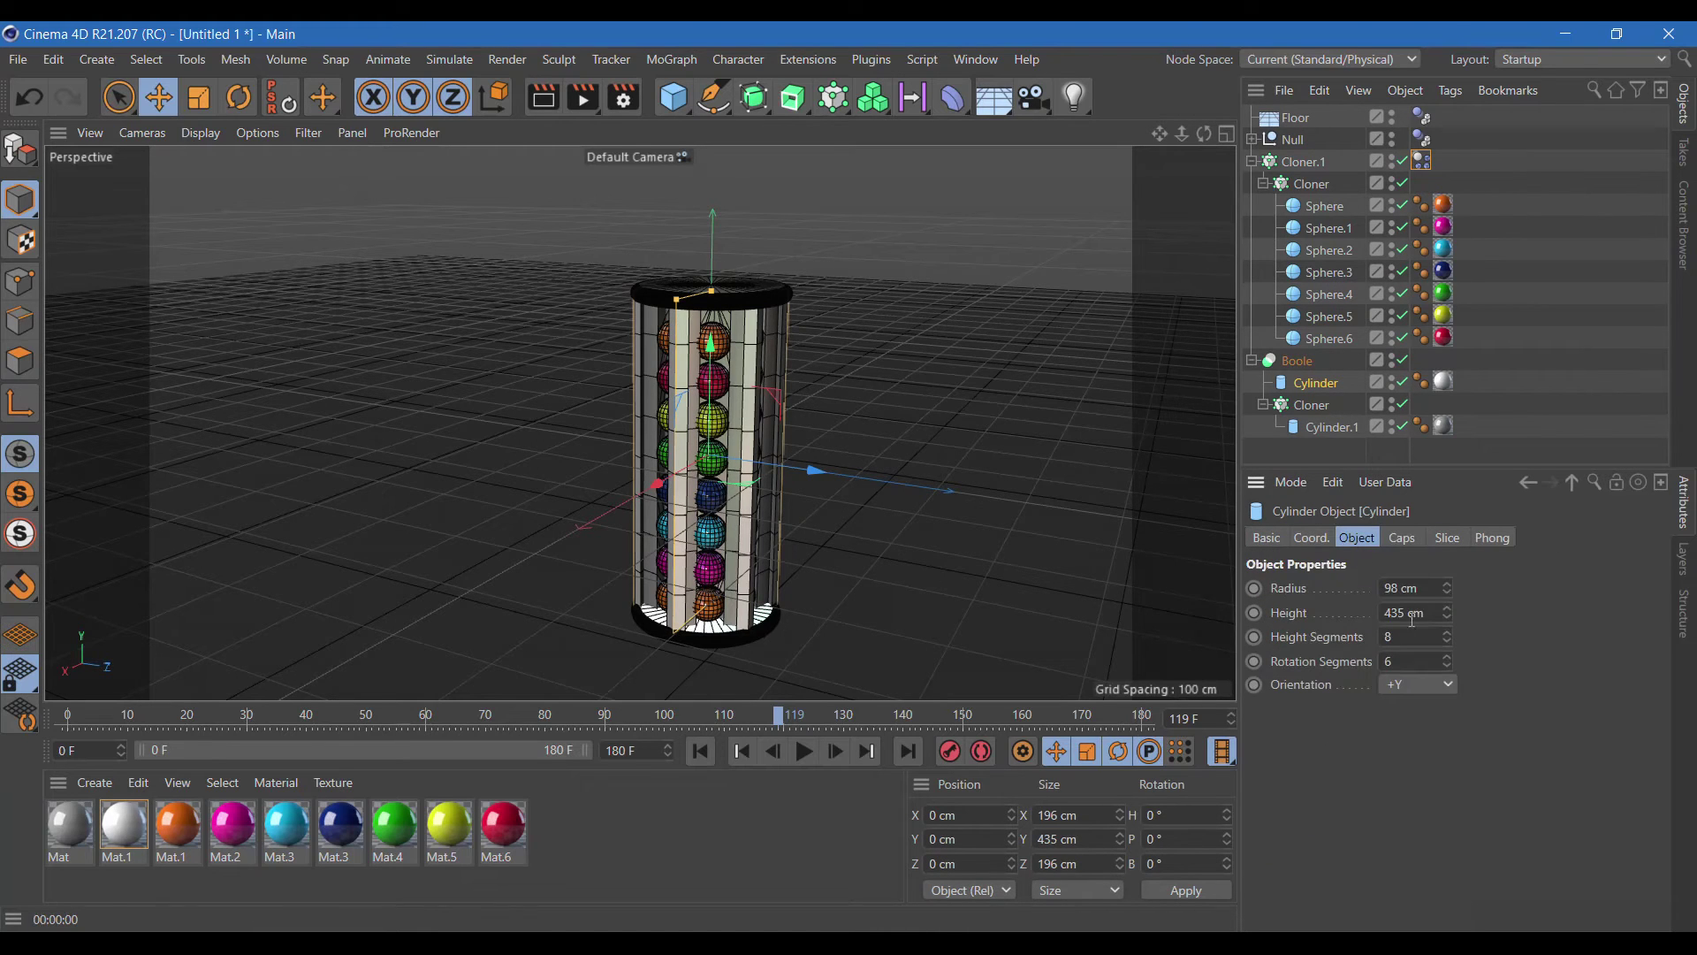
{"action": "mouse_move", "coordinate": [1450, 595]}
{"action": "left_mouse_down"}
{"action": "mouse_move", "coordinate": [1451, 579]}
{"action": "mouse_move", "coordinate": [1447, 605]}
{"action": "left_mouse_up"}
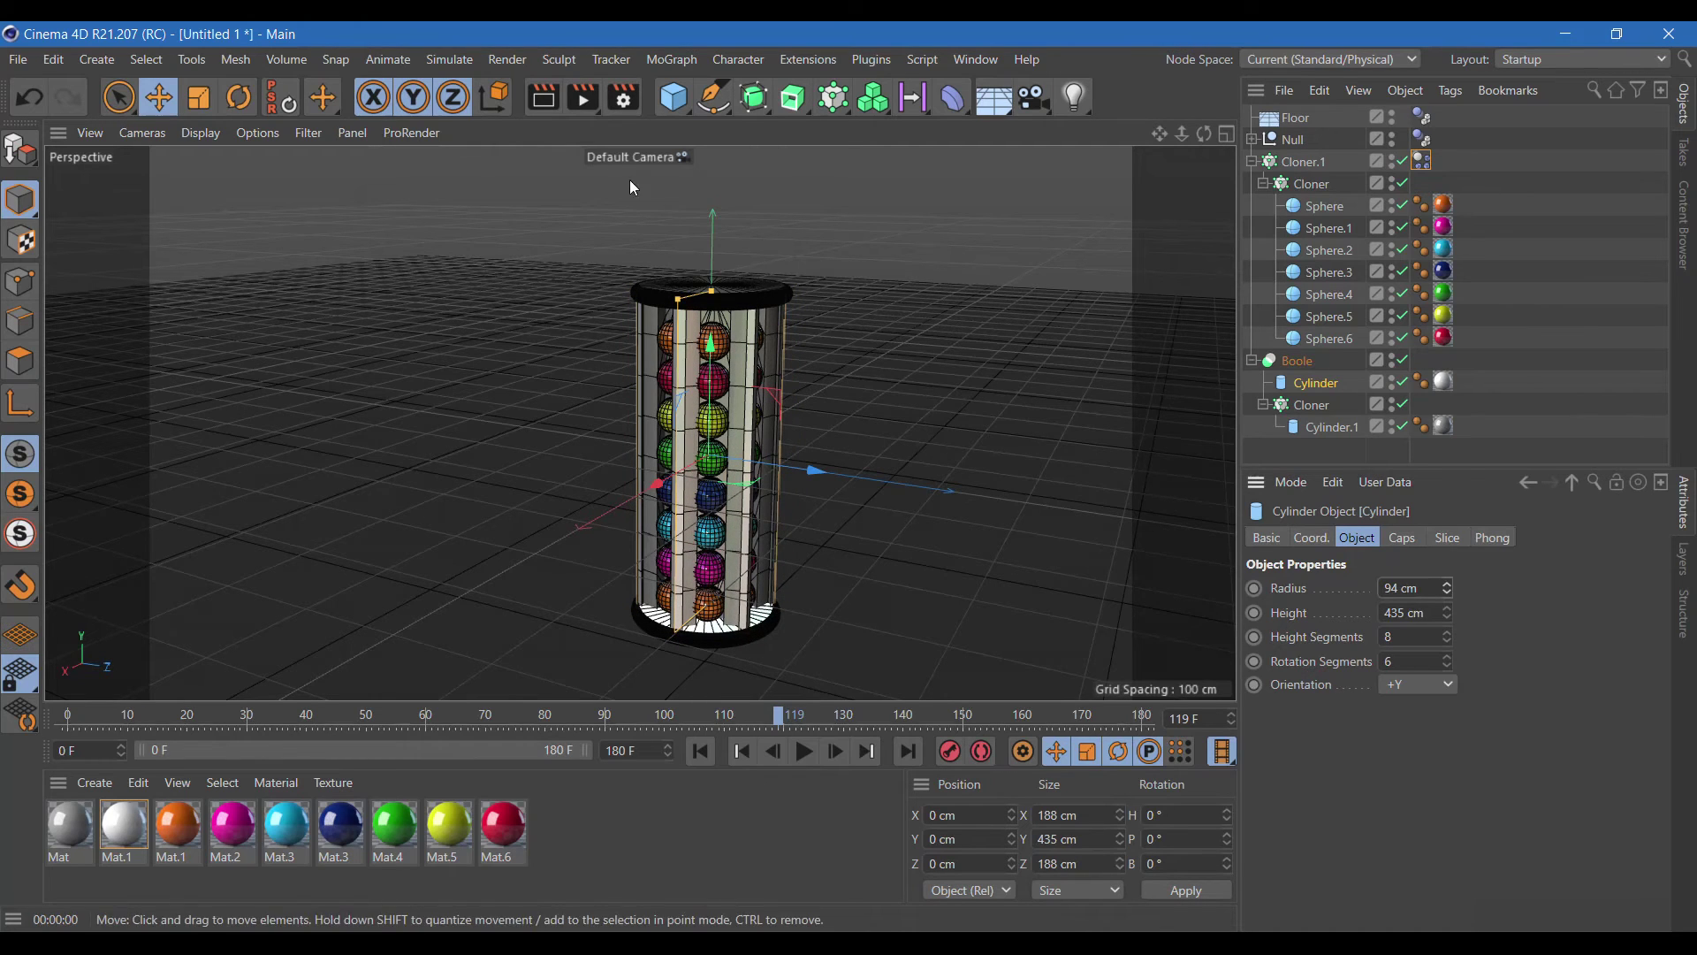
{"action": "left_click", "coordinate": [544, 97]}
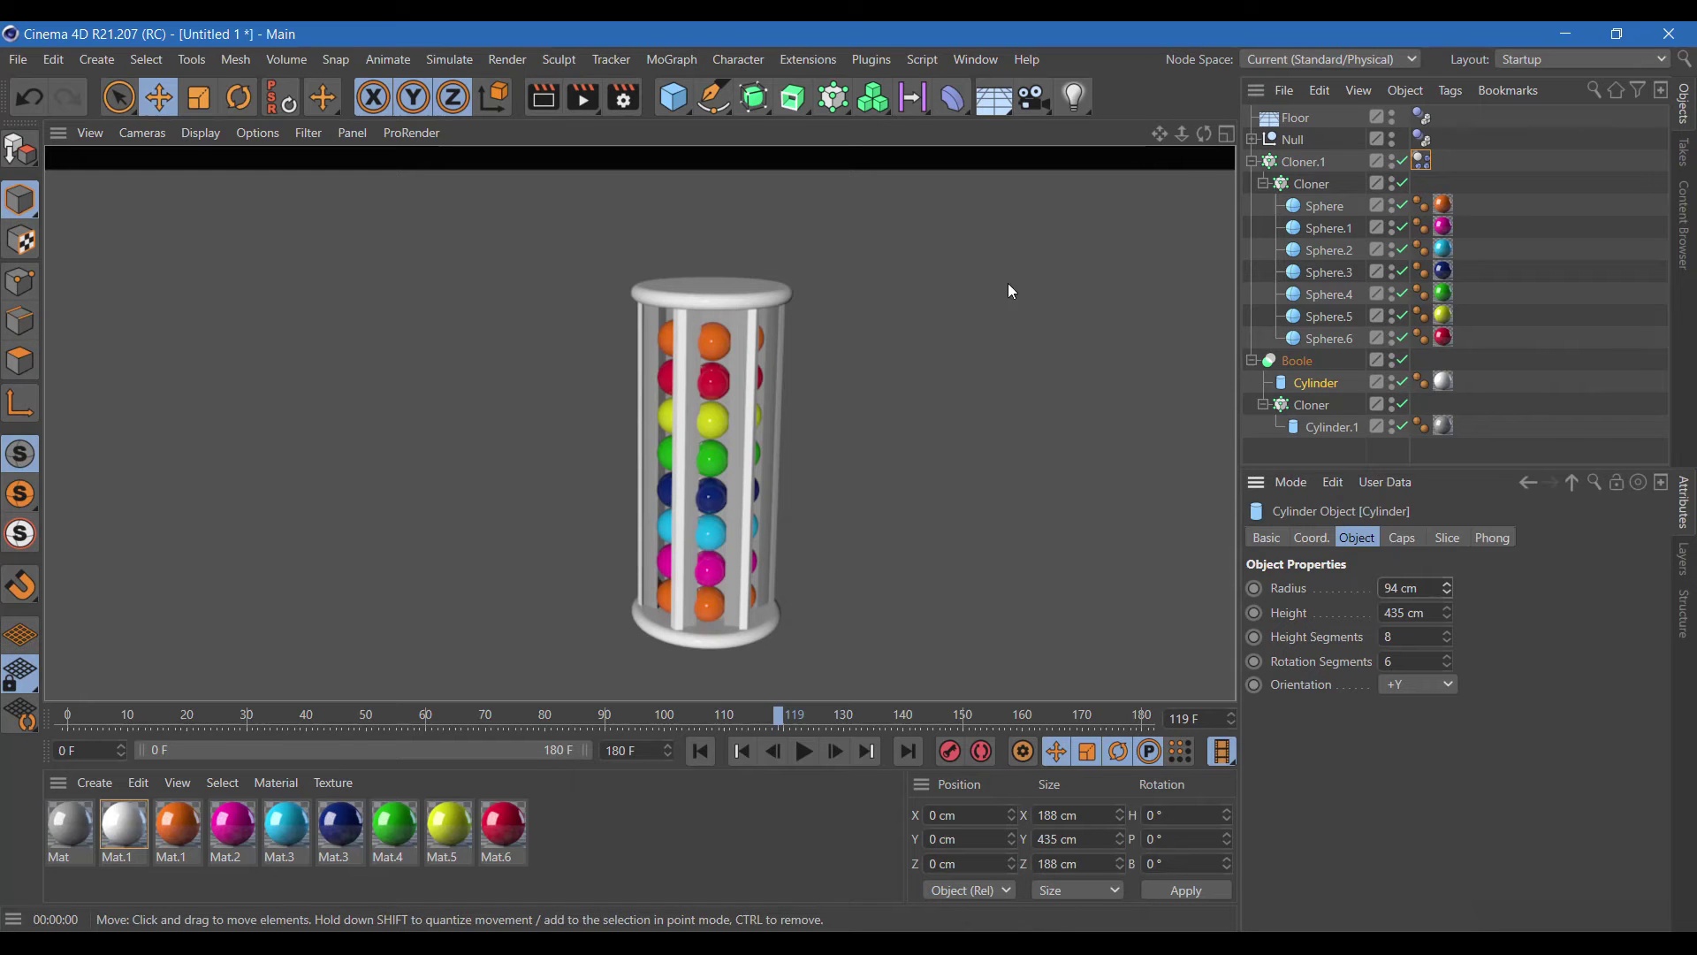
{"action": "left_click", "coordinate": [1225, 133]}
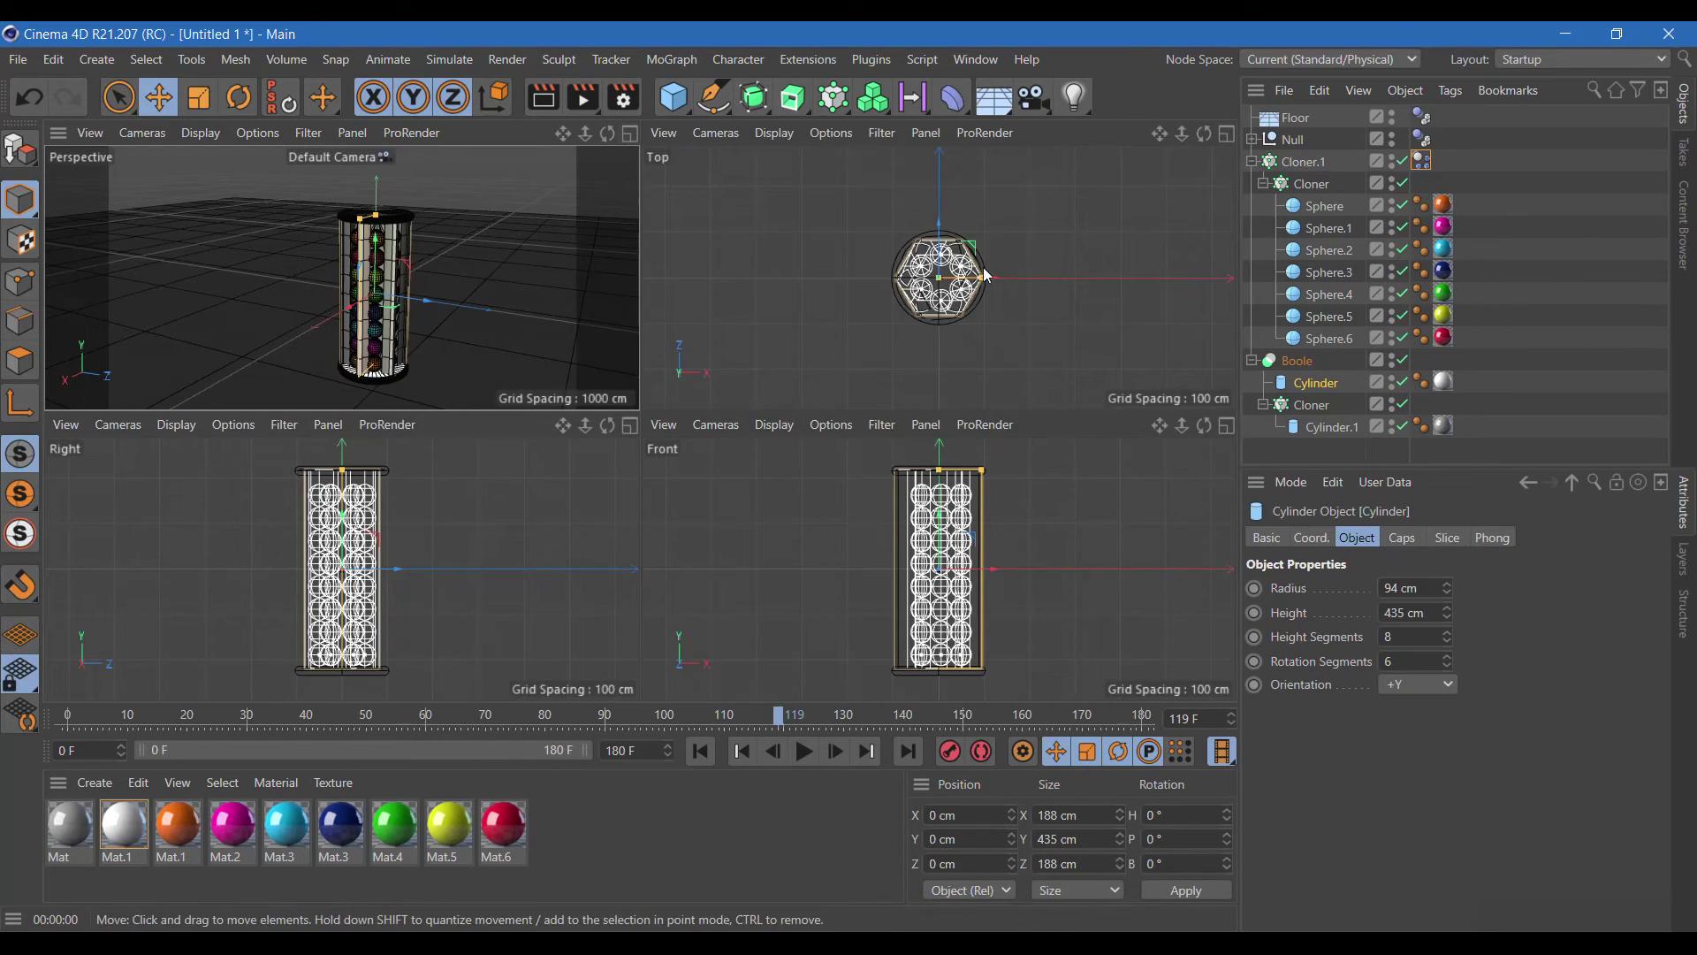
- In the maximised Top view, set Cloner.1's radius to 71 cm
{"action": "left_click", "coordinate": [1227, 132]}
{"action": "key", "text": "h"}
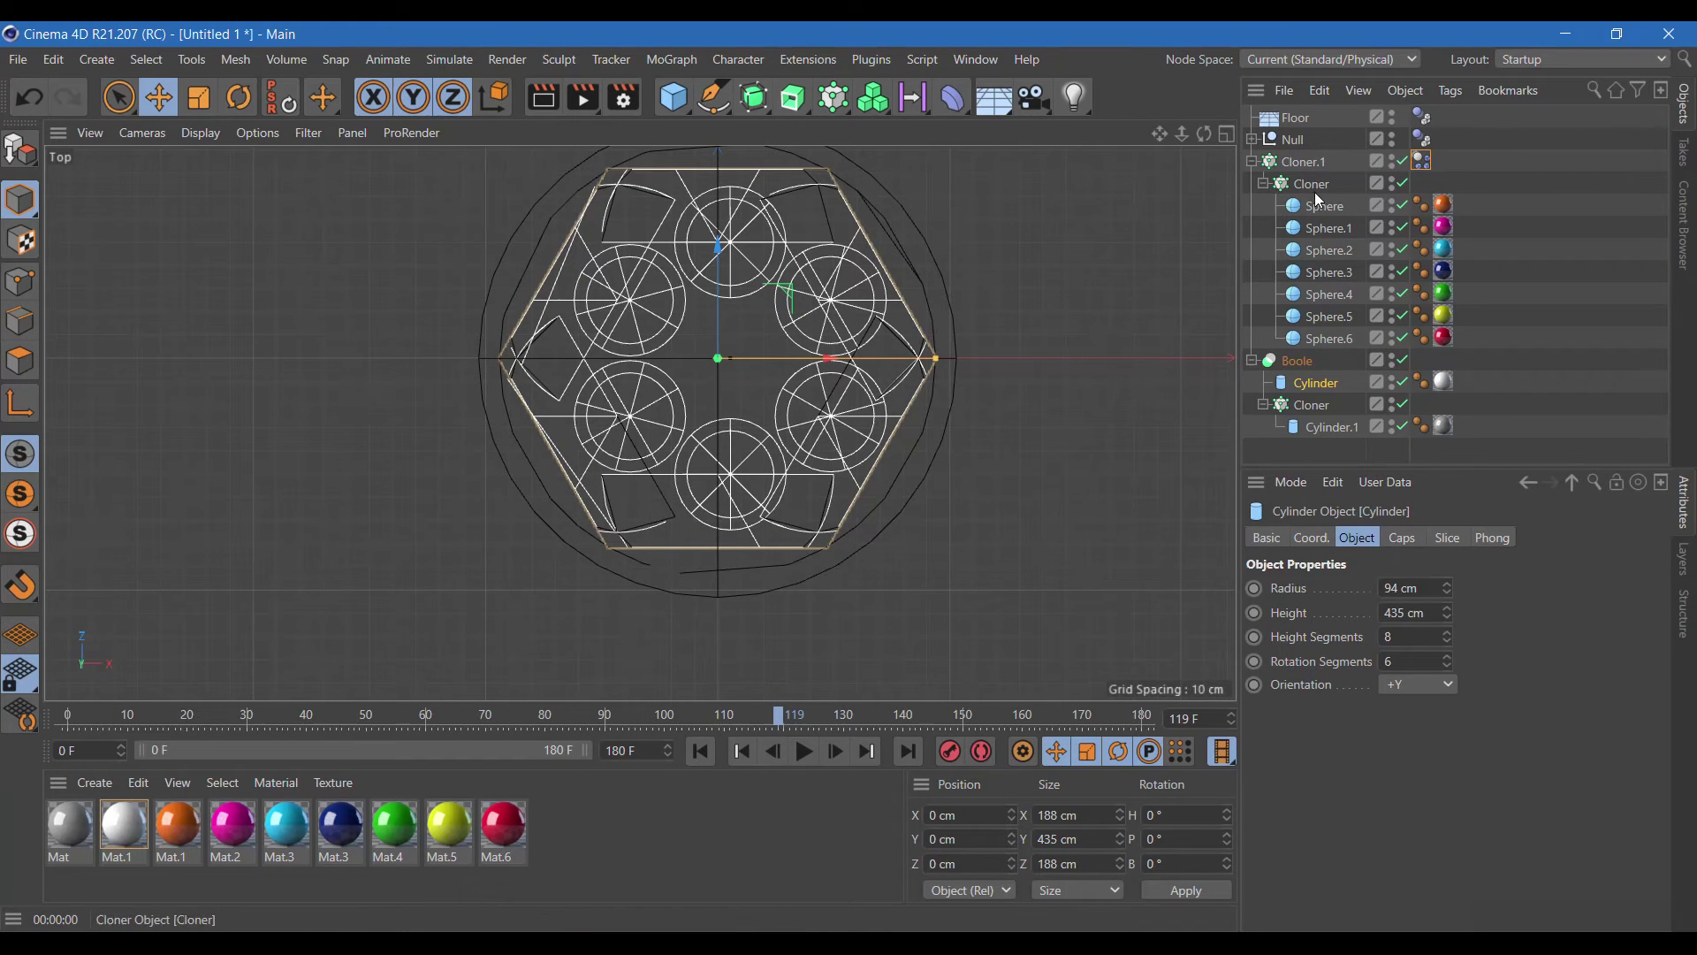
{"action": "left_click", "coordinate": [1305, 165]}
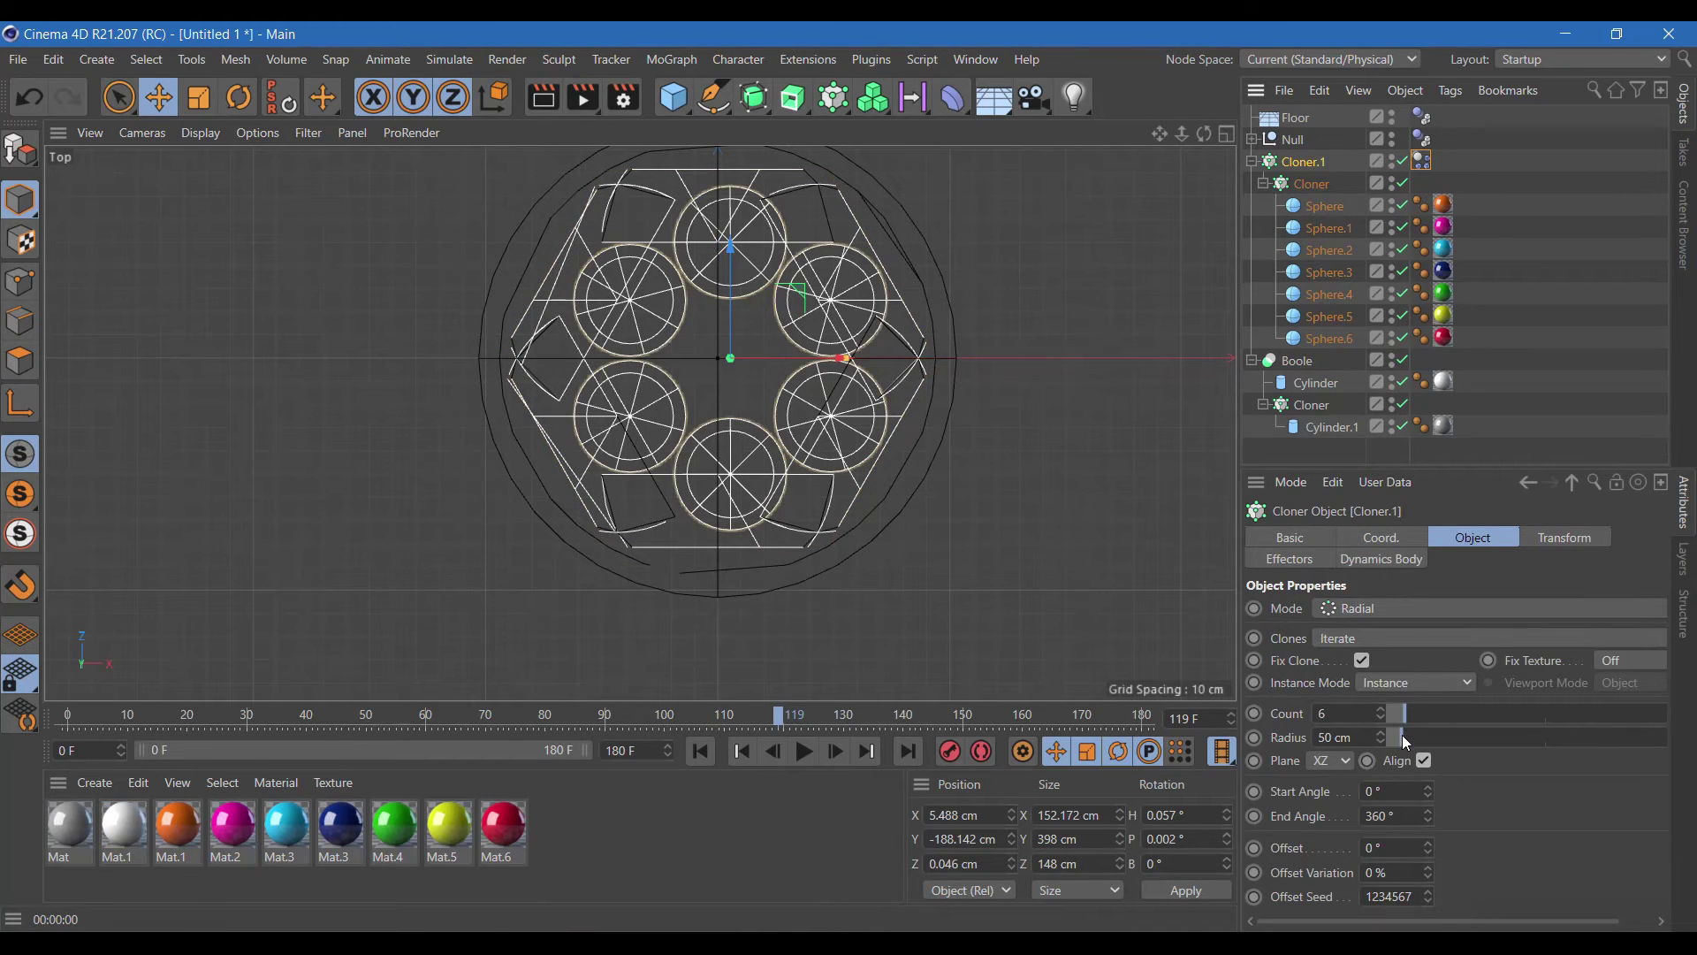
{"action": "left_click_drag", "start_coordinate": [1404, 733], "coordinate": [1409, 734]}
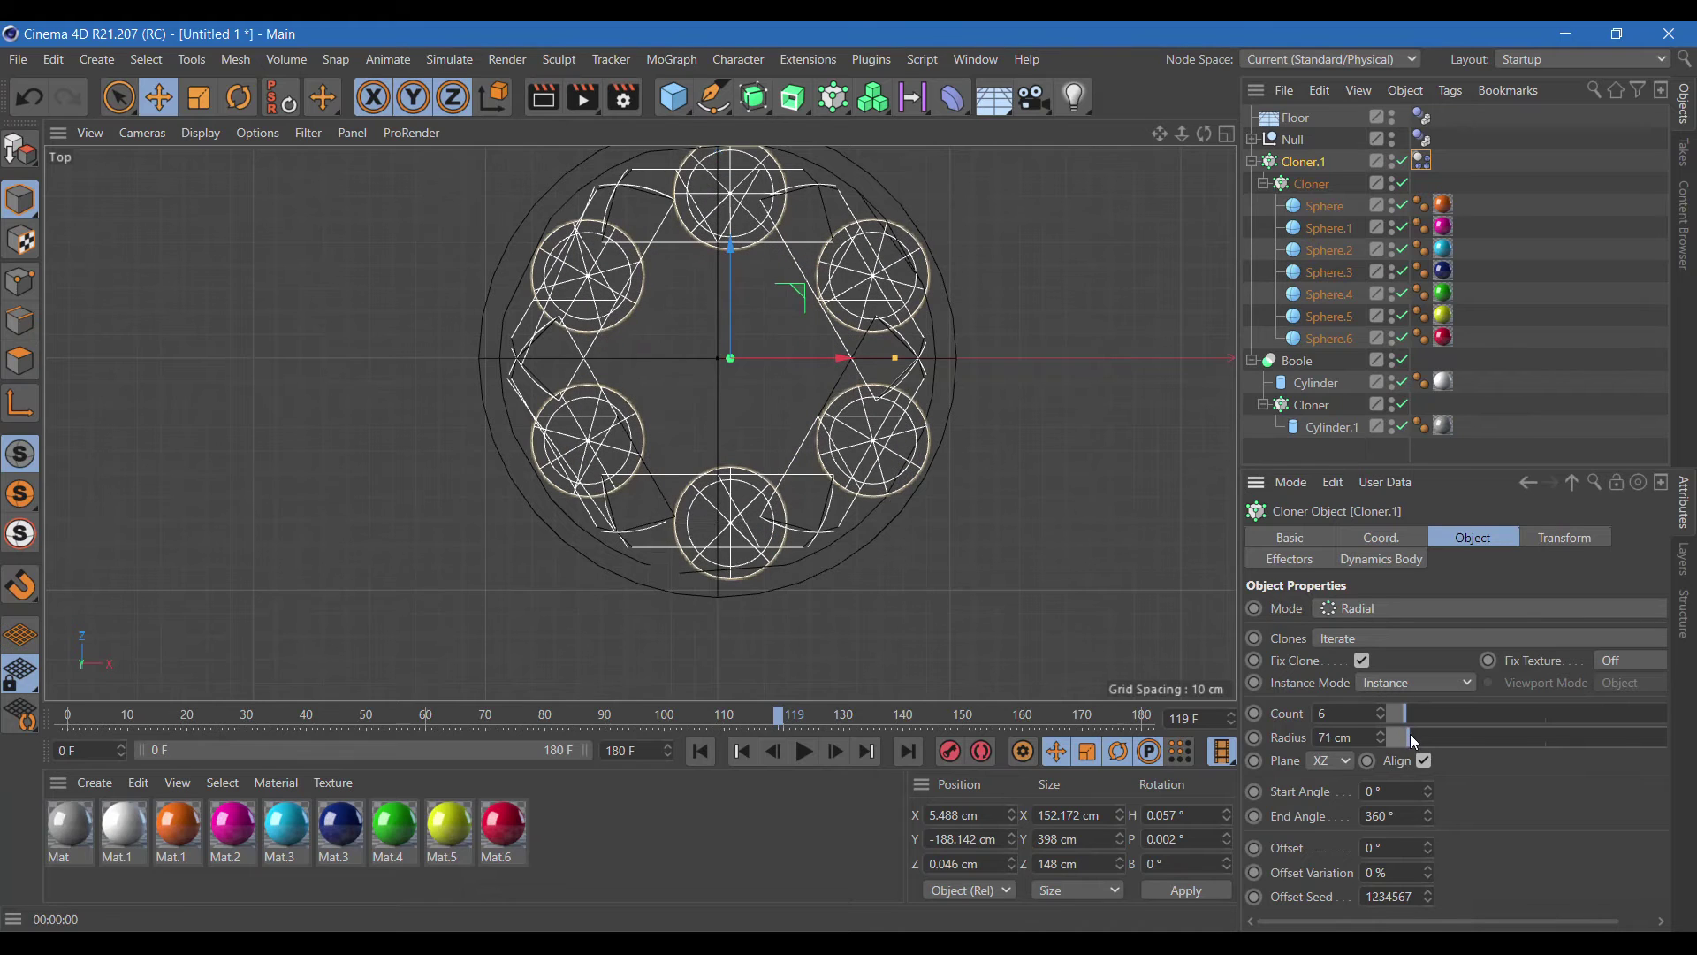
- Switch to the maximised Perspective view and preview-render the sphere tower
{"action": "left_click", "coordinate": [1224, 138]}
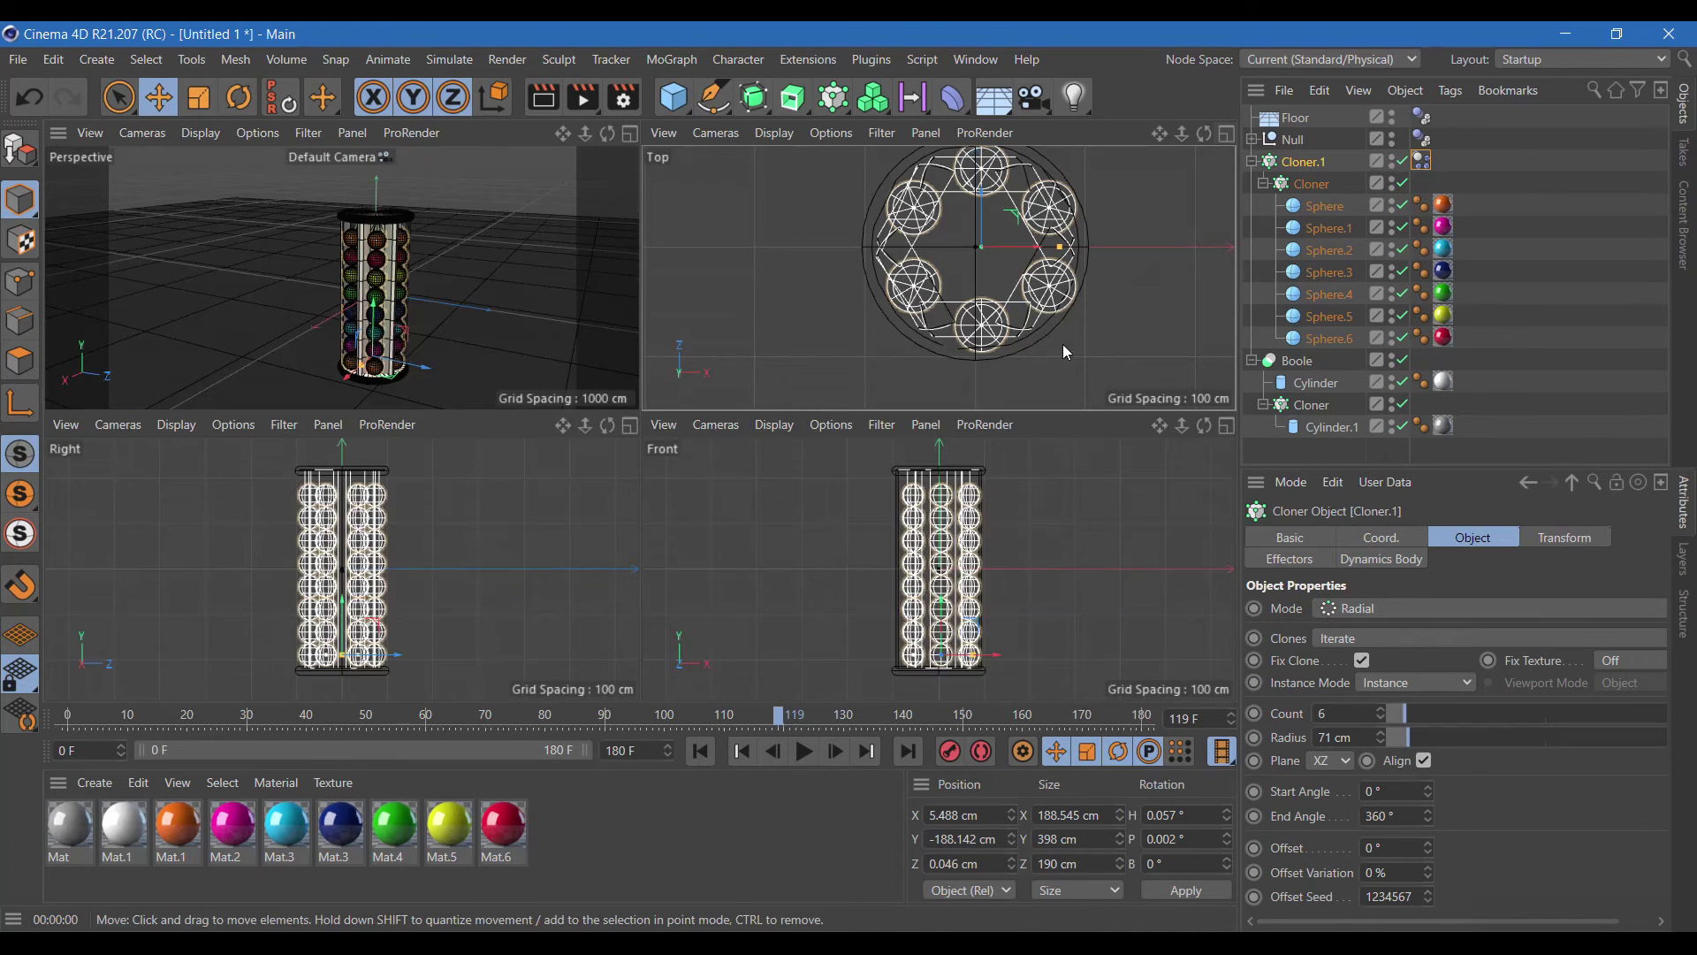
{"action": "middle_click", "coordinate": [486, 203]}
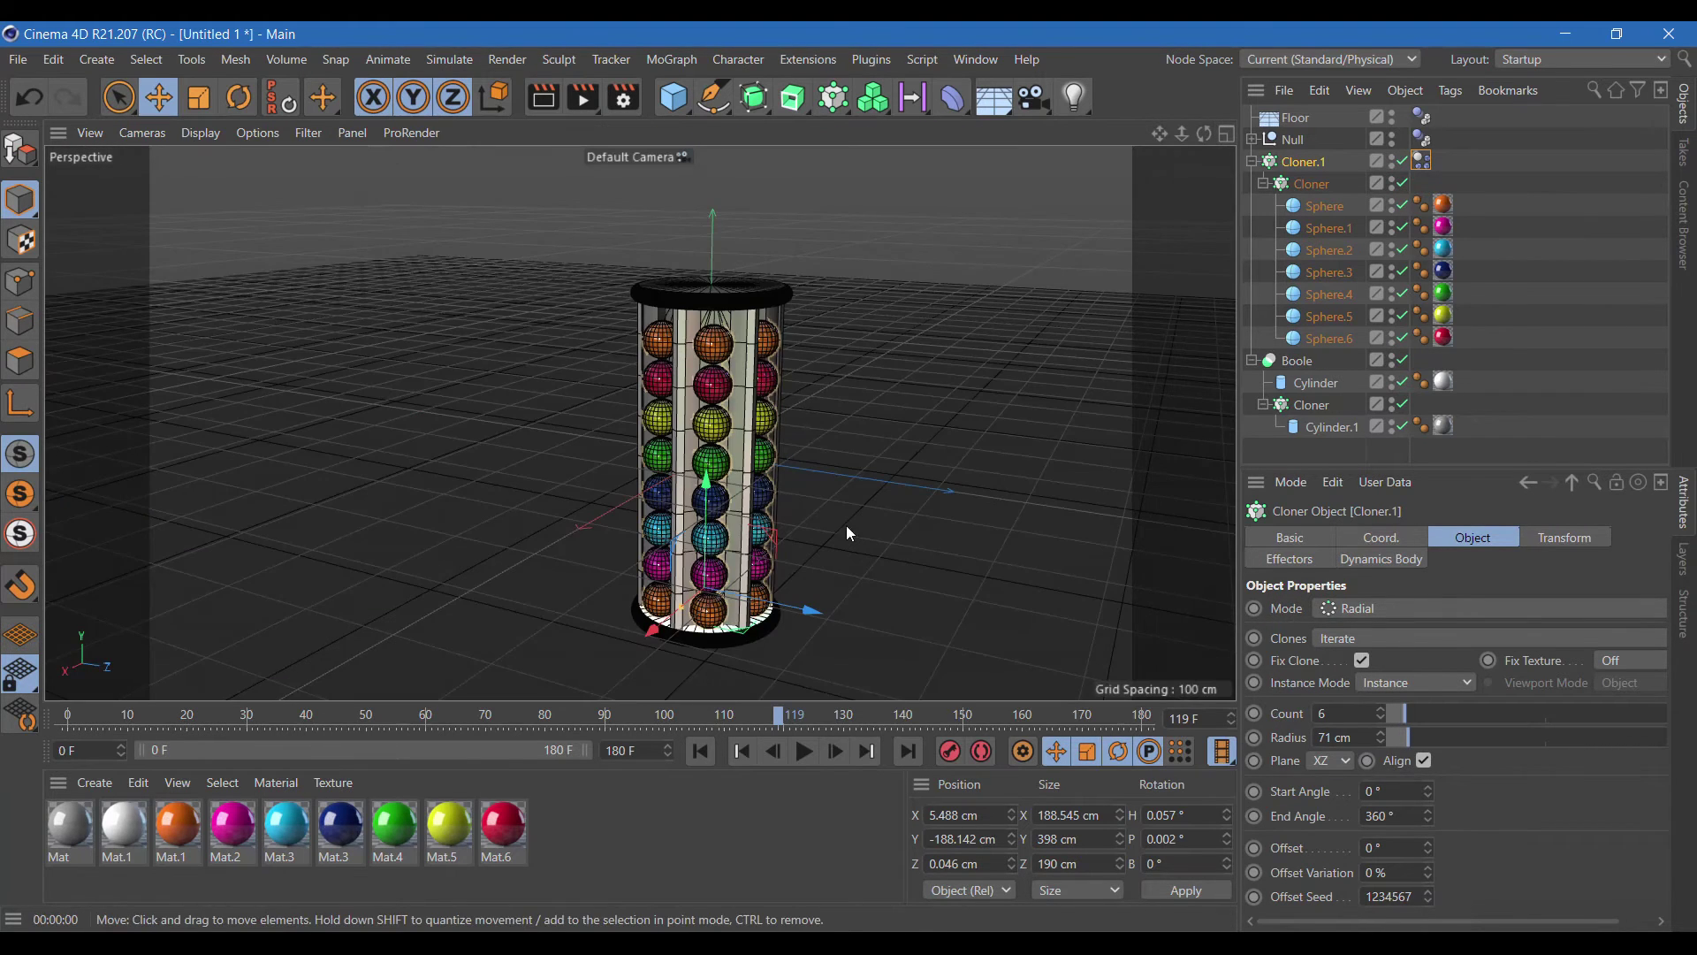
{"action": "left_click", "coordinate": [543, 97]}
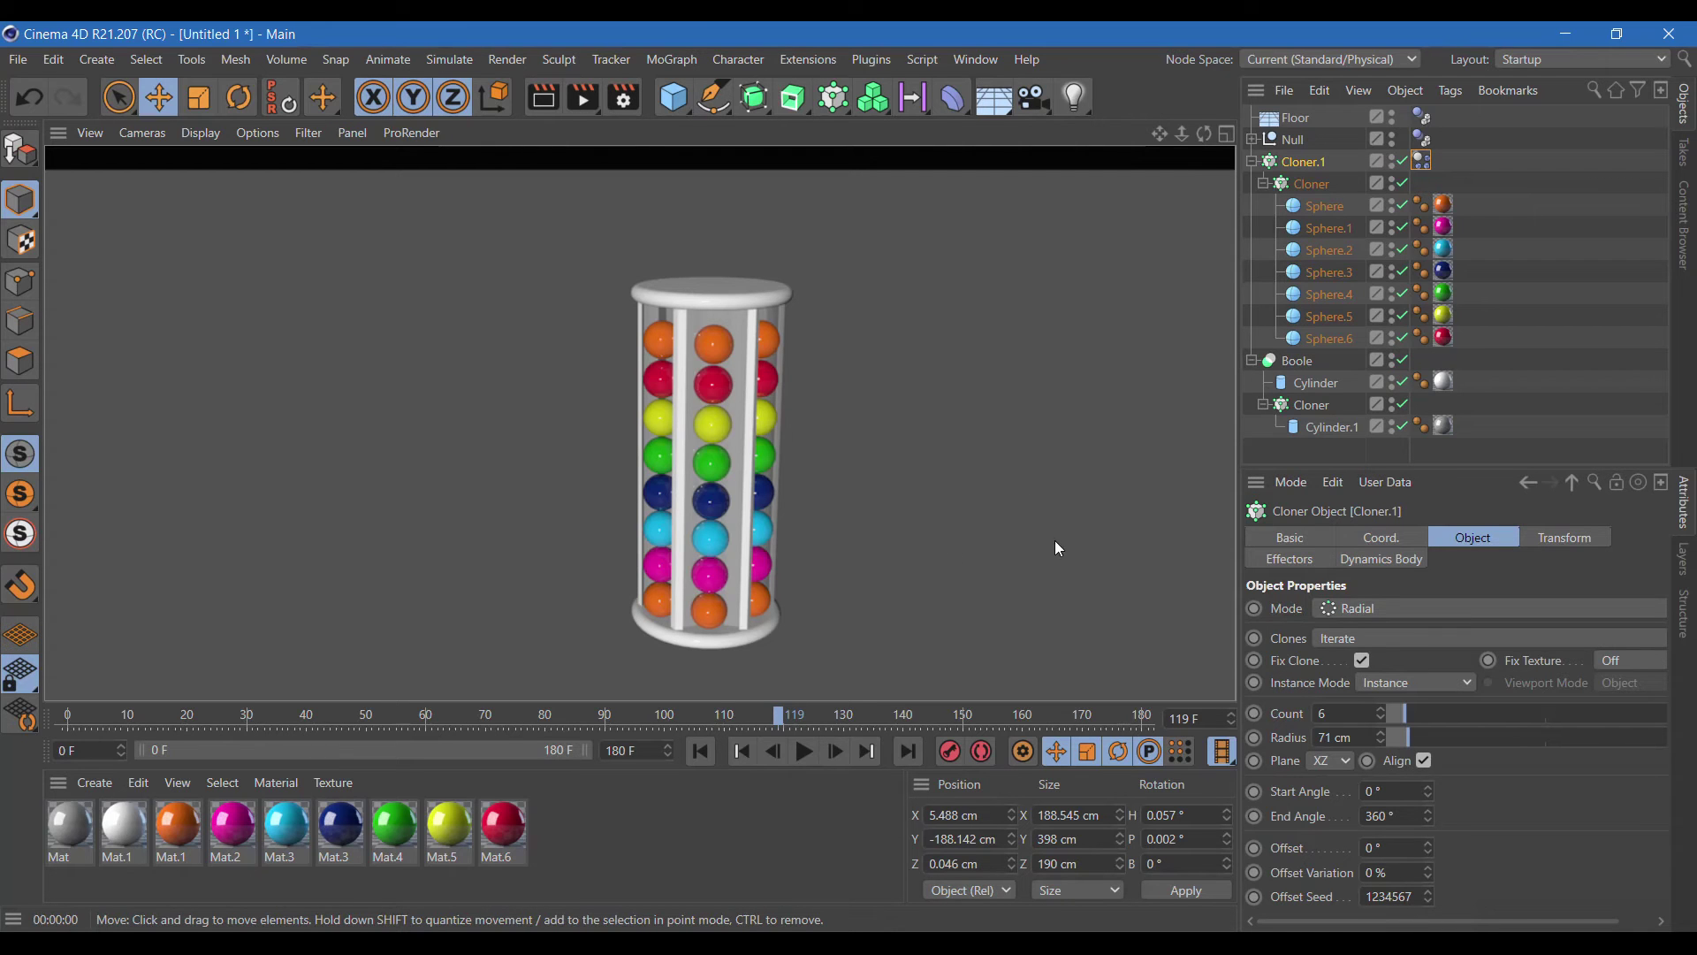
{"action": "left_click", "coordinate": [1313, 384]}
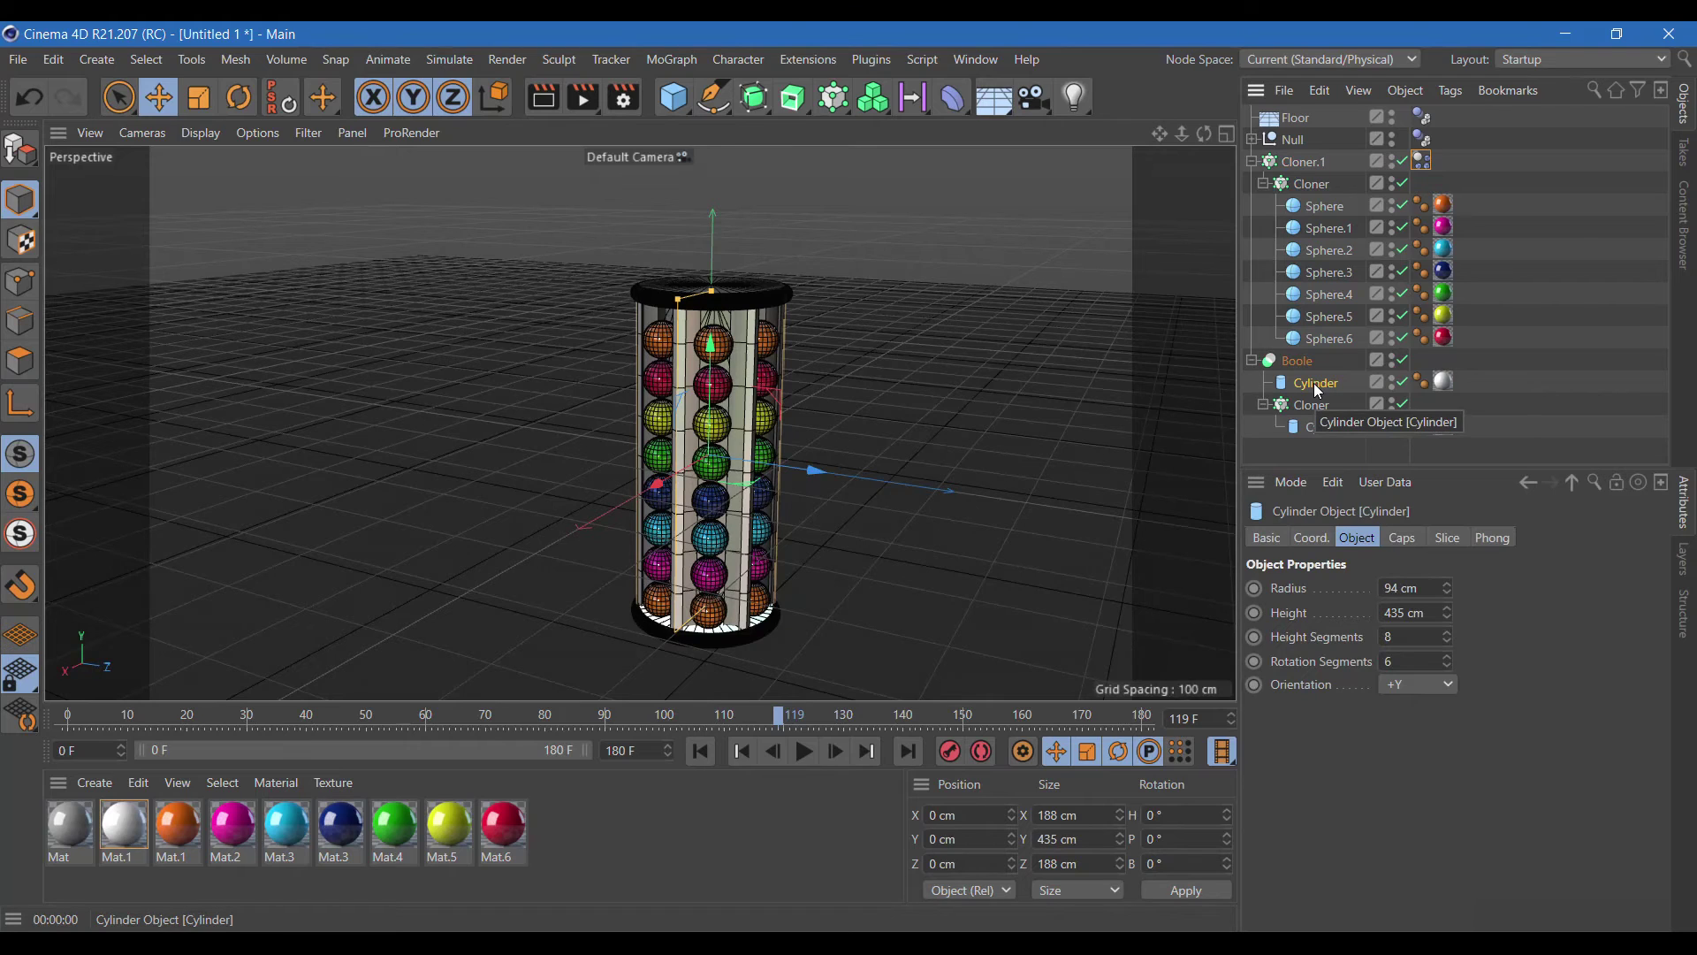
- Raise the column Cylinder's height segments from 8 to 12, toggling Boole and Cylinder.1 off then on
{"action": "left_click", "coordinate": [1402, 360]}
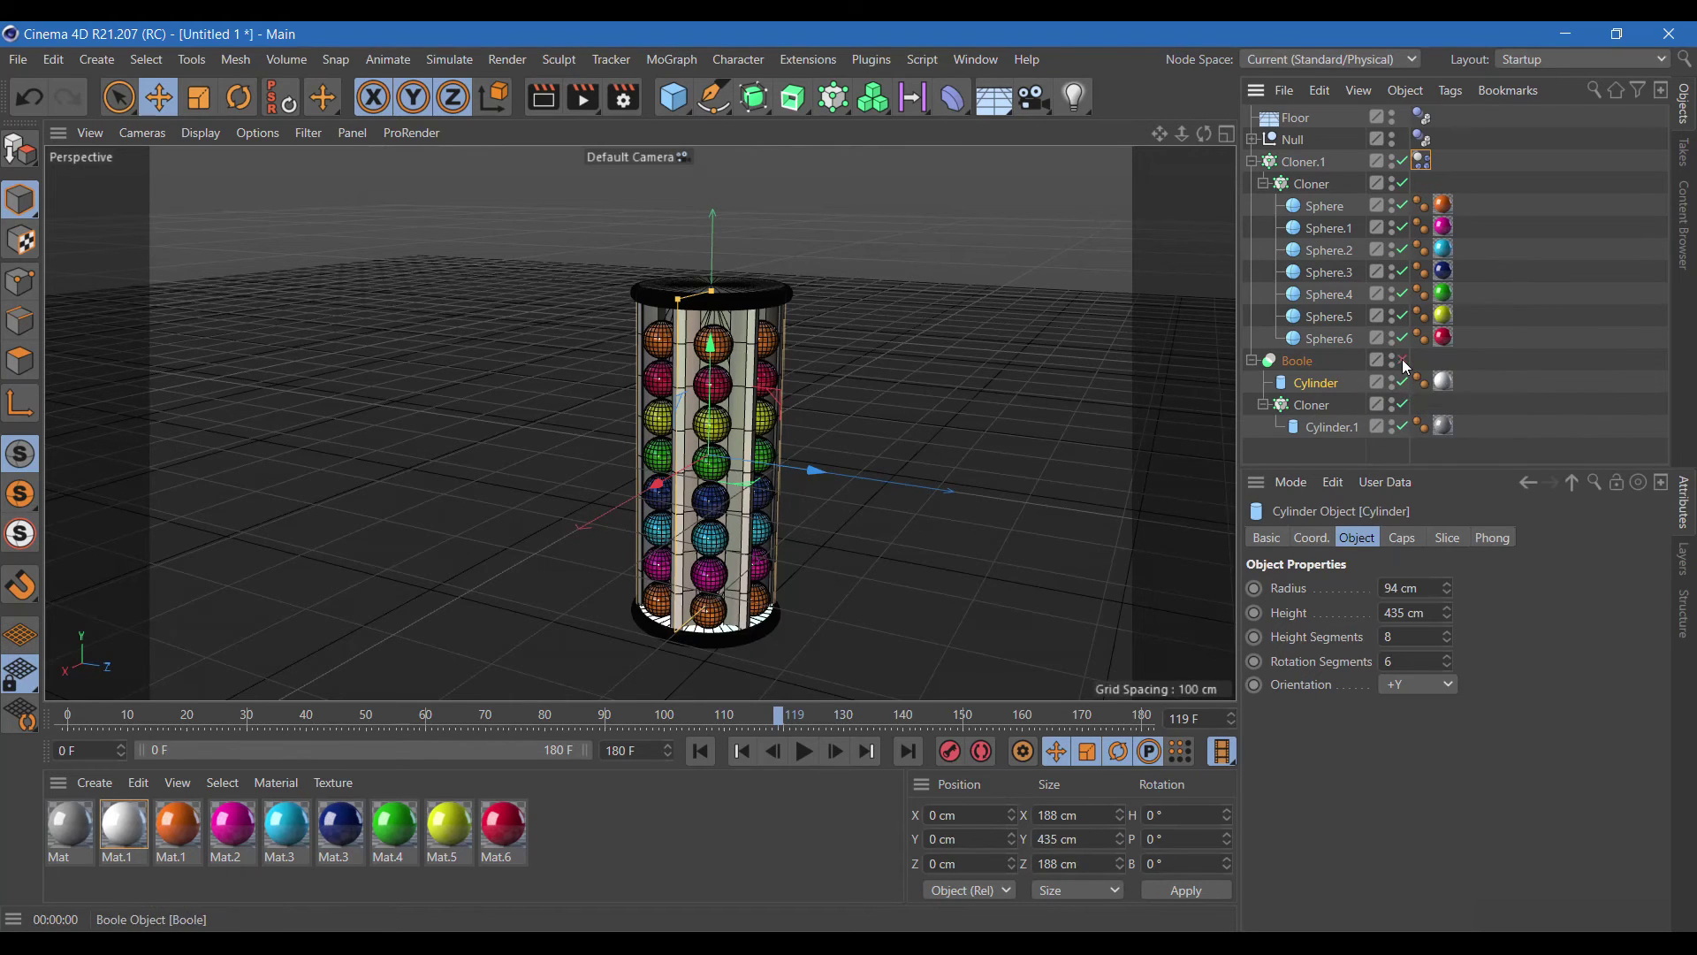
{"action": "left_click", "coordinate": [1403, 405]}
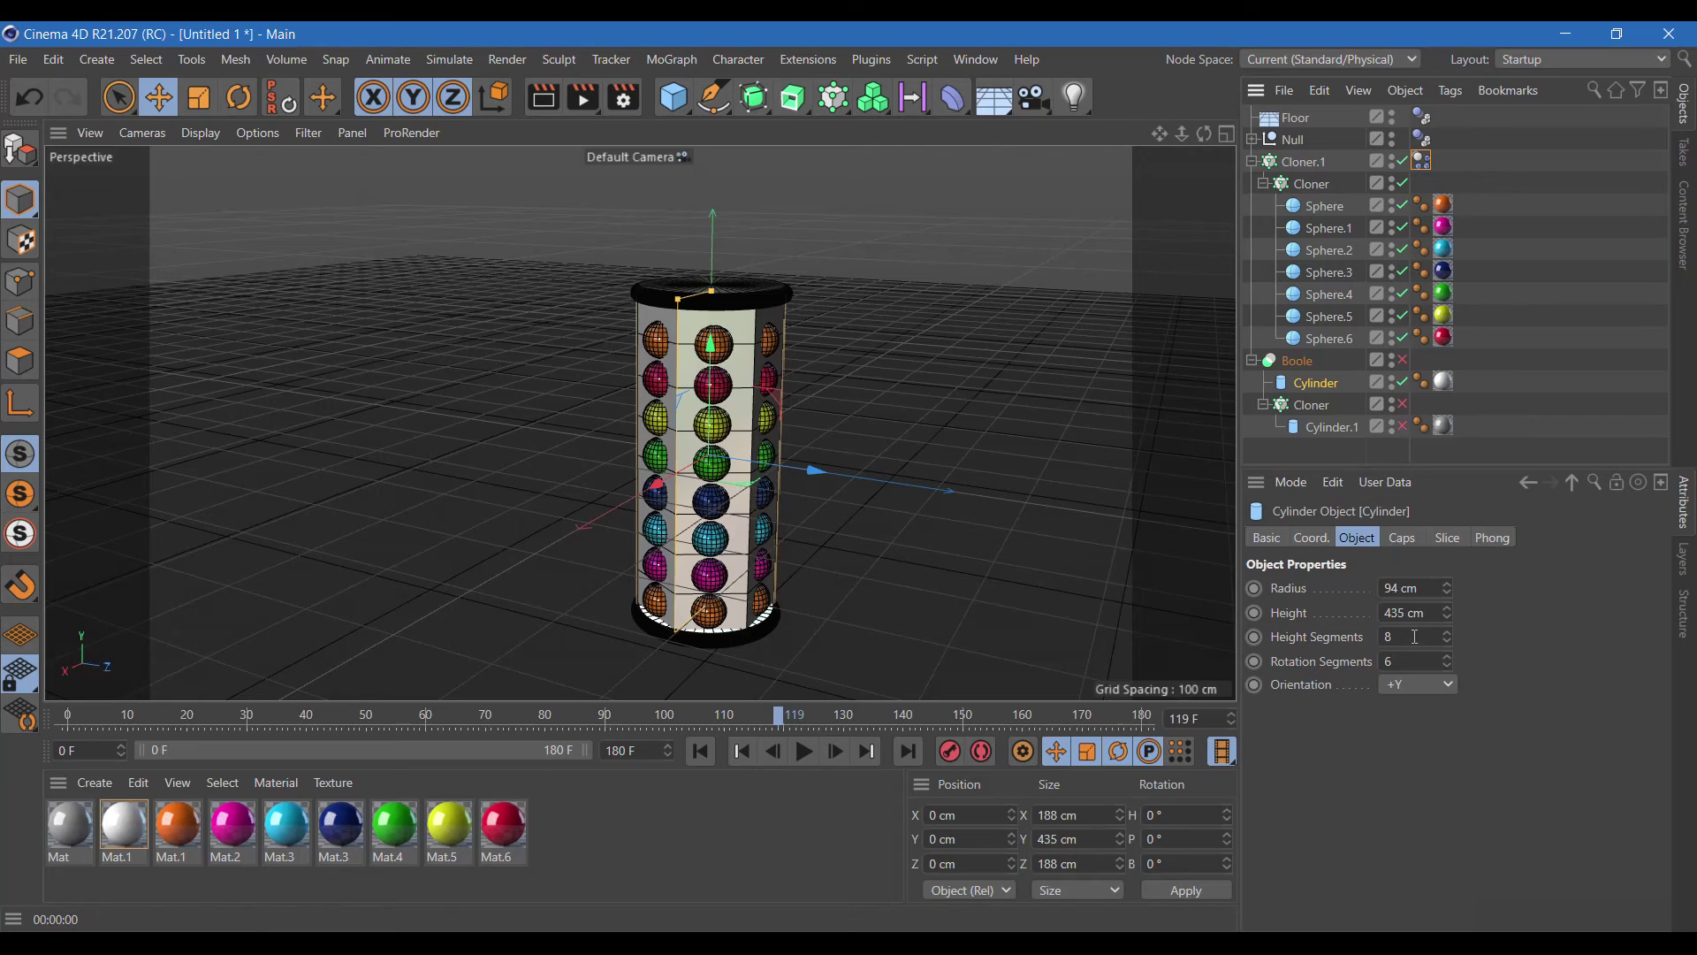
{"action": "left_click", "coordinate": [1446, 632]}
{"action": "left_click", "coordinate": [1447, 632]}
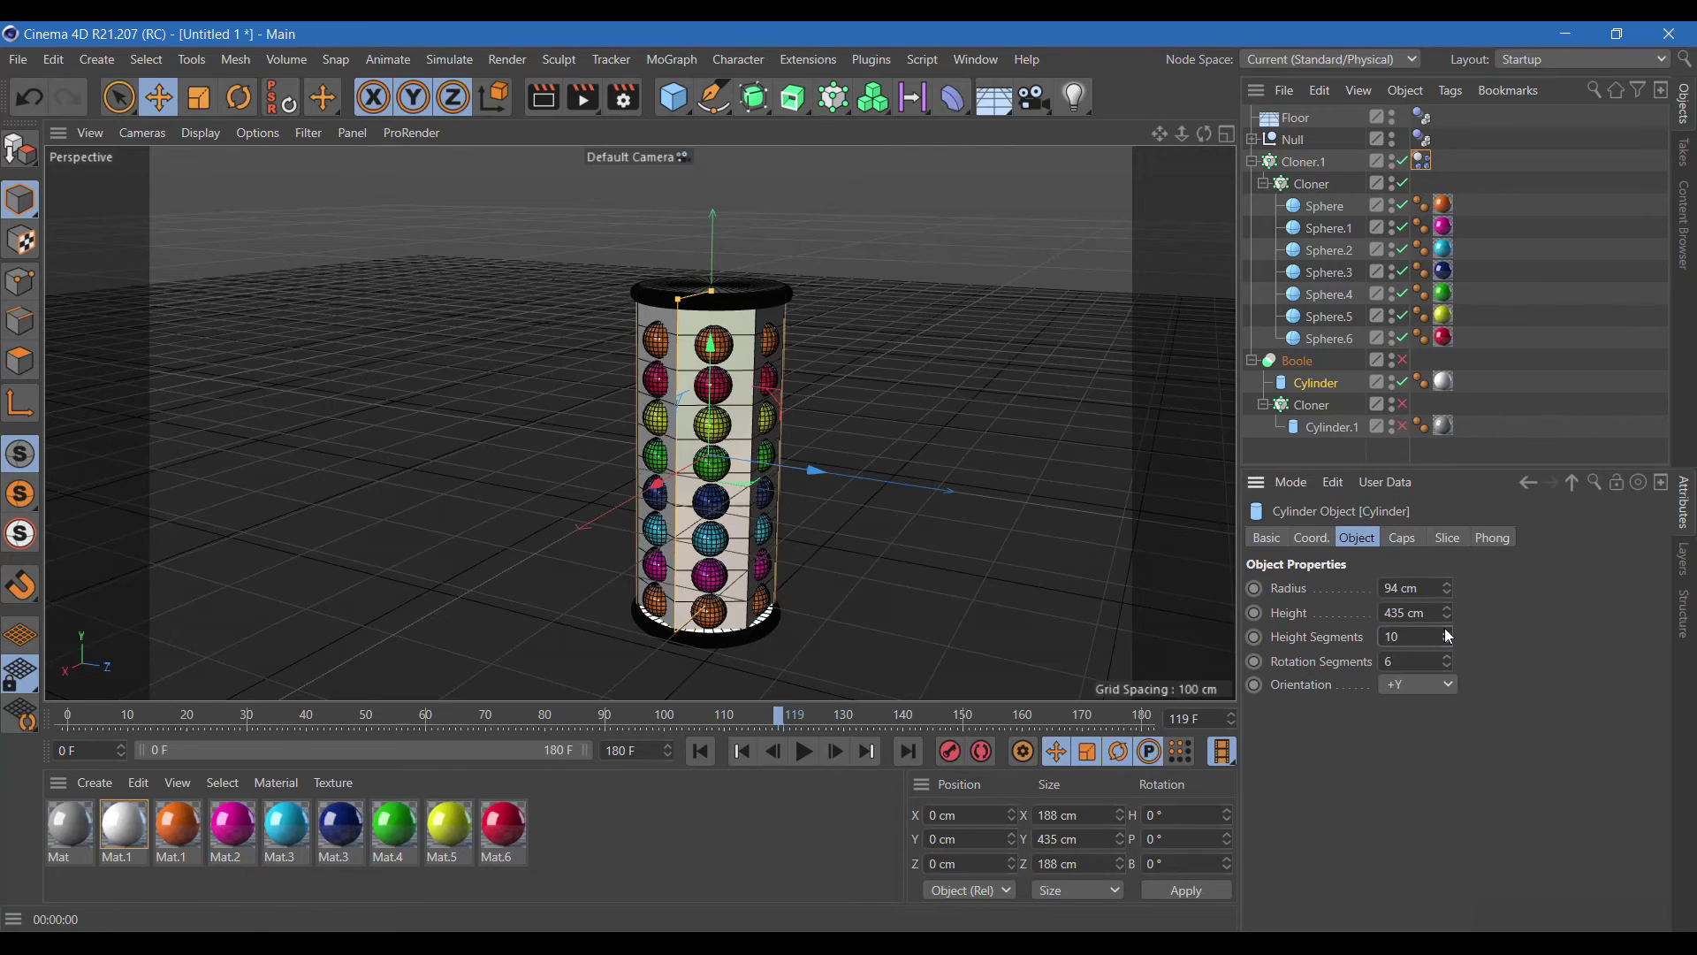
{"action": "left_click", "coordinate": [1447, 632]}
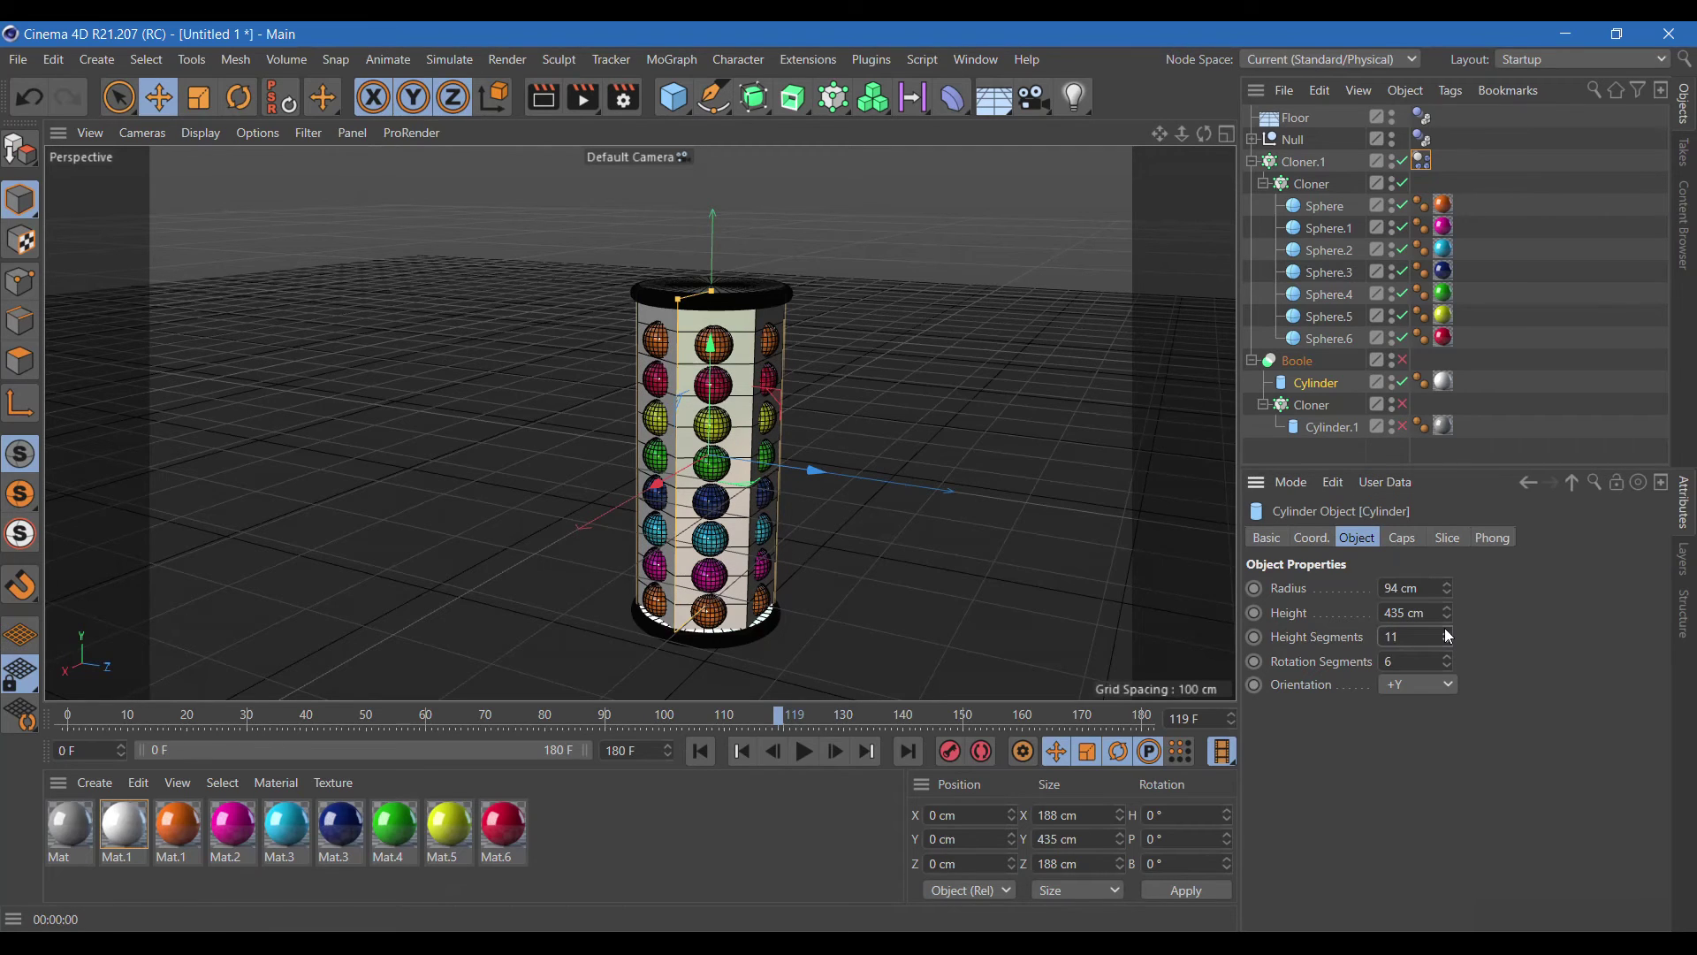
{"action": "left_click", "coordinate": [1447, 632]}
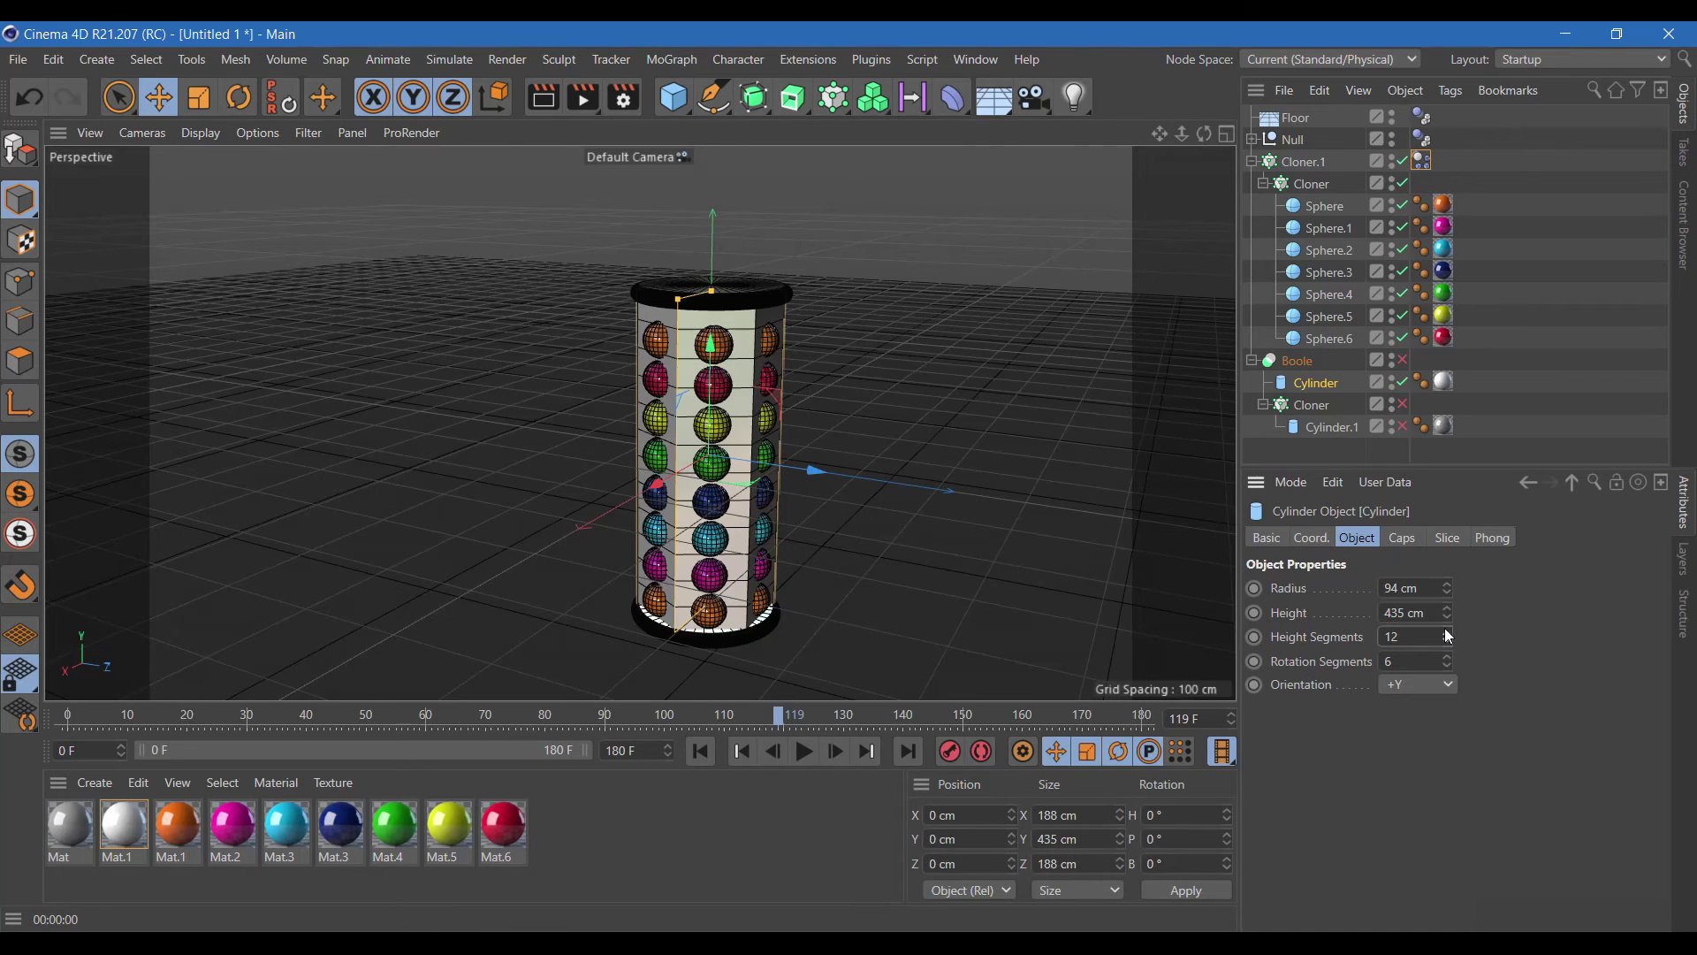
{"action": "left_click", "coordinate": [1403, 360]}
{"action": "left_click", "coordinate": [1403, 426]}
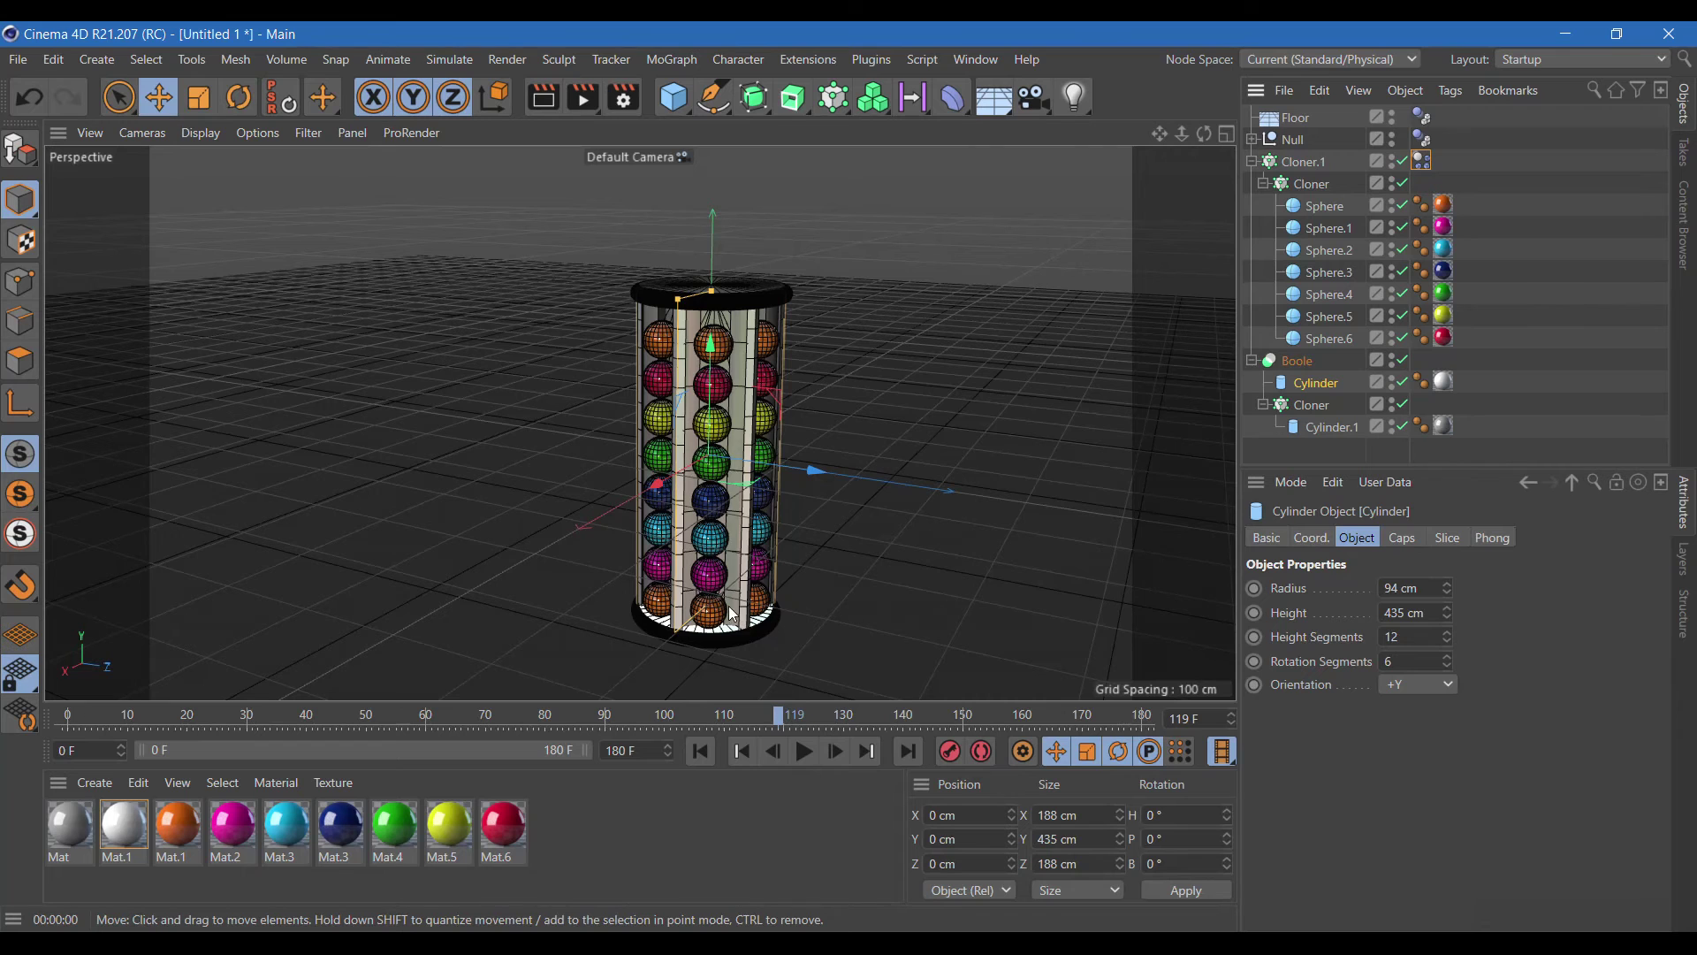
- Add a new Cylinder object to the scene and select it
{"action": "scroll", "coordinate": [723, 623], "scroll_direction": "up", "scroll_amount": 2}
{"action": "scroll", "coordinate": [723, 623], "scroll_direction": "up", "scroll_amount": 2}
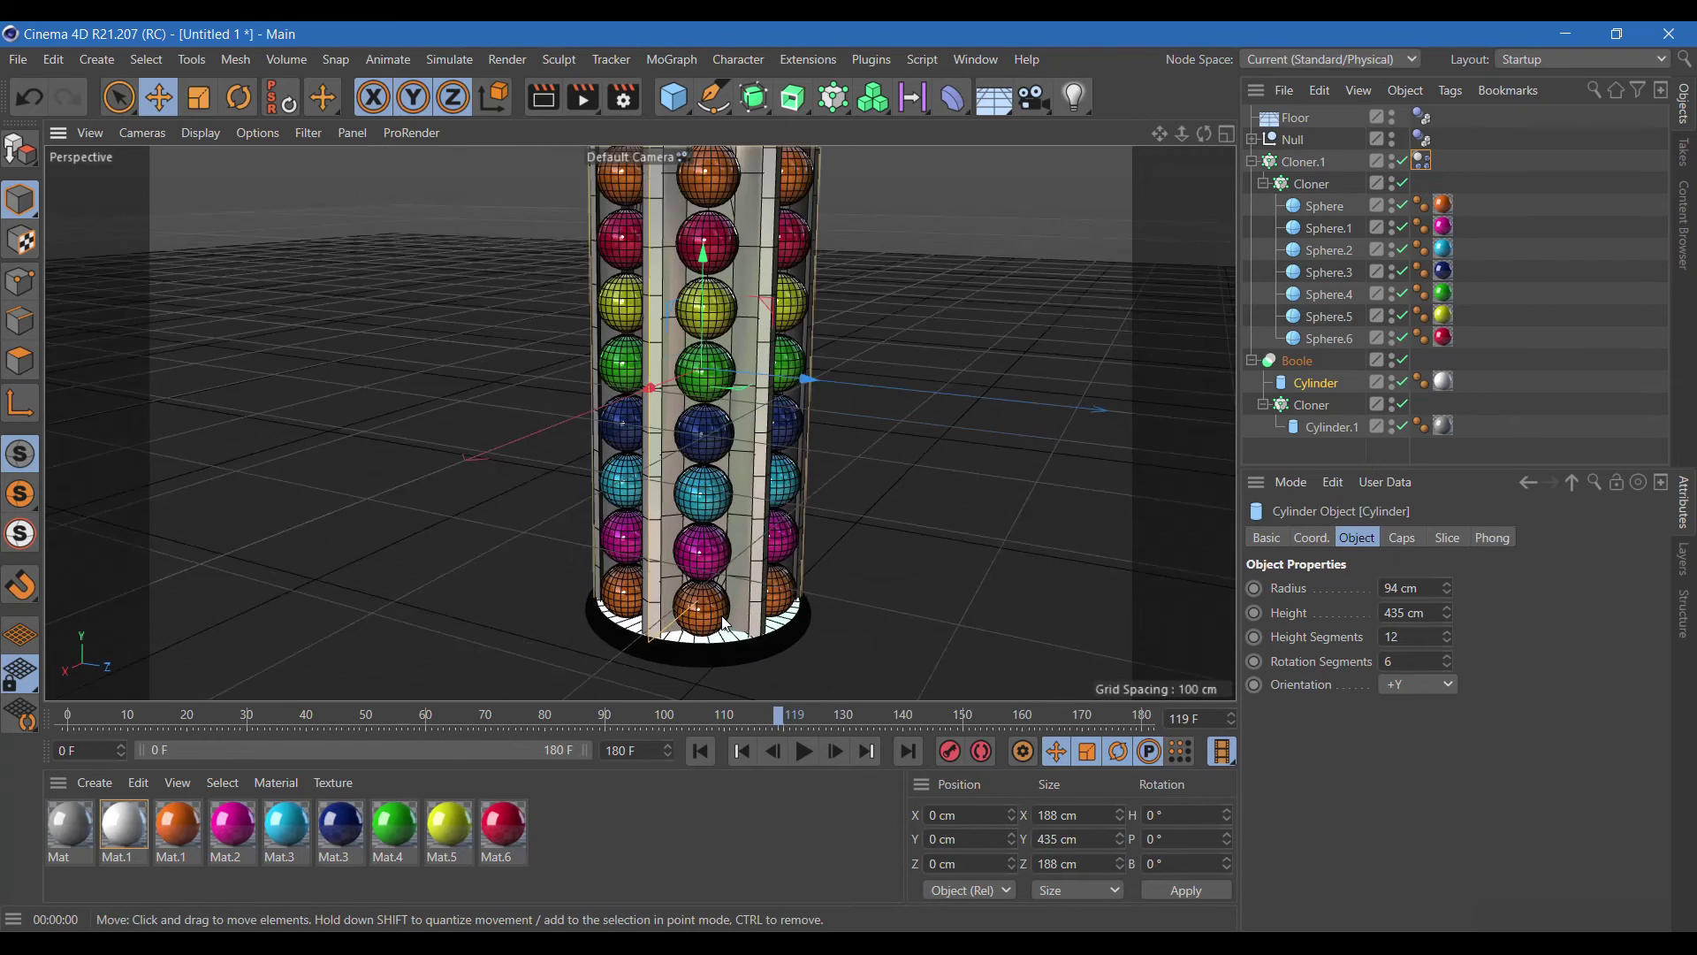
{"action": "left_click_drag", "start_coordinate": [674, 97], "coordinate": [1119, 133]}
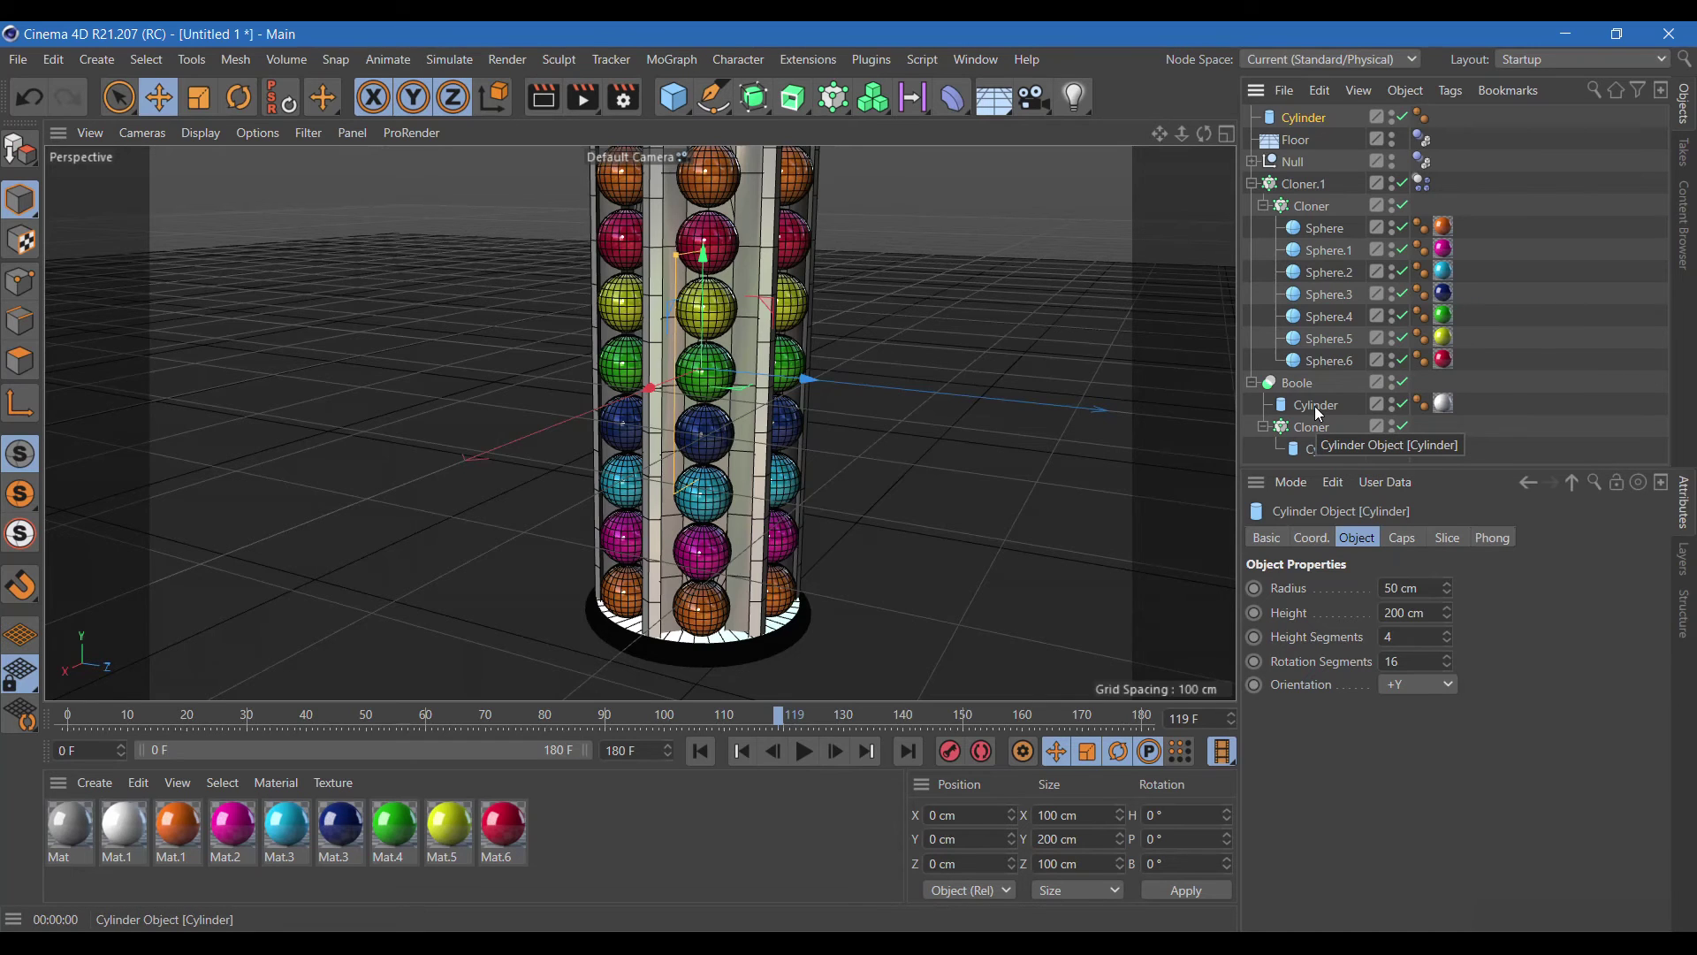
{"action": "left_click_drag", "start_coordinate": [1315, 407], "coordinate": [1296, 366]}
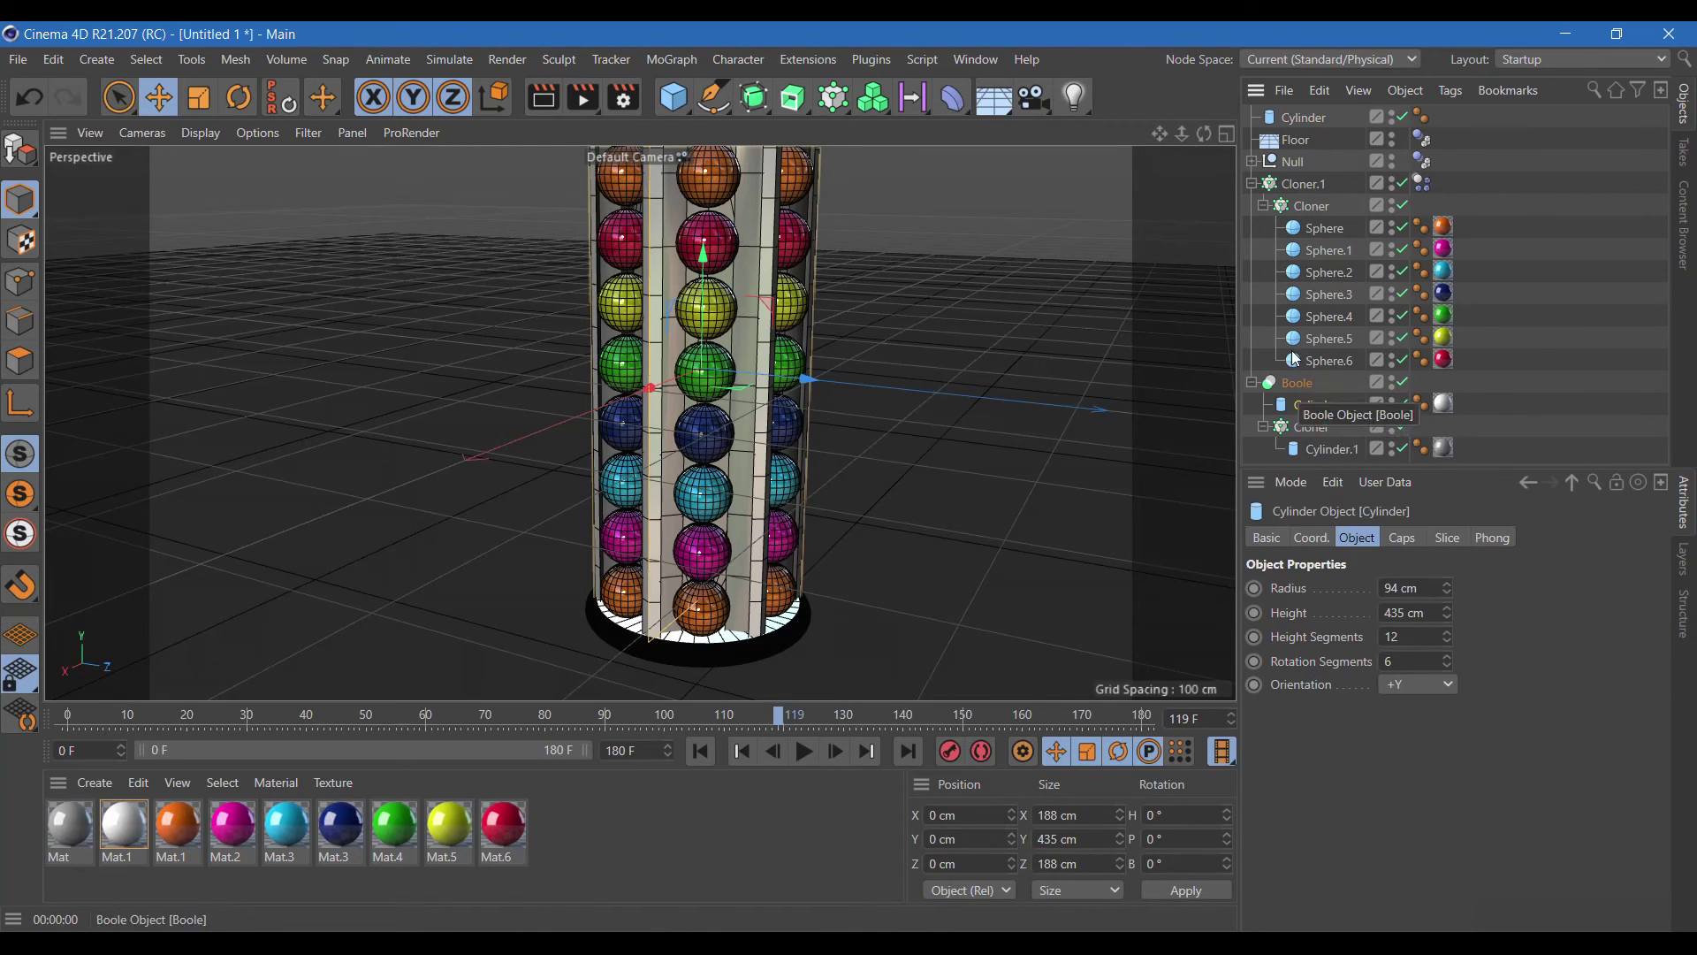
{"action": "left_click", "coordinate": [1308, 118]}
- Give the new cylinder a 94 cm radius, flatten it into a thin ring, and remove its caps
{"action": "left_click", "coordinate": [1395, 587]}
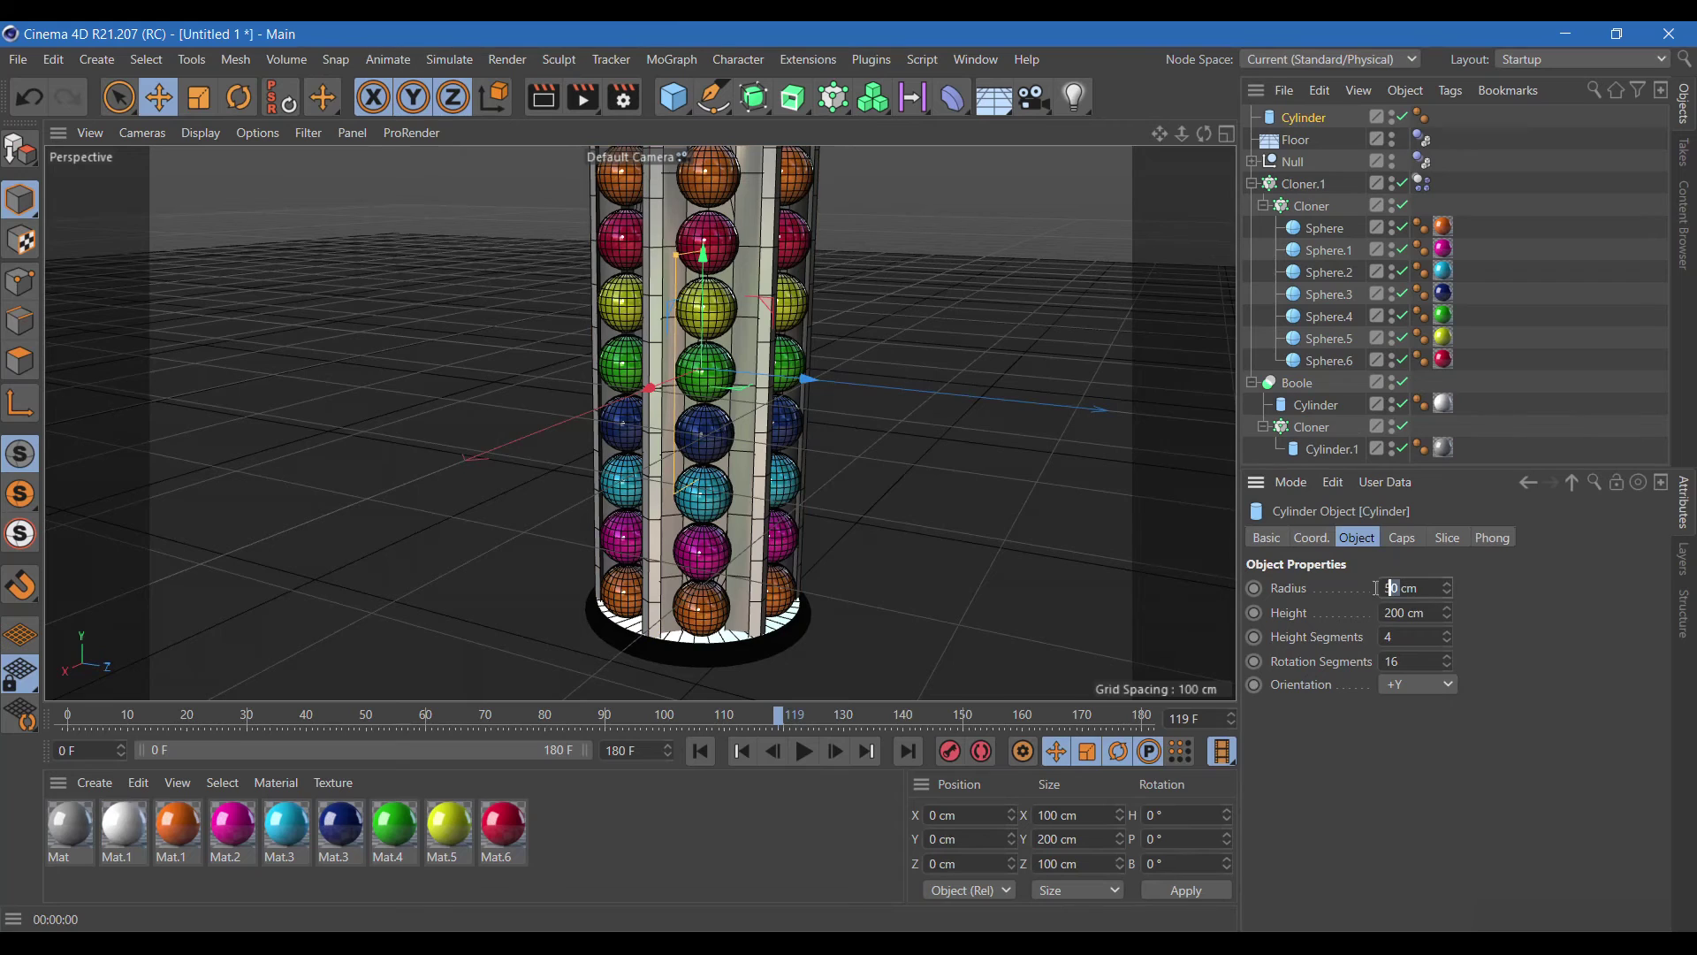
{"action": "type", "text": "94"}
{"action": "key", "text": "Return"}
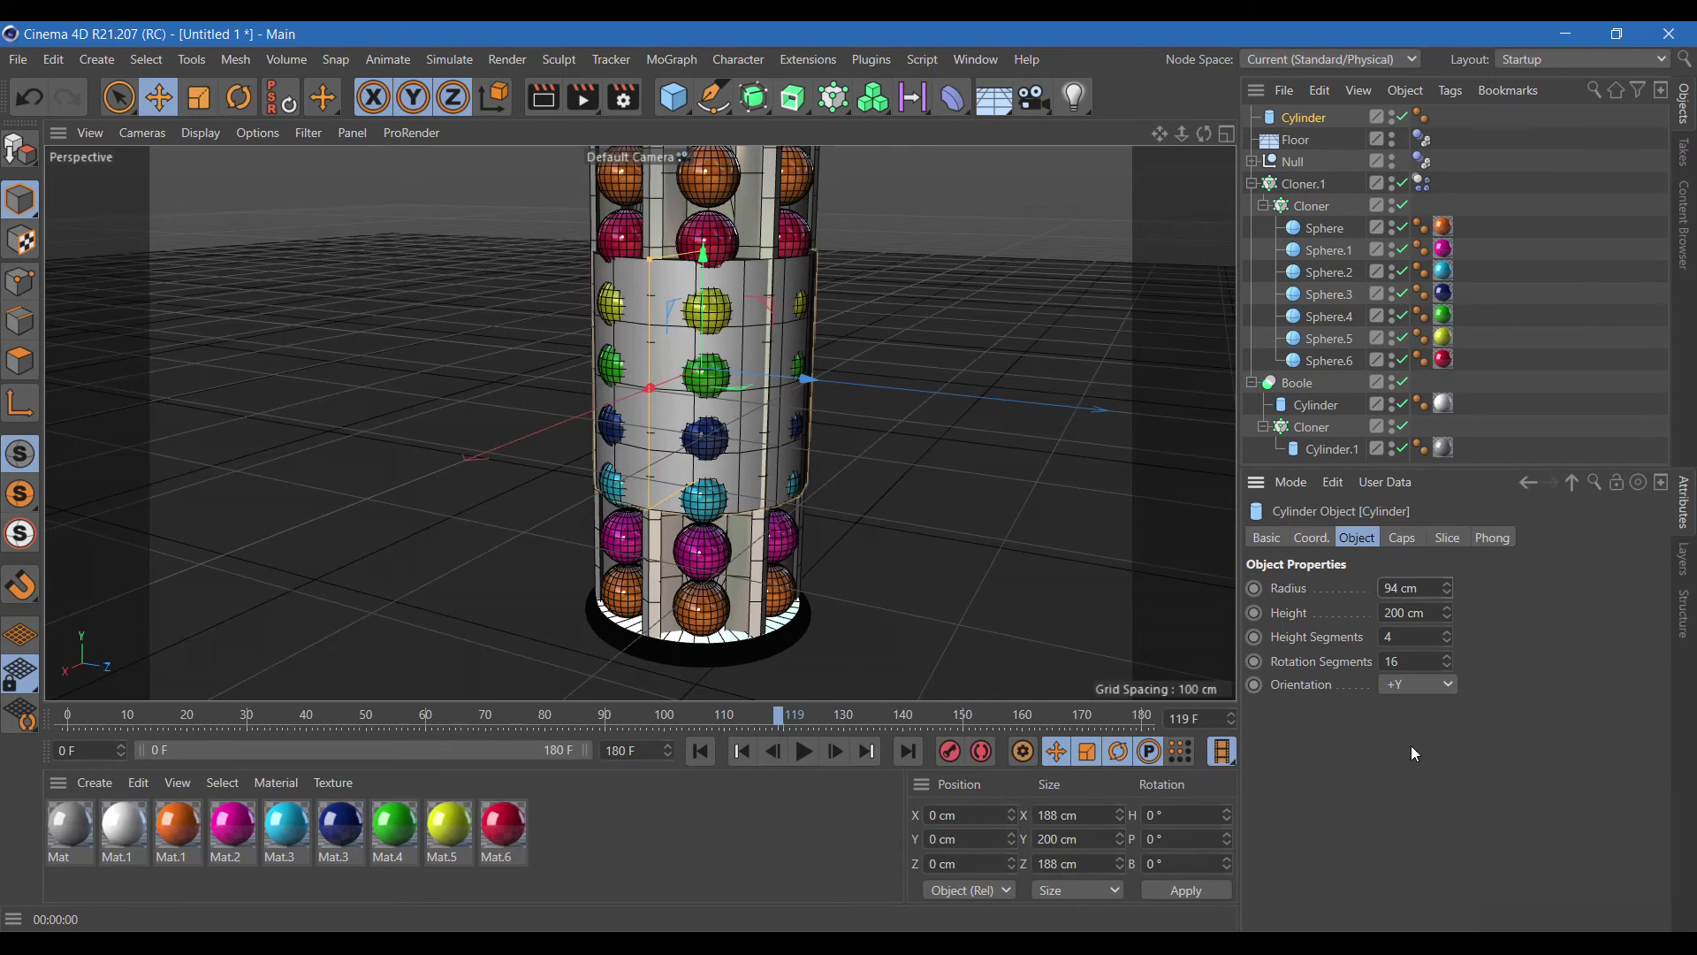
{"action": "left_click_drag", "start_coordinate": [1448, 612], "coordinate": [1448, 672]}
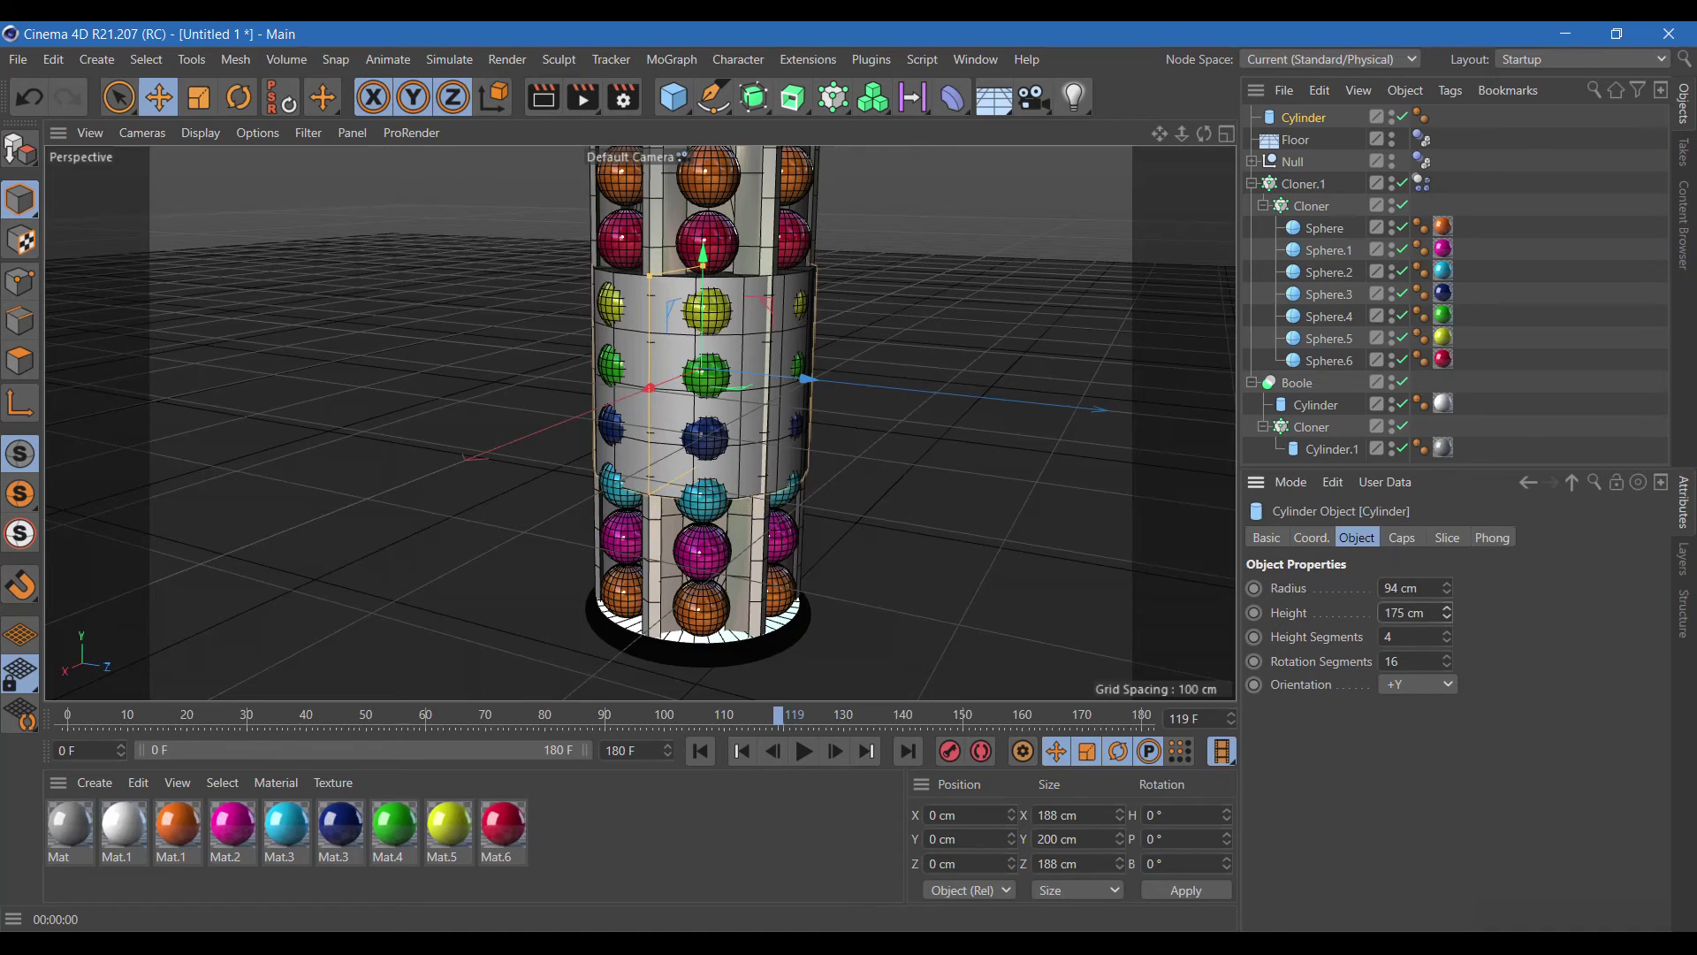
{"action": "mouse_move", "coordinate": [1448, 612]}
{"action": "left_mouse_down"}
{"action": "mouse_move", "coordinate": [1448, 646]}
{"action": "mouse_move", "coordinate": [1448, 619]}
{"action": "left_mouse_up"}
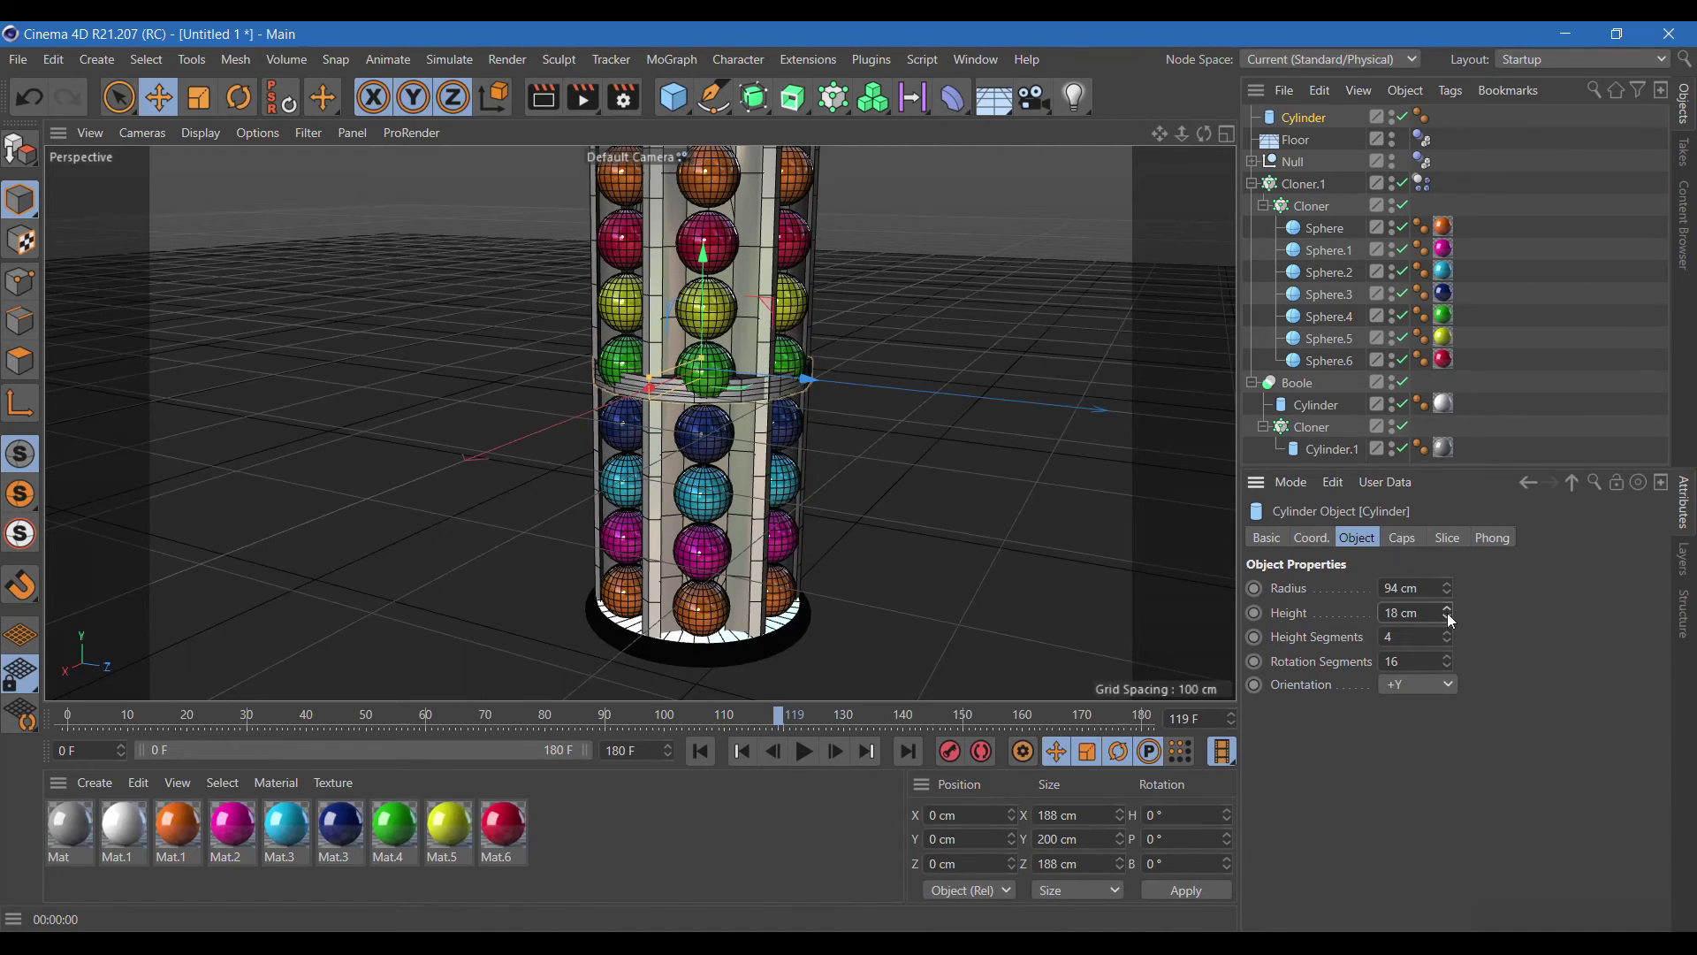
{"action": "left_click", "coordinate": [1404, 538]}
{"action": "left_click", "coordinate": [1336, 587]}
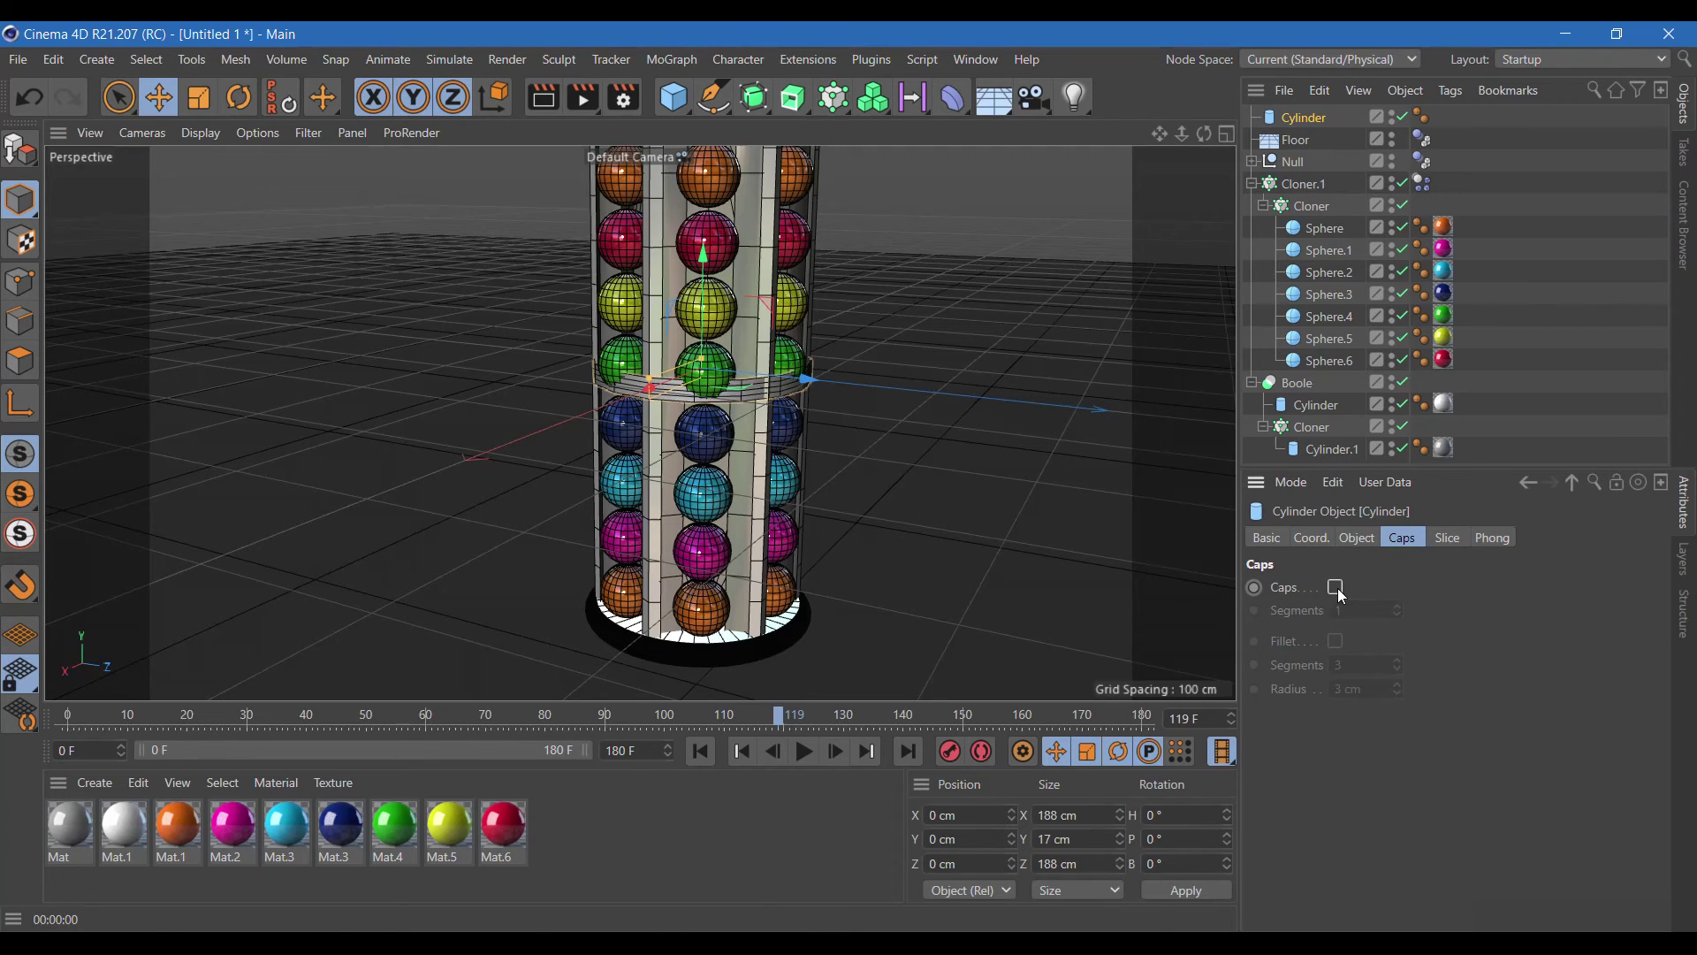
- Lower the ring near the bottom sphere rows, apply the white Mat.1 material, and preview-render
{"action": "left_click_drag", "start_coordinate": [704, 275], "coordinate": [715, 451]}
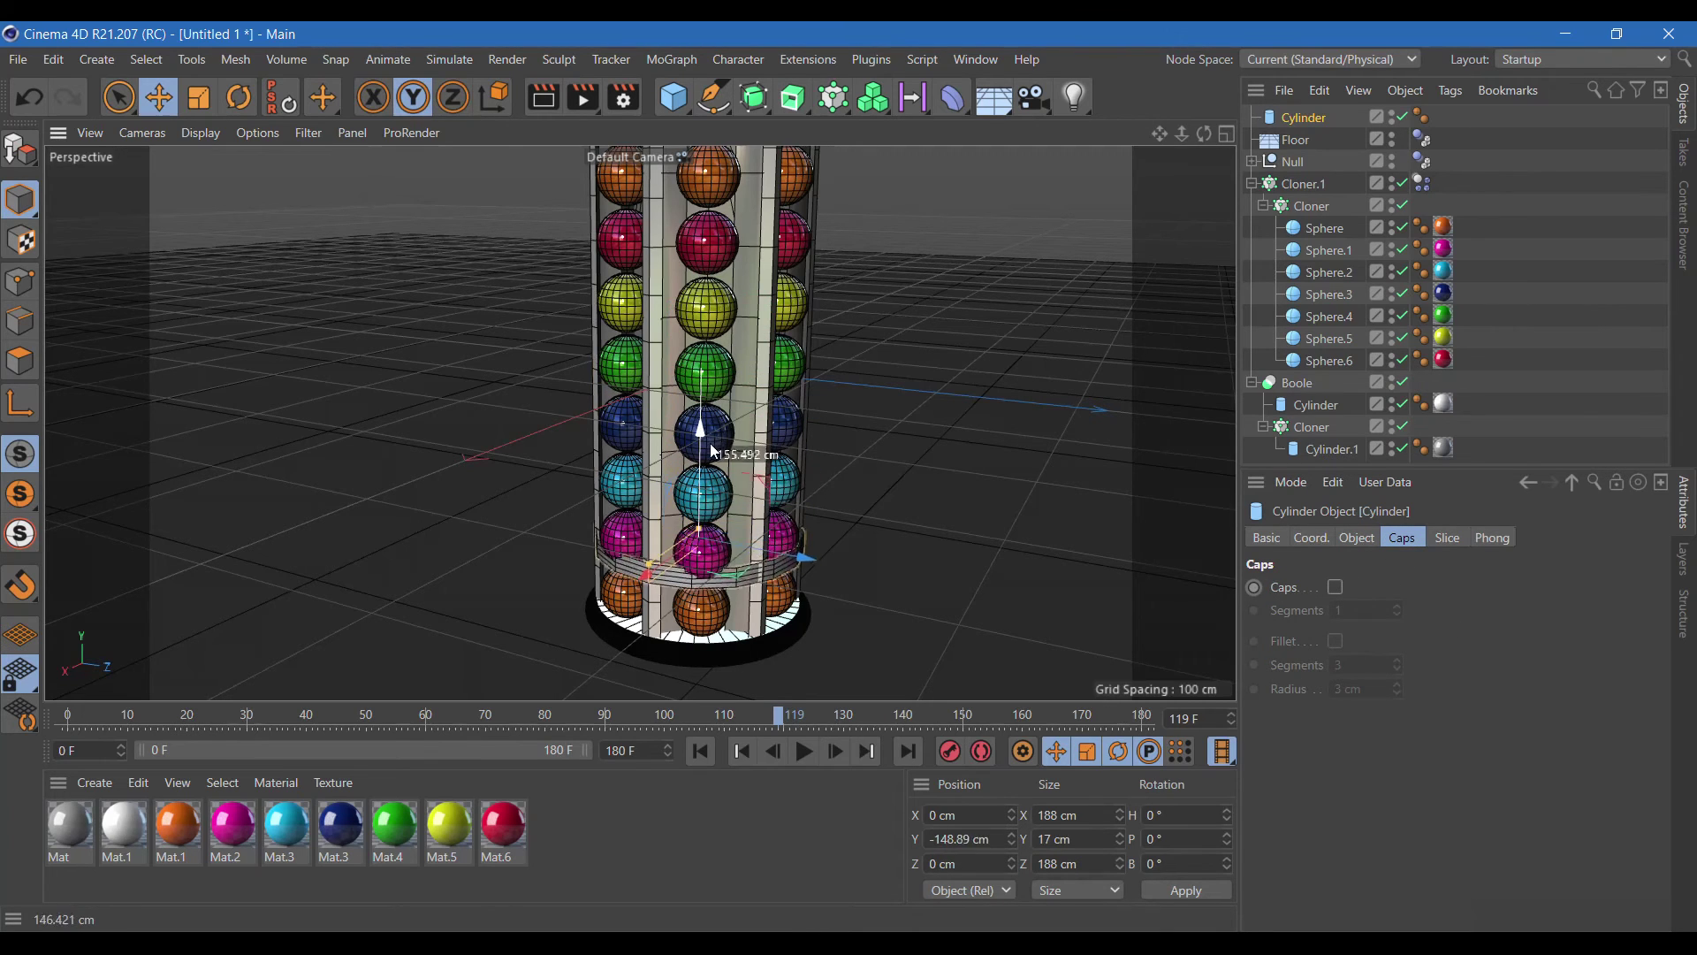
{"action": "left_click_drag", "start_coordinate": [714, 451], "coordinate": [715, 454]}
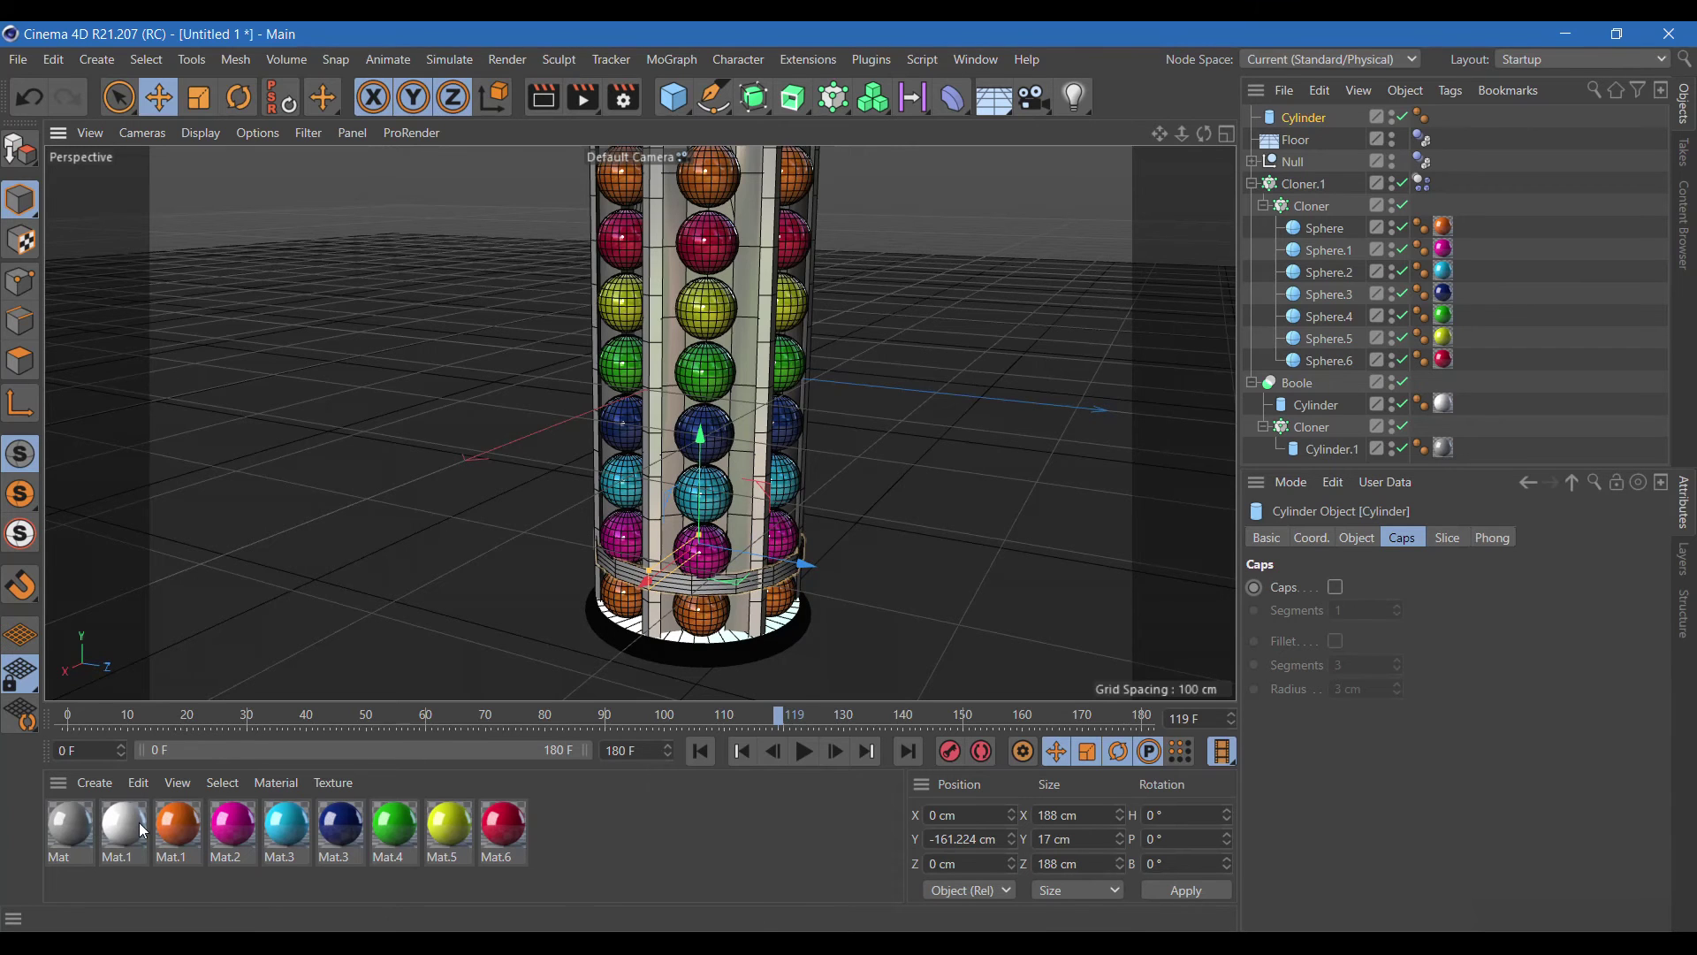
{"action": "left_click_drag", "start_coordinate": [129, 827], "coordinate": [1307, 116]}
{"action": "left_click", "coordinate": [542, 98]}
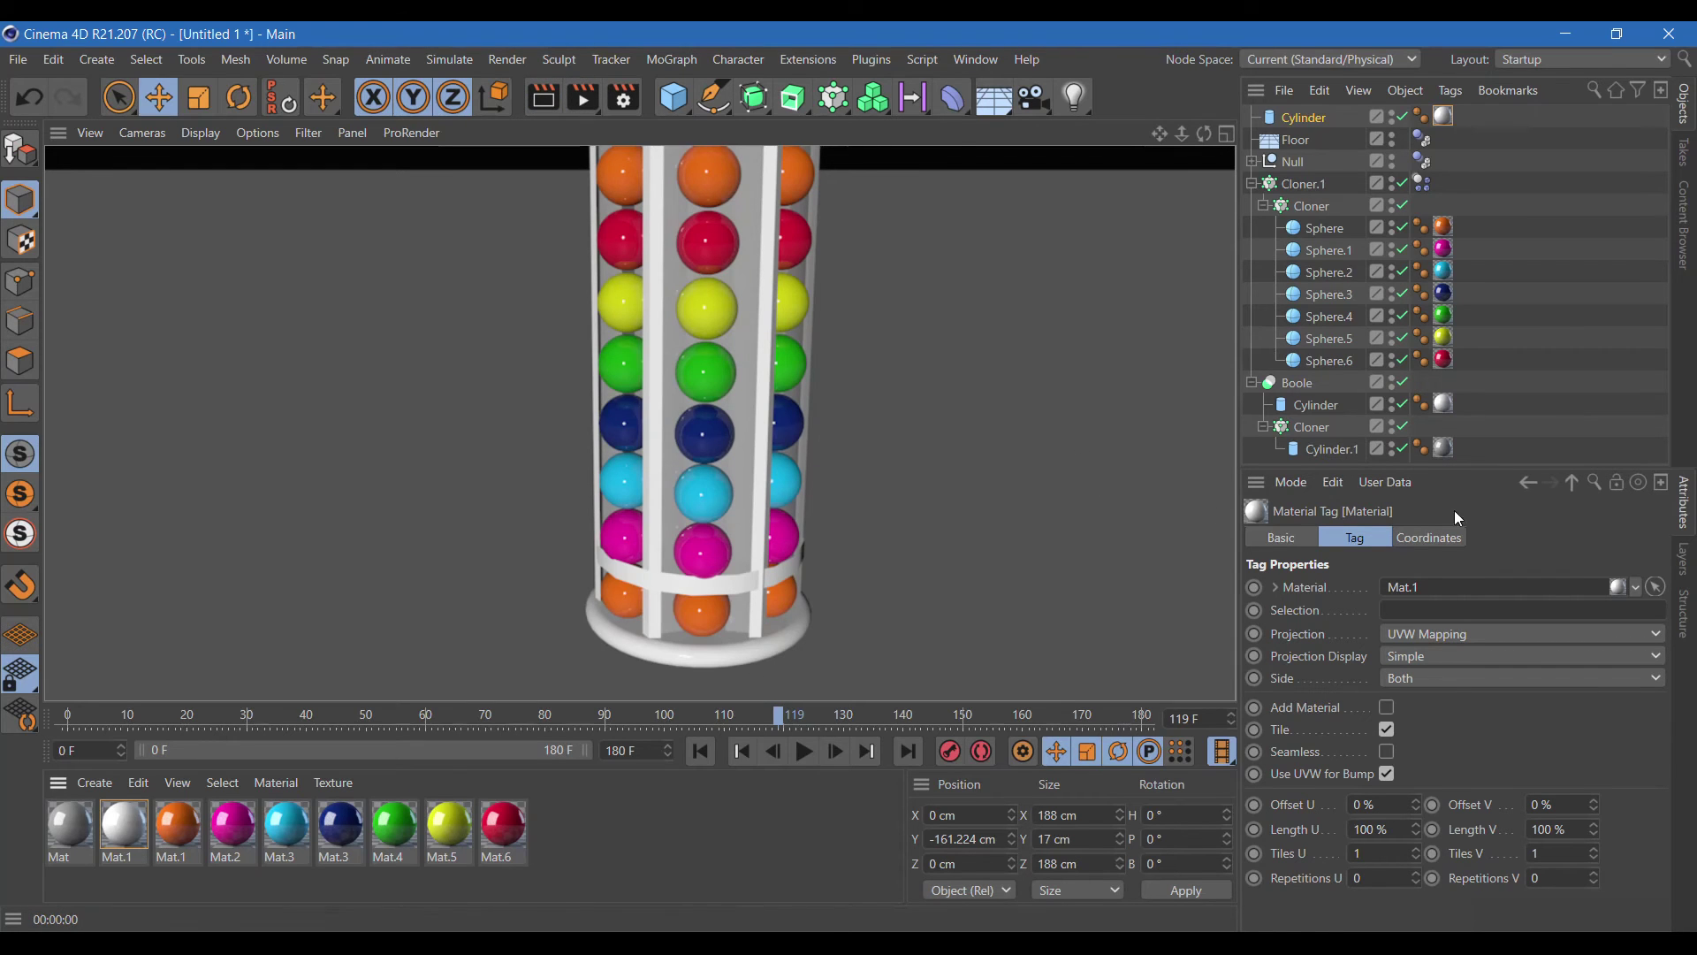
{"action": "left_click", "coordinate": [1317, 119]}
- Thin the ring to 14 cm and restore its caps with filleted edges, then preview-render
{"action": "left_click", "coordinate": [1360, 537]}
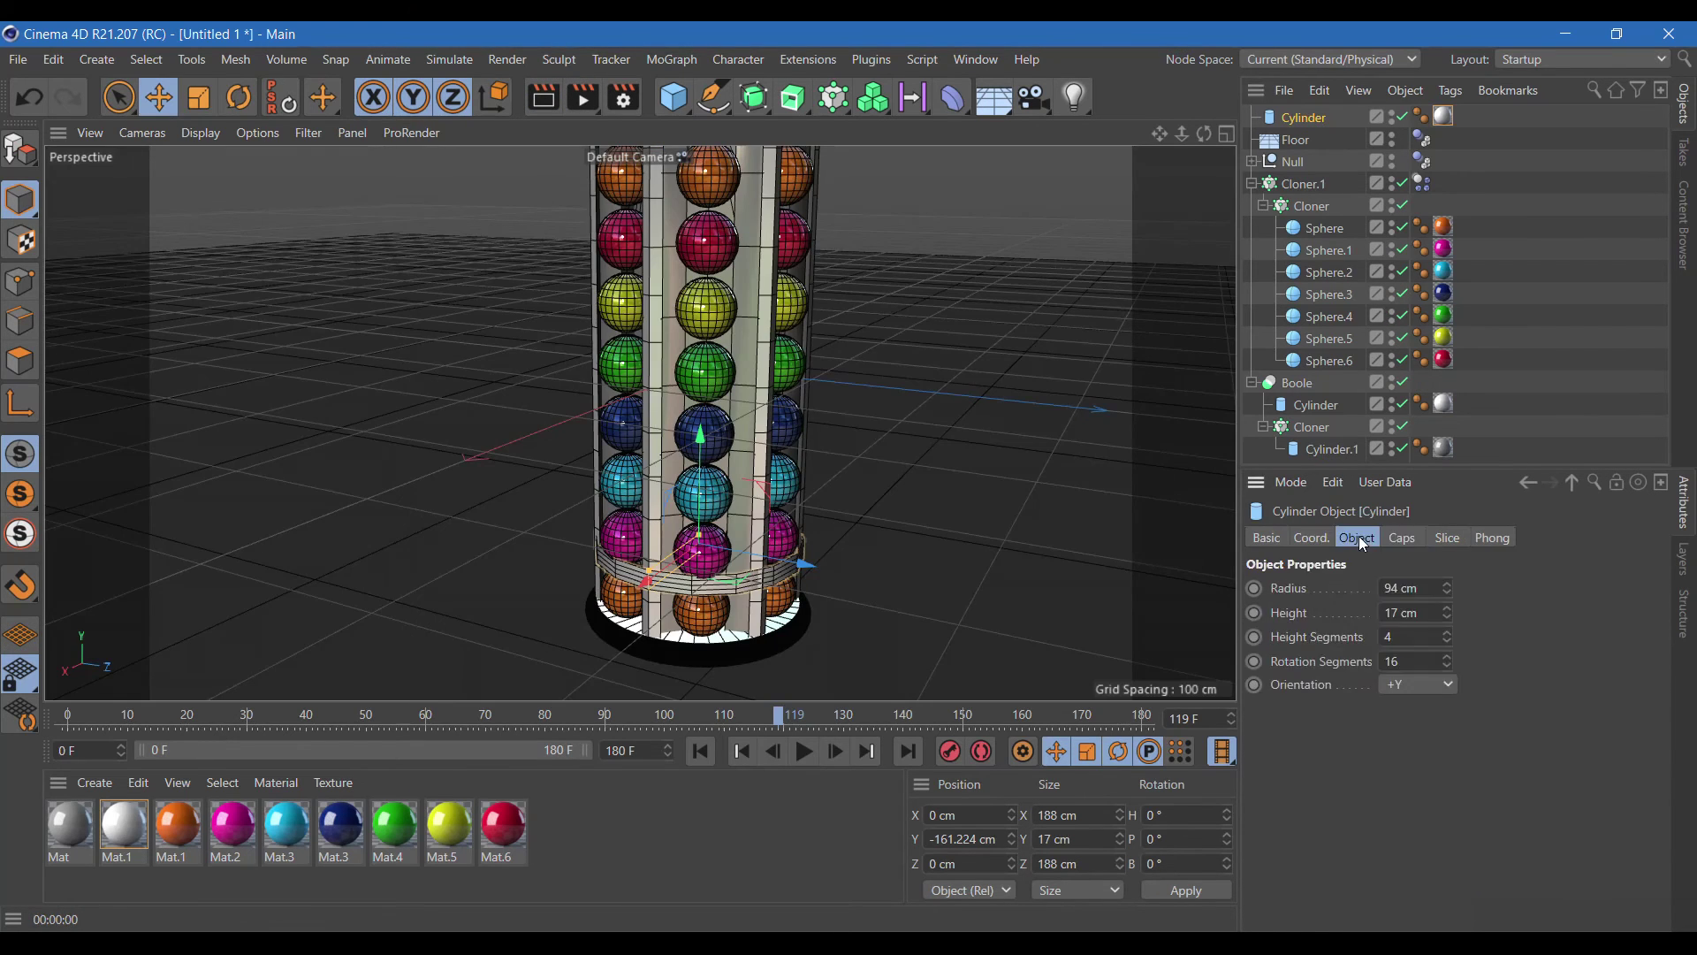
{"action": "left_click", "coordinate": [1446, 617]}
{"action": "left_click", "coordinate": [1446, 617]}
{"action": "left_click", "coordinate": [1404, 538]}
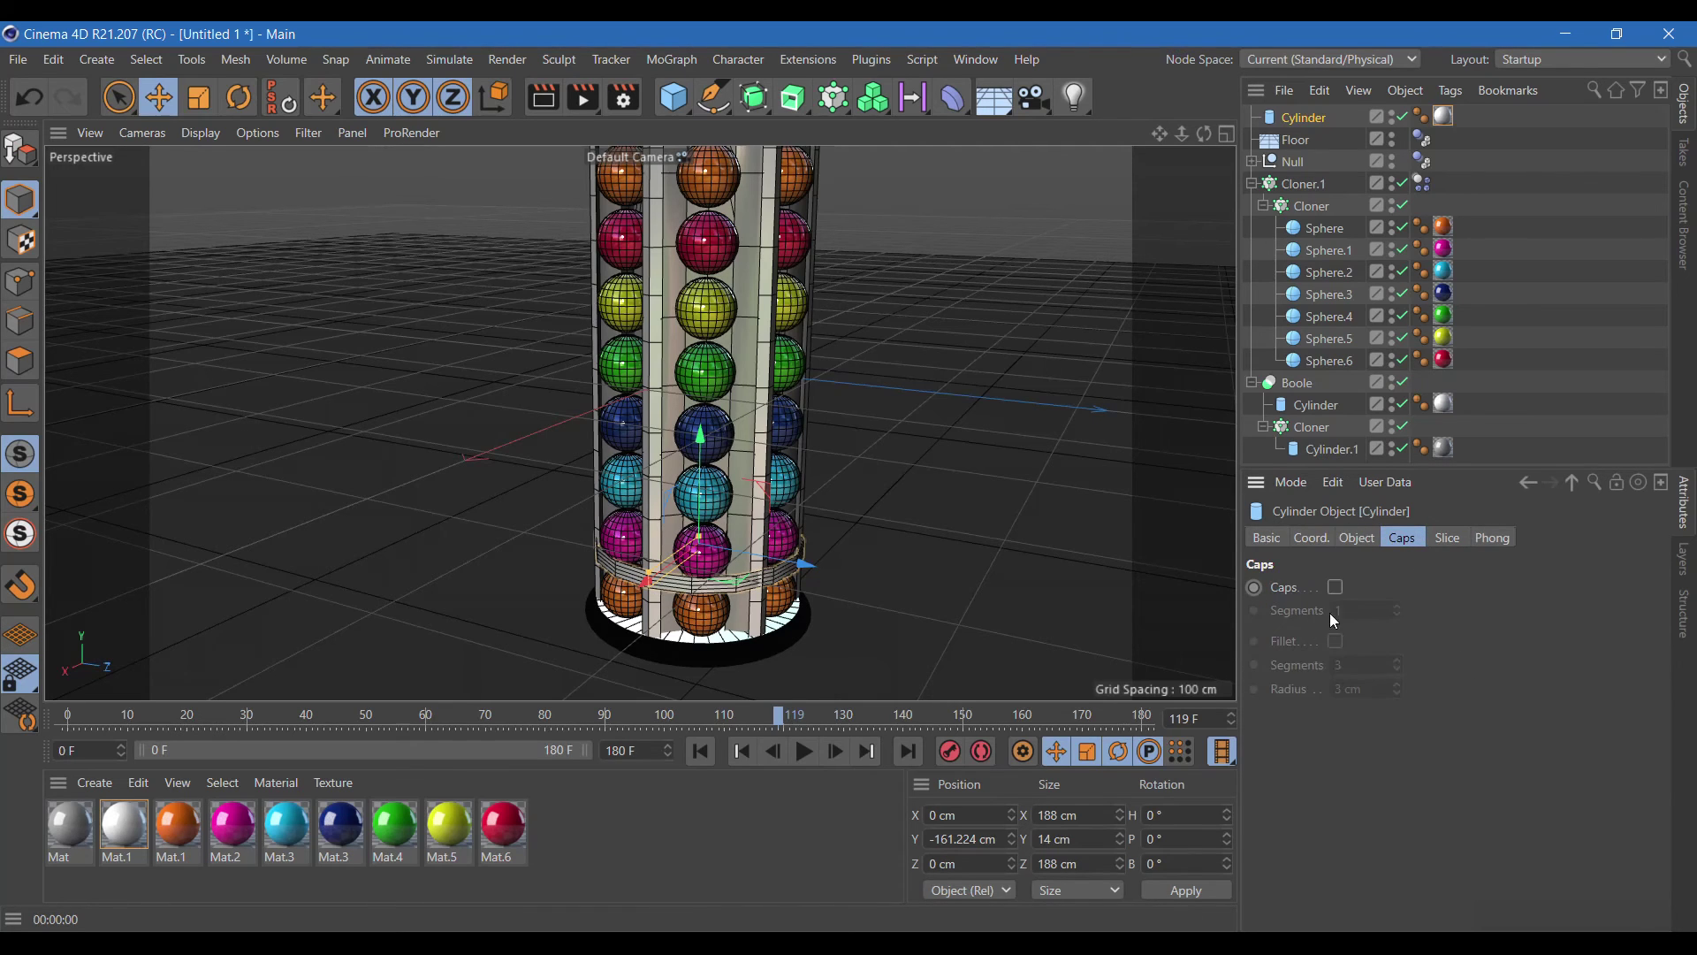
{"action": "left_click", "coordinate": [1335, 587]}
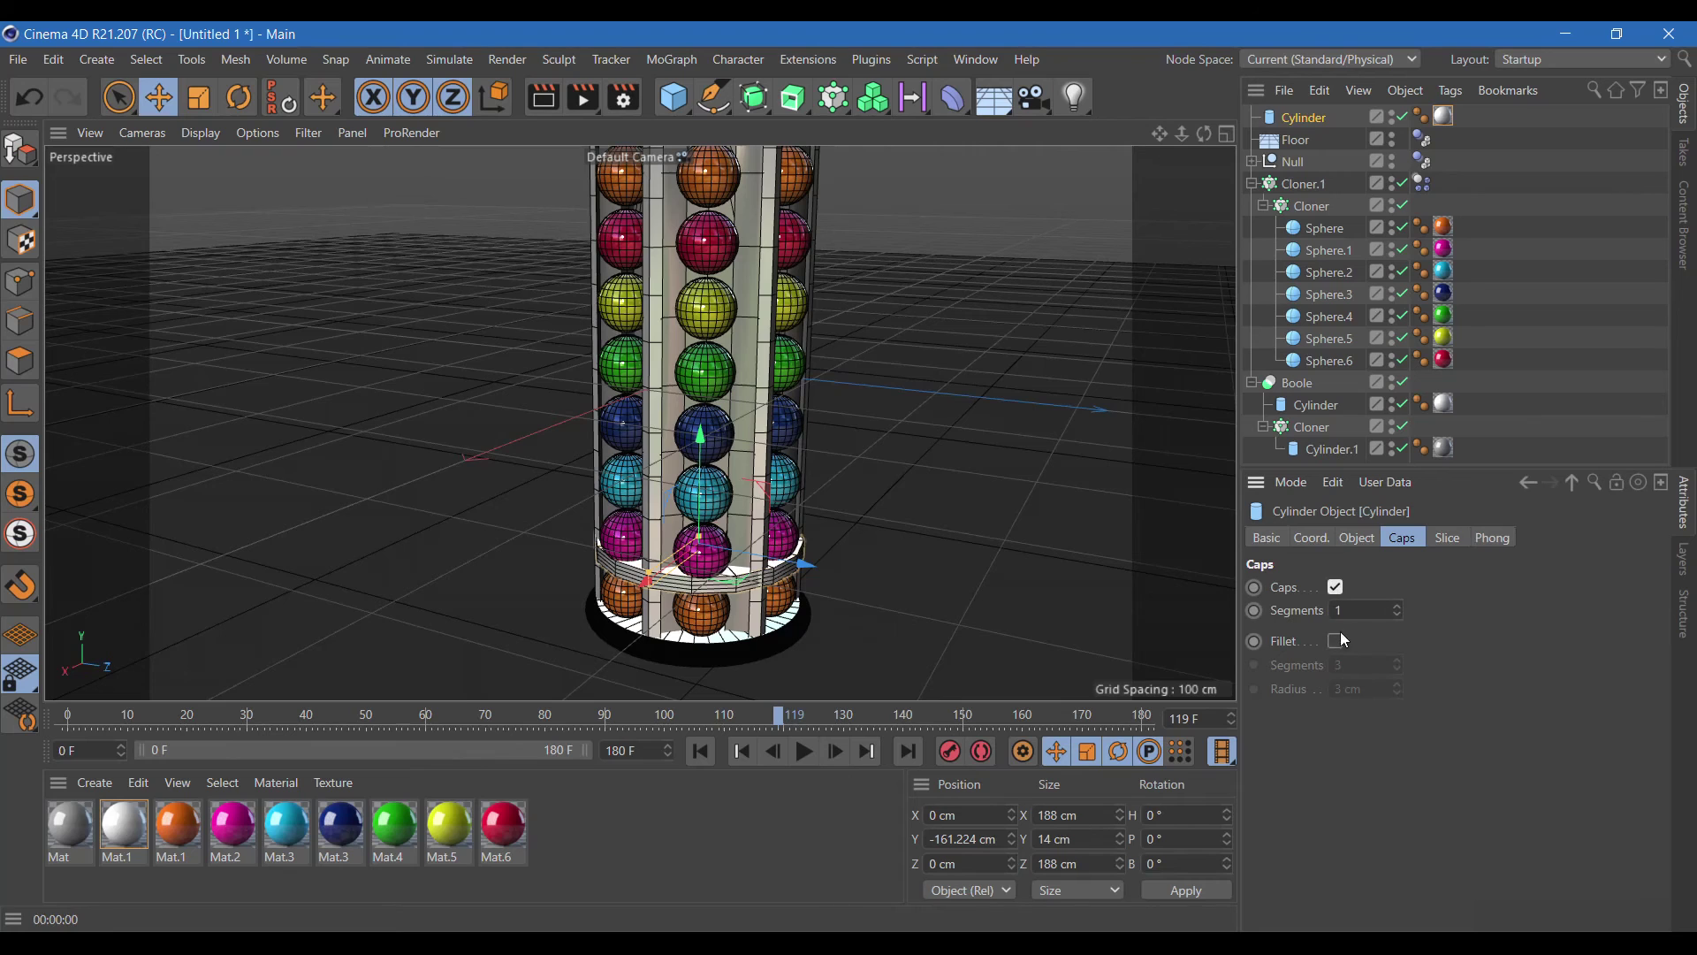
{"action": "left_click", "coordinate": [1337, 644]}
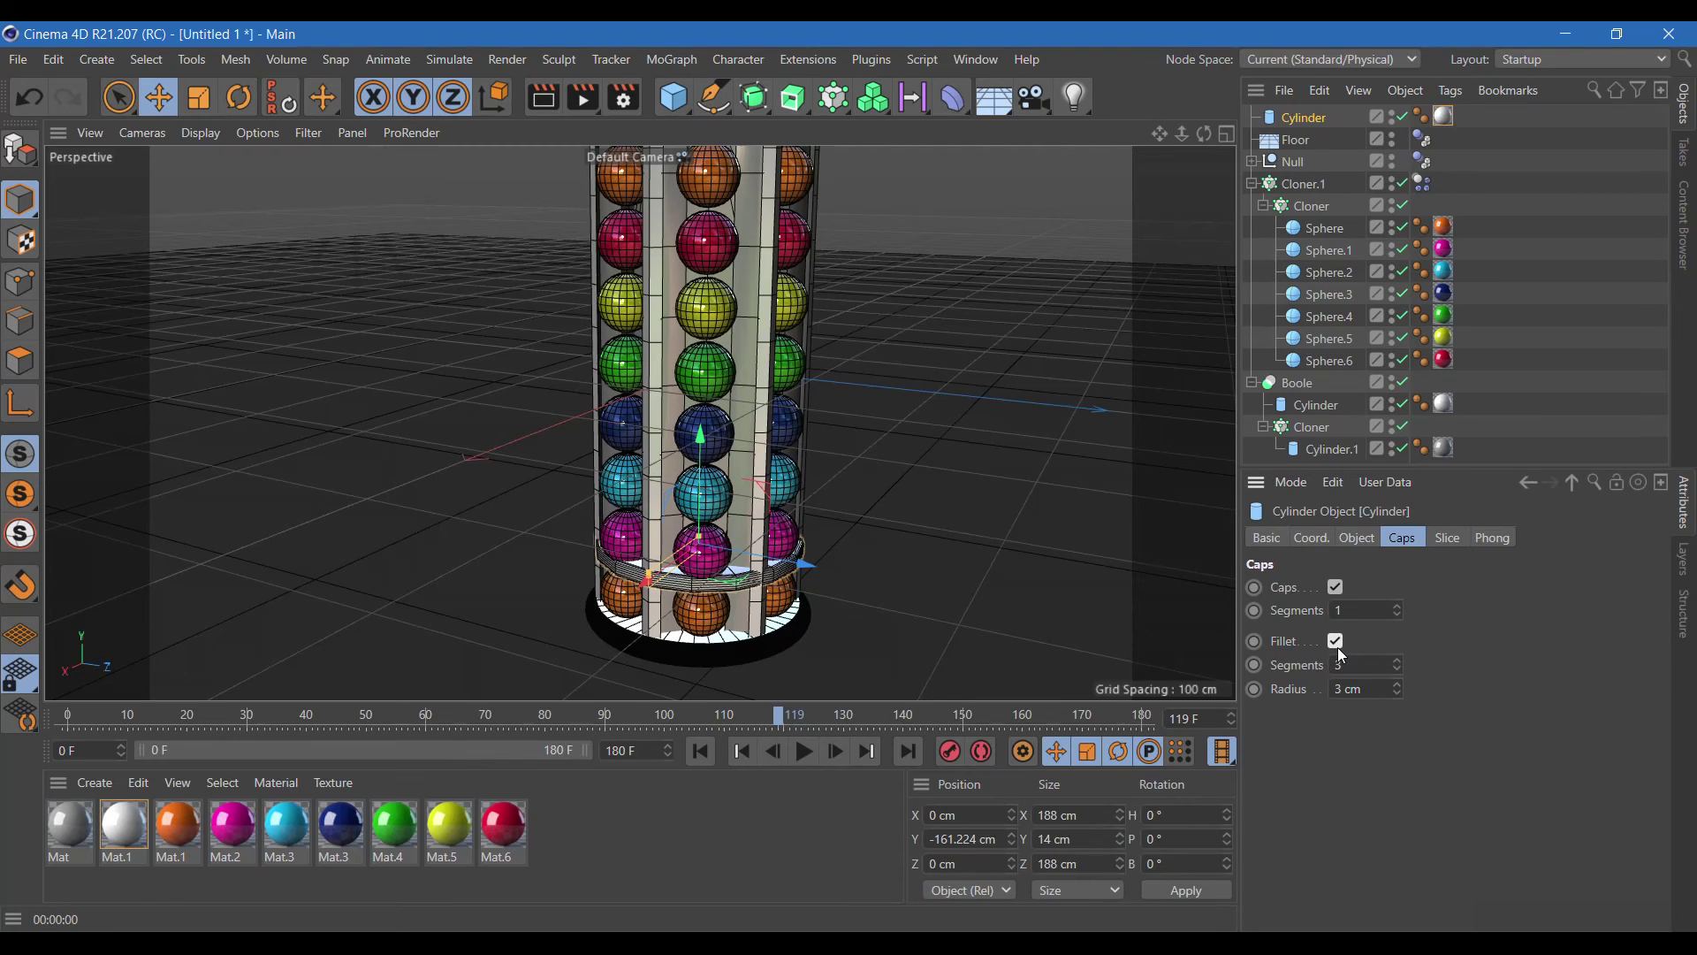
{"action": "left_click", "coordinate": [542, 98]}
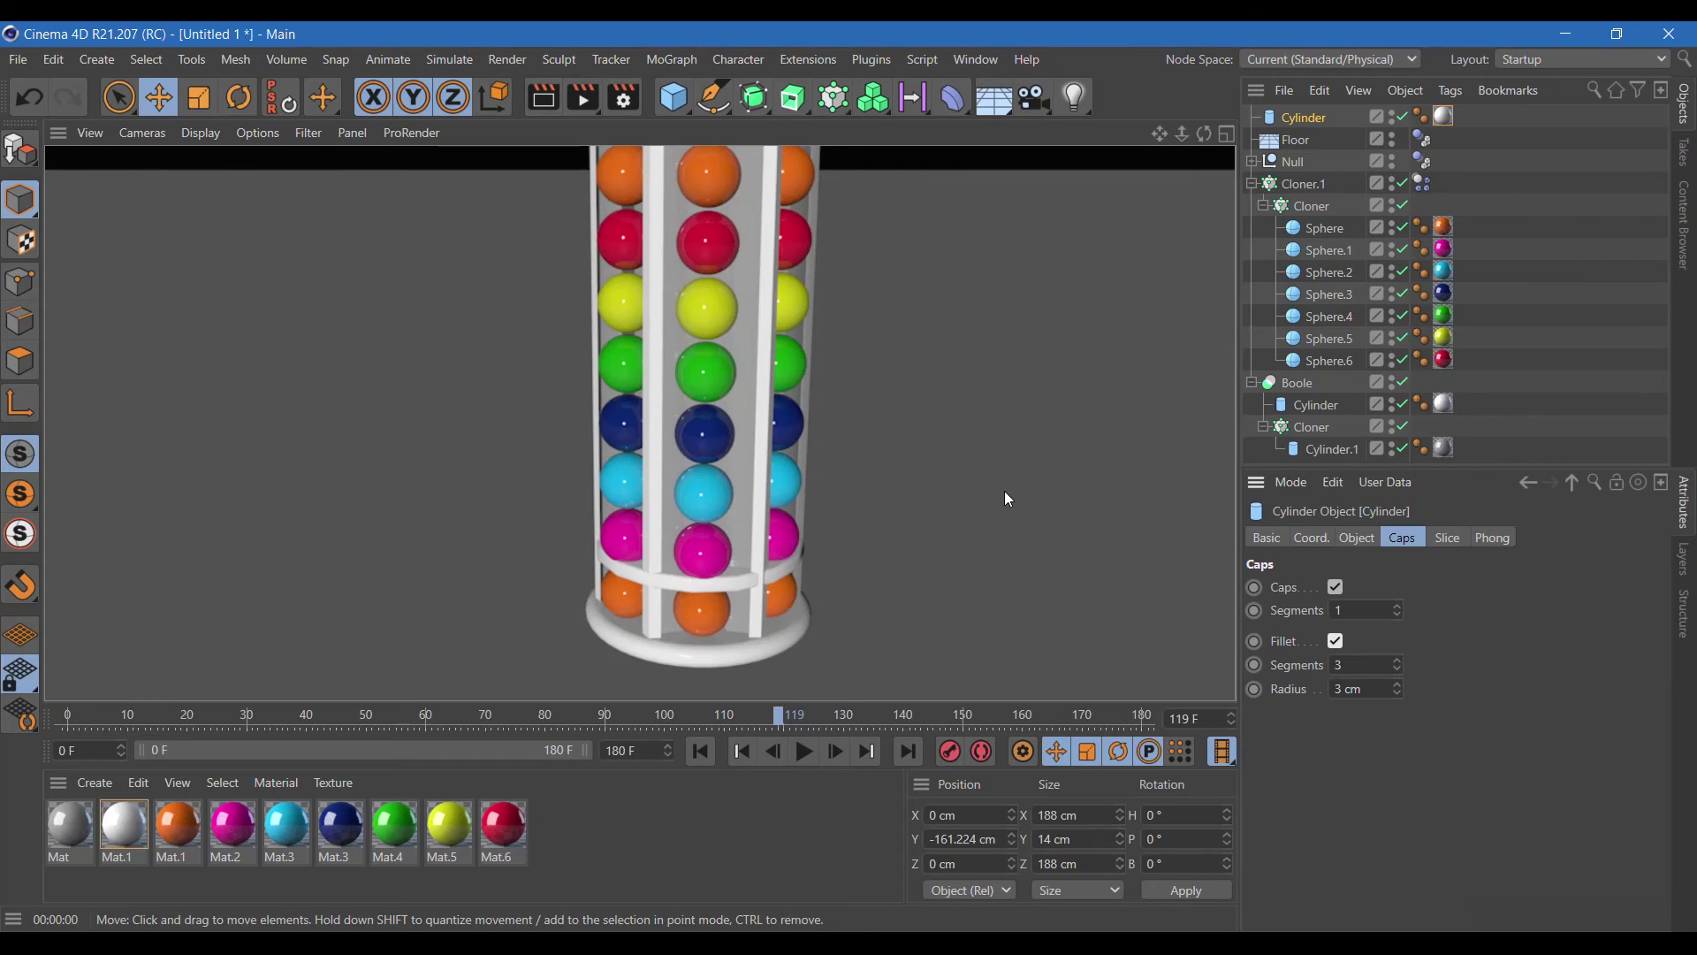
{"action": "left_click", "coordinate": [1317, 125]}
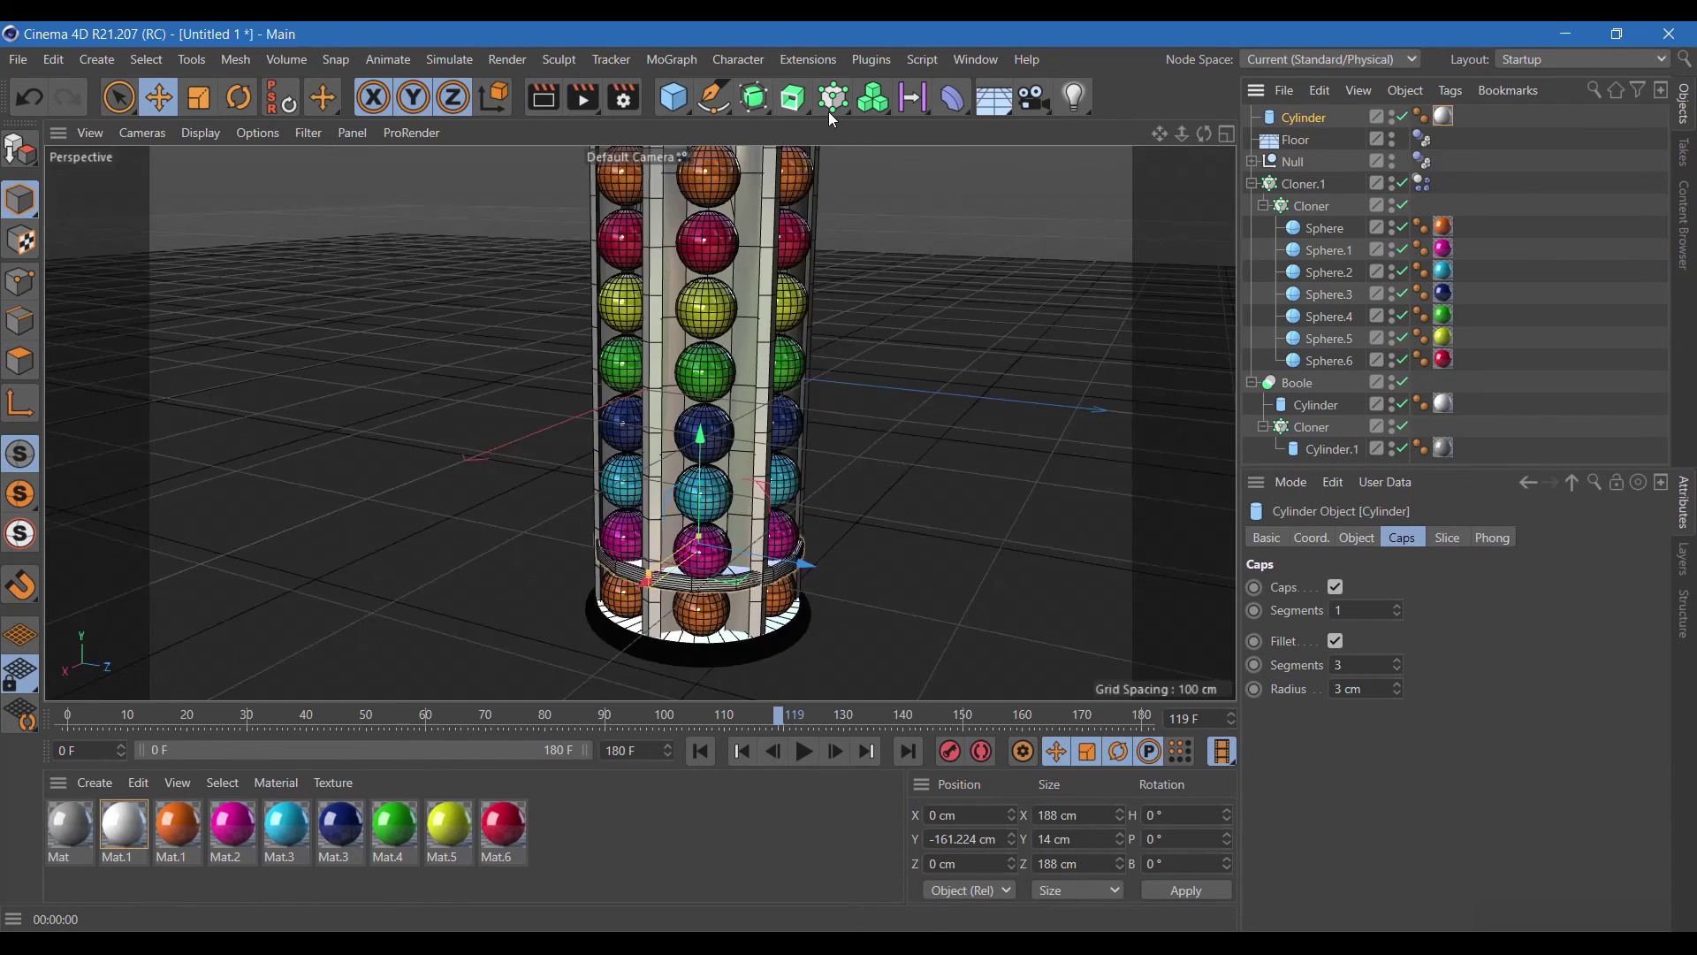
- Put the ring cylinder inside a new MoGraph Cloner and move the ring stack down the tower
{"action": "left_click", "coordinate": [831, 99]}
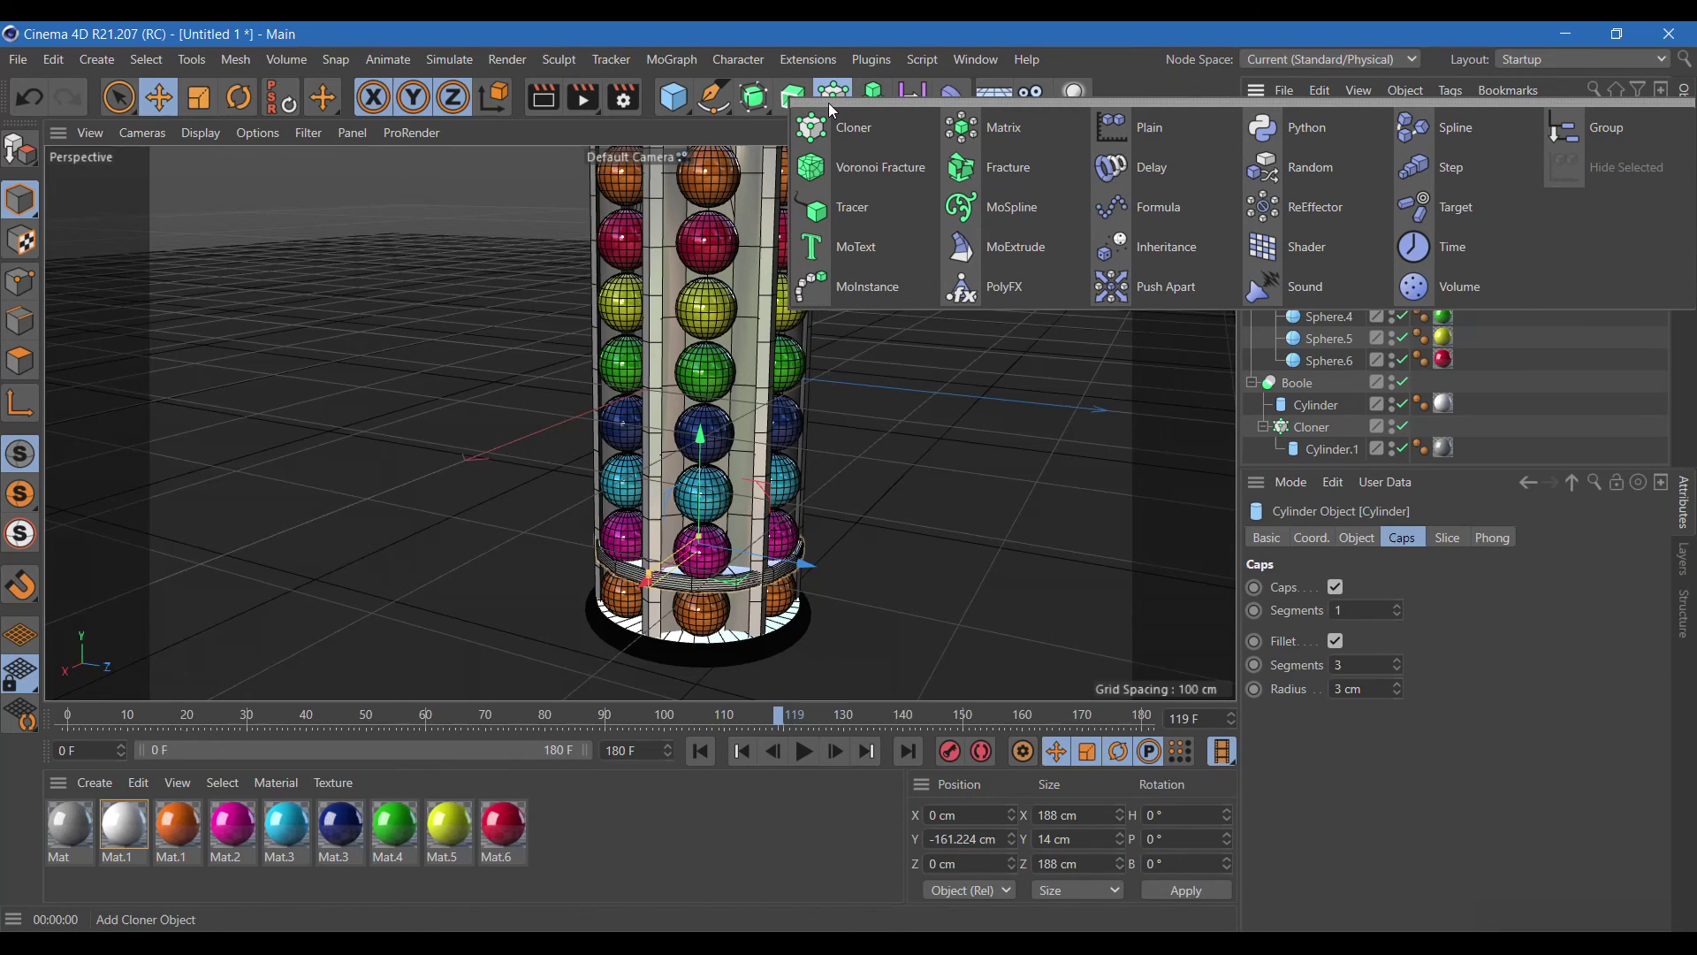
{"action": "left_click", "coordinate": [879, 123]}
{"action": "left_click_drag", "start_coordinate": [1300, 143], "coordinate": [1303, 117]}
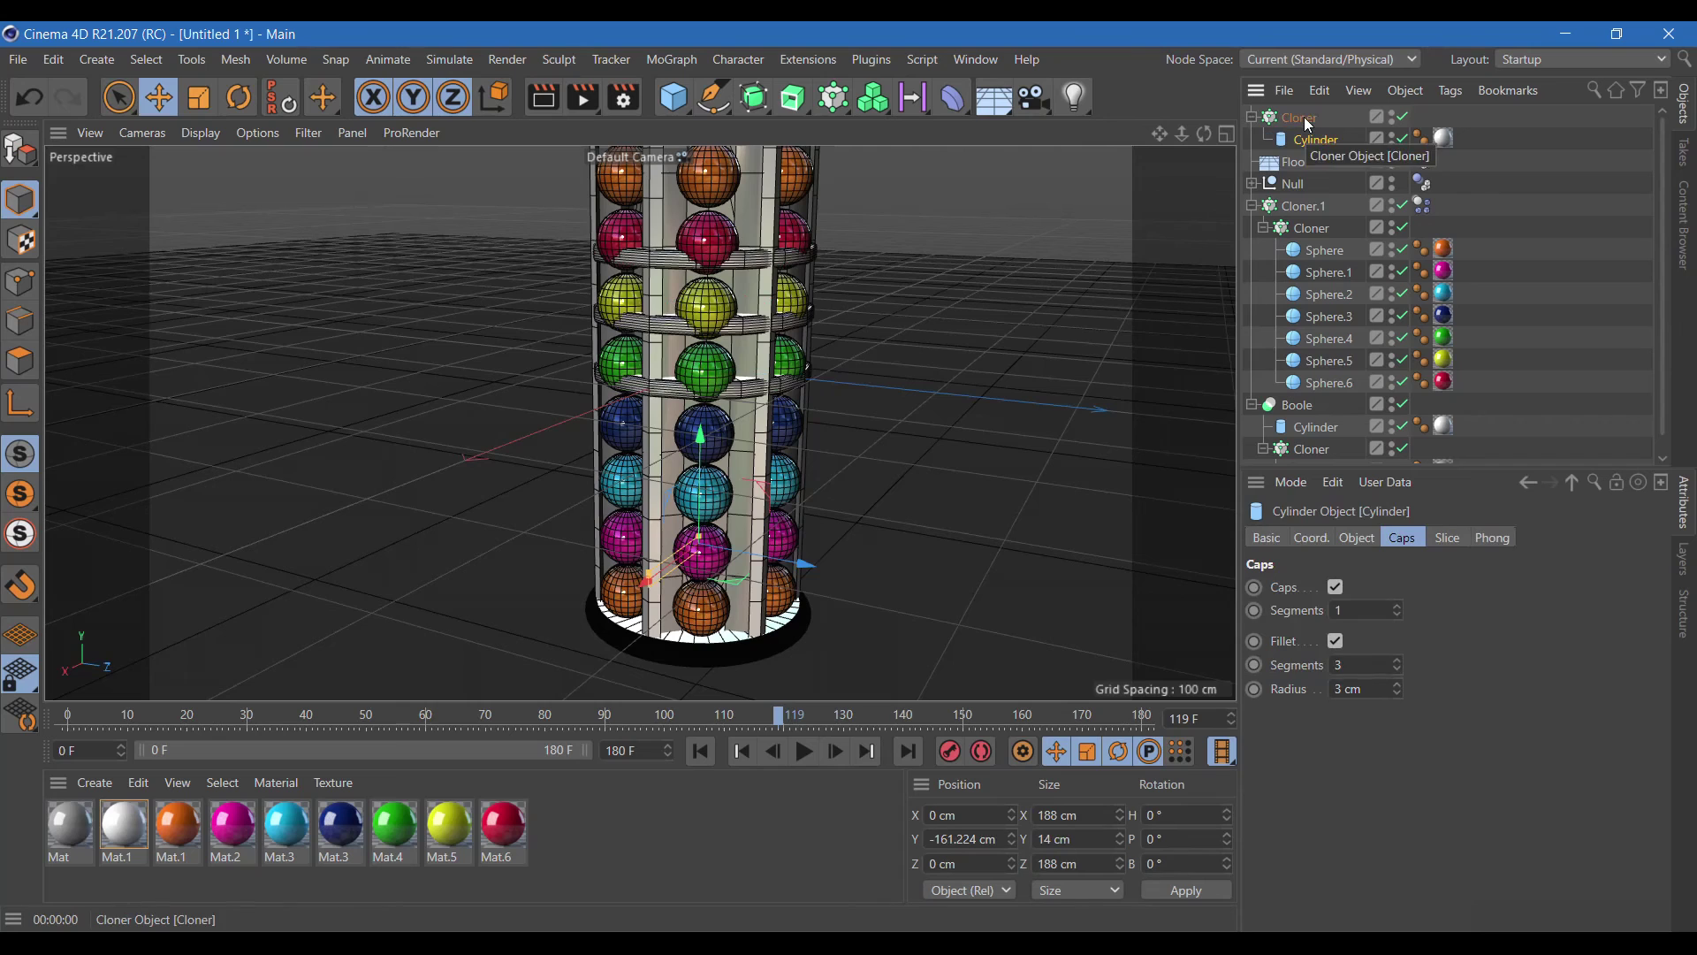
{"action": "left_click", "coordinate": [1303, 117]}
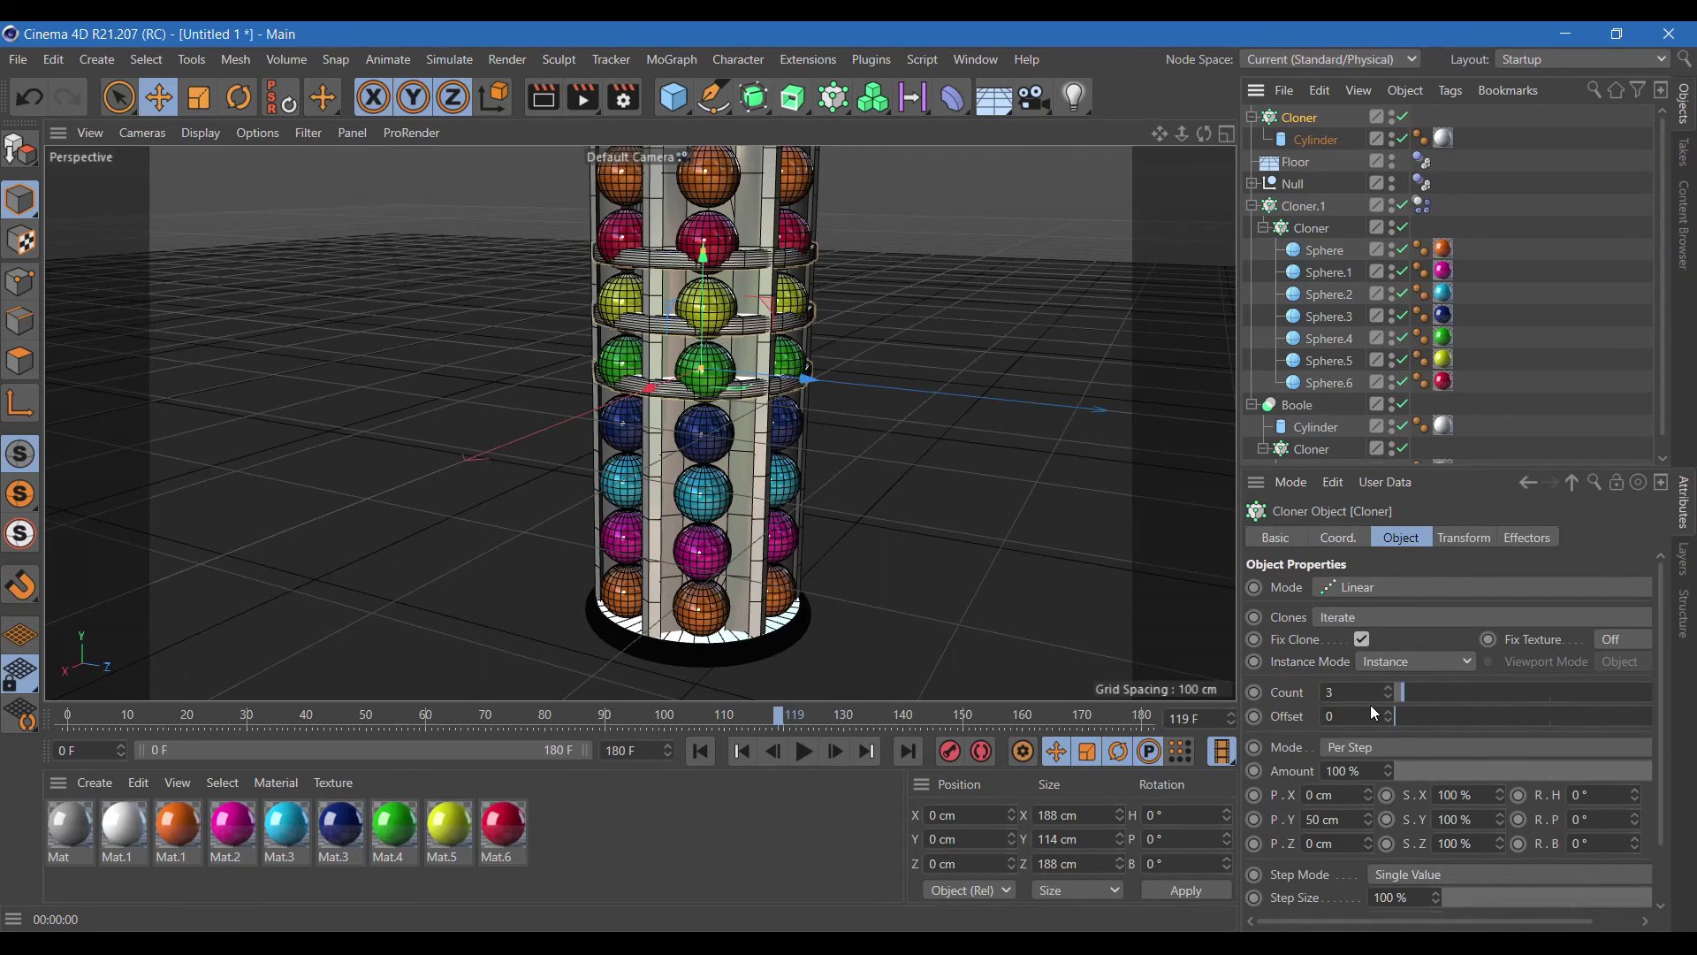
{"action": "left_click", "coordinate": [1389, 690]}
{"action": "left_click", "coordinate": [1389, 690]}
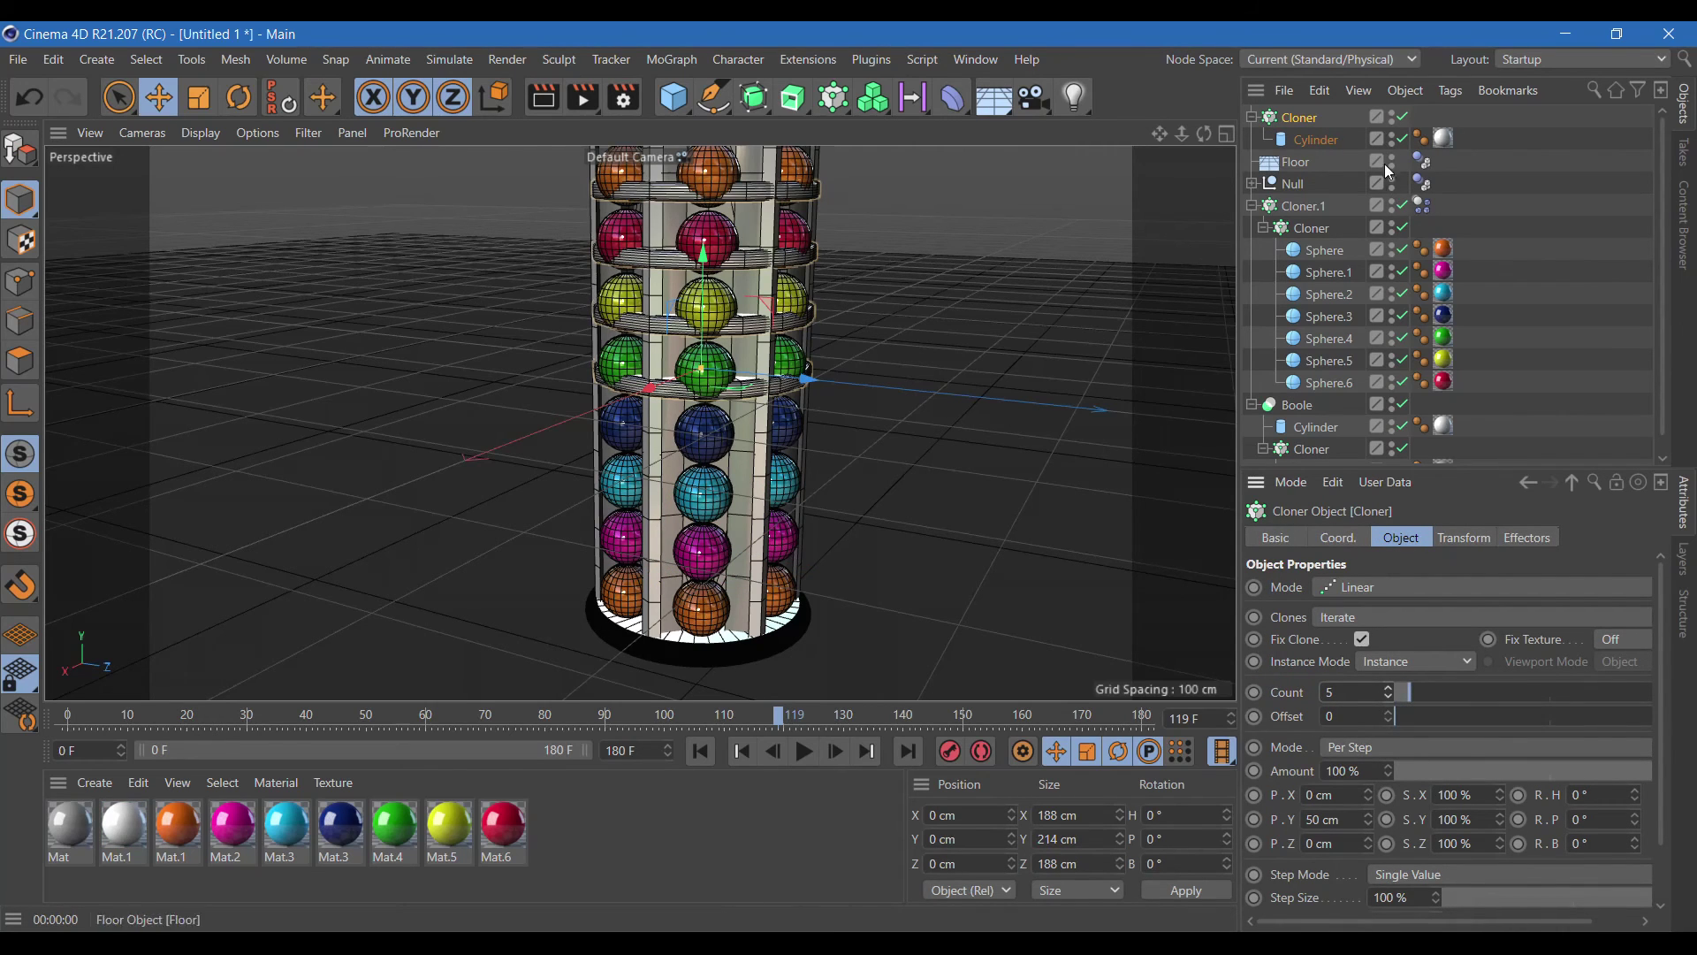
{"action": "left_click_drag", "start_coordinate": [704, 252], "coordinate": [713, 447]}
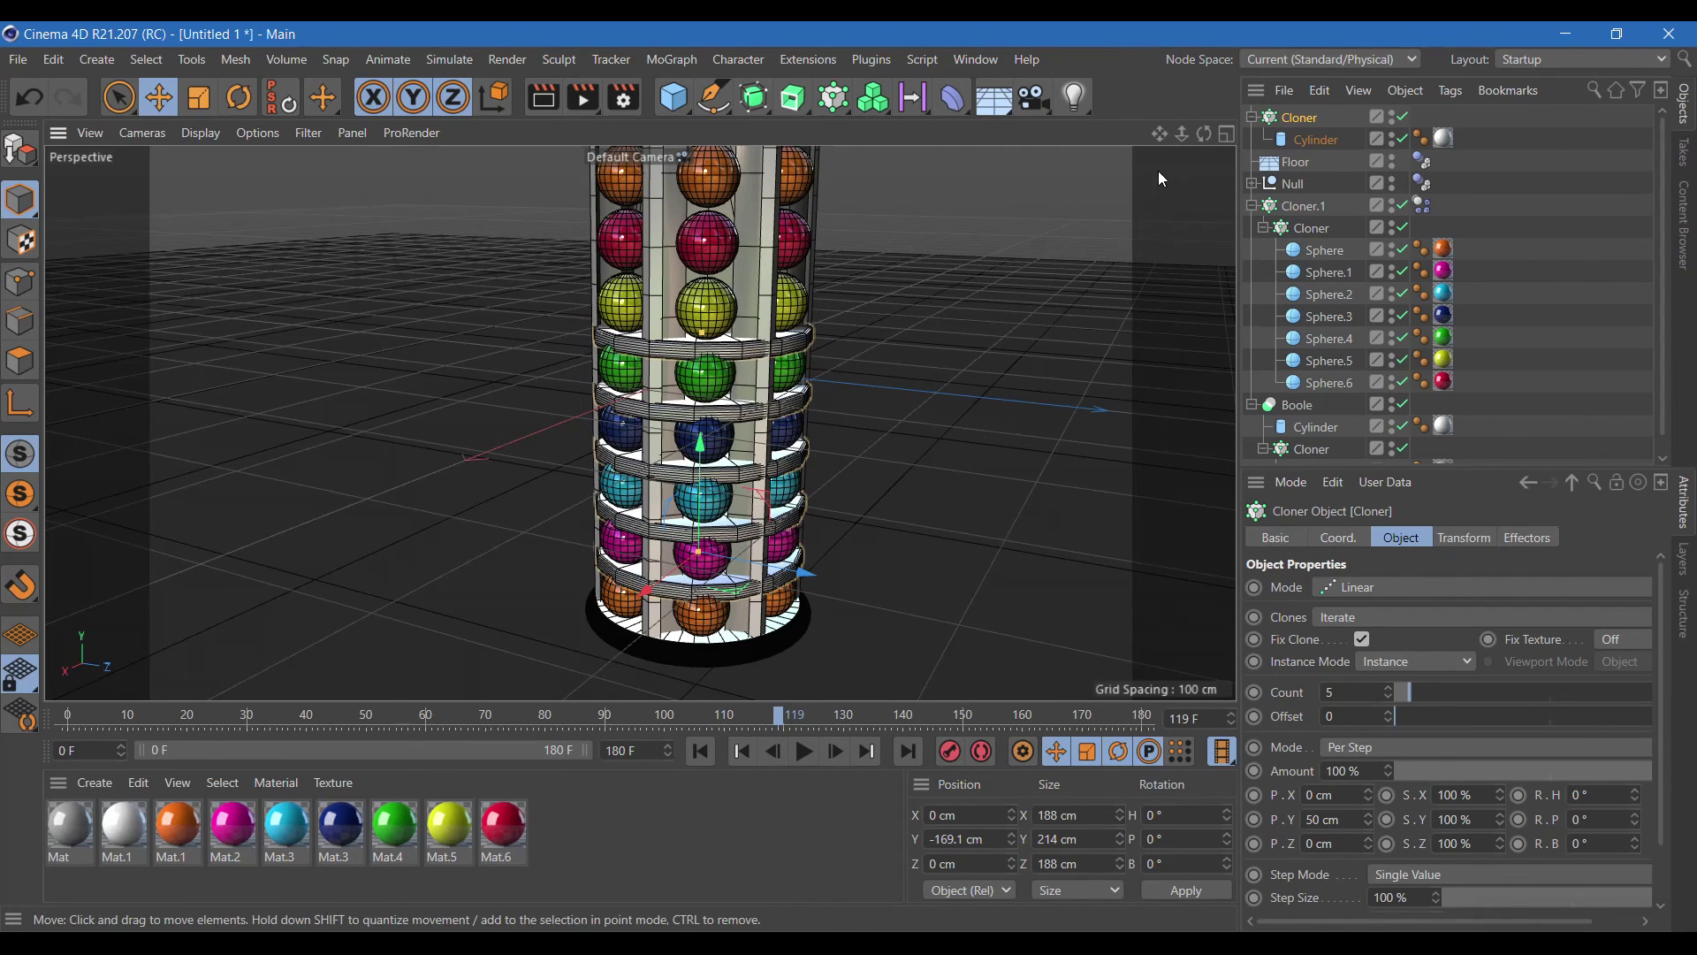
- Set the Cloner to 8 rings spaced 52 cm apart and preview-render the tower
{"action": "left_click_drag", "start_coordinate": [1160, 134], "coordinate": [1468, 617]}
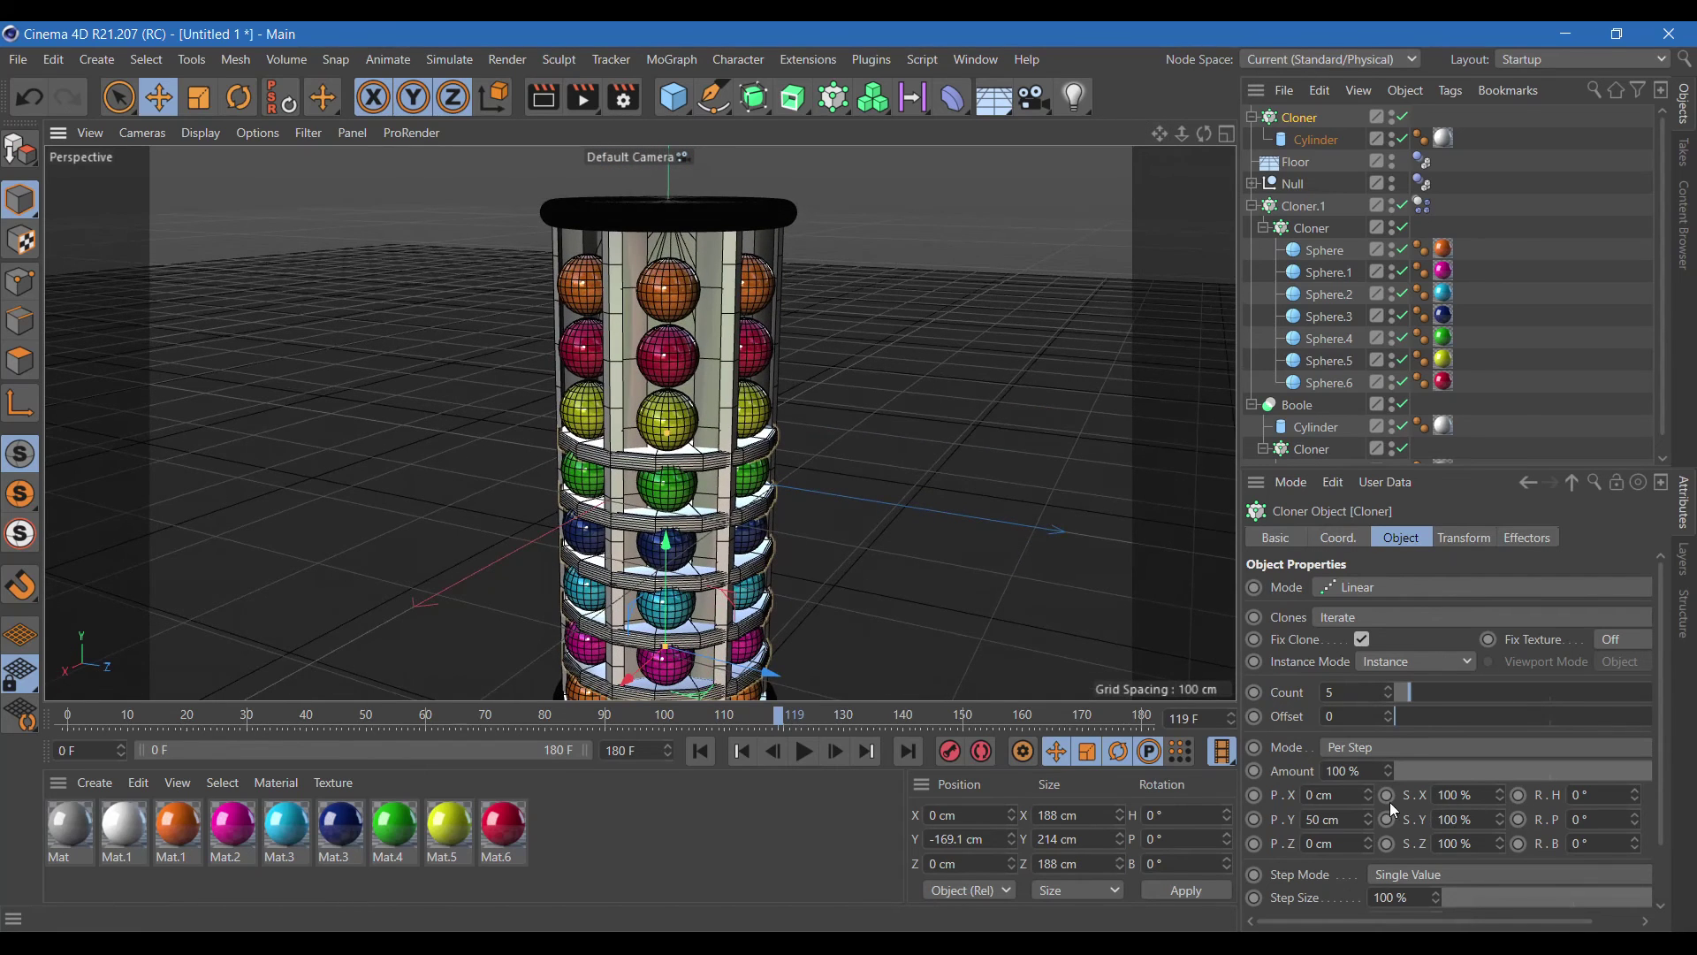
{"action": "left_click", "coordinate": [1392, 689]}
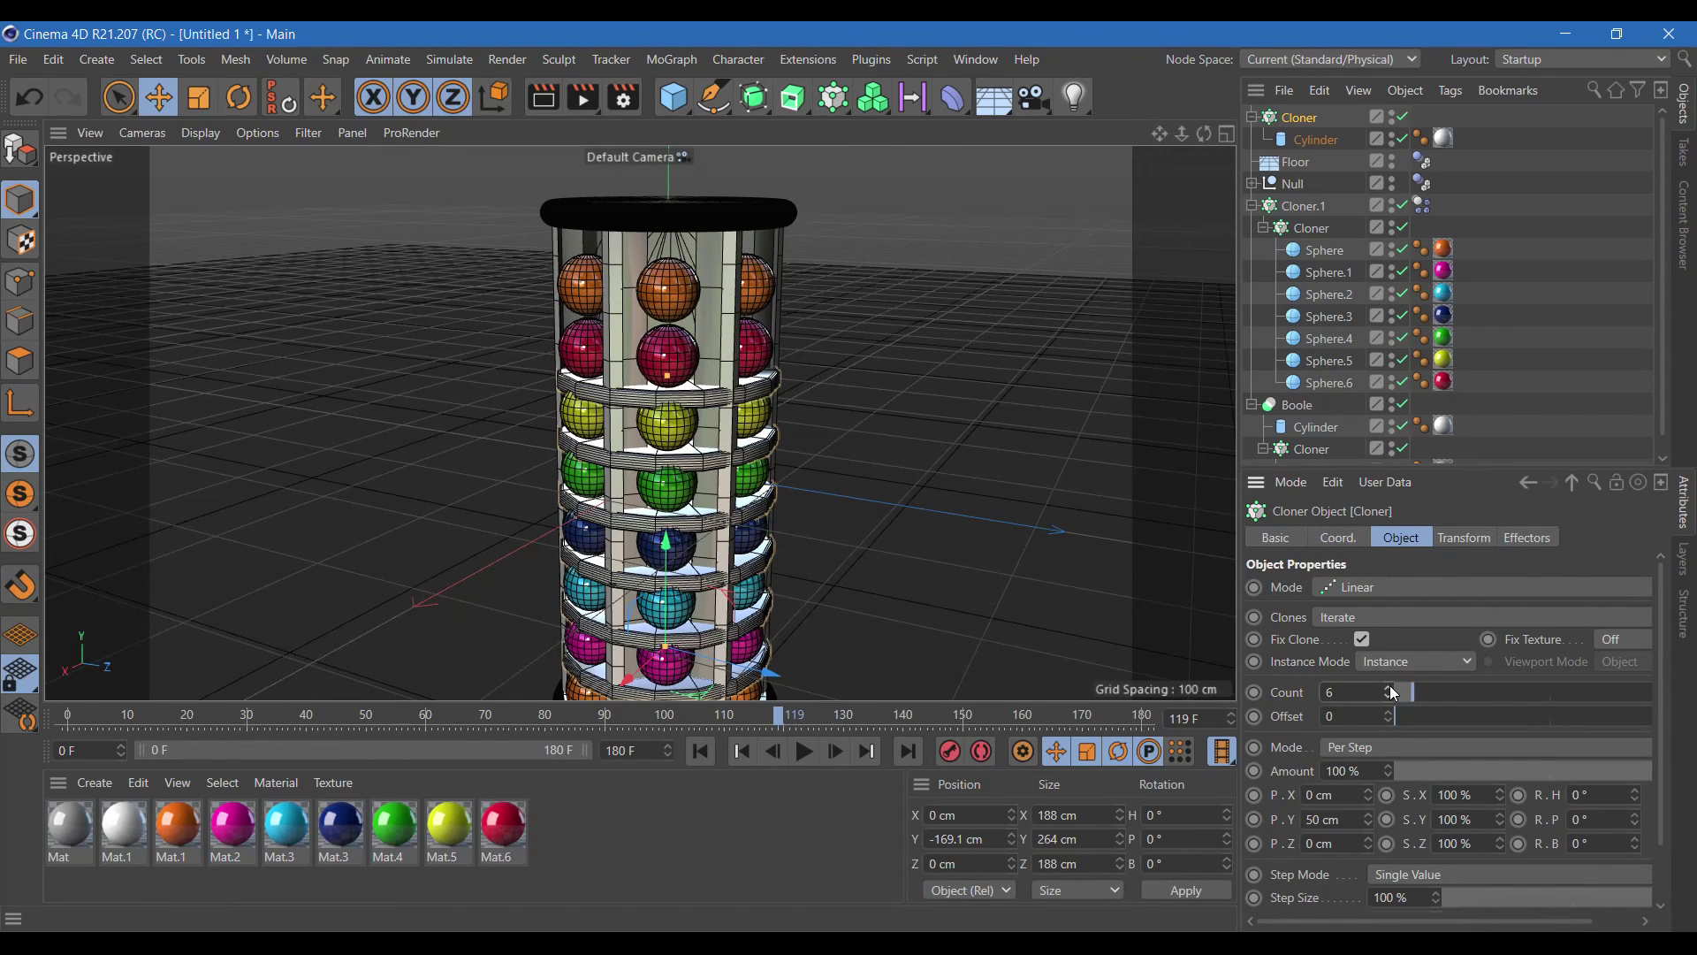
{"action": "left_click", "coordinate": [1391, 689]}
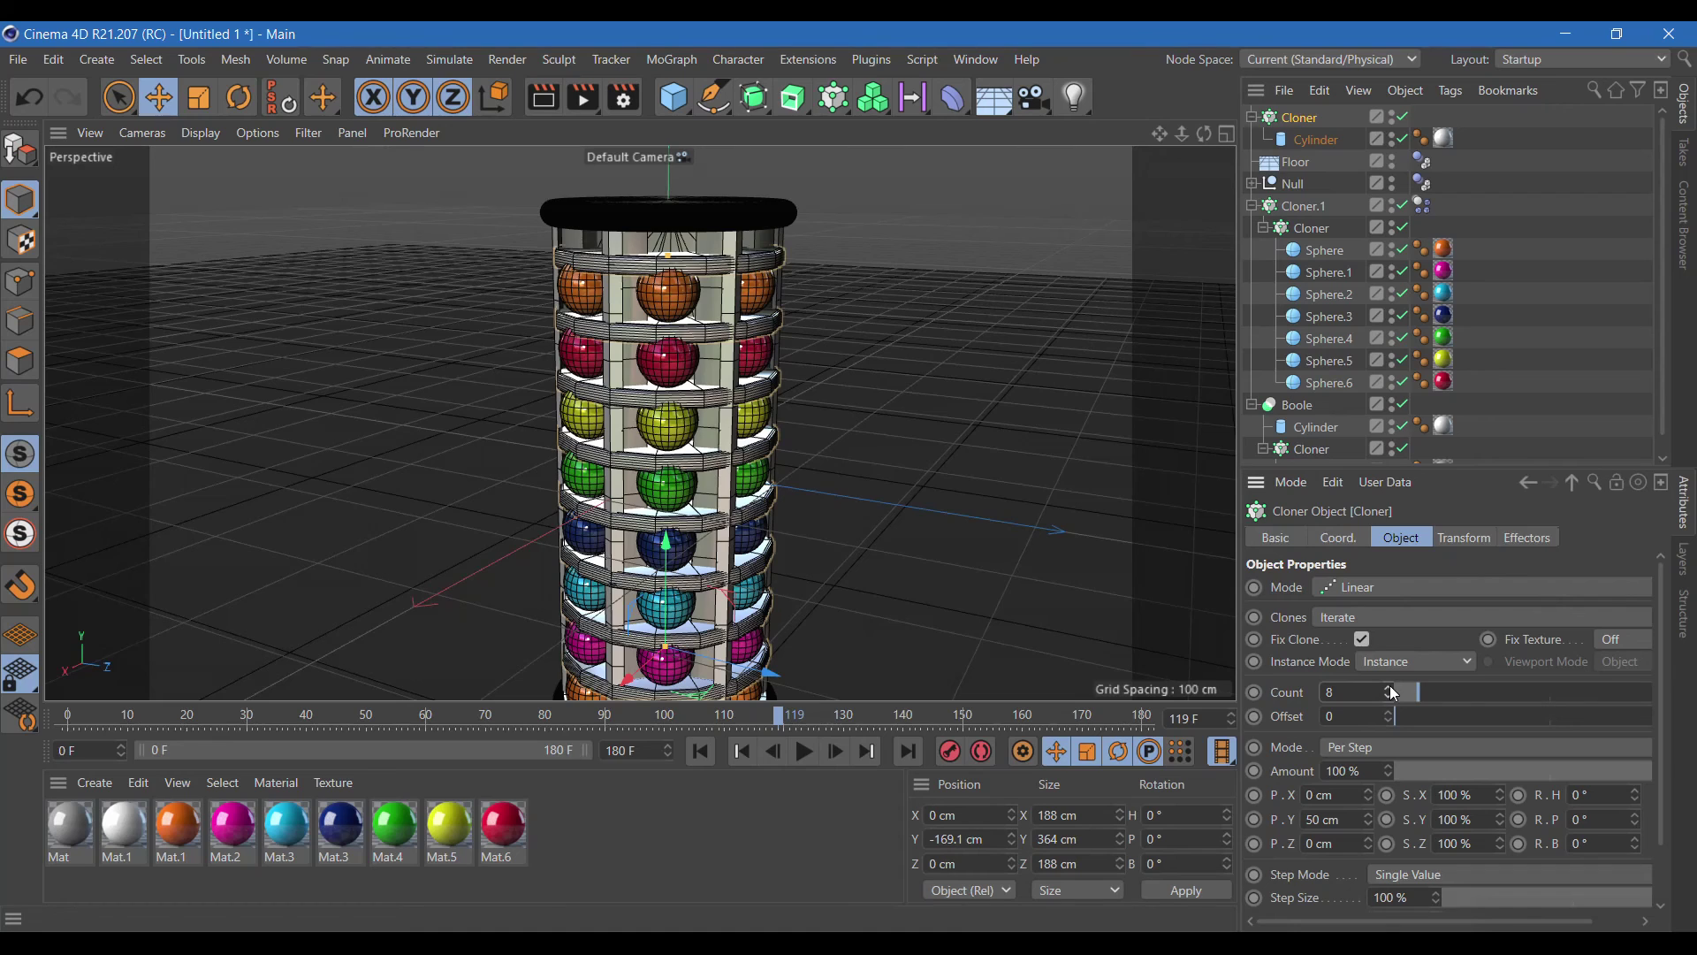
{"action": "left_click", "coordinate": [1367, 817]}
{"action": "left_click", "coordinate": [1366, 817]}
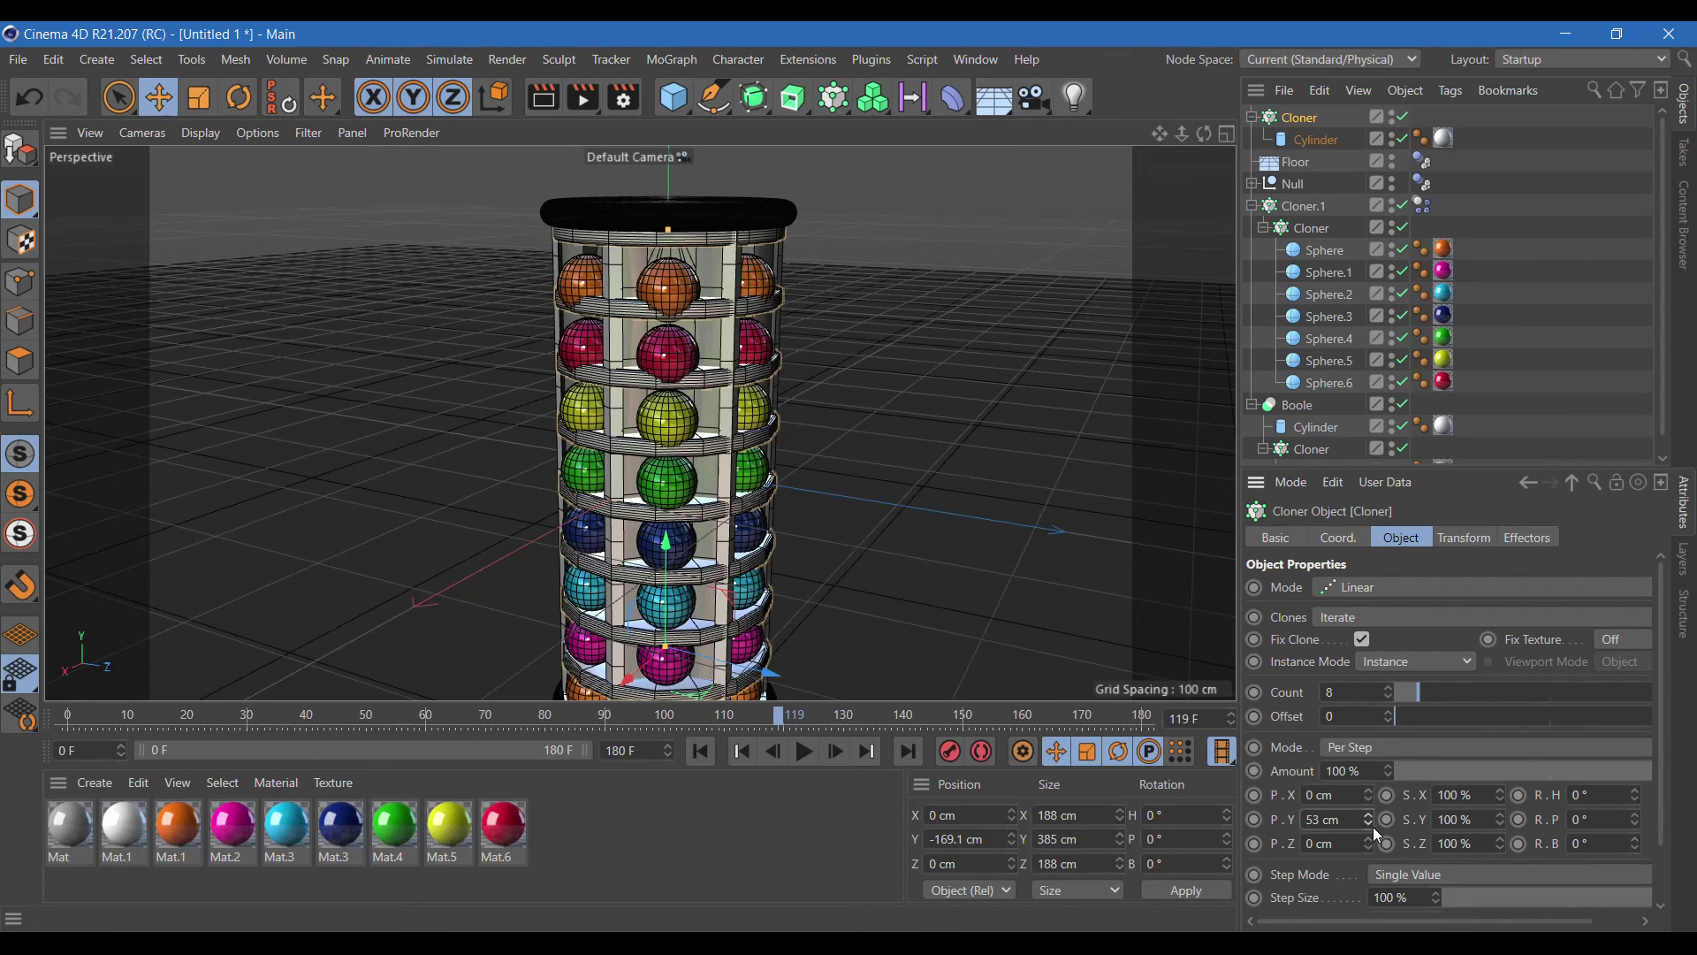
{"action": "left_click", "coordinate": [1370, 824]}
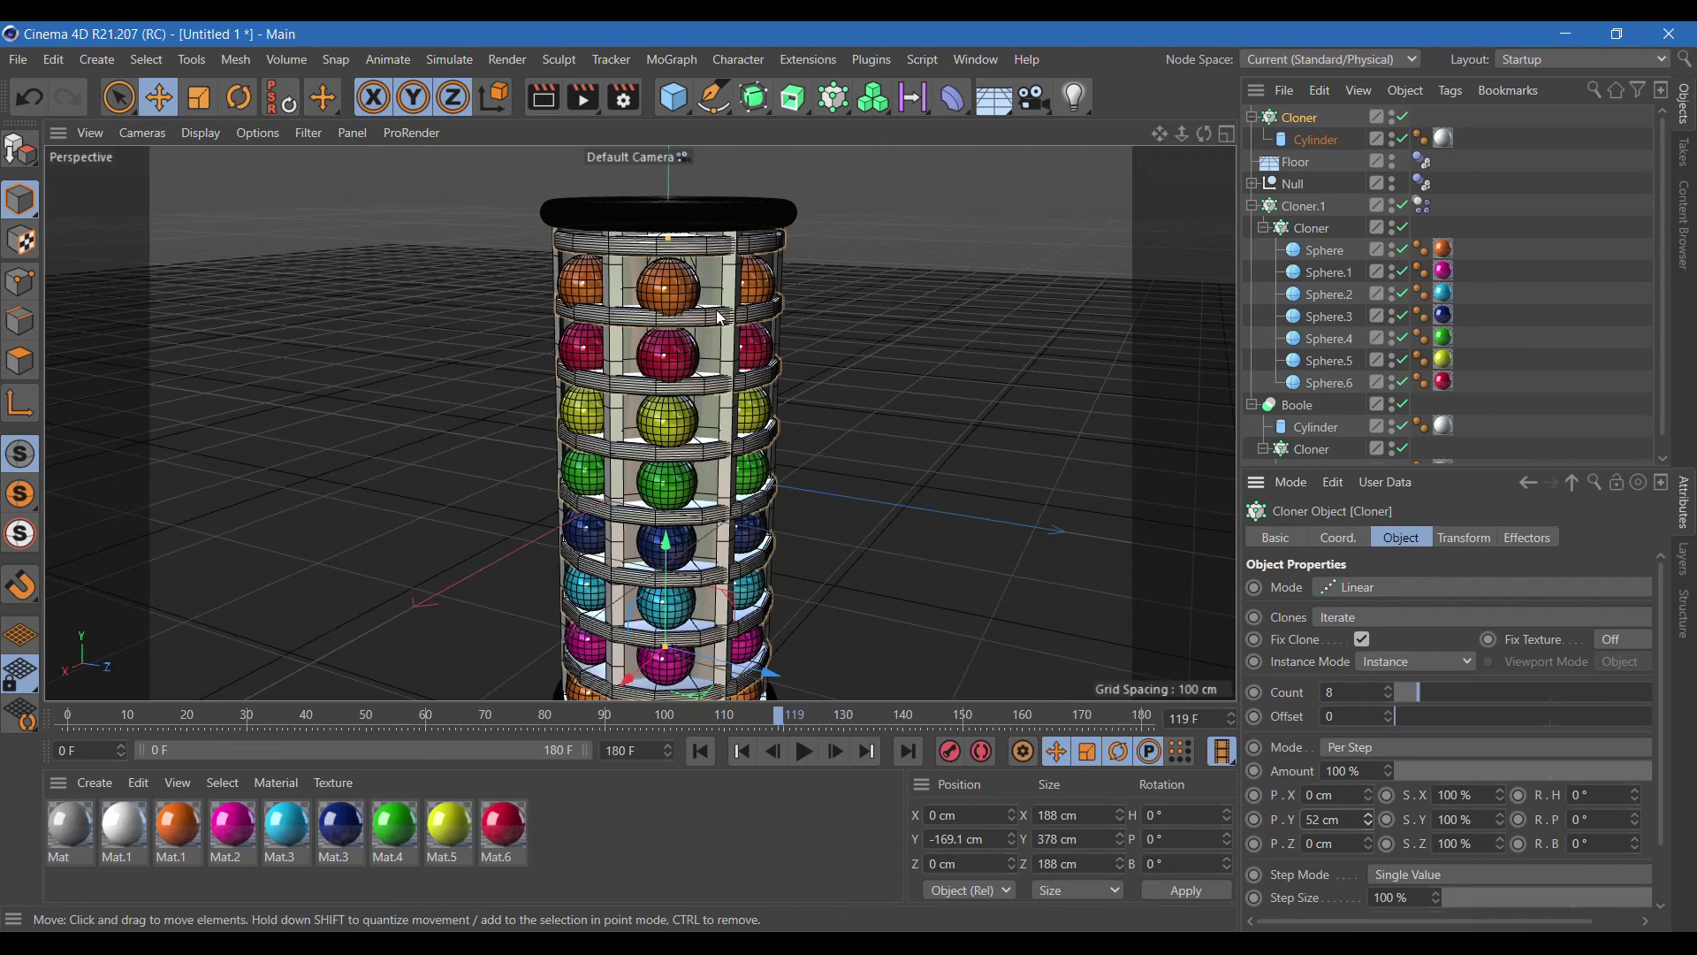
{"action": "left_click", "coordinate": [543, 98]}
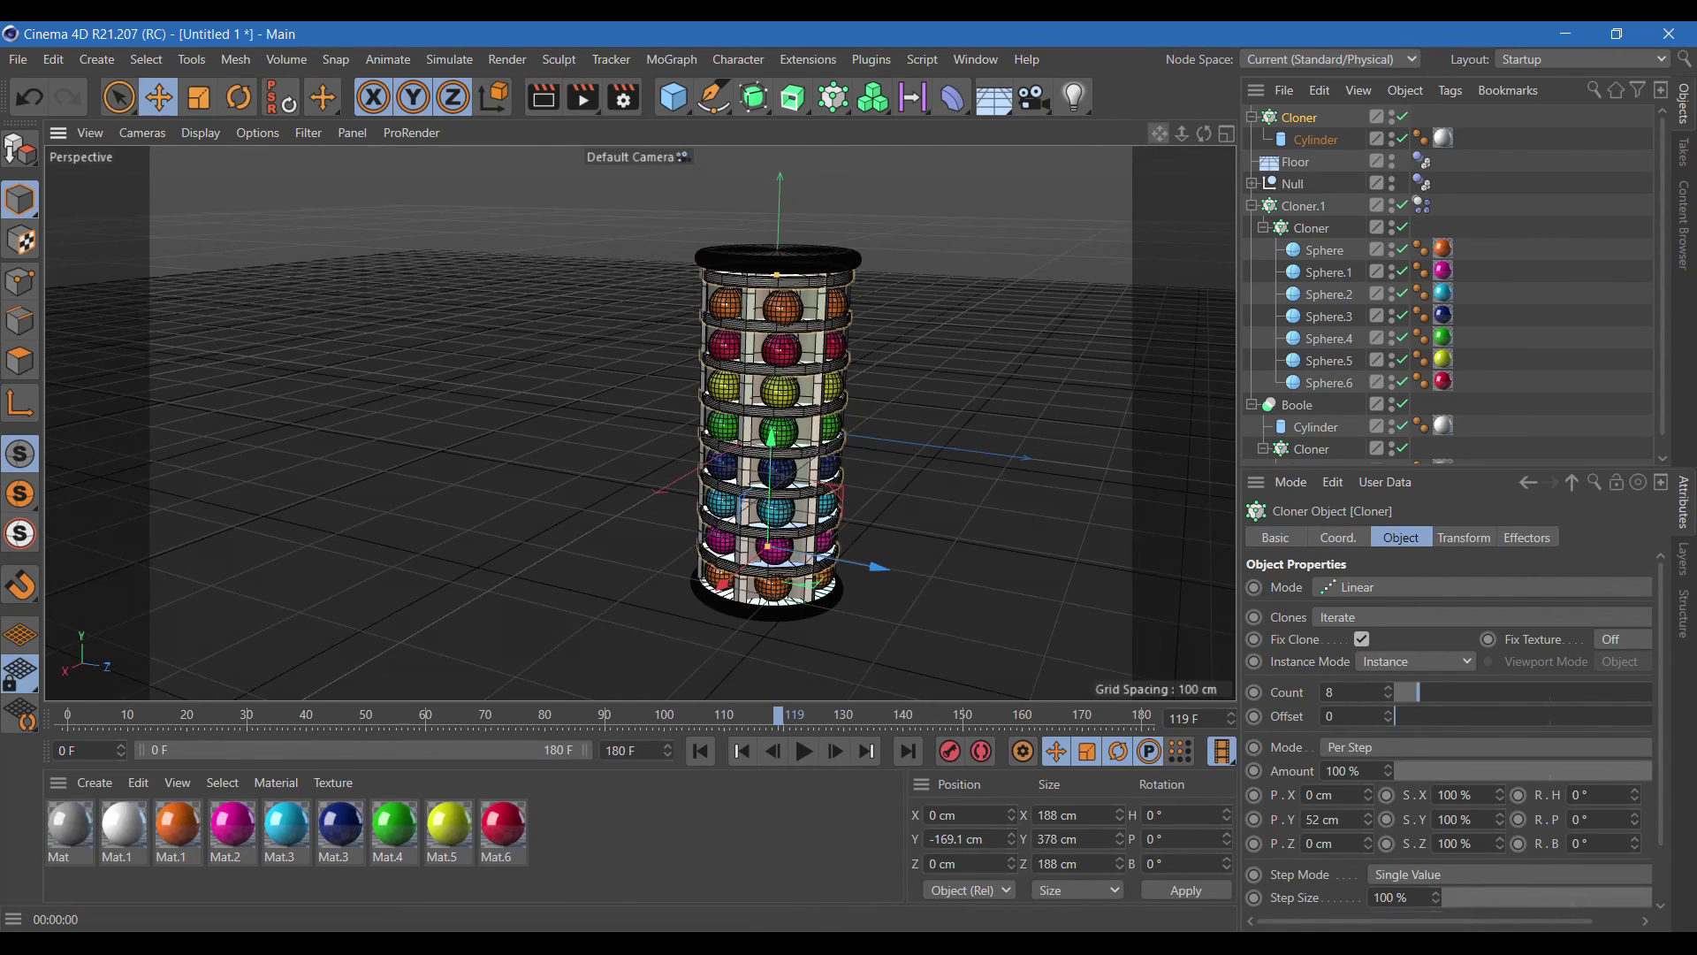
{"action": "left_click_drag", "start_coordinate": [1159, 134], "coordinate": [1027, 116]}
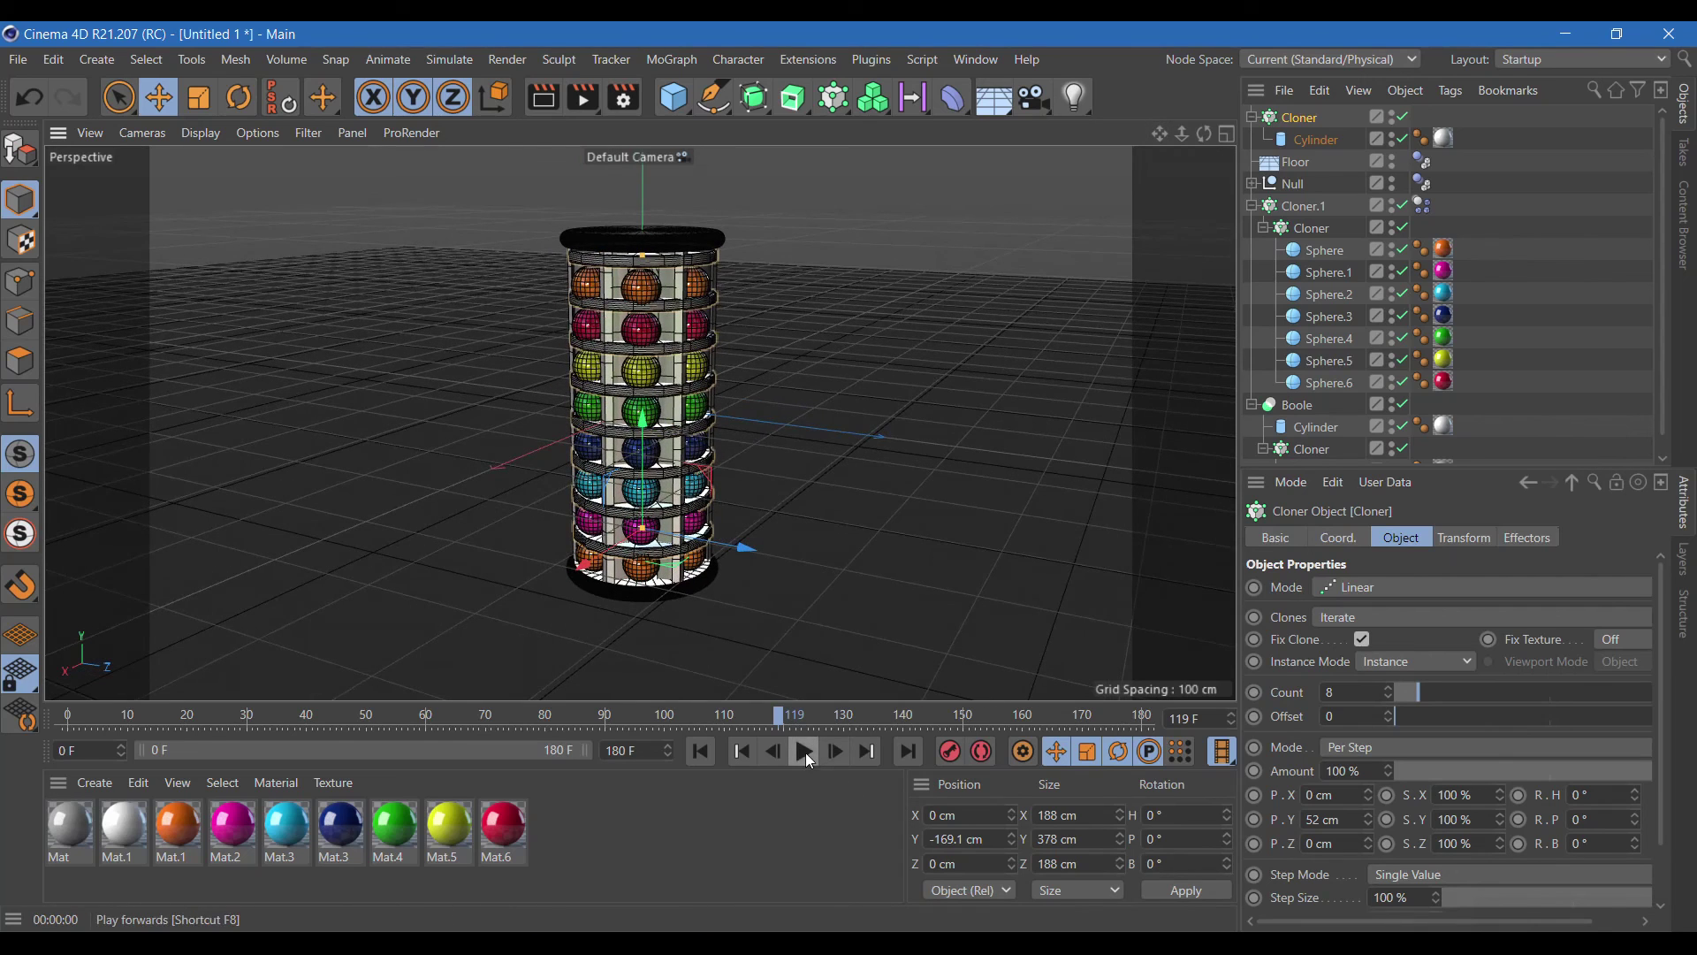
- Test-play the animation, then give the ring Cloner a Collider Body tag
{"action": "left_click", "coordinate": [805, 752]}
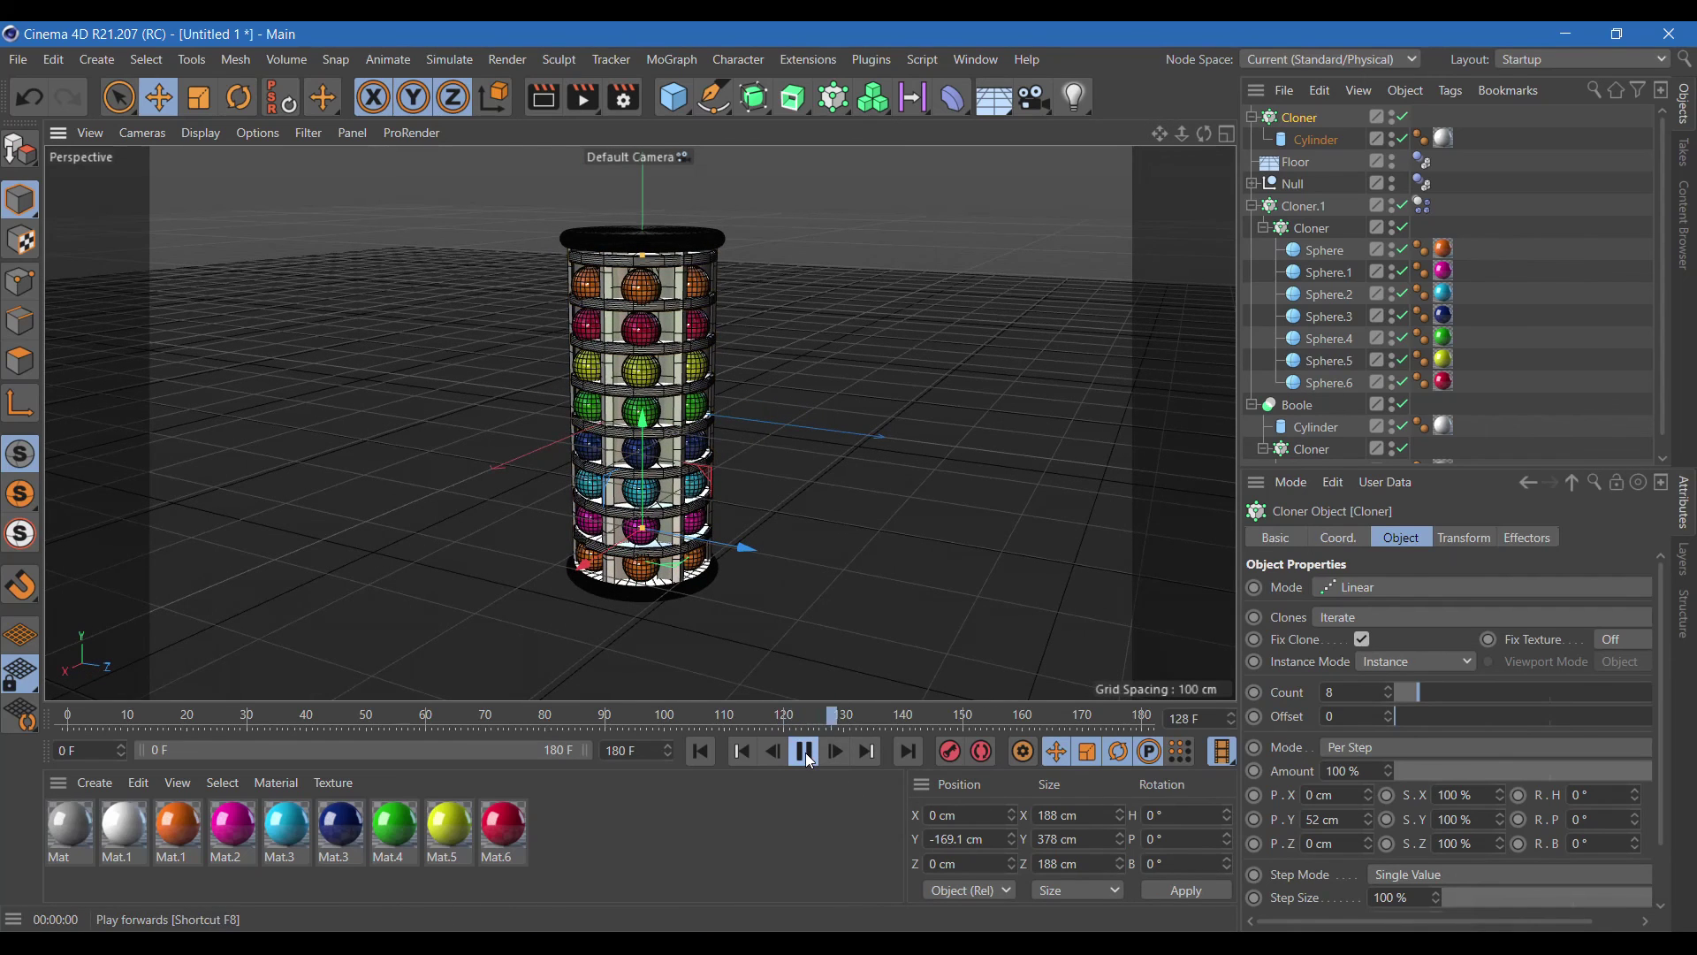
{"action": "left_click", "coordinate": [804, 751]}
{"action": "left_click", "coordinate": [1312, 140]}
{"action": "left_click", "coordinate": [1303, 120]}
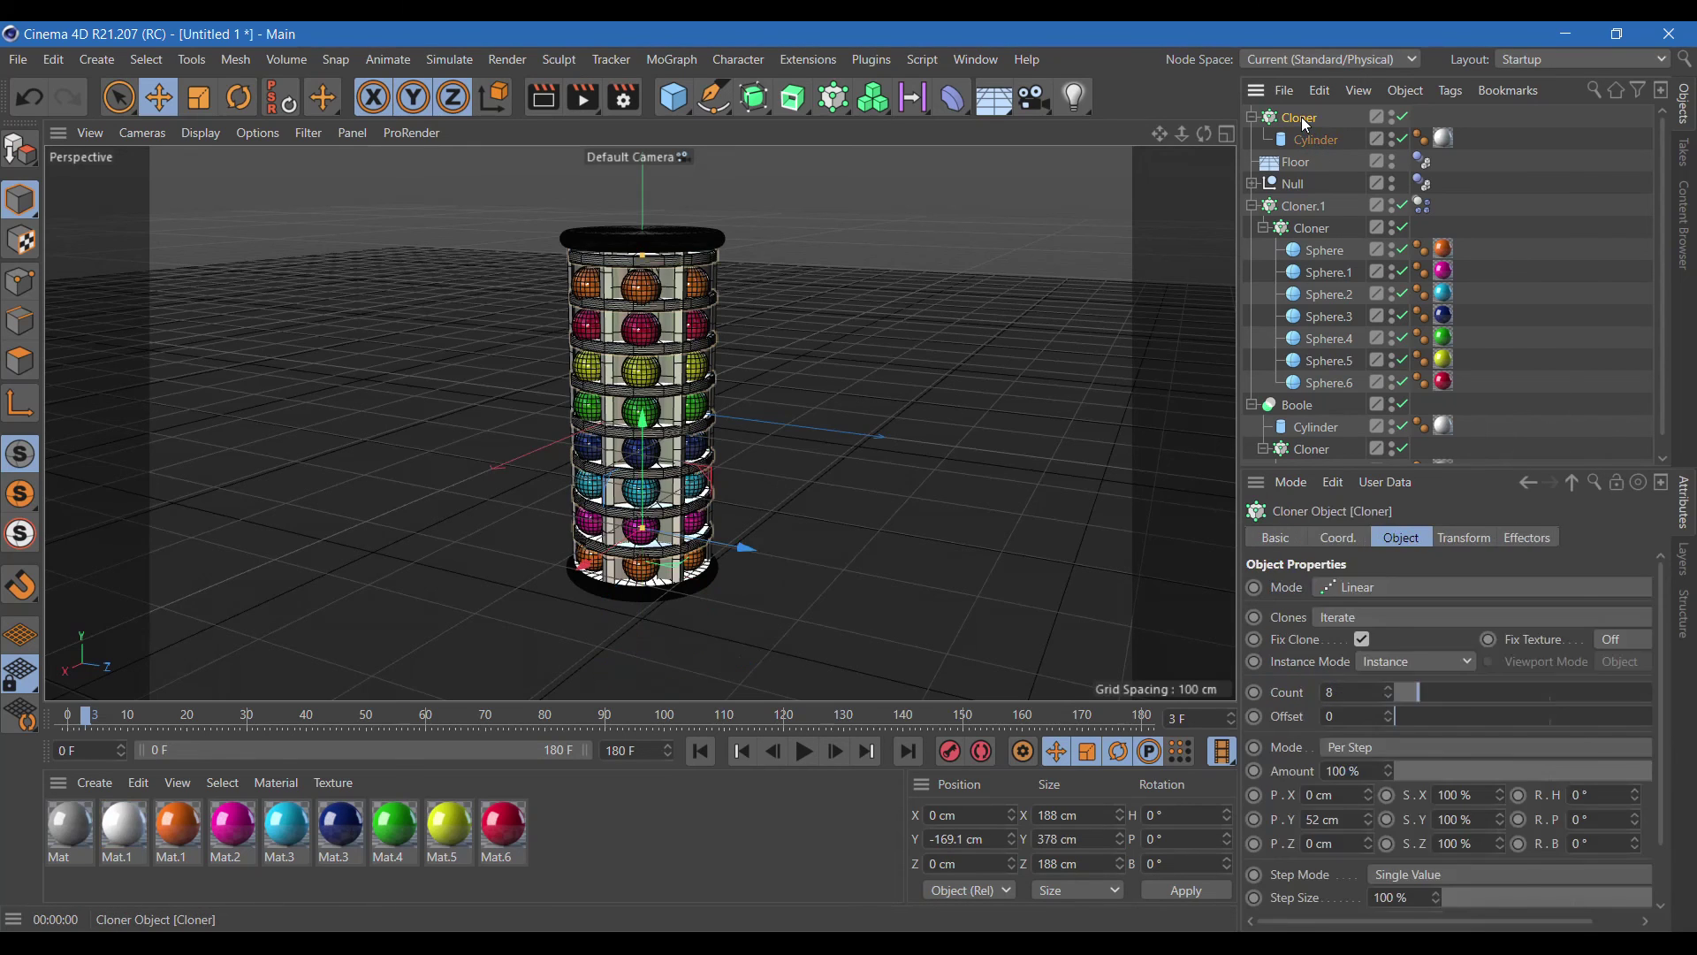
{"action": "right_click", "coordinate": [1303, 119]}
{"action": "mouse_move", "coordinate": [1374, 366]}
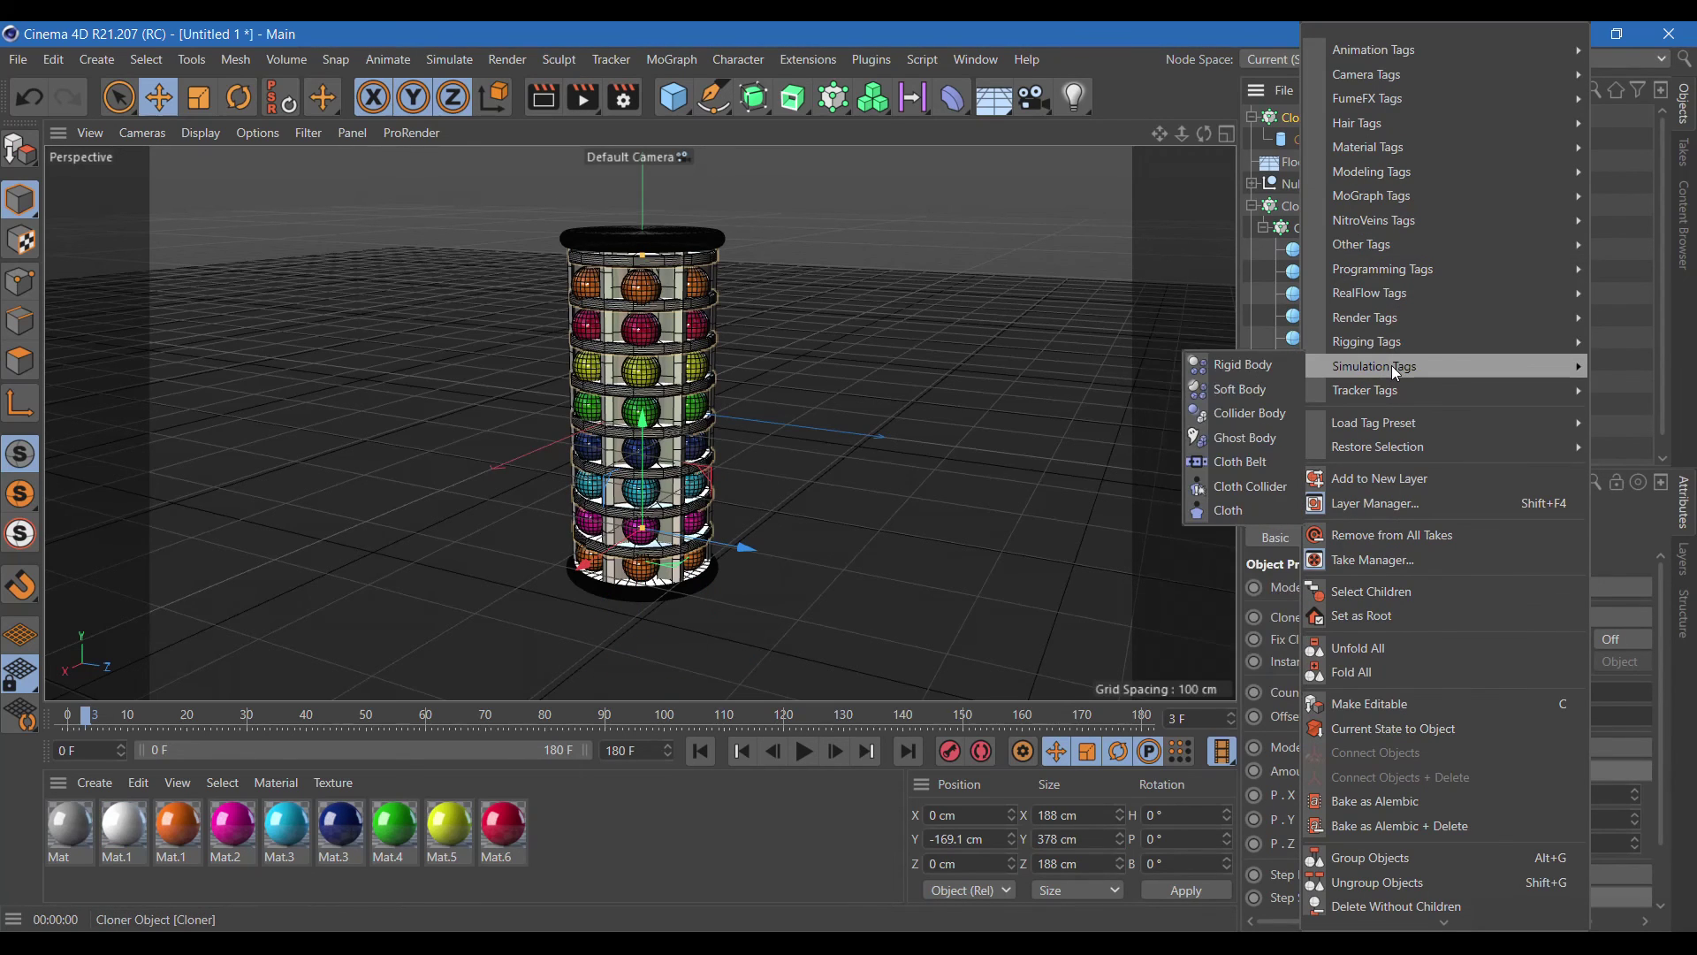
{"action": "left_click", "coordinate": [1254, 411]}
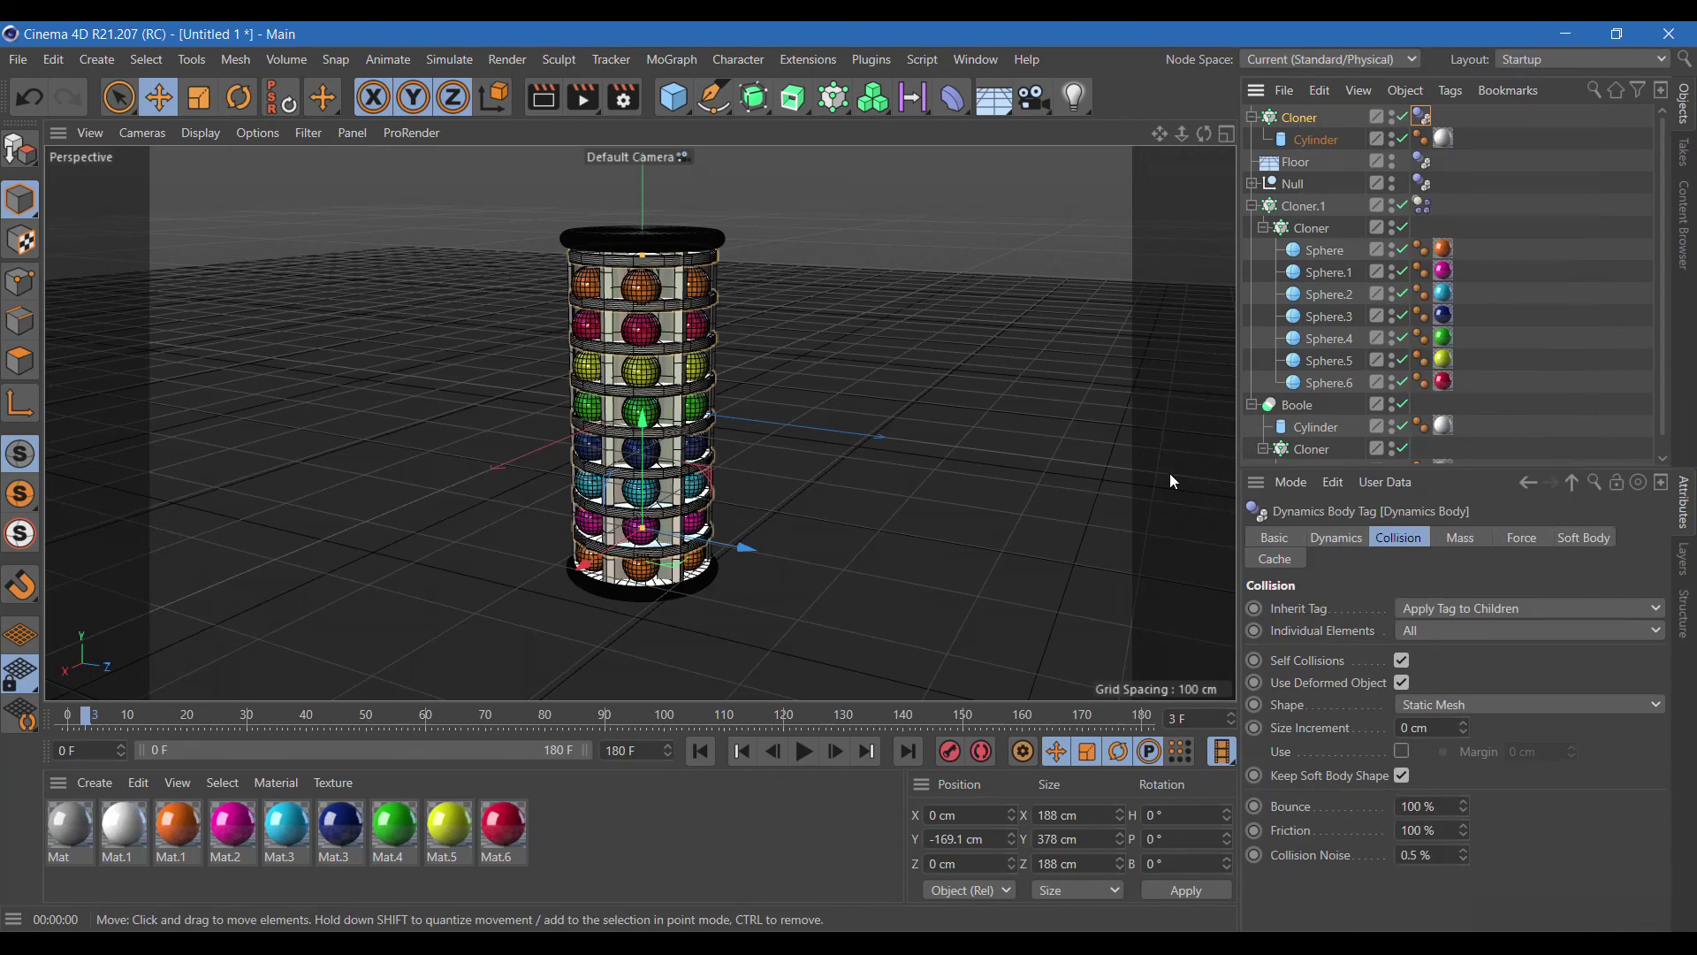
- Set the balls' Dynamics Body Inherit Tag to Apply Tag to Children, replay, and preview-render
{"action": "left_click", "coordinate": [1420, 208]}
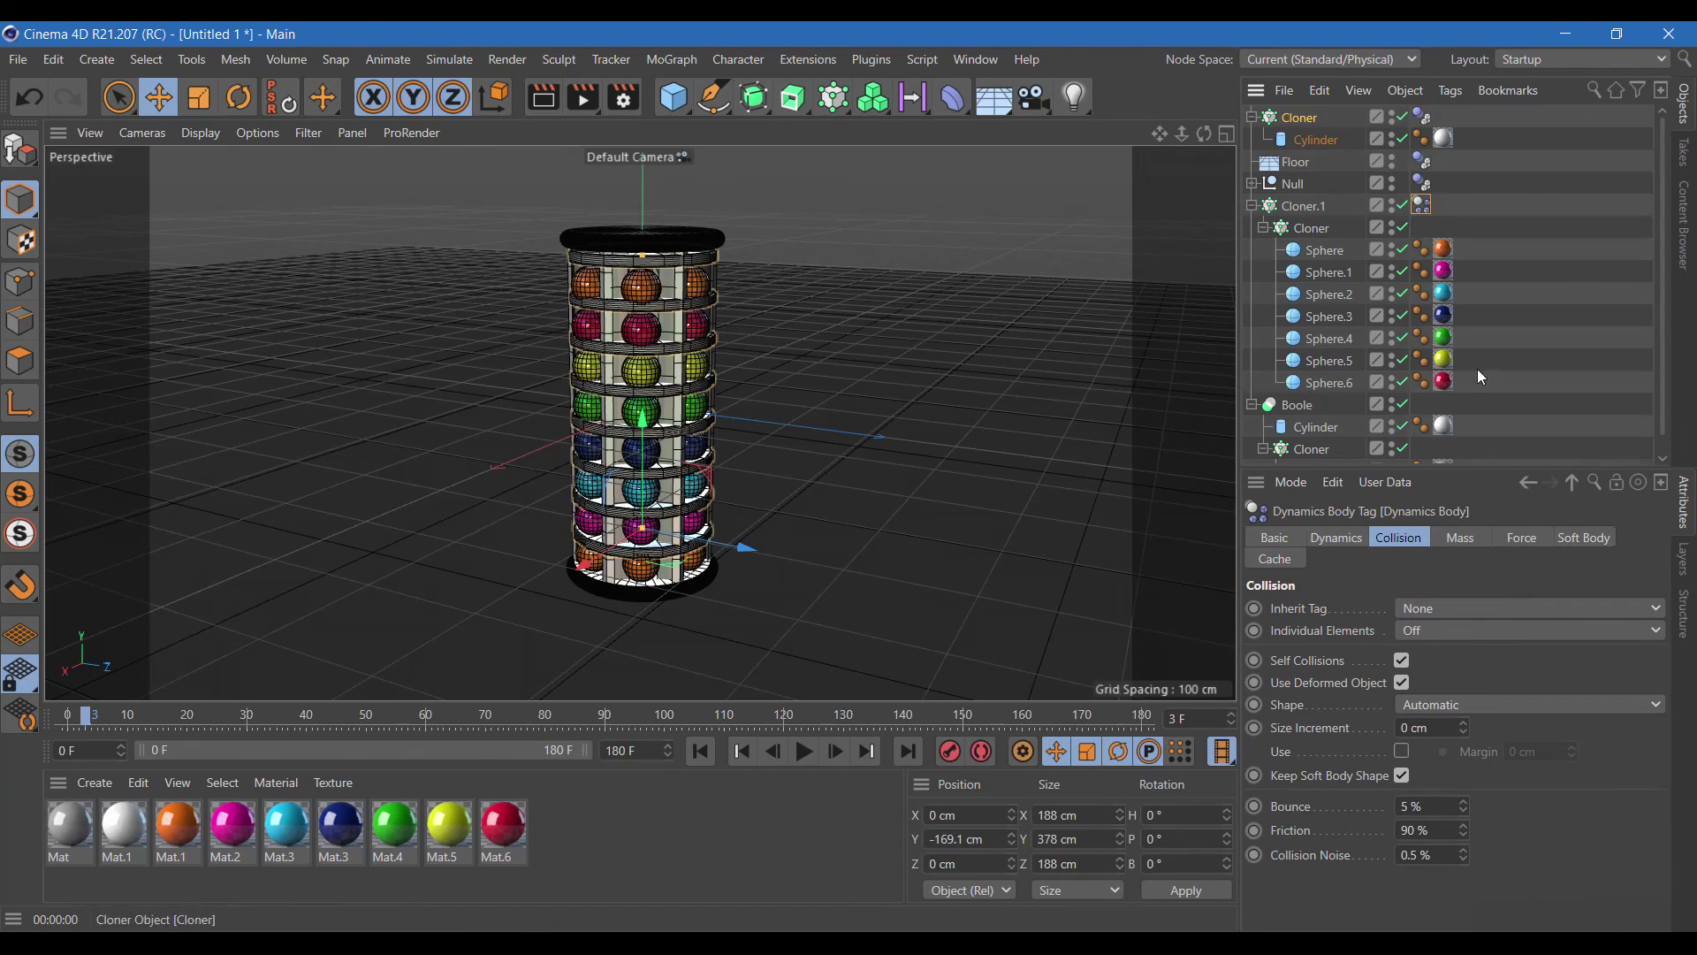
{"action": "left_click", "coordinate": [1439, 608]}
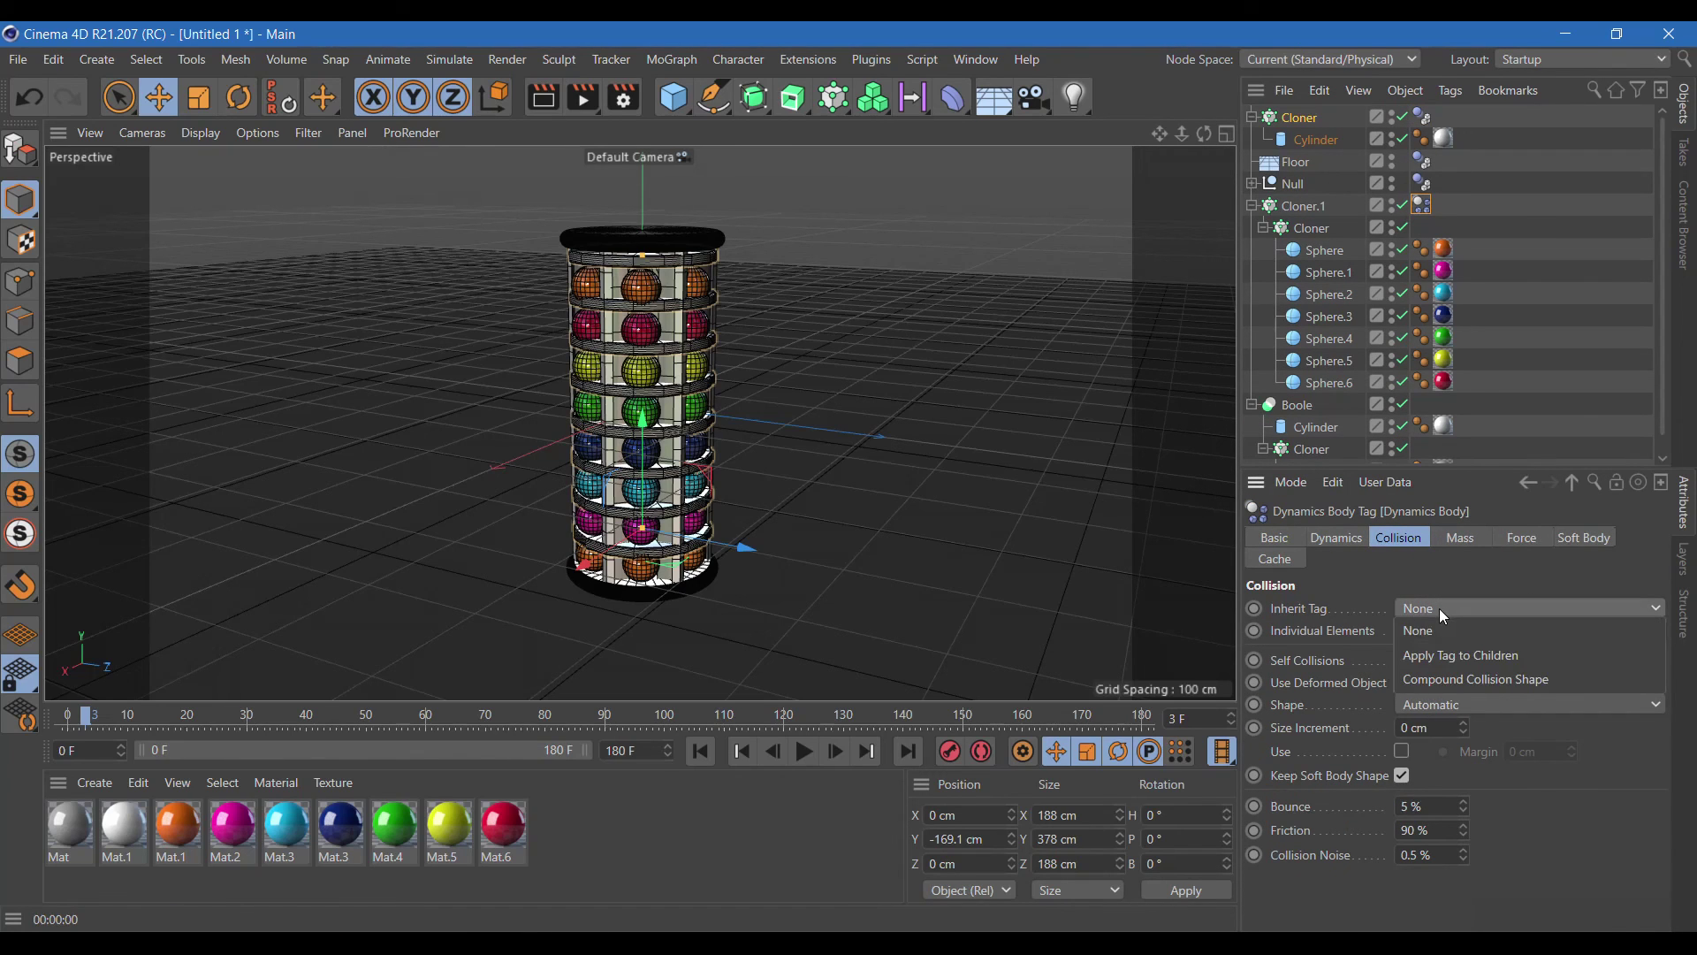
{"action": "left_click", "coordinate": [1439, 655]}
{"action": "left_click", "coordinate": [804, 754]}
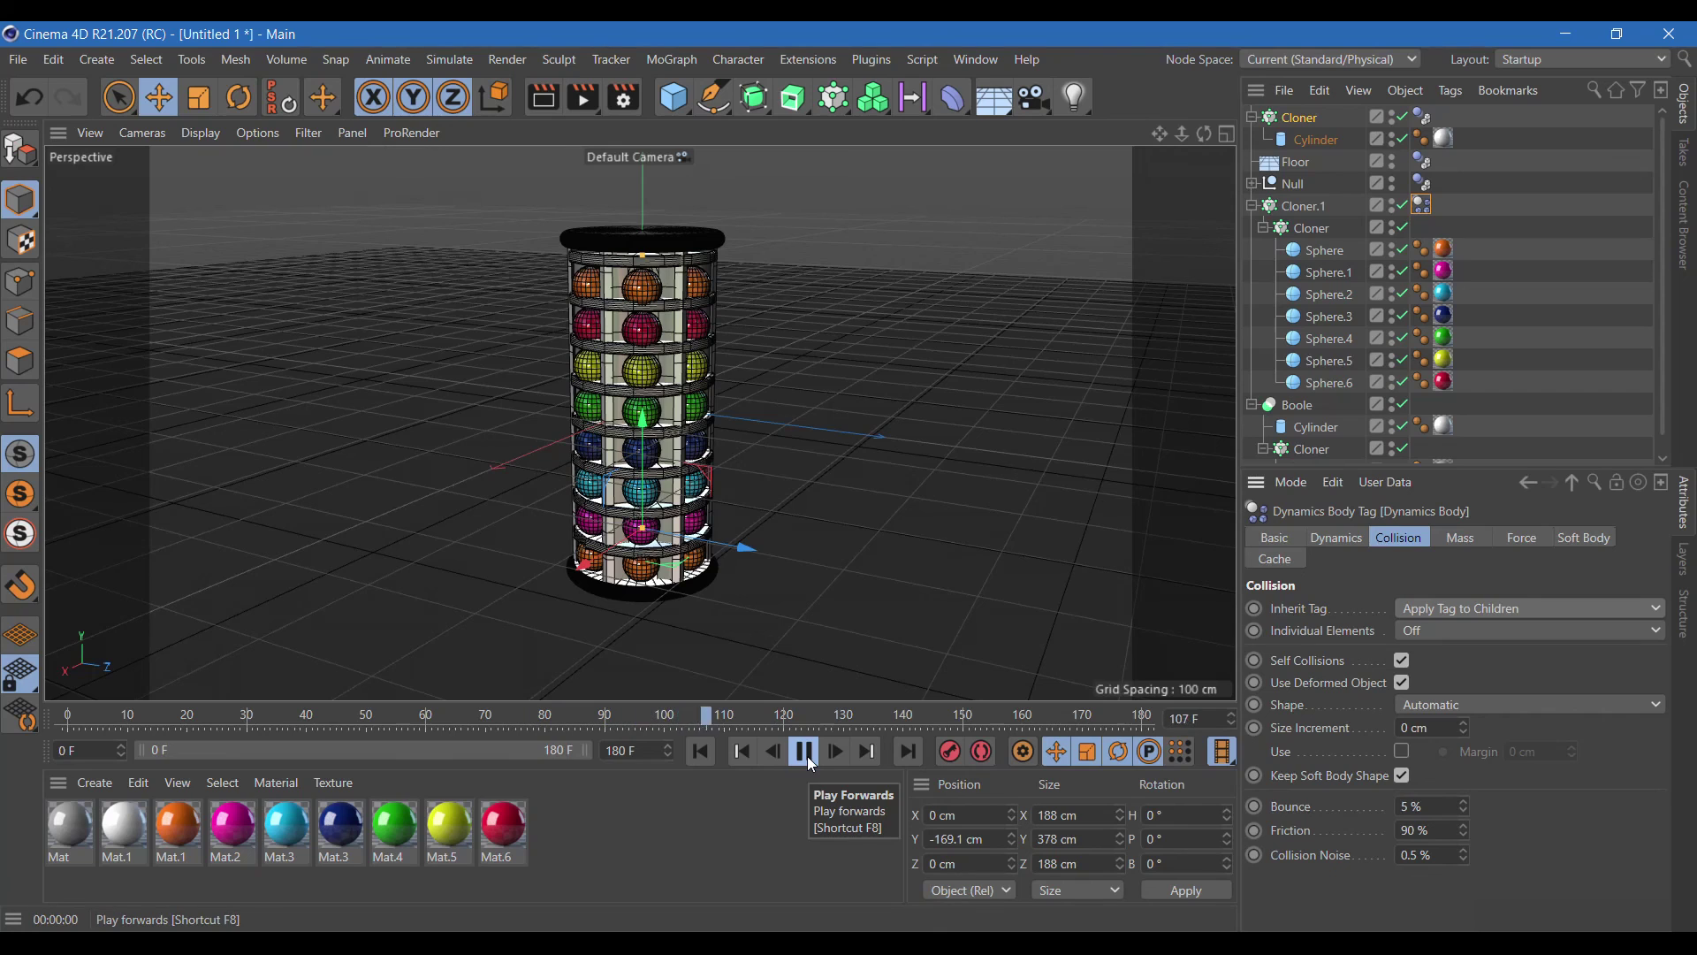
{"action": "left_click", "coordinate": [808, 756]}
{"action": "left_click", "coordinate": [544, 106]}
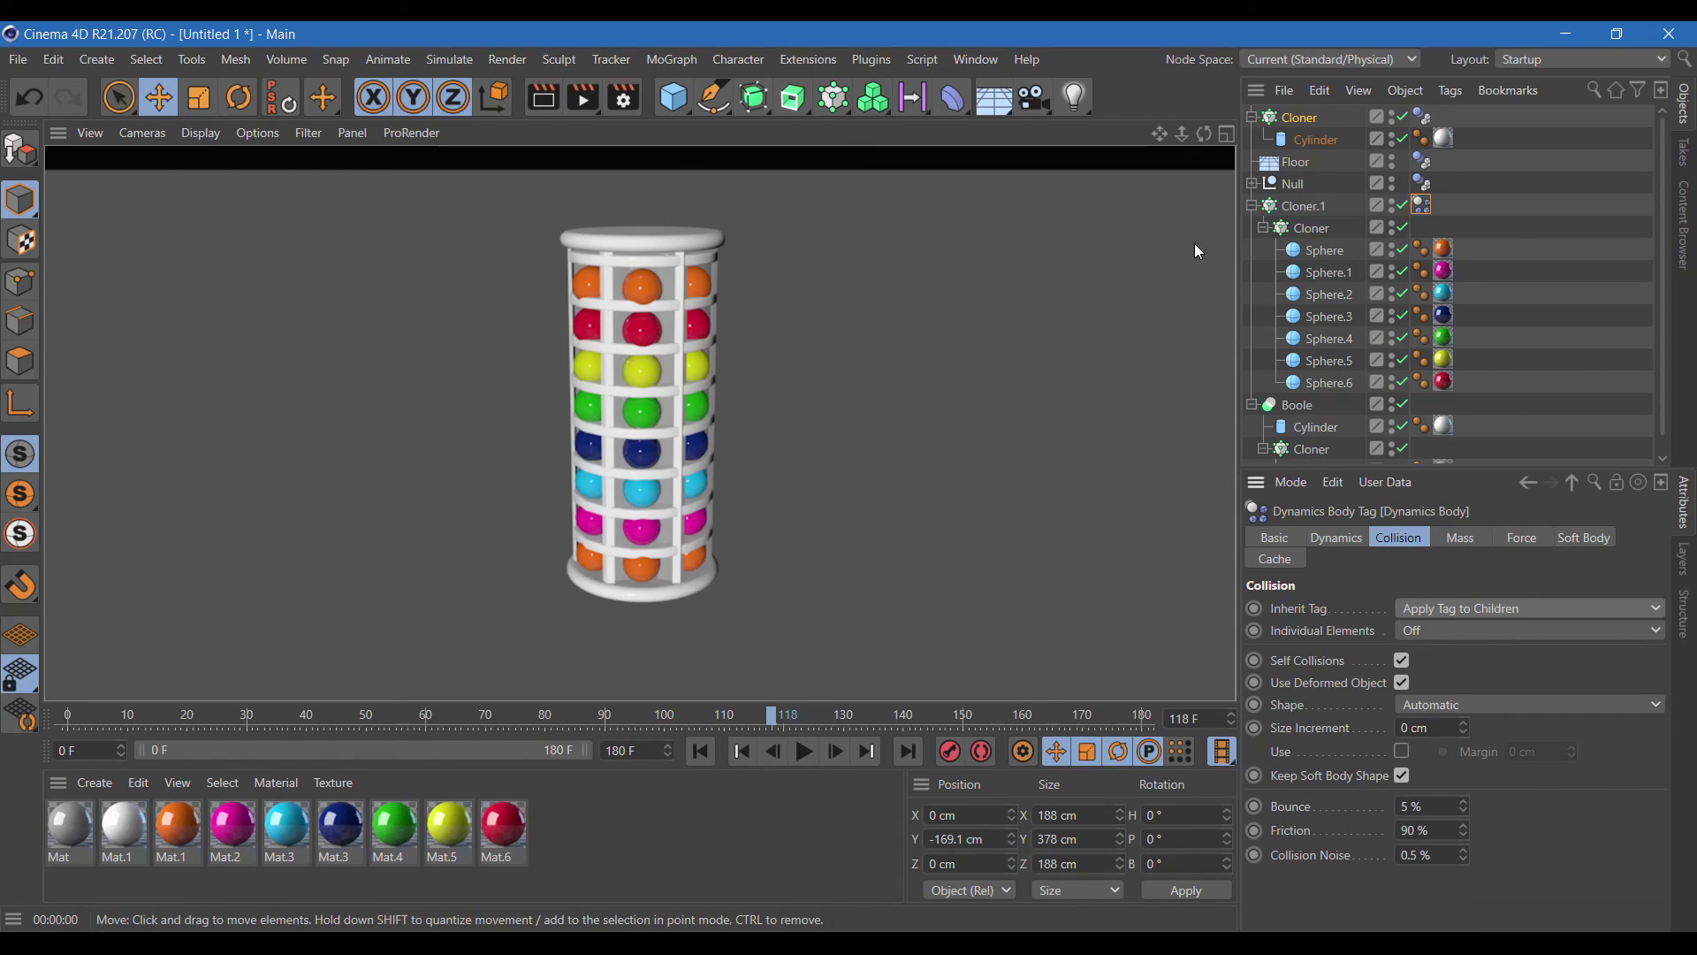
{"action": "mouse_move", "coordinate": [1204, 133]}
{"action": "left_mouse_down"}
{"action": "mouse_move", "coordinate": [1149, 141]}
{"action": "mouse_move", "coordinate": [1204, 133]}
{"action": "left_mouse_up"}
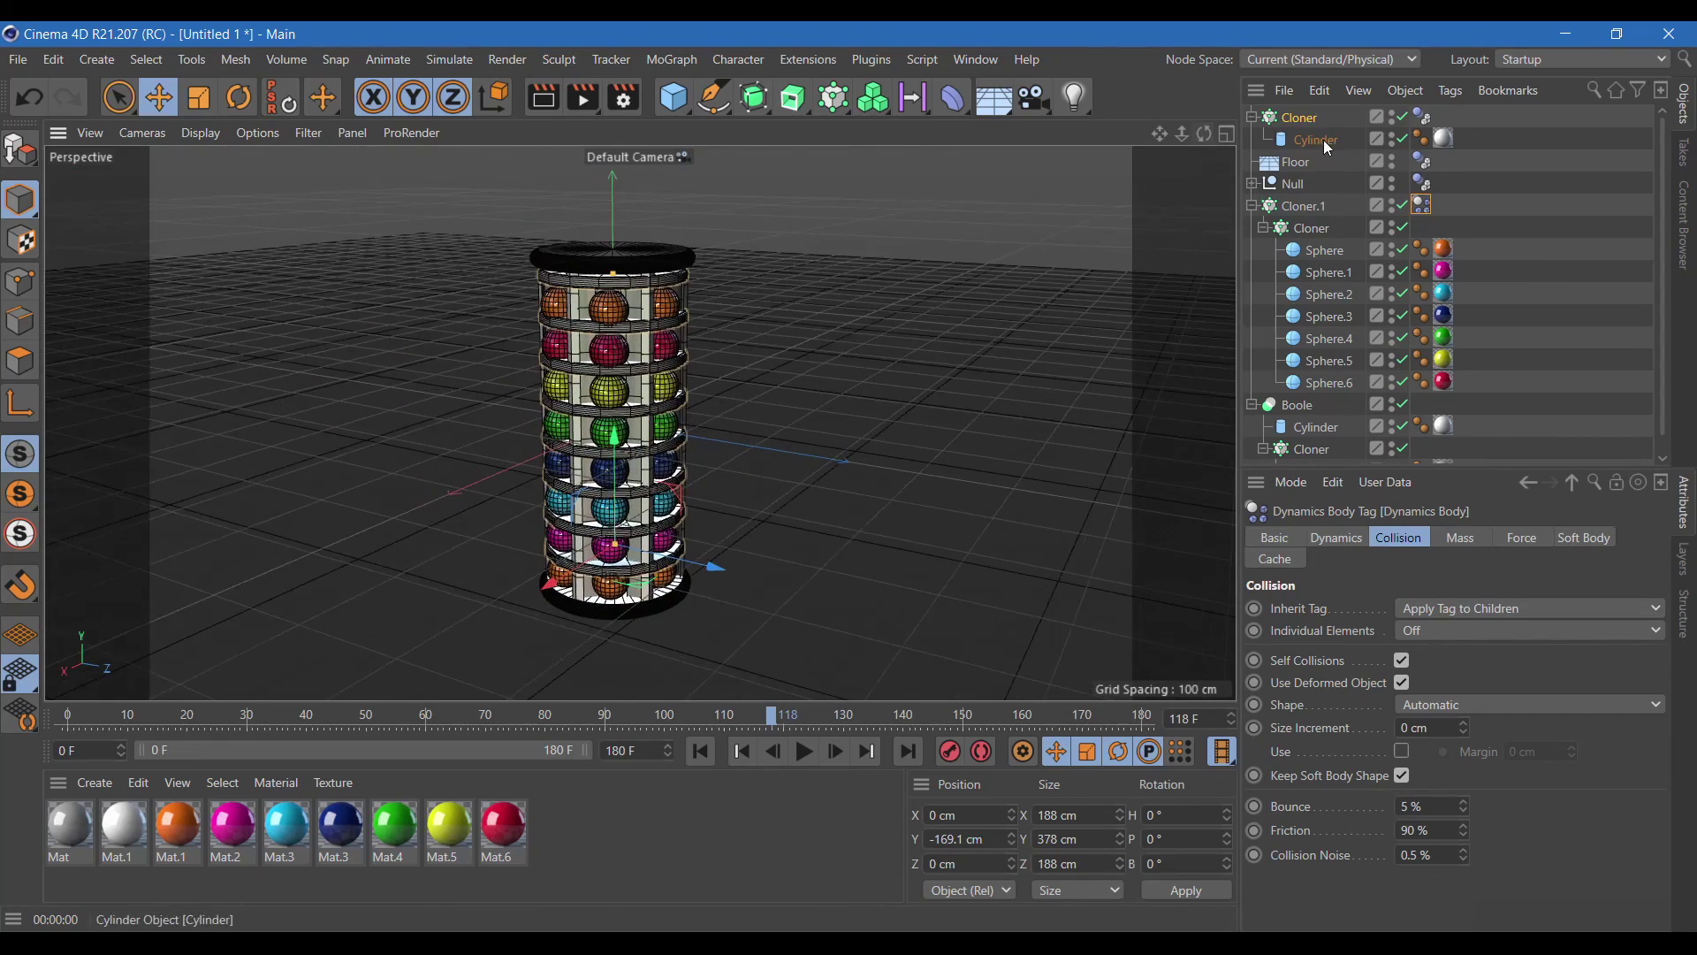
- Hide the Floor in the editor, preview-render, and test-play the simulation
{"action": "left_click", "coordinate": [1393, 157]}
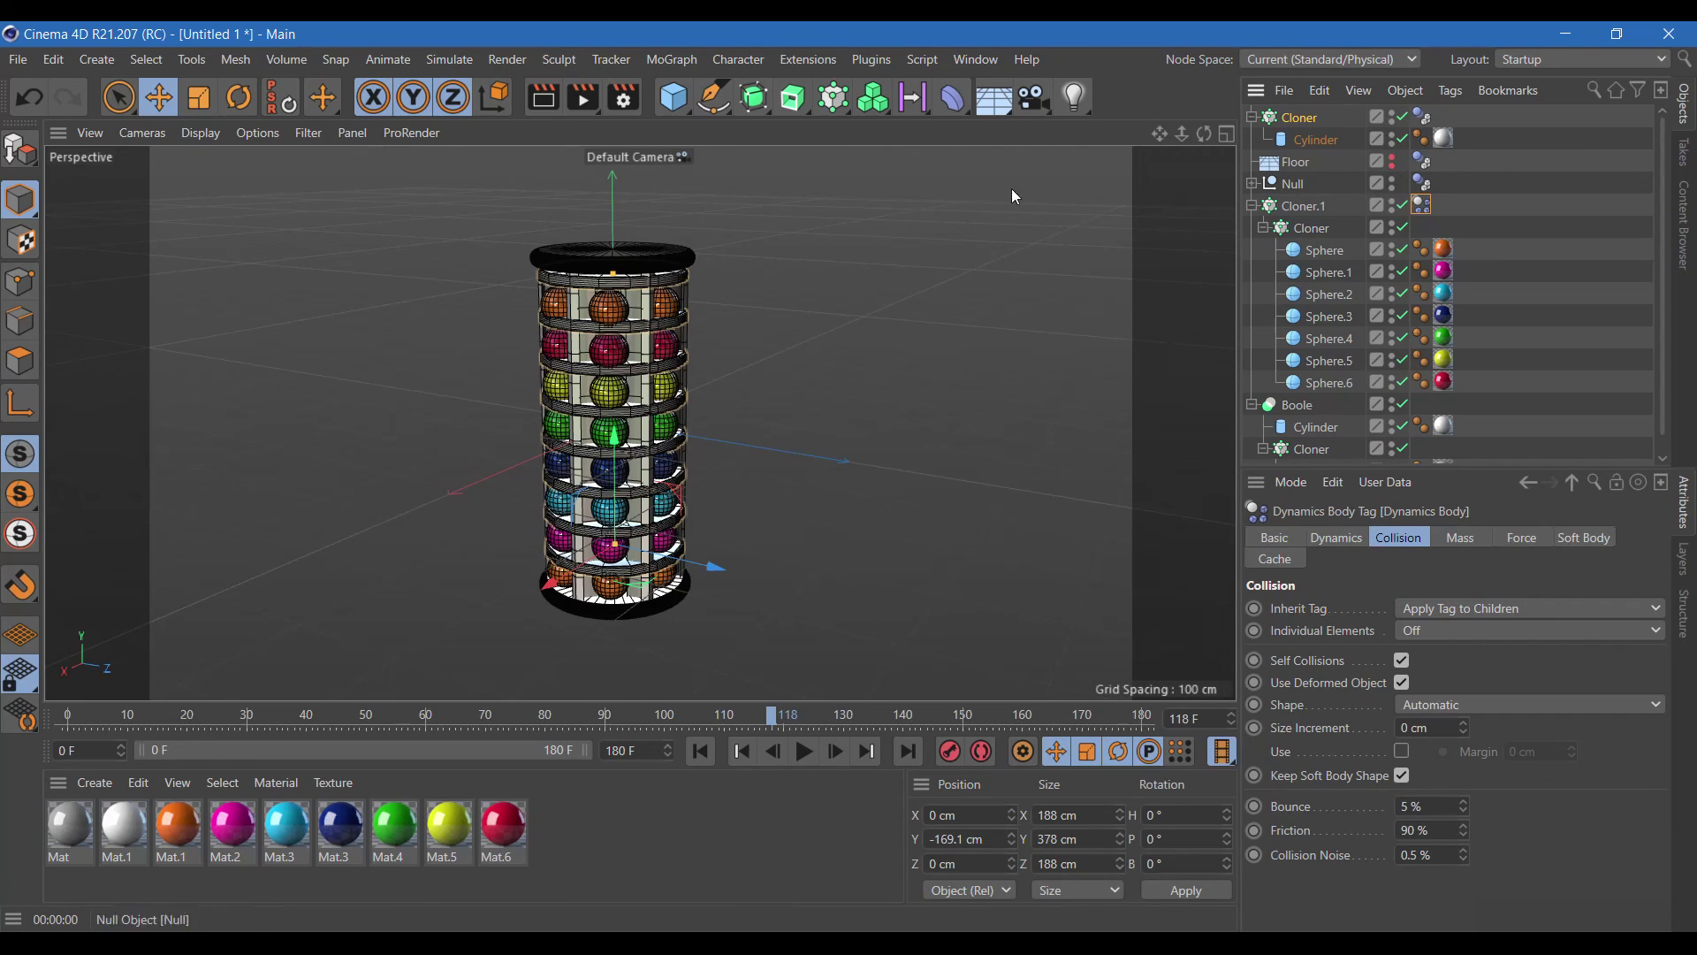
{"action": "left_click", "coordinate": [541, 111]}
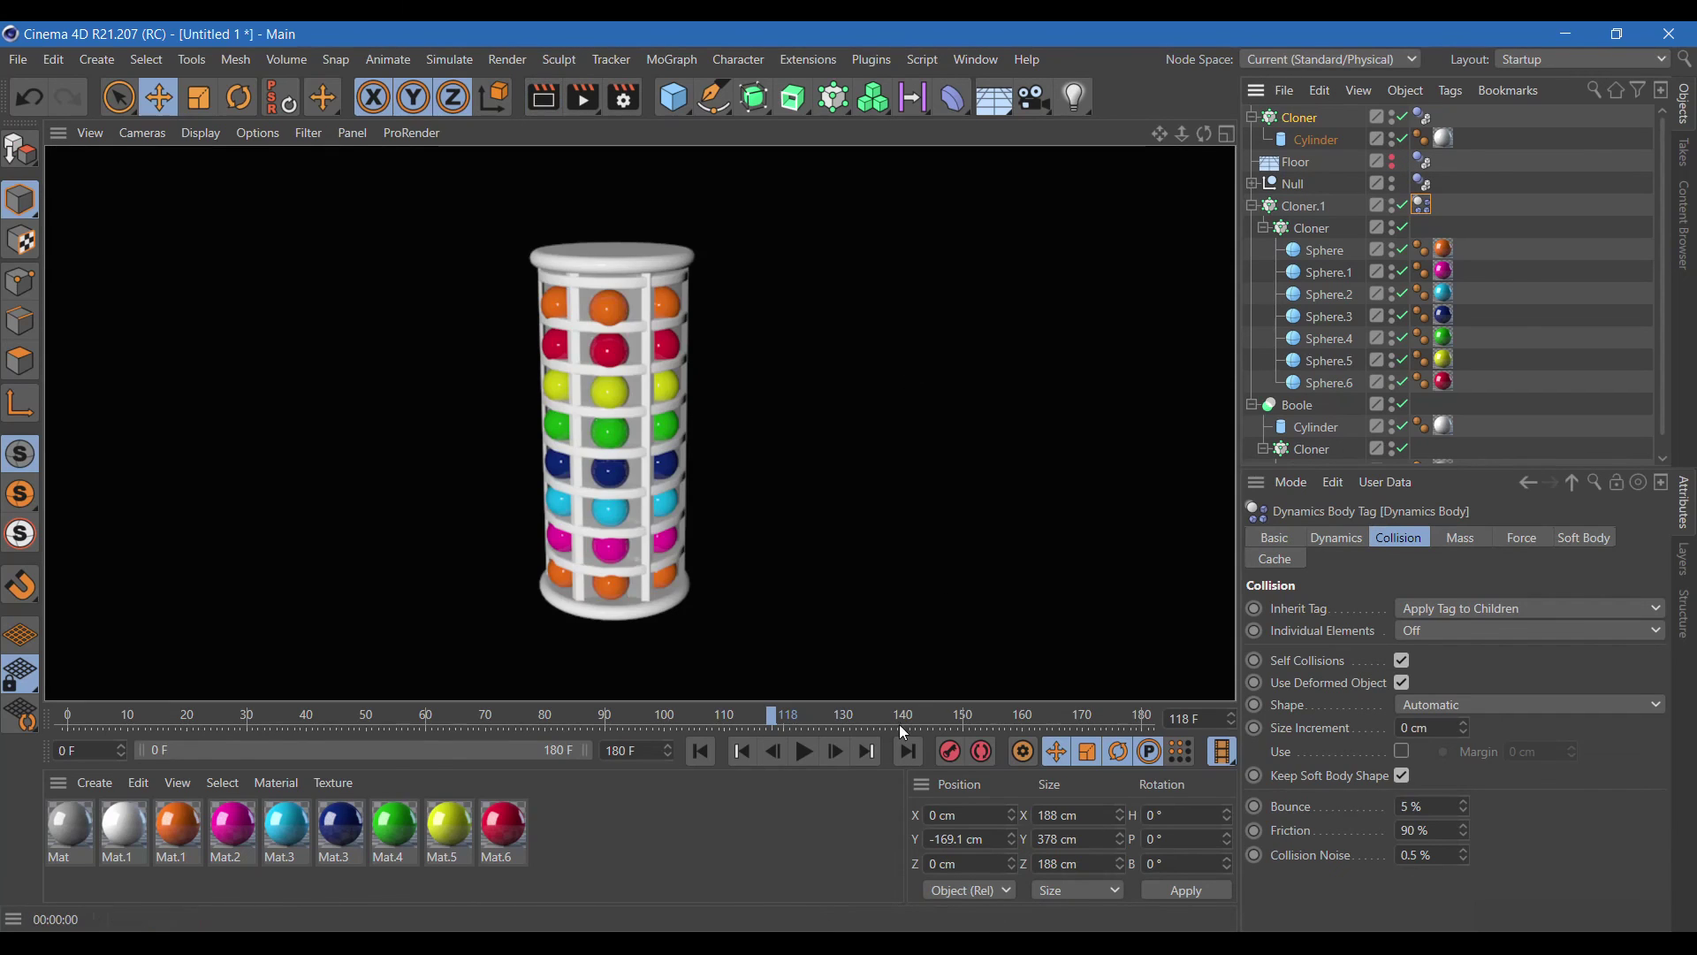
{"action": "left_click", "coordinate": [804, 754]}
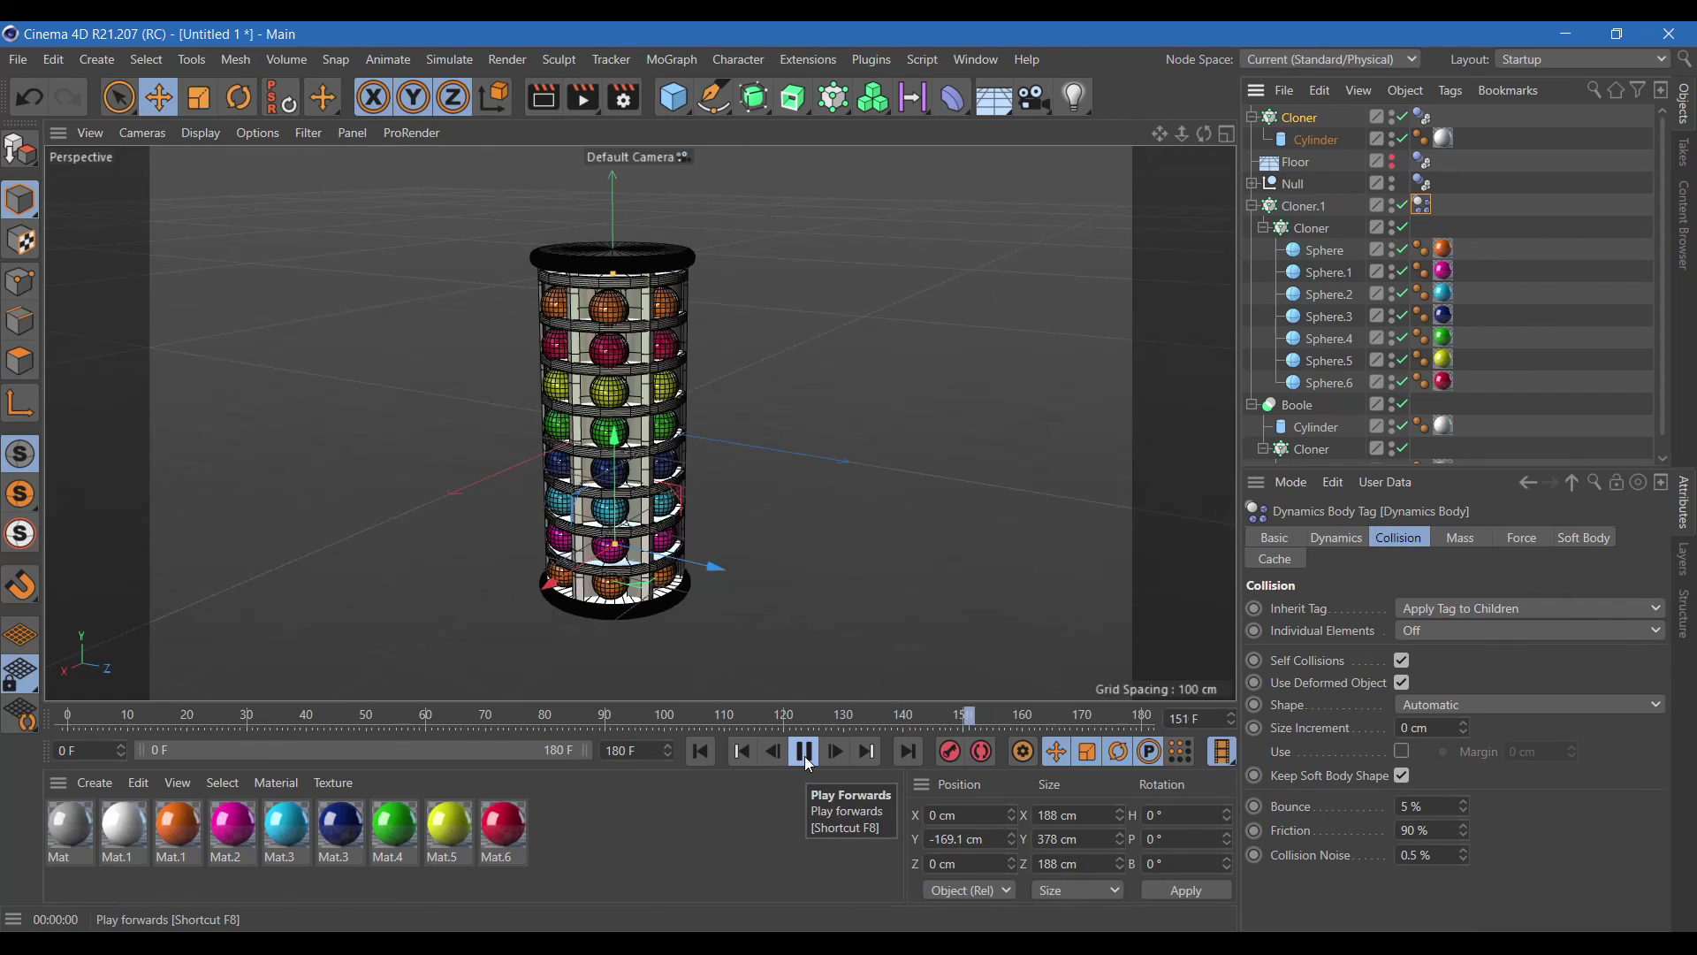
{"action": "left_click", "coordinate": [806, 753]}
- Set Dynamics Body Individual Elements to All, replay from the start, preview-render, and rewind to frame 0
{"action": "left_click", "coordinate": [1455, 627]}
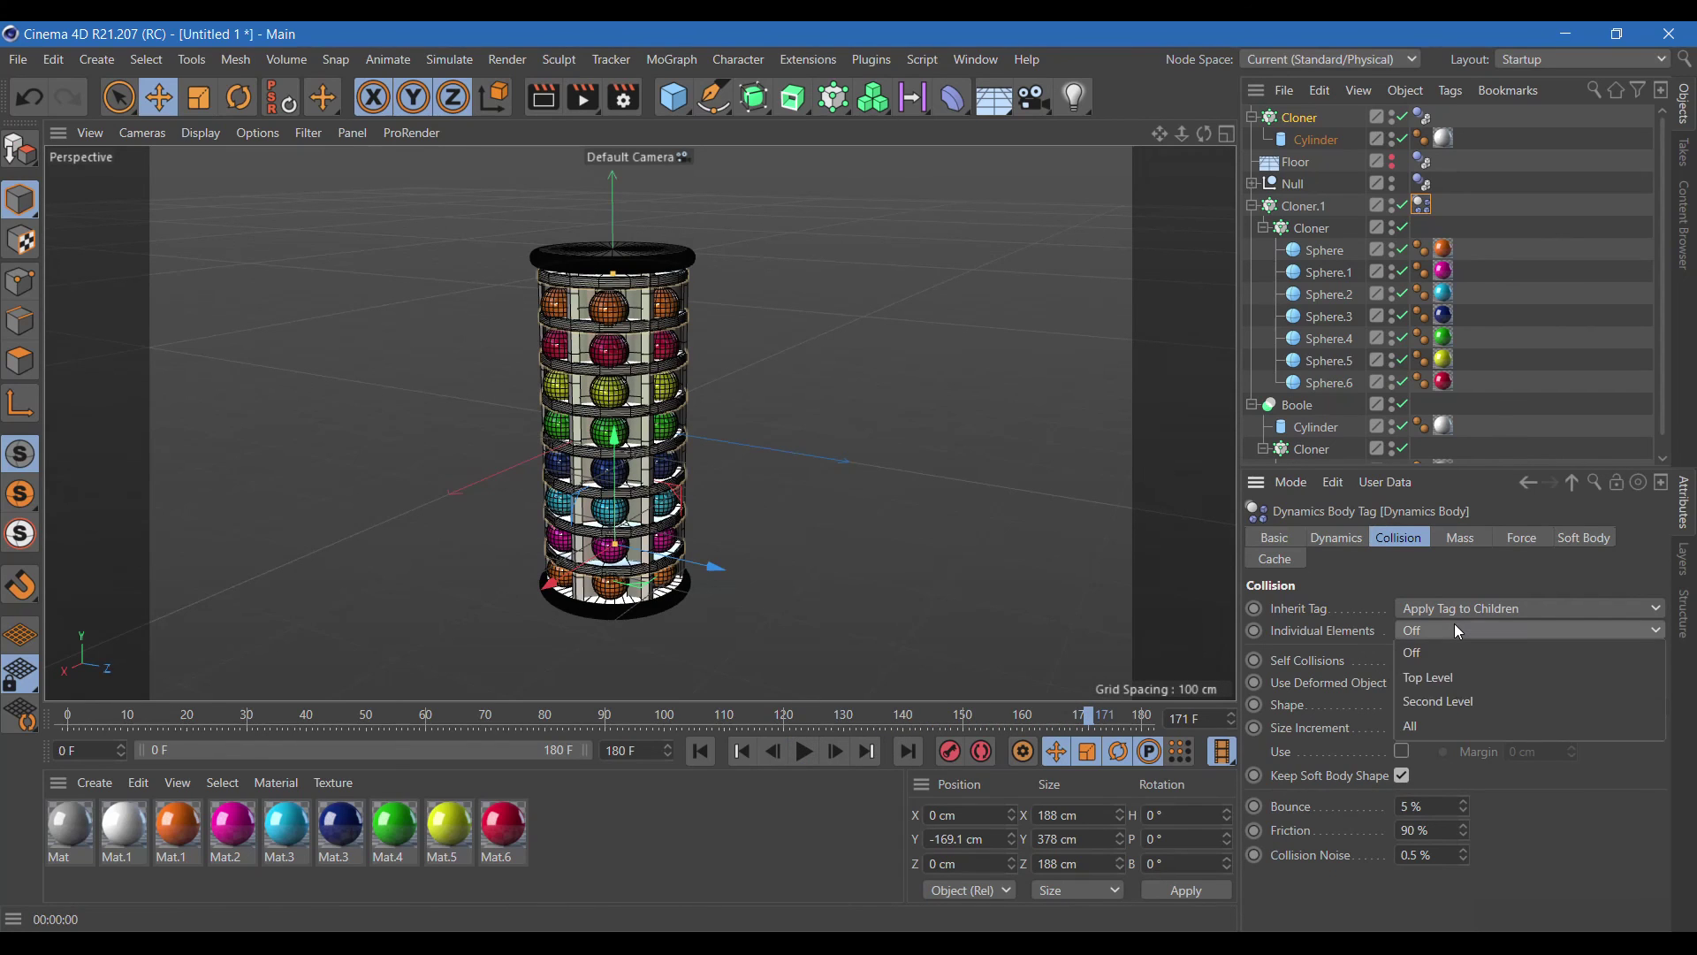
{"action": "left_click", "coordinate": [1432, 727]}
{"action": "left_click", "coordinate": [702, 752]}
{"action": "left_click", "coordinate": [803, 752]}
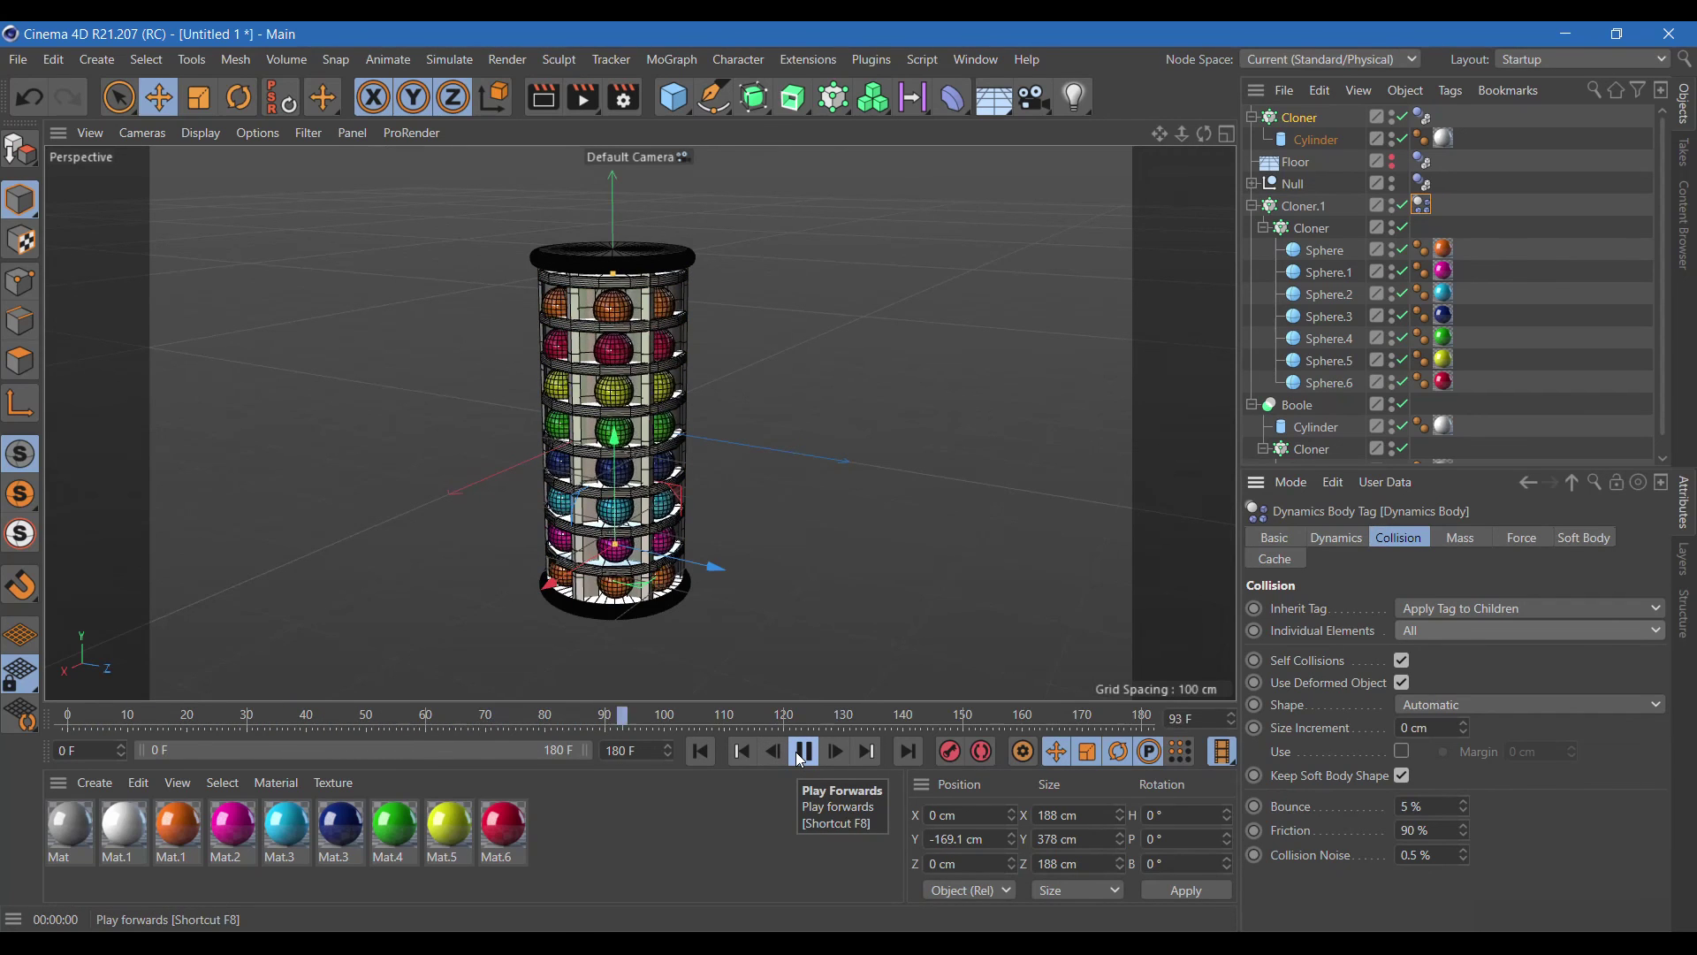
{"action": "left_click", "coordinate": [803, 752]}
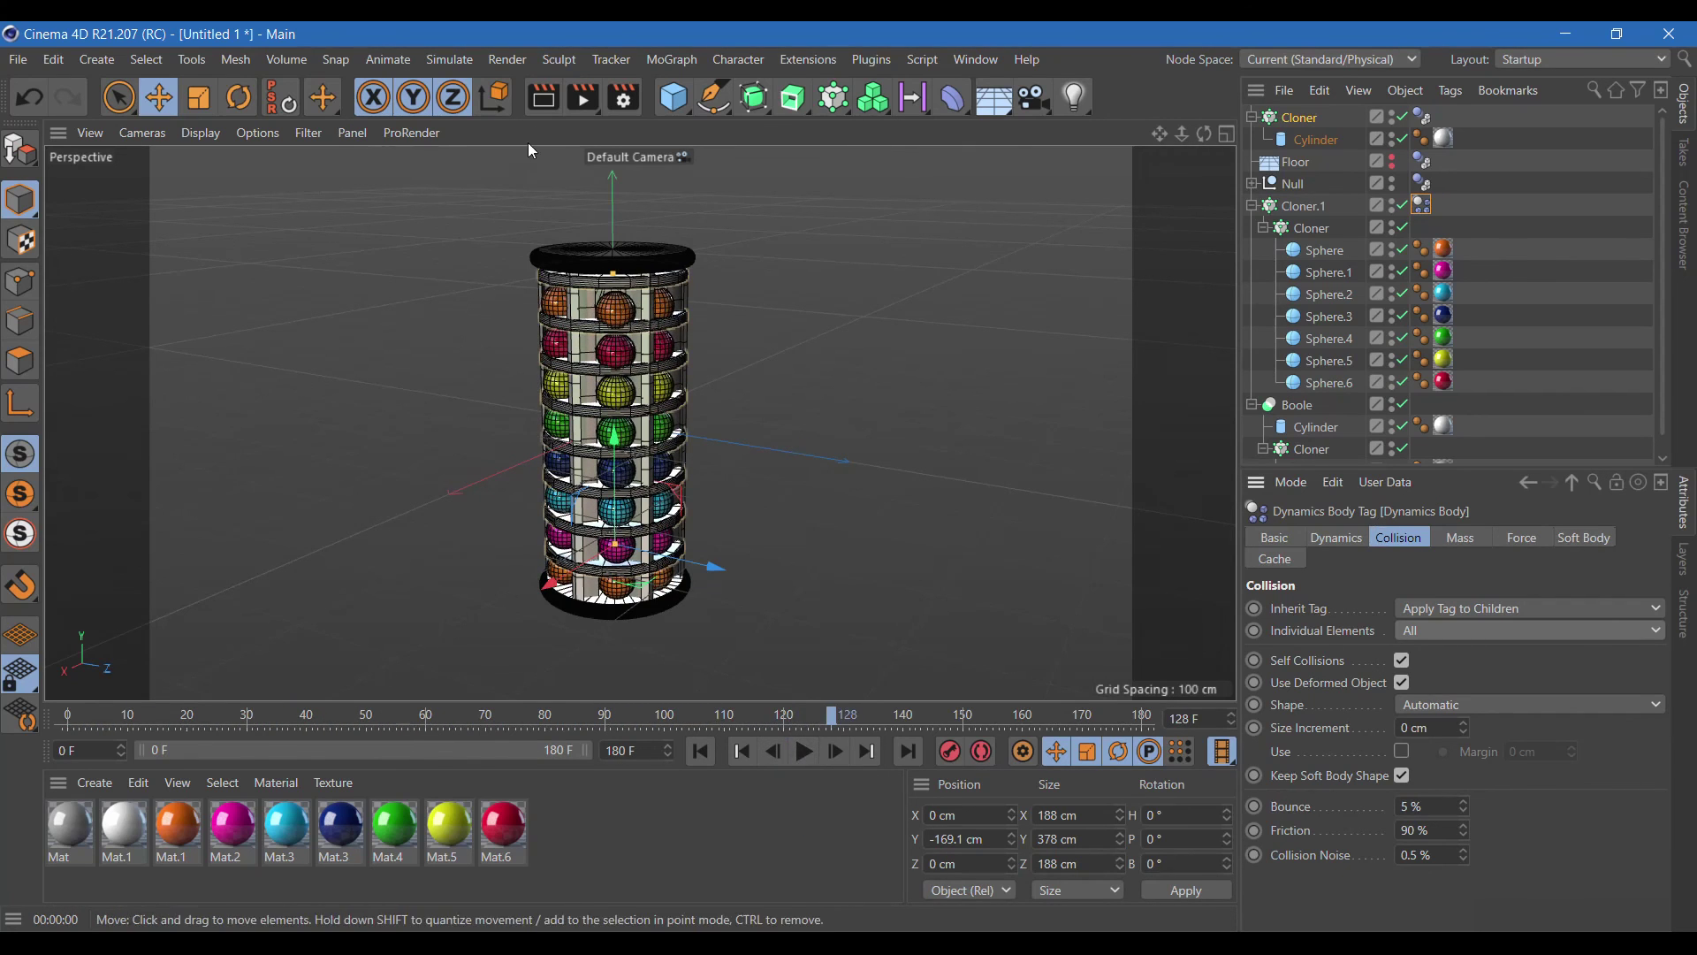
{"action": "left_click", "coordinate": [544, 97]}
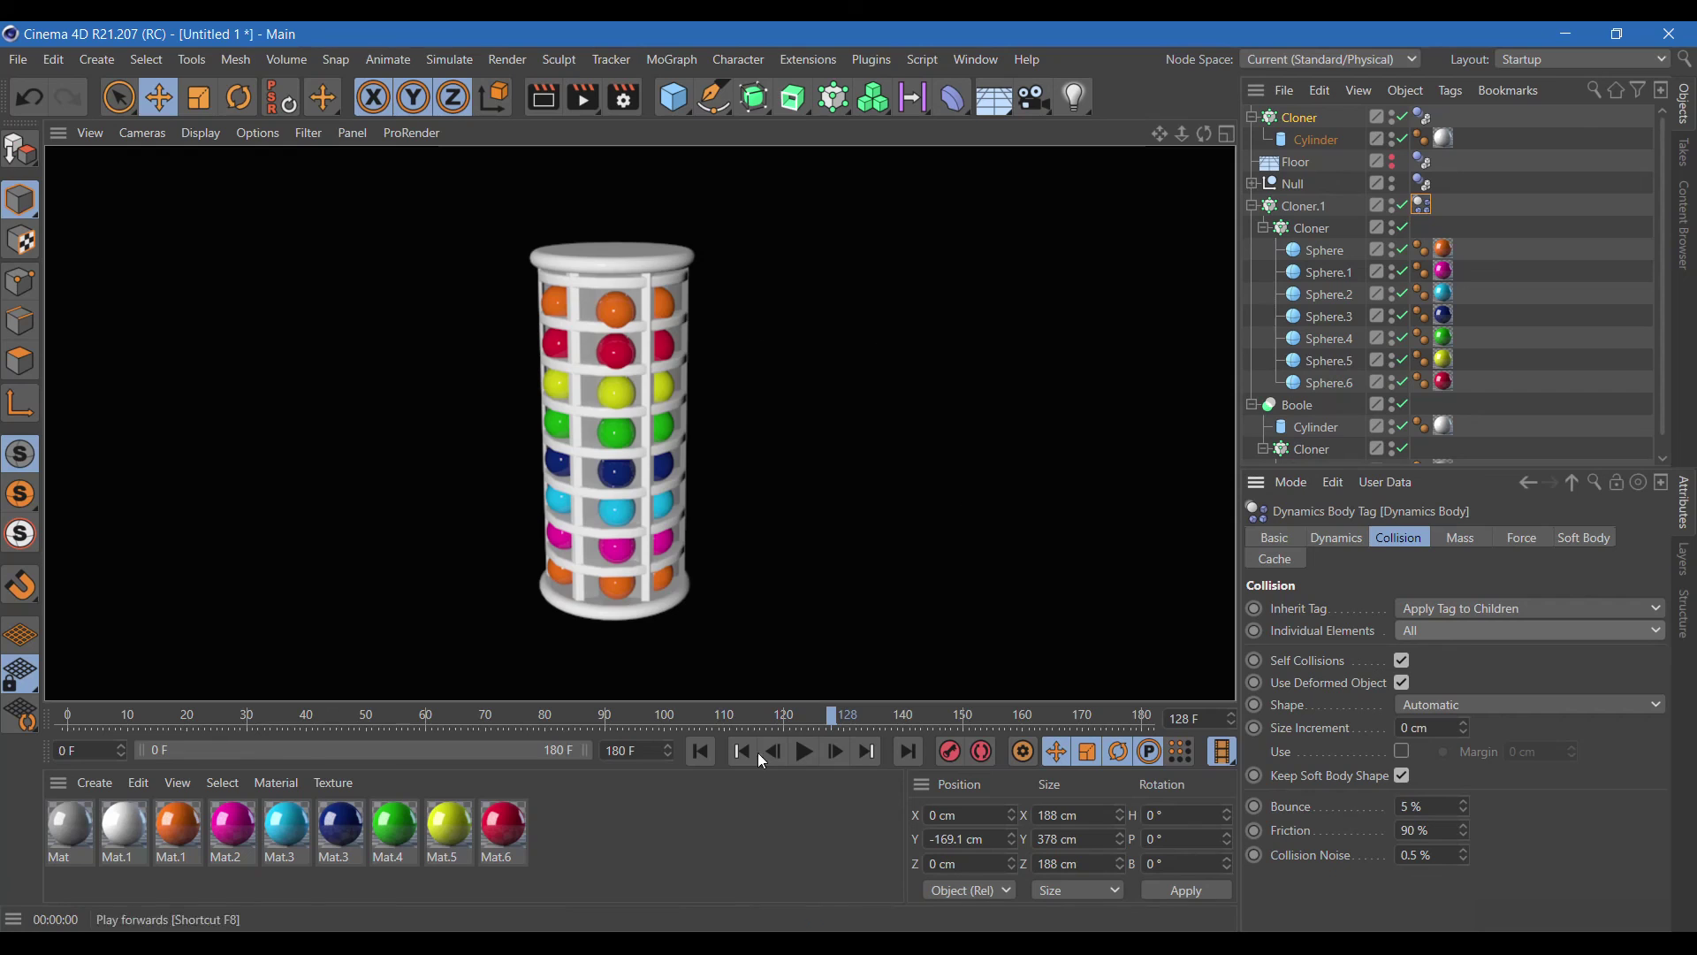
{"action": "left_click", "coordinate": [701, 751]}
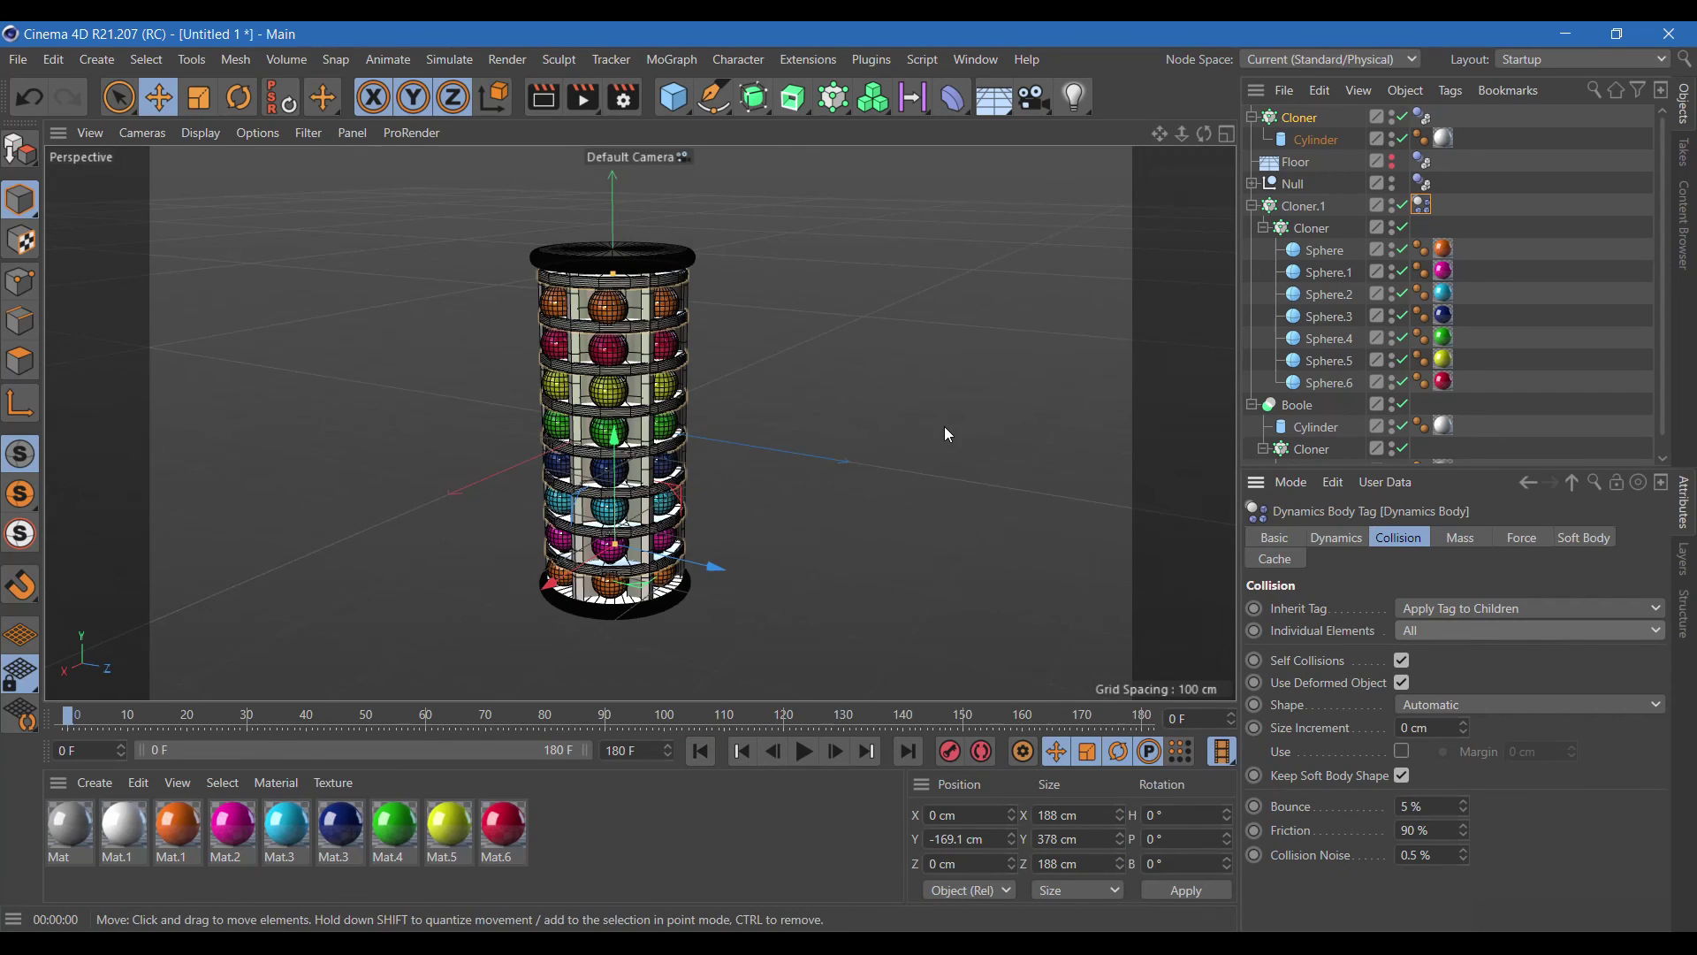